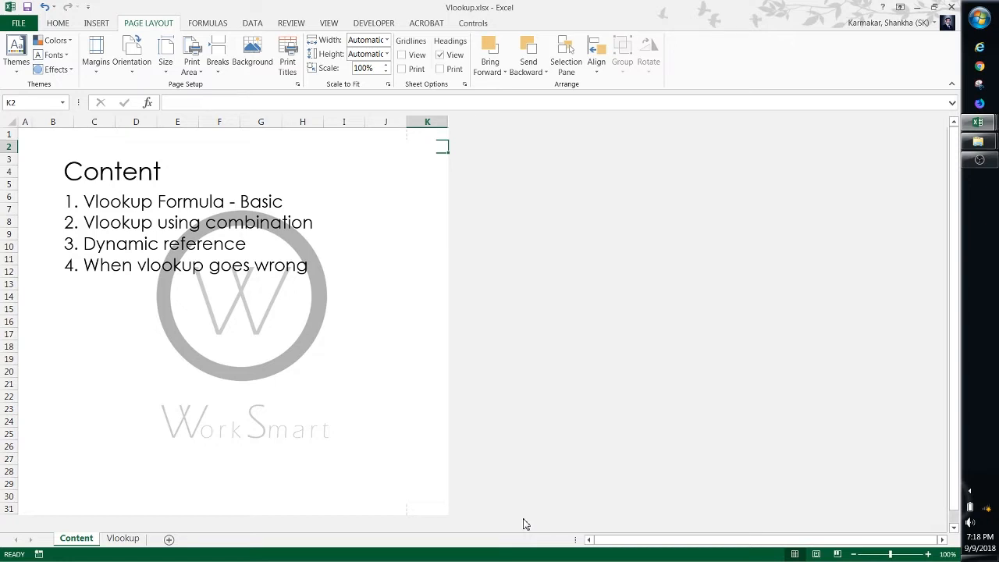
On the Vlookup sheet, autofit the width of the VehicleID column to its contents
{"action": "left_click", "coordinate": [122, 538]}
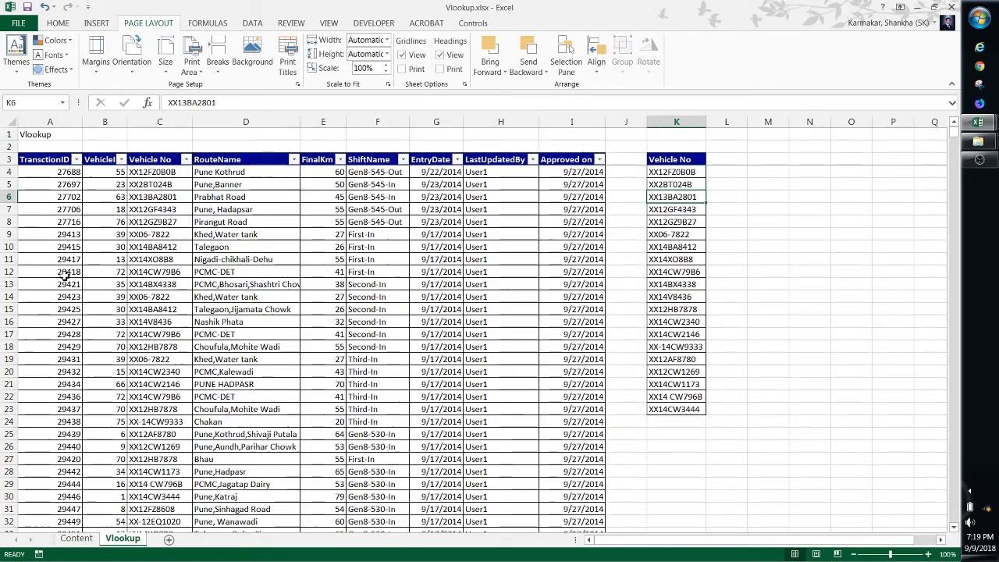
{"action": "key", "text": "ctrl+Down"}
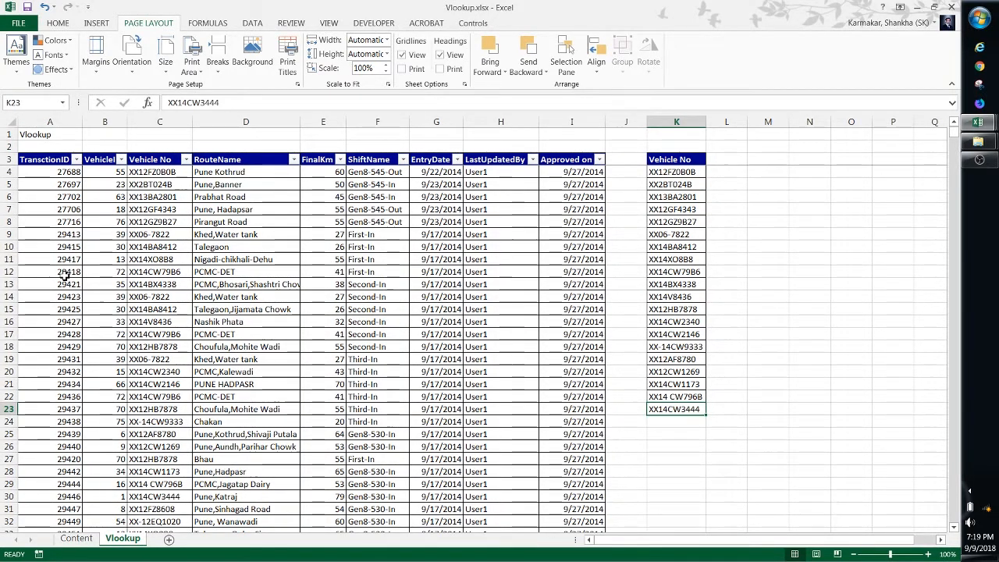
{"action": "key", "text": "ctrl+Left"}
{"action": "key", "text": "ctrl+Left"}
{"action": "key", "text": "ctrl+Up"}
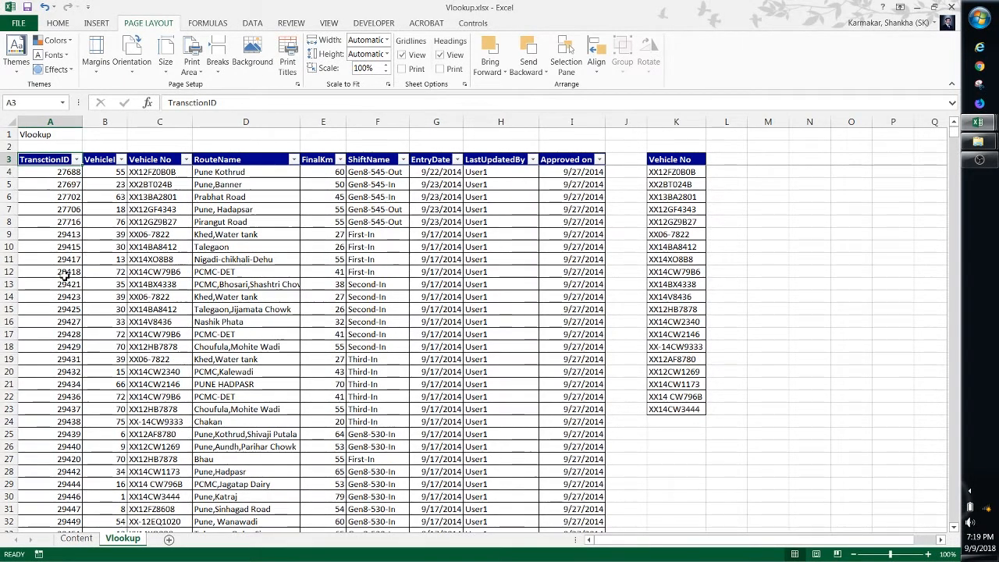
{"action": "key", "text": "alt+Down"}
{"action": "key", "text": "Escape"}
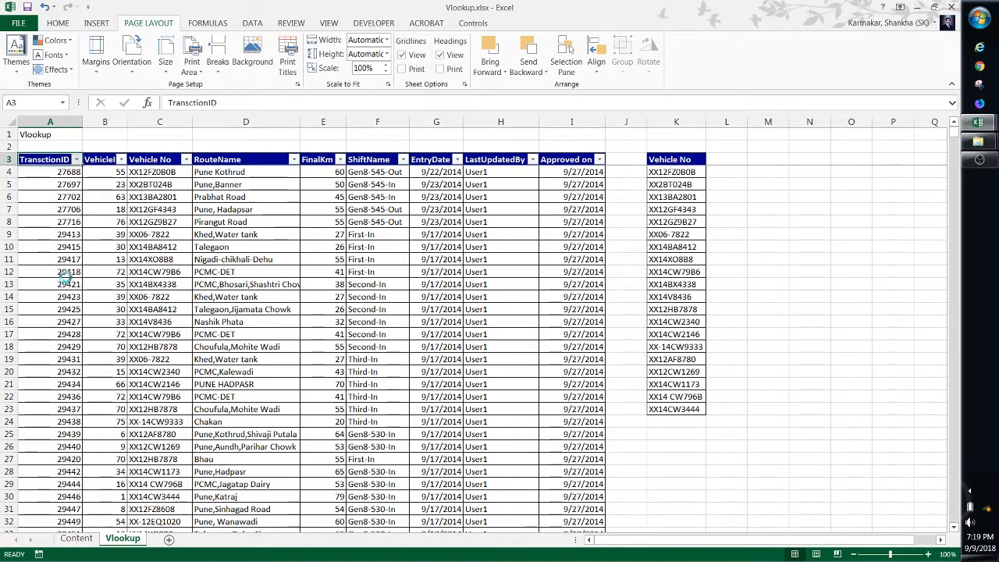
{"action": "key", "text": "Right"}
{"action": "key", "text": "alt+h"}
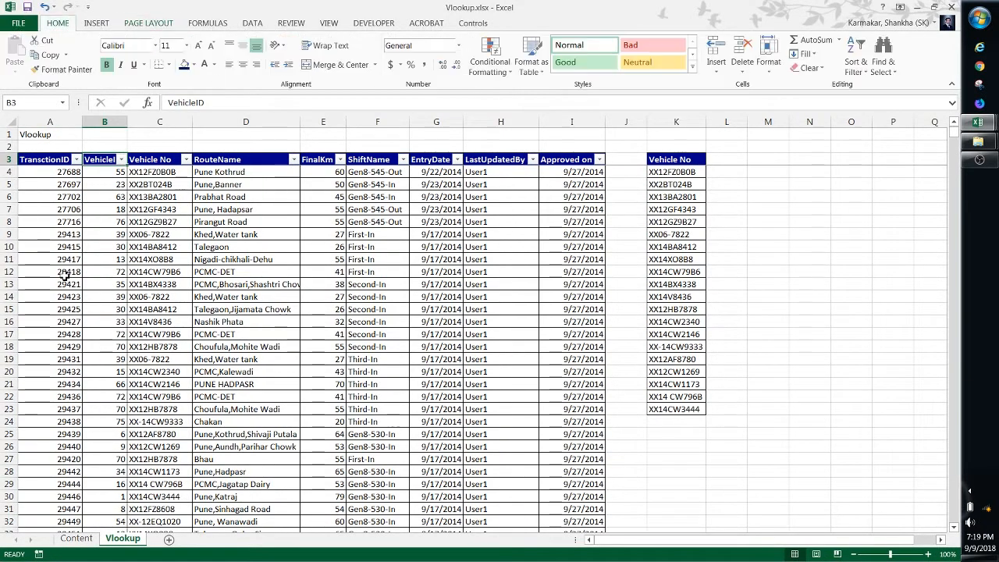
{"action": "key", "text": "o"}
{"action": "key", "text": "i"}
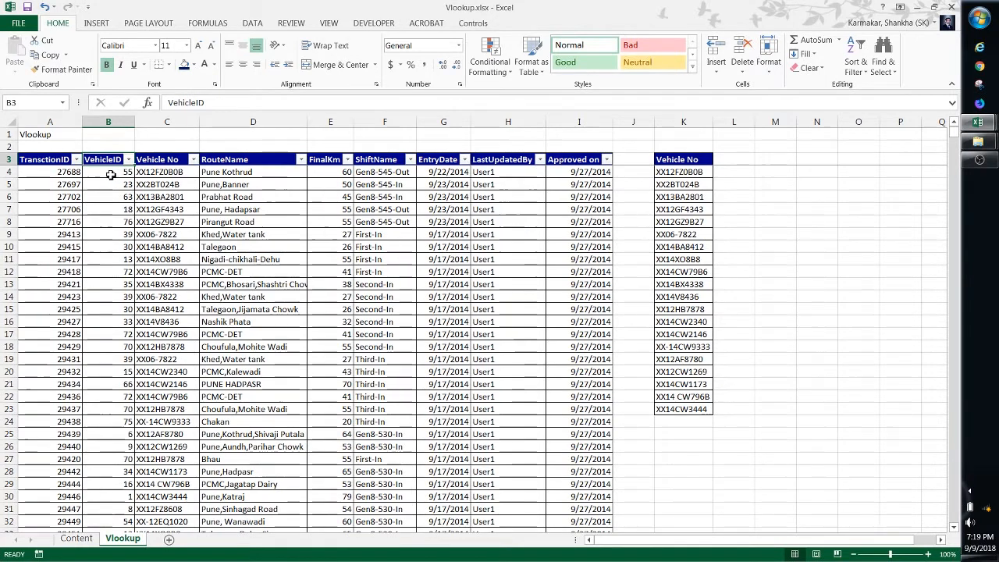
Examine the data table's columns, including the filter values available for Vehicle No and LastUpdatedBy
{"action": "left_click", "coordinate": [173, 176]}
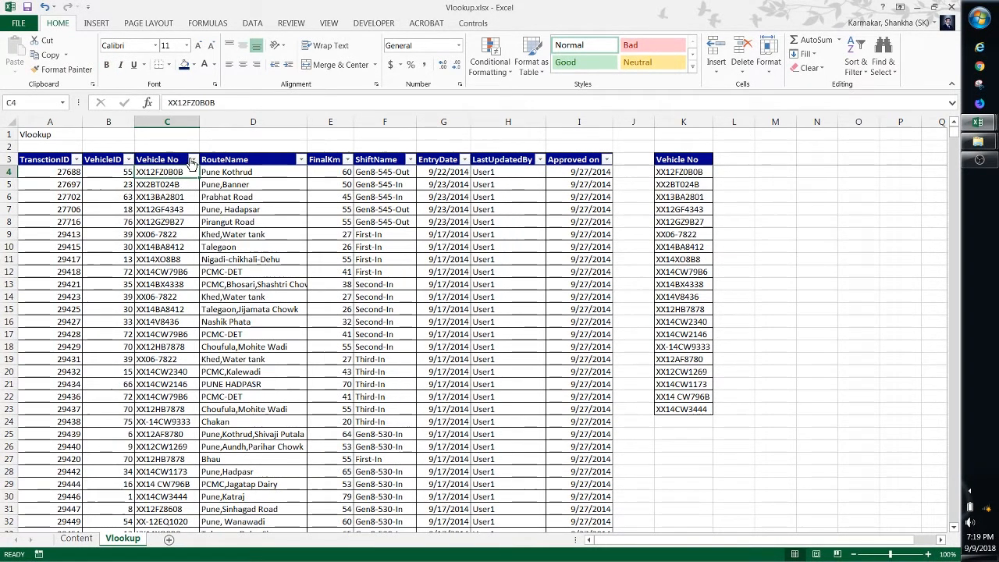
{"action": "left_click", "coordinate": [194, 160]}
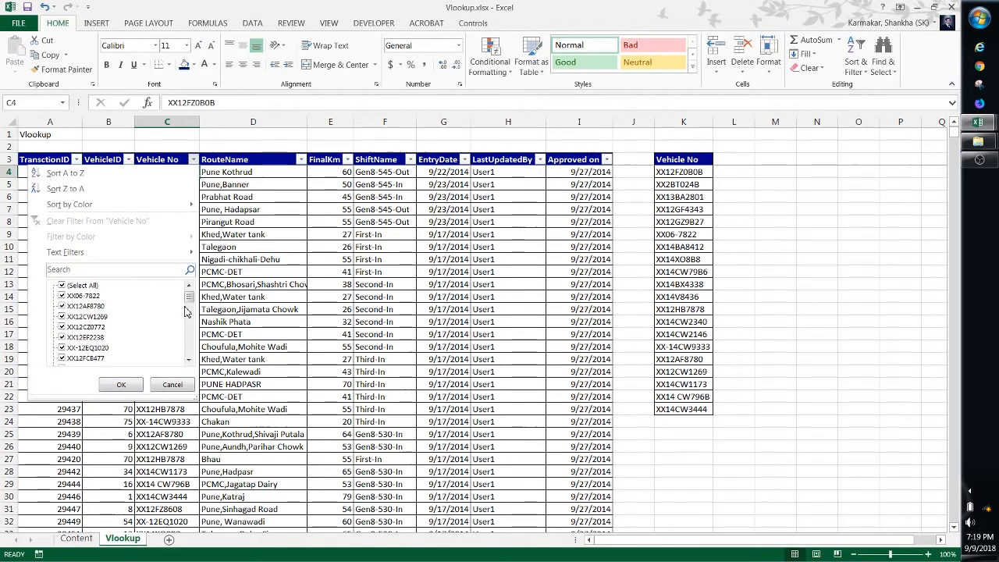
{"action": "mouse_move", "coordinate": [188, 312]}
{"action": "left_mouse_down"}
{"action": "mouse_move", "coordinate": [187, 358]}
{"action": "mouse_move", "coordinate": [189, 295]}
{"action": "left_mouse_up"}
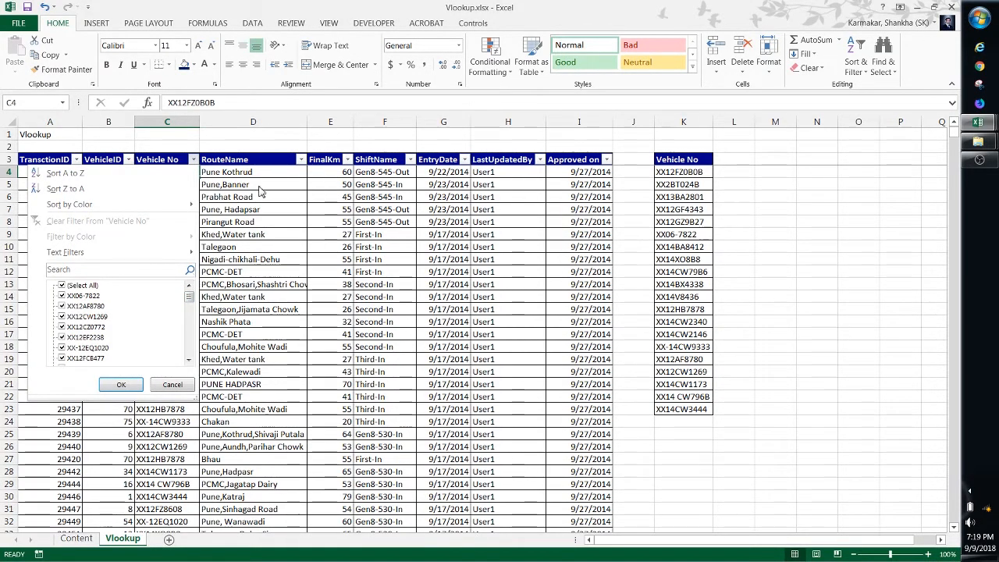
{"action": "left_click", "coordinate": [237, 163]}
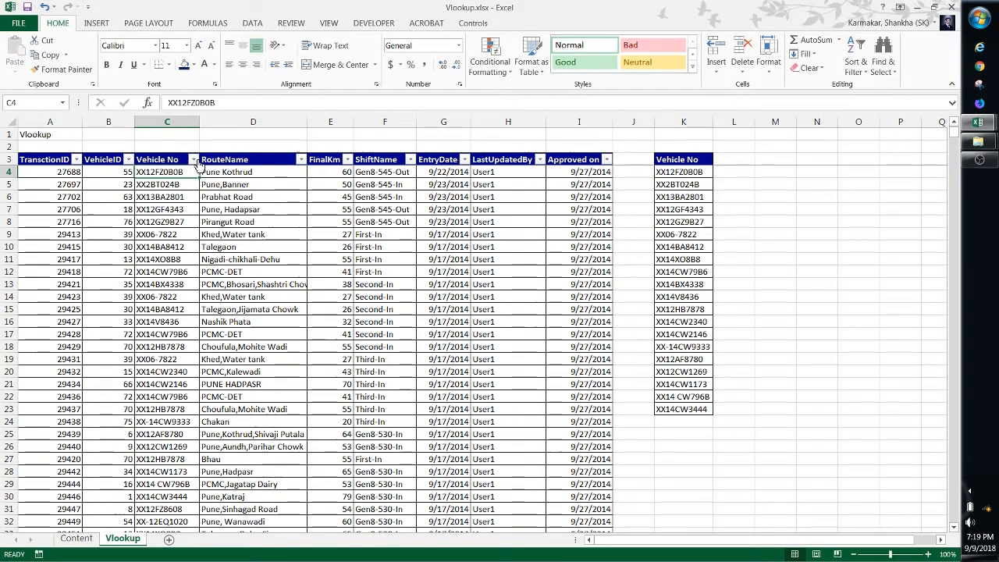
{"action": "left_click", "coordinate": [194, 160]}
{"action": "left_click_drag", "start_coordinate": [190, 303], "coordinate": [193, 277]}
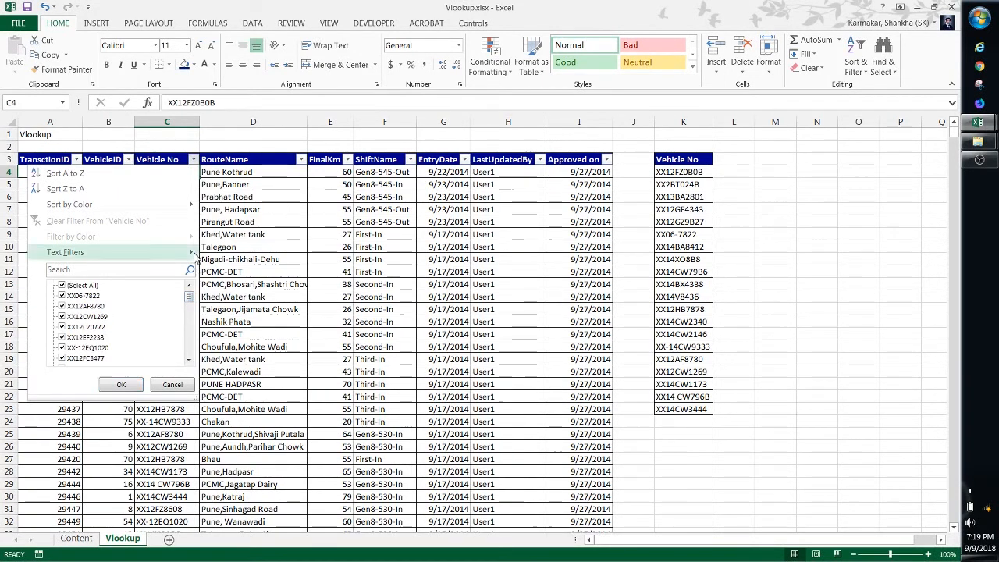
{"action": "left_click", "coordinate": [121, 384]}
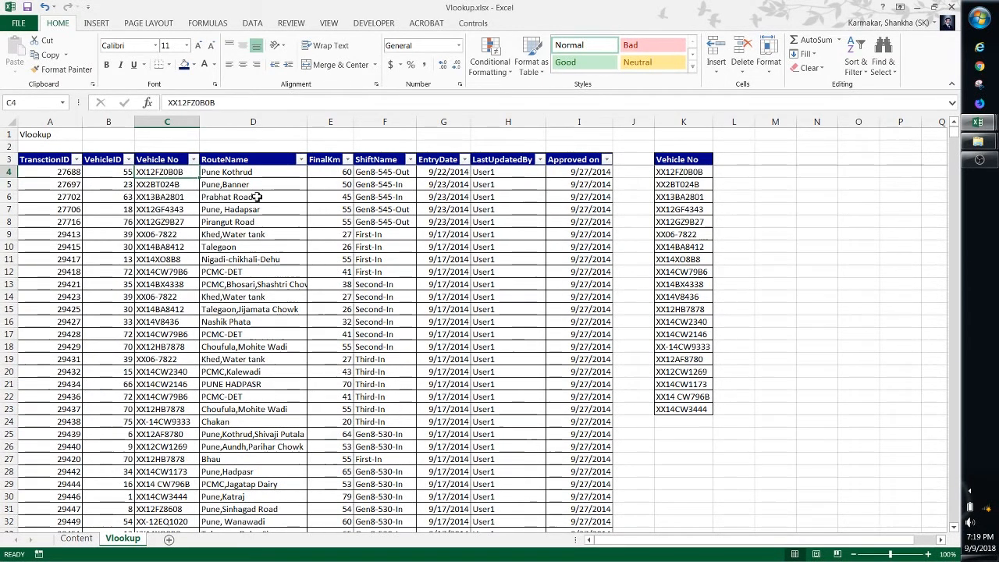
{"action": "left_click", "coordinate": [222, 172]}
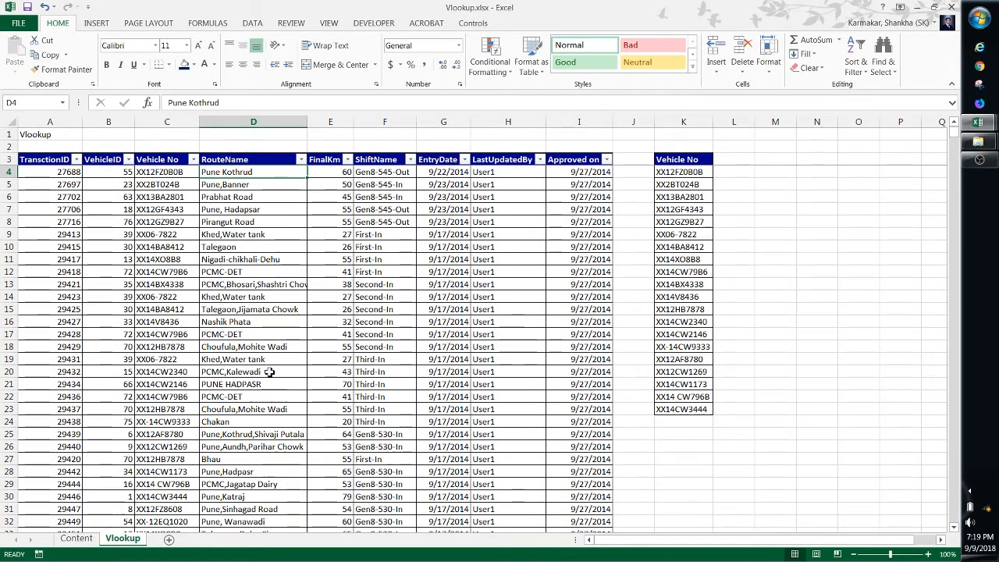
{"action": "left_click", "coordinate": [337, 173]}
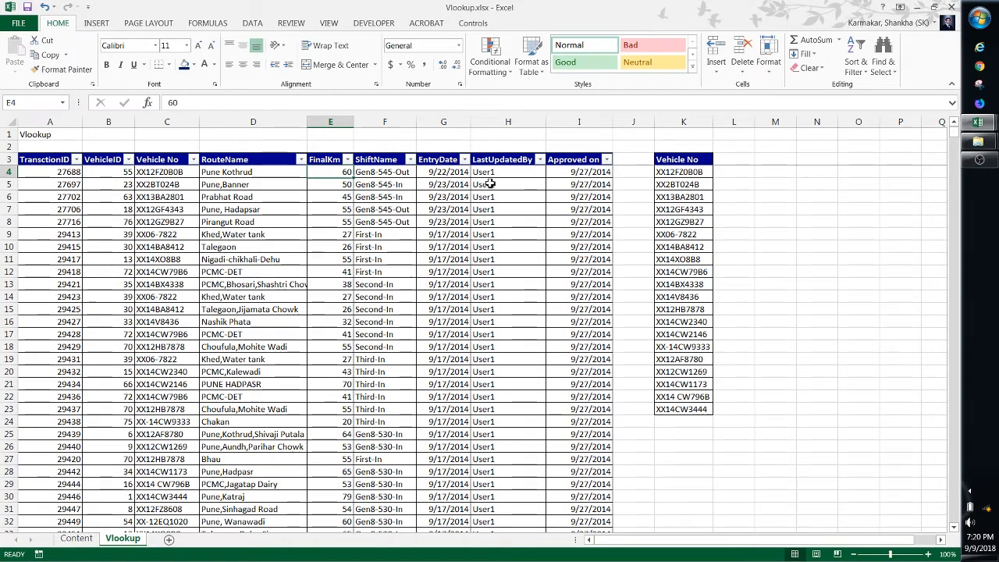
{"action": "left_click", "coordinate": [539, 159]}
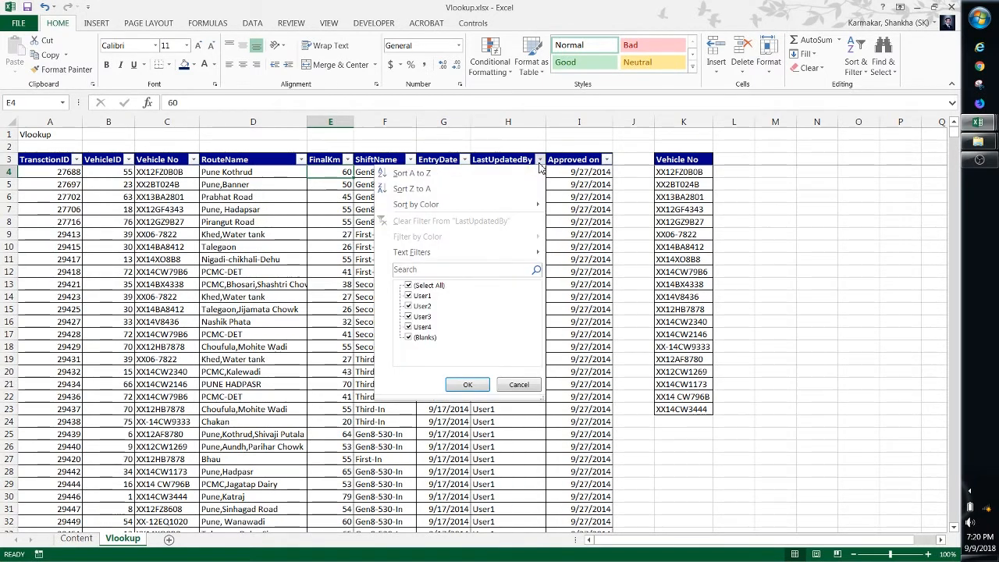
{"action": "left_click", "coordinate": [539, 159]}
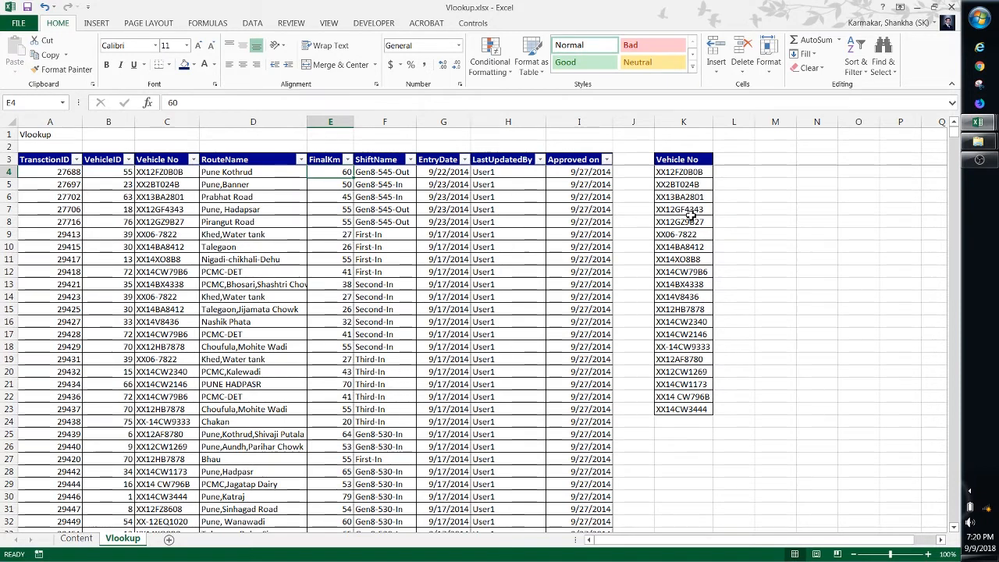
Copy the FinalKm heading from the data table into L3, beside the separate Vehicle No list's heading
{"action": "left_click", "coordinate": [679, 173]}
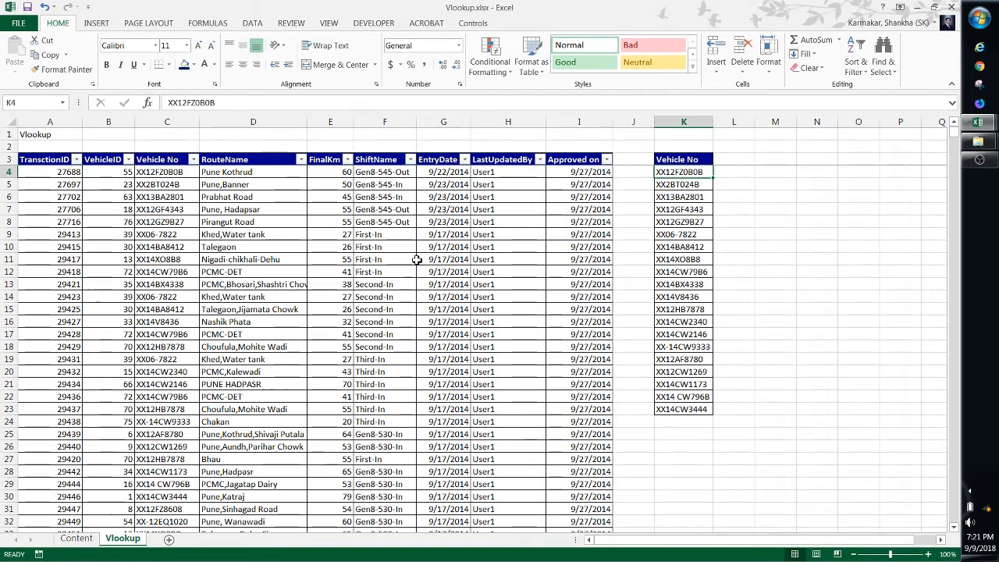
{"action": "key", "text": "Right"}
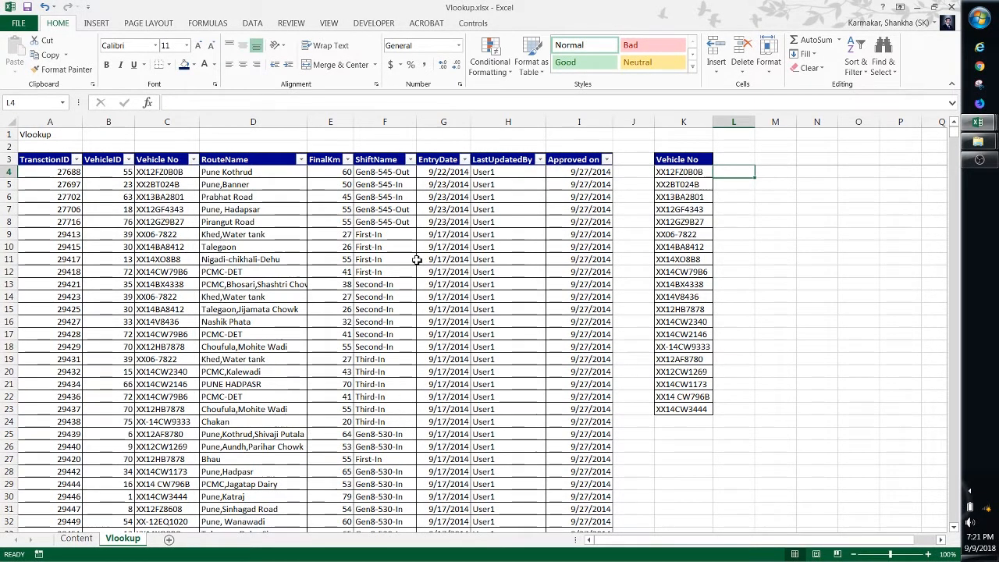
{"action": "left_click", "coordinate": [321, 159]}
{"action": "key", "text": "ctrl+c"}
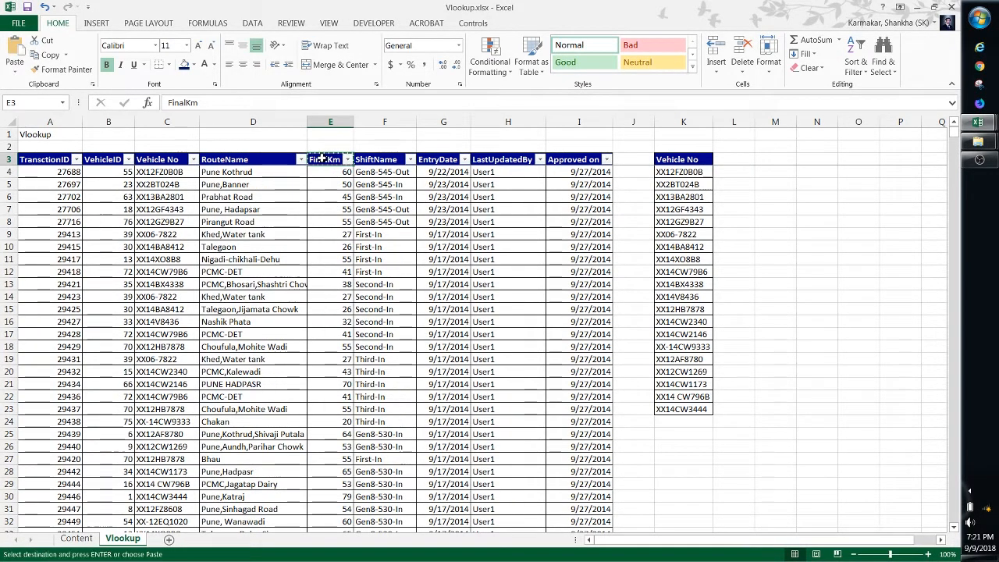
{"action": "key", "text": "Right"}
{"action": "key", "text": "Right"}
{"action": "key", "text": "Right"}
{"action": "key", "text": "Right"}
{"action": "key", "text": "Right"}
{"action": "key", "text": "Right"}
{"action": "key", "text": "Right"}
{"action": "key", "text": "ctrl+v"}
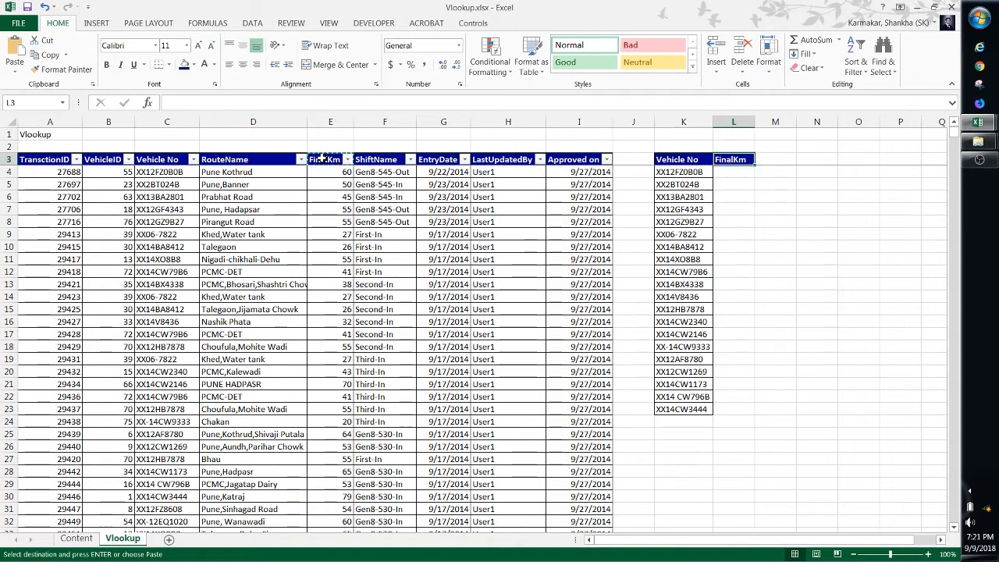
{"action": "key", "text": "Escape"}
{"action": "key", "text": "Return"}
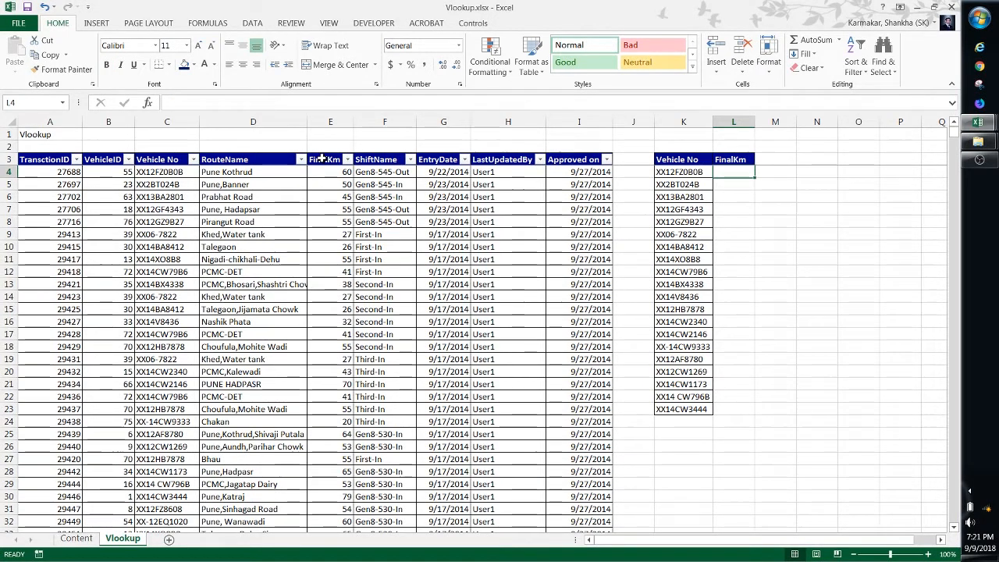
Start a VLOOKUP formula in L4 with the vehicle number in K4 as its lookup value
{"action": "key", "text": "Left"}
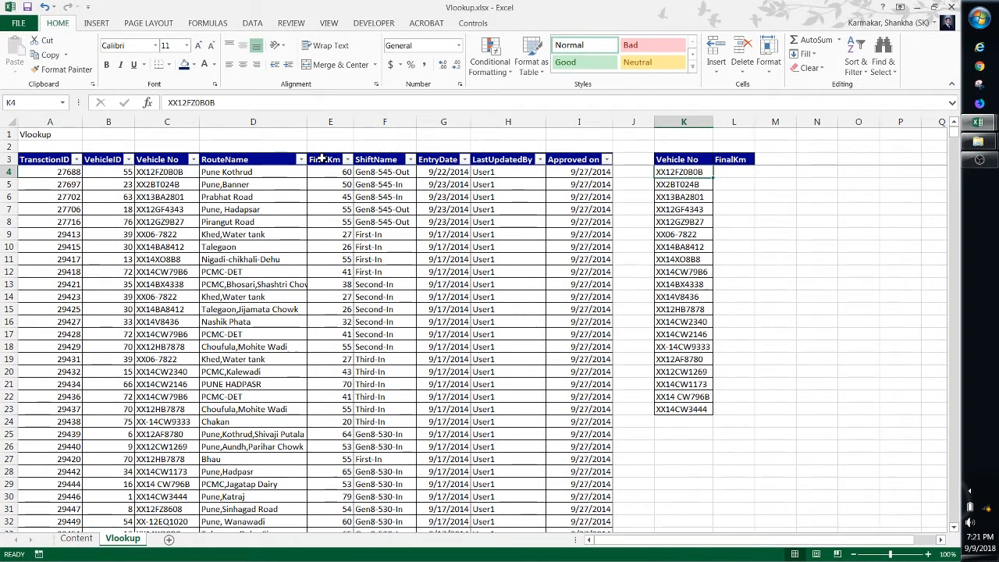
{"action": "key", "text": "Right"}
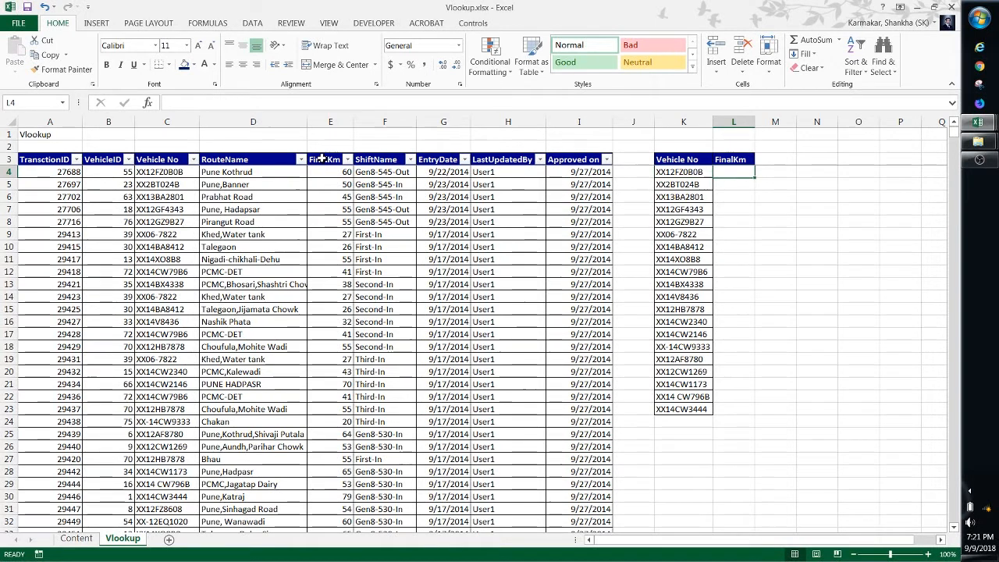
{"action": "type", "text": "="}
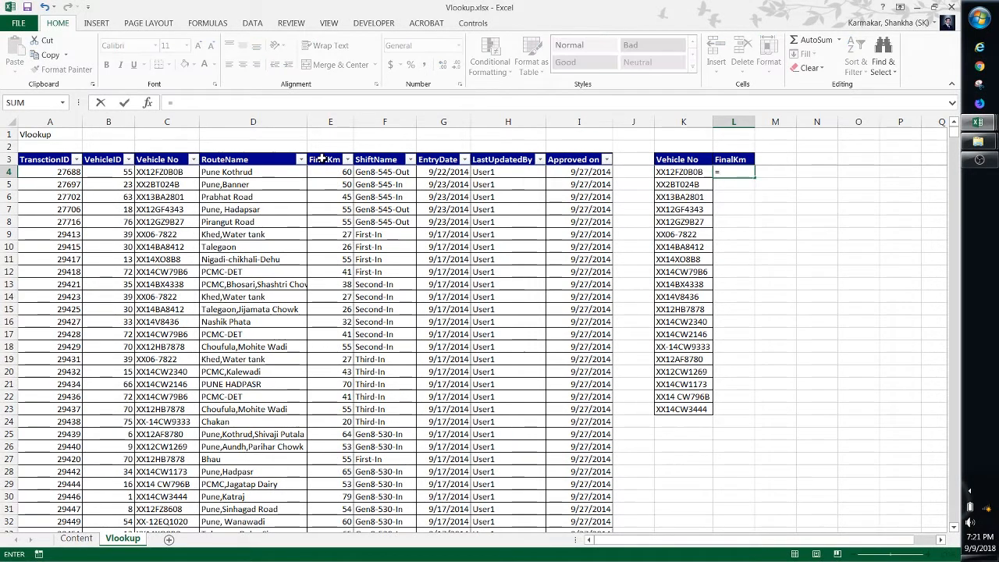
{"action": "type", "text": "v"}
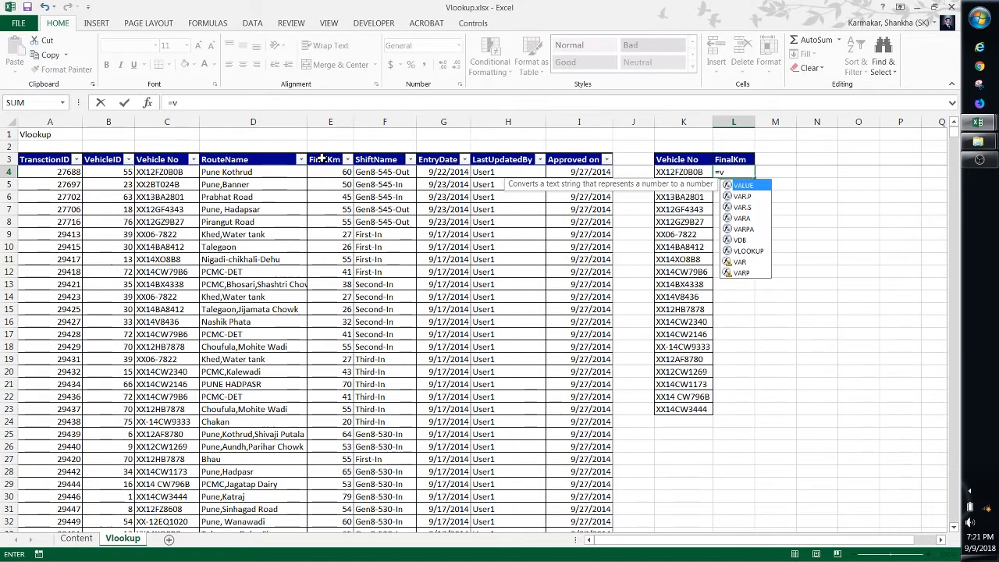
{"action": "type", "text": "l"}
{"action": "key", "text": "Tab"}
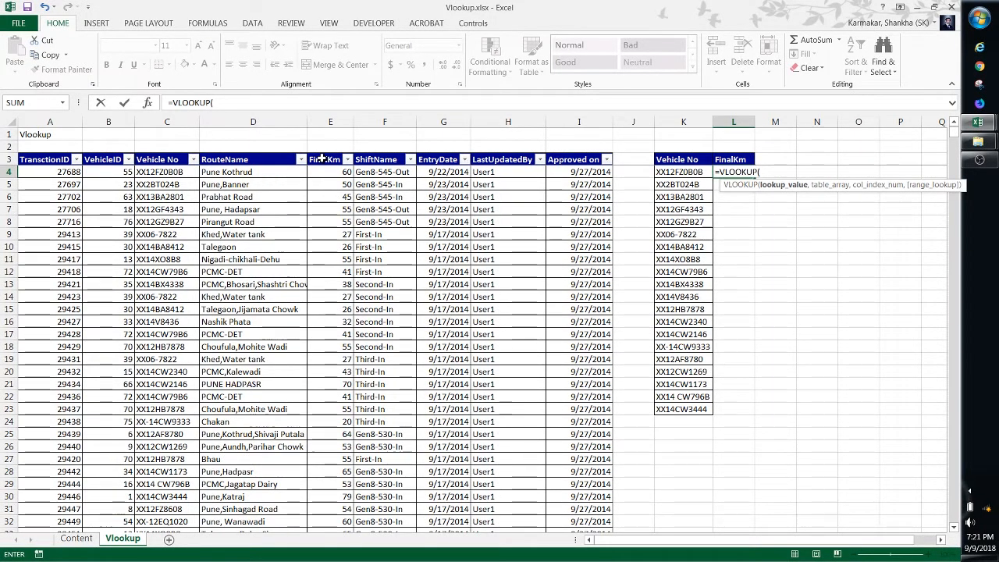
{"action": "key", "text": "Left"}
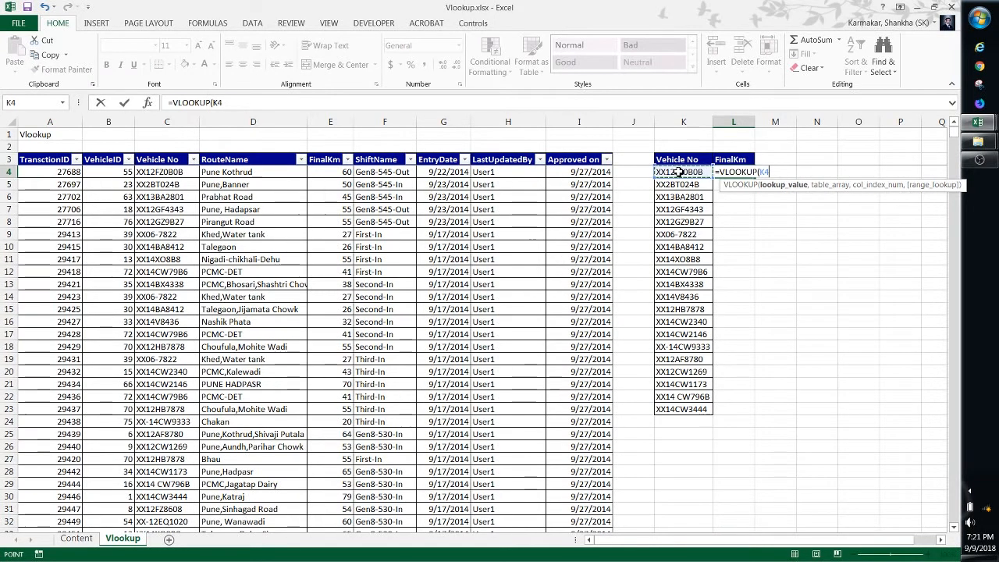
{"action": "type", "text": ","}
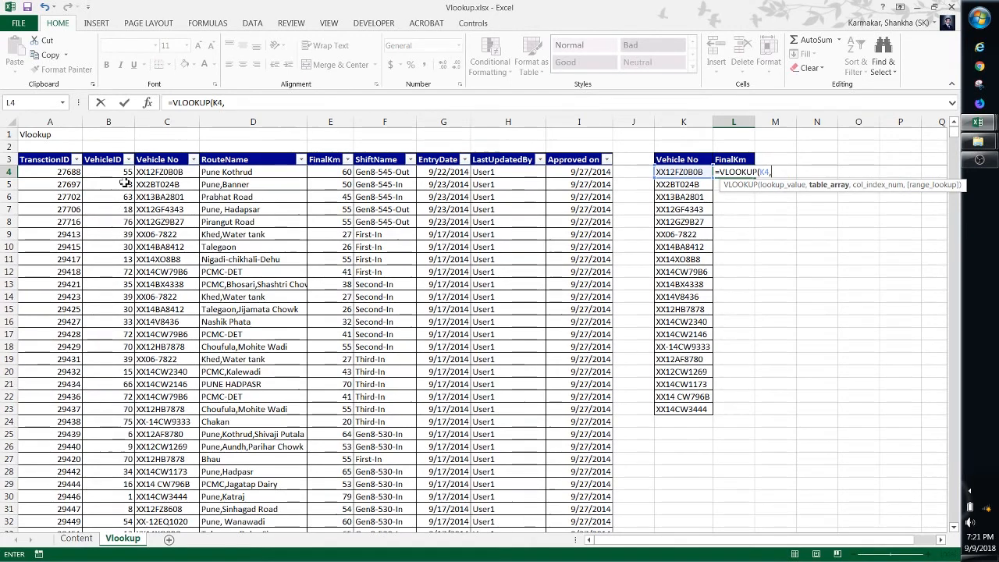
Set the VLOOKUP table array to the whole data table as the absolute reference $A$3:$I$25542
{"action": "left_click_drag", "start_coordinate": [48, 160], "coordinate": [564, 192]}
{"action": "key", "text": "ctrl+shift+Down"}
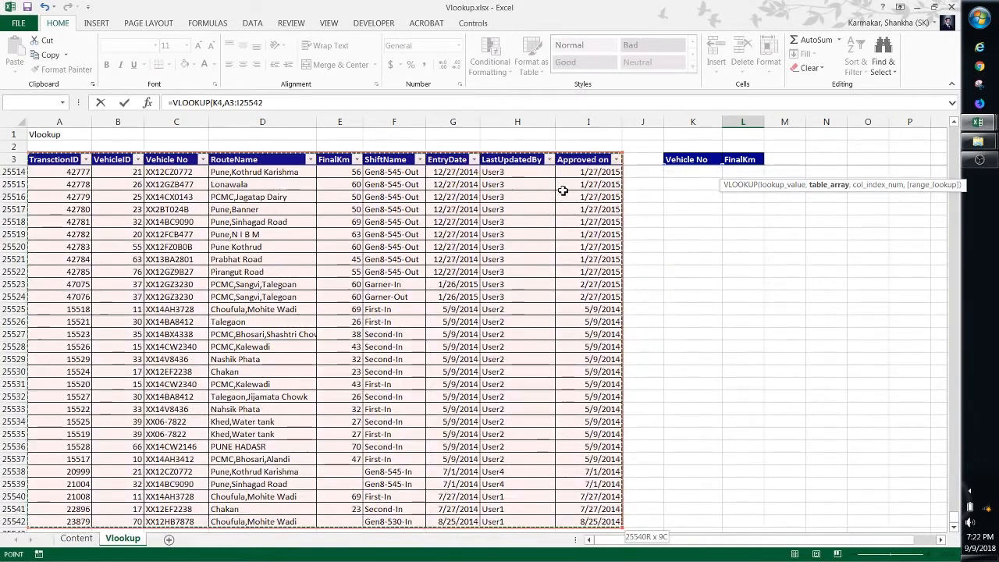
{"action": "key", "text": "F4"}
{"action": "type", "text": ","}
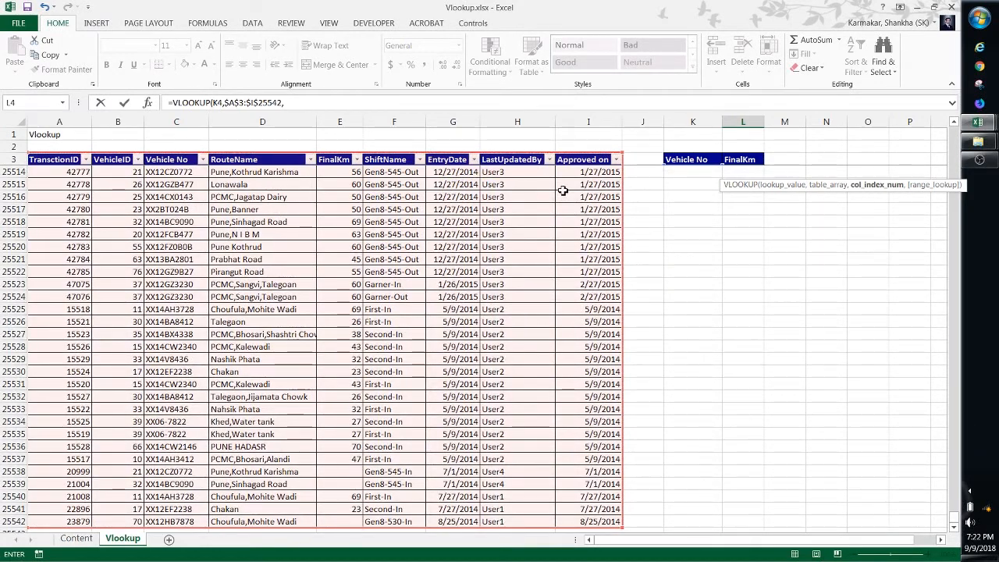
Set the VLOOKUP column index number to 5 for FinalKm and proceed to the range lookup argument
{"action": "scroll", "coordinate": [562, 191], "scroll_direction": "up", "scroll_amount": 20}
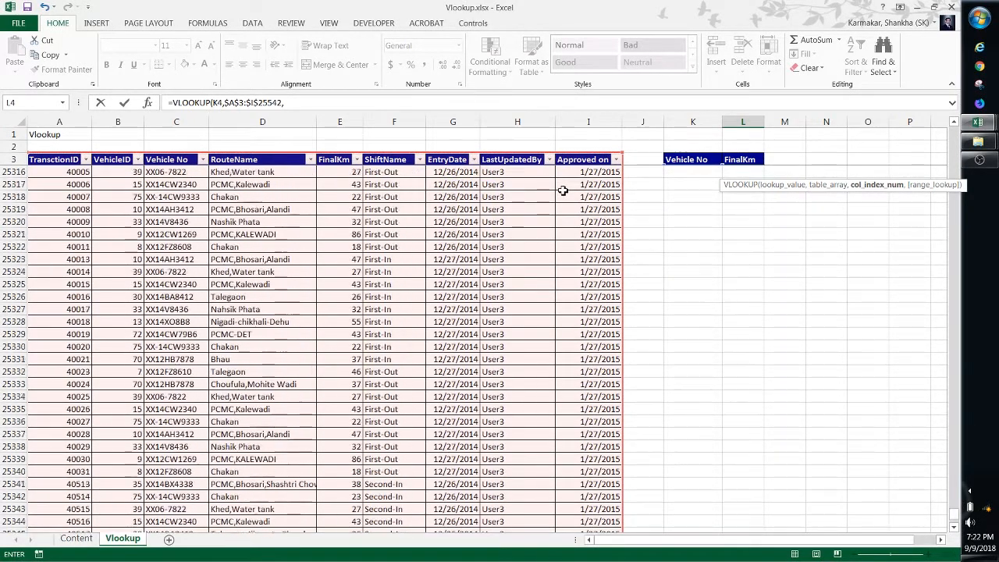
{"action": "scroll", "coordinate": [562, 190], "scroll_direction": "up", "scroll_amount": 2}
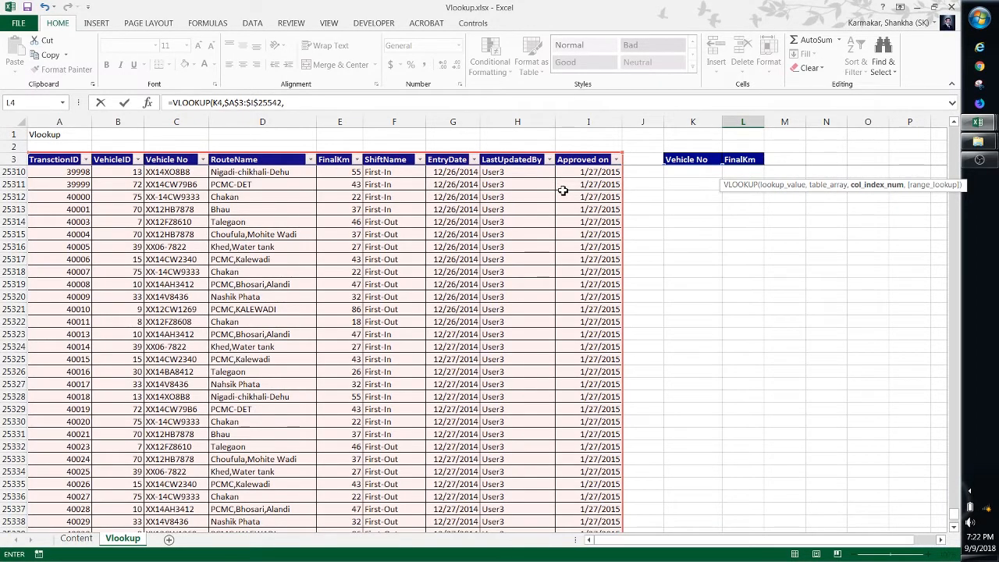
{"action": "key", "text": "Up"}
{"action": "key", "text": "Up"}
{"action": "key", "text": "Up"}
{"action": "key", "text": "Down"}
{"action": "key", "text": "Down"}
{"action": "key", "text": "Down"}
{"action": "key", "text": "Down"}
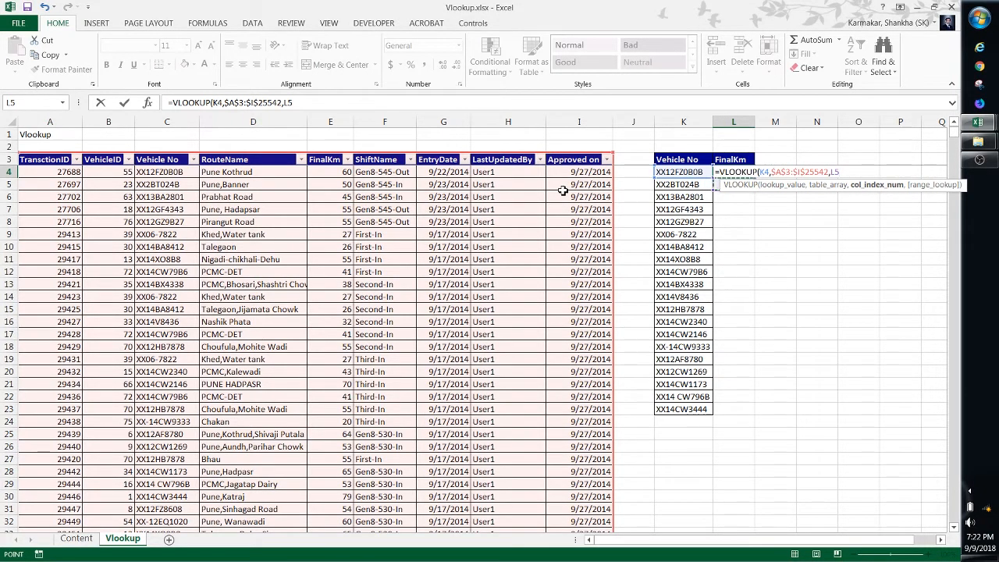
{"action": "key", "text": "BackSpace"}
{"action": "key", "text": "BackSpace"}
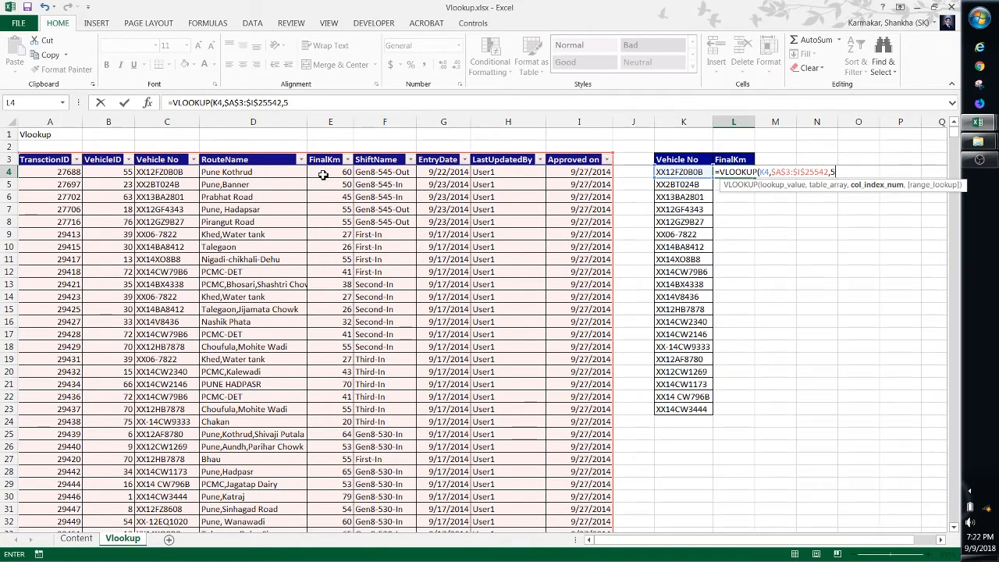
{"action": "type", "text": ","}
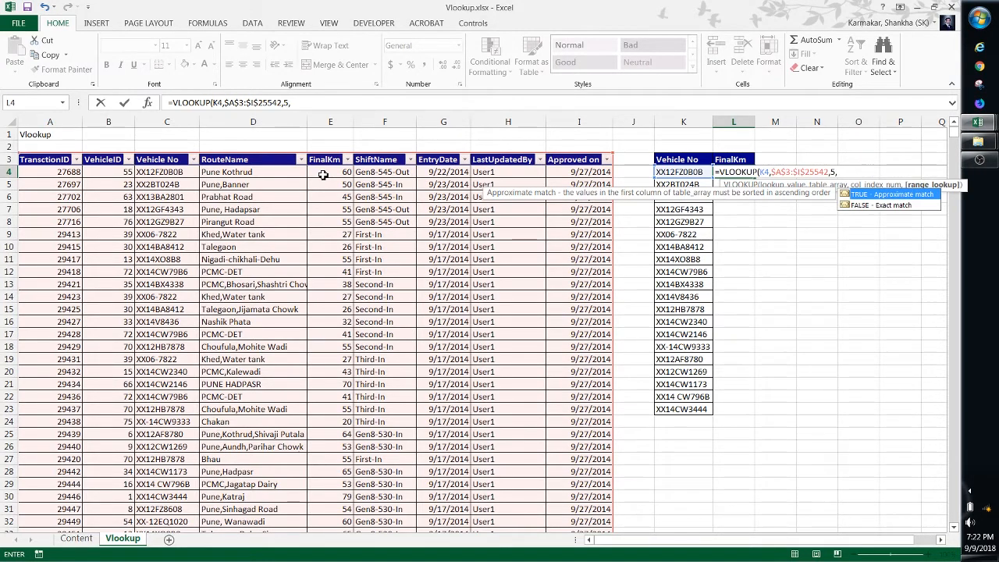
Set the VLOOKUP range lookup to 0 for an exact match, enter the formula in L4 and check it
{"action": "type", "text": "o"}
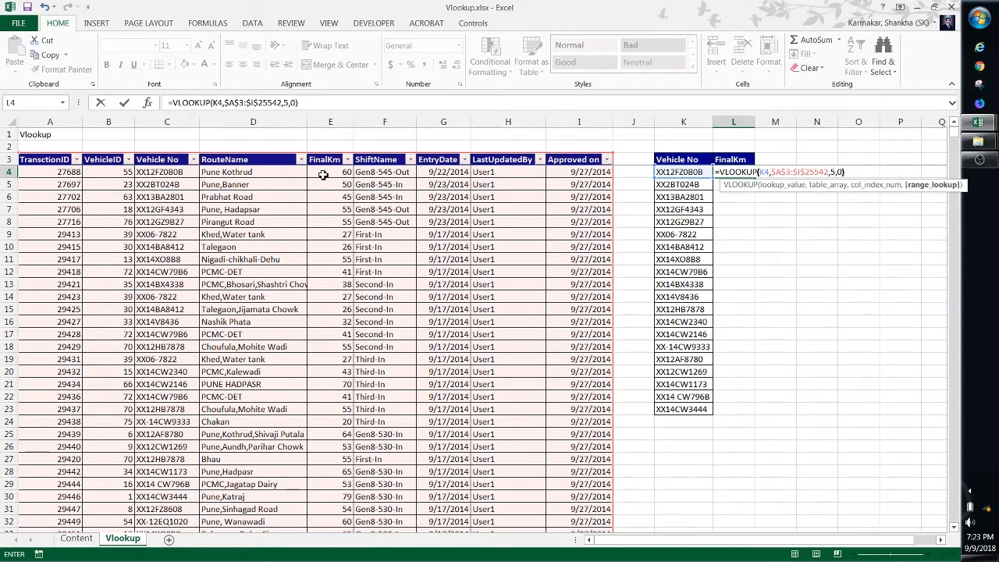
{"action": "key", "text": "Return"}
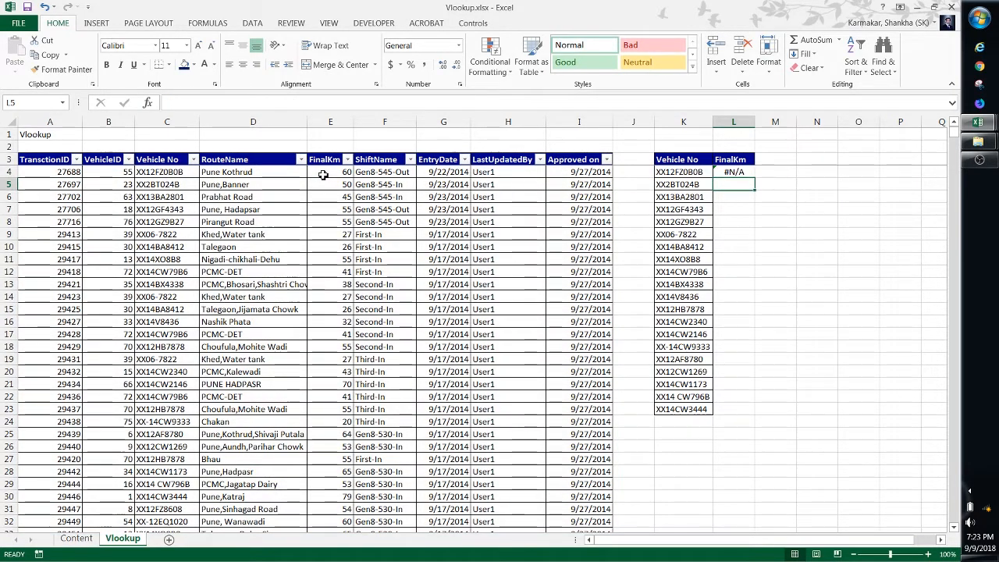
{"action": "key", "text": "Up"}
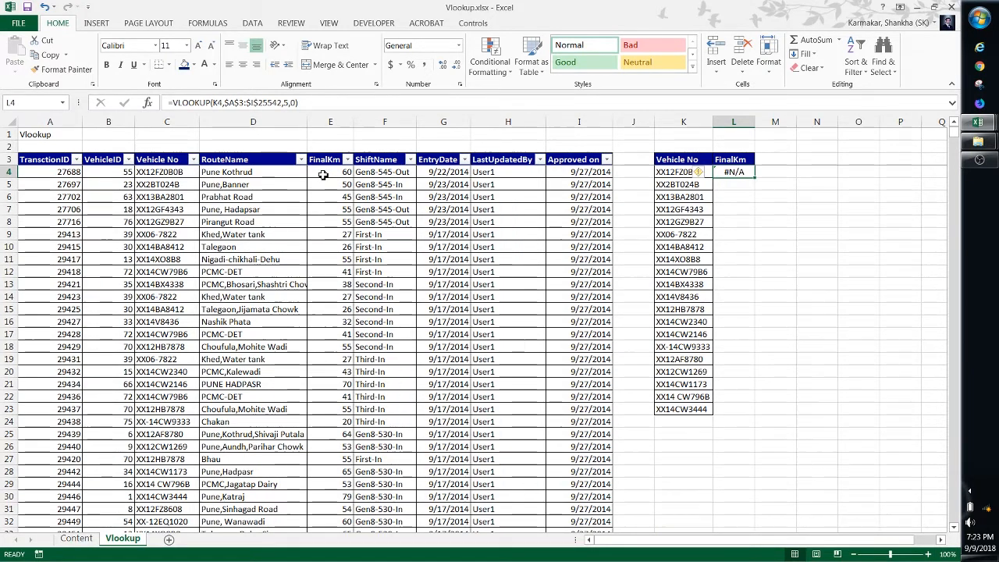
{"action": "key", "text": "F2"}
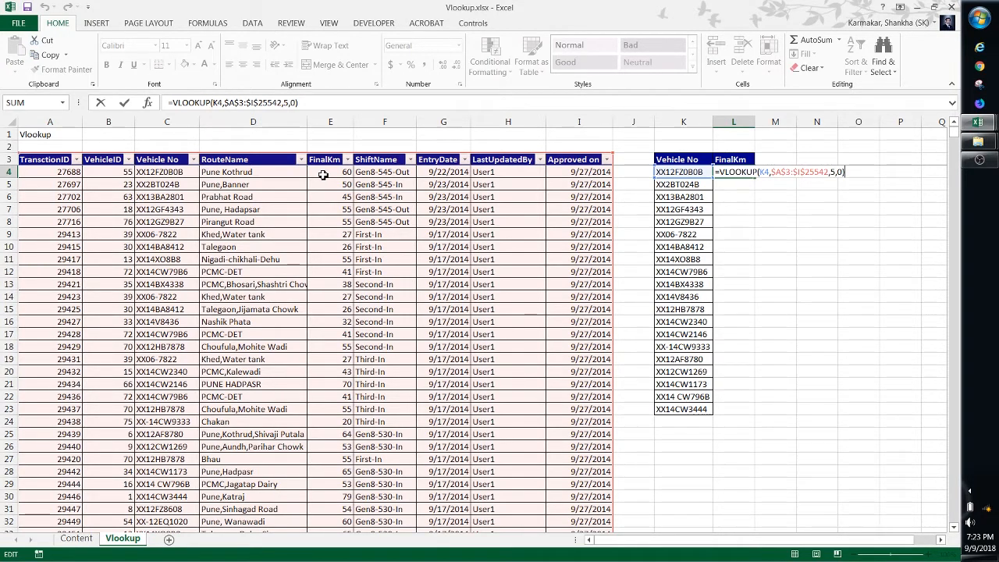
{"action": "key", "text": "ctrl+Return"}
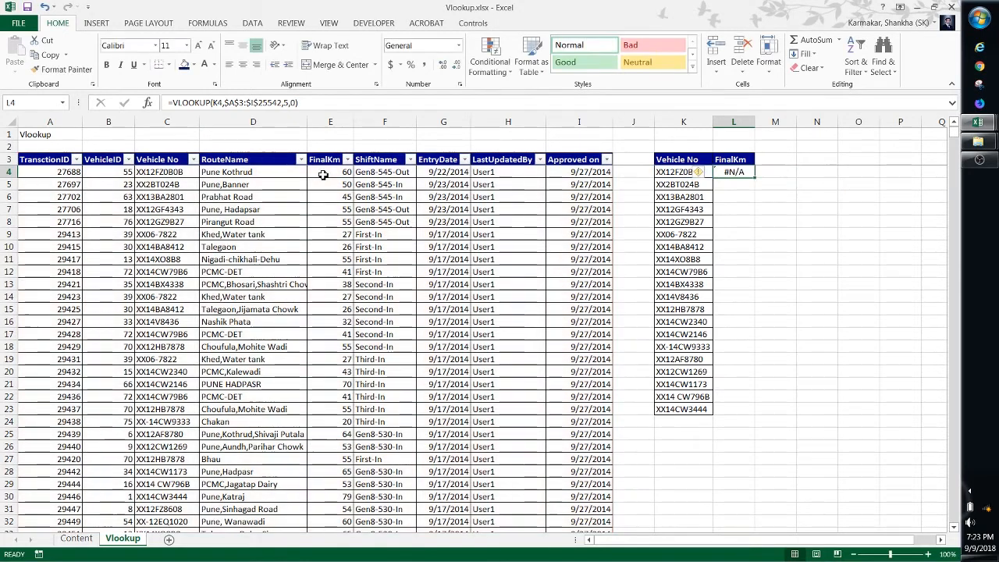
Replace the formula in L4 with a new VLOOKUP that uses the vehicle number in K4 as its lookup value
{"action": "type", "text": "="}
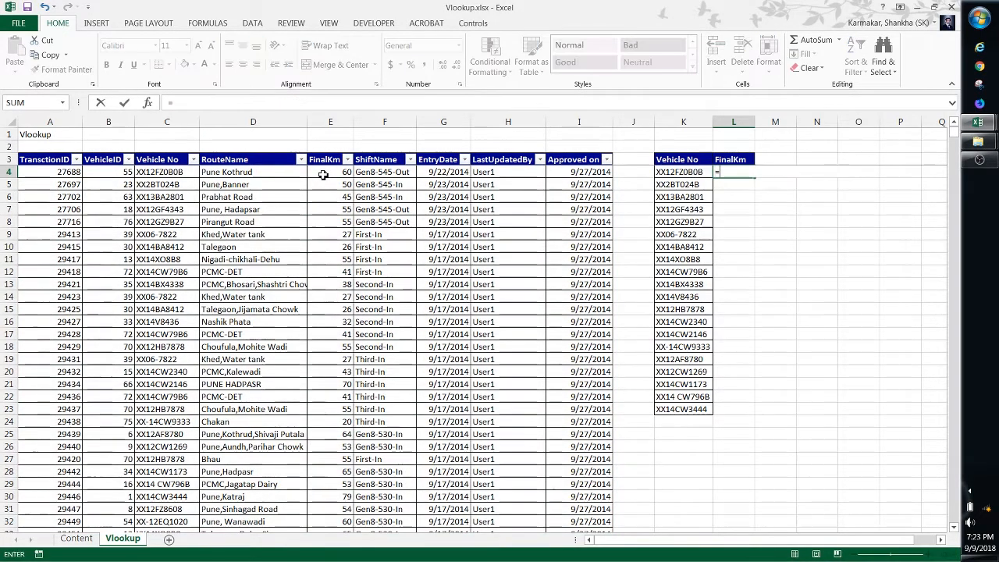
{"action": "type", "text": "vl"}
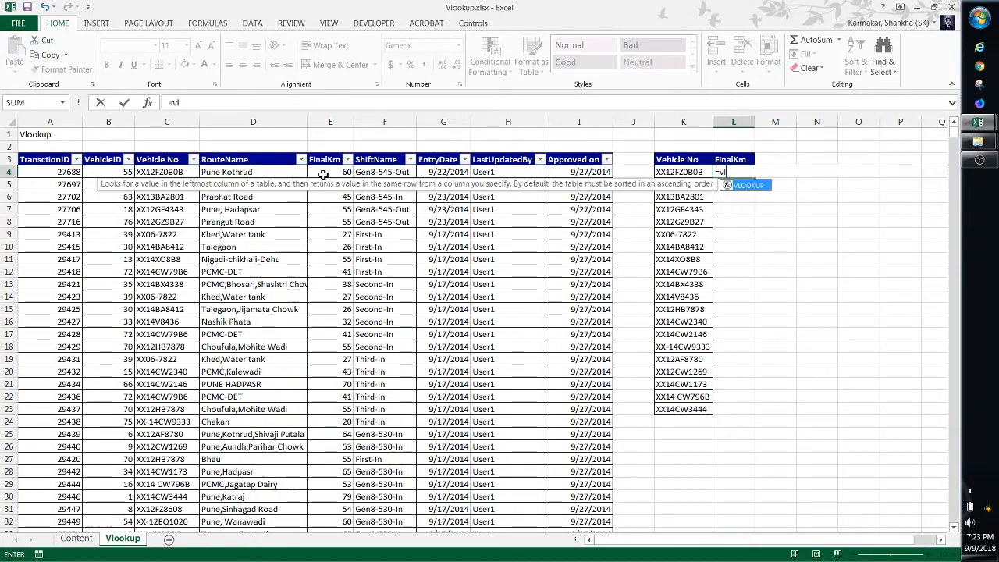
{"action": "key", "text": "Tab"}
{"action": "key", "text": "Left"}
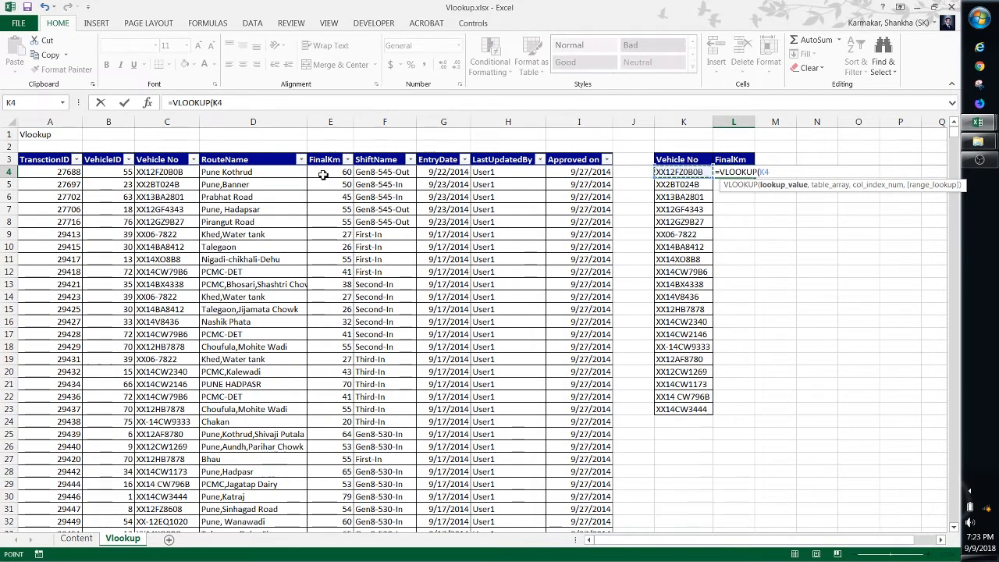
{"action": "type", "text": ","}
Set the table array to the data from the Vehicle No column through Approved on, as the absolute reference $C$3:$I$25542
{"action": "key", "text": "Left"}
{"action": "key", "text": "Left"}
{"action": "key", "text": "Left"}
{"action": "key", "text": "Left"}
{"action": "key", "text": "Left"}
{"action": "key", "text": "Left"}
{"action": "key", "text": "Left"}
{"action": "key", "text": "Left"}
{"action": "key", "text": "Left"}
{"action": "key", "text": "Left"}
{"action": "key", "text": "Left"}
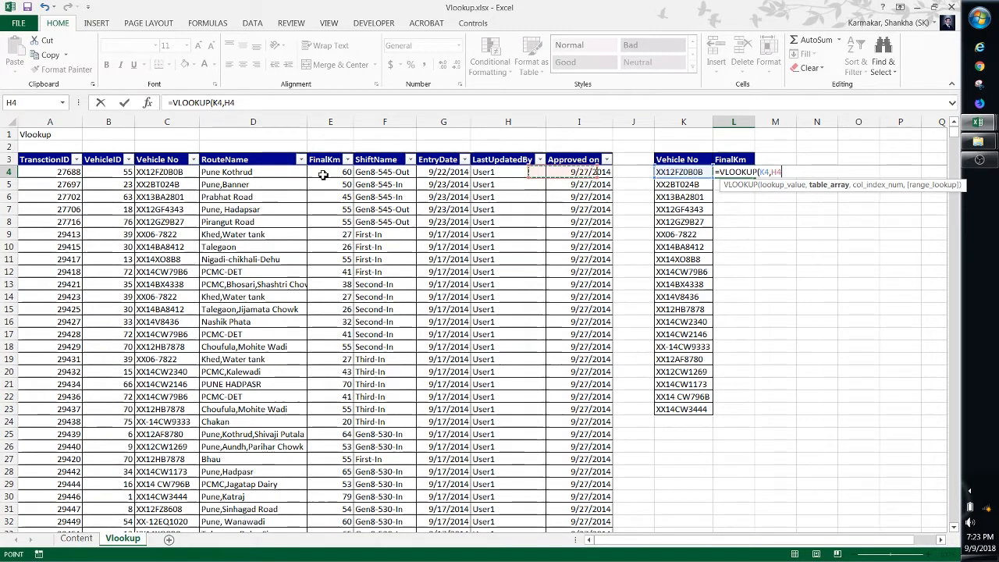
{"action": "key", "text": "Right"}
{"action": "key", "text": "Right"}
{"action": "key", "text": "Up"}
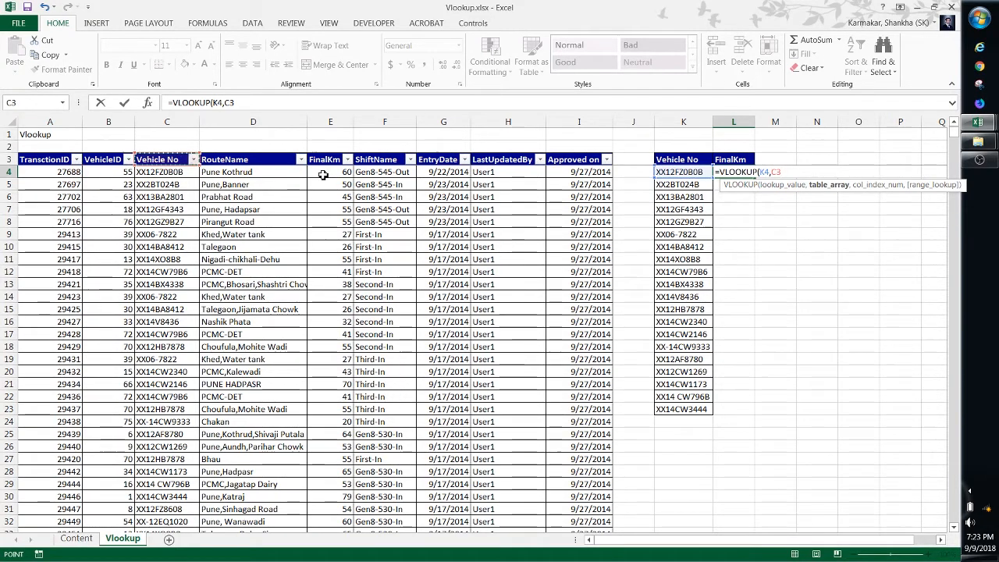
{"action": "key", "text": "shift+Right"}
{"action": "key", "text": "shift+Right"}
{"action": "key", "text": "shift+Right"}
{"action": "key", "text": "shift+Right"}
{"action": "key", "text": "shift+Right"}
{"action": "key", "text": "shift+Right"}
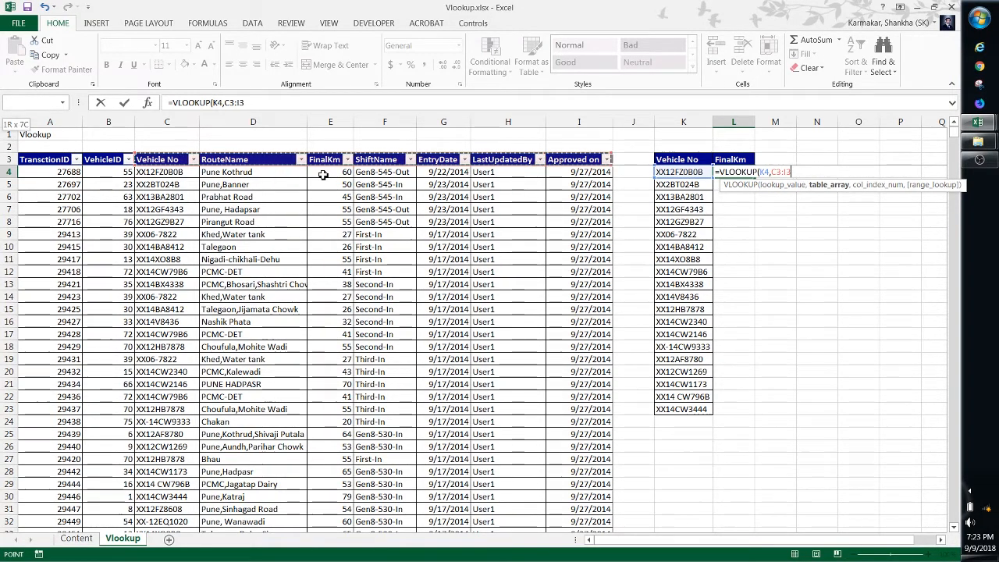
{"action": "key", "text": "ctrl+shift+Down"}
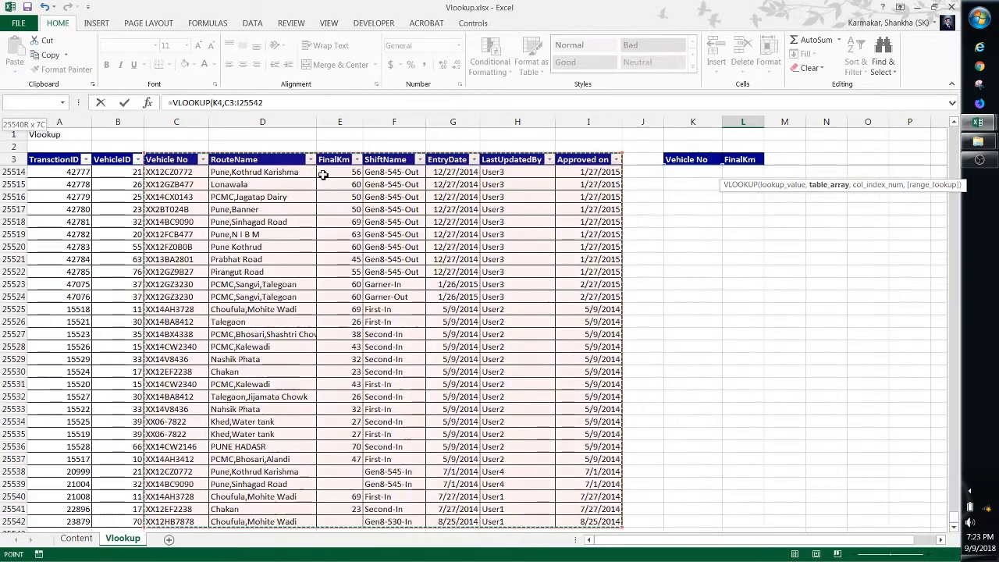
{"action": "key", "text": "F4"}
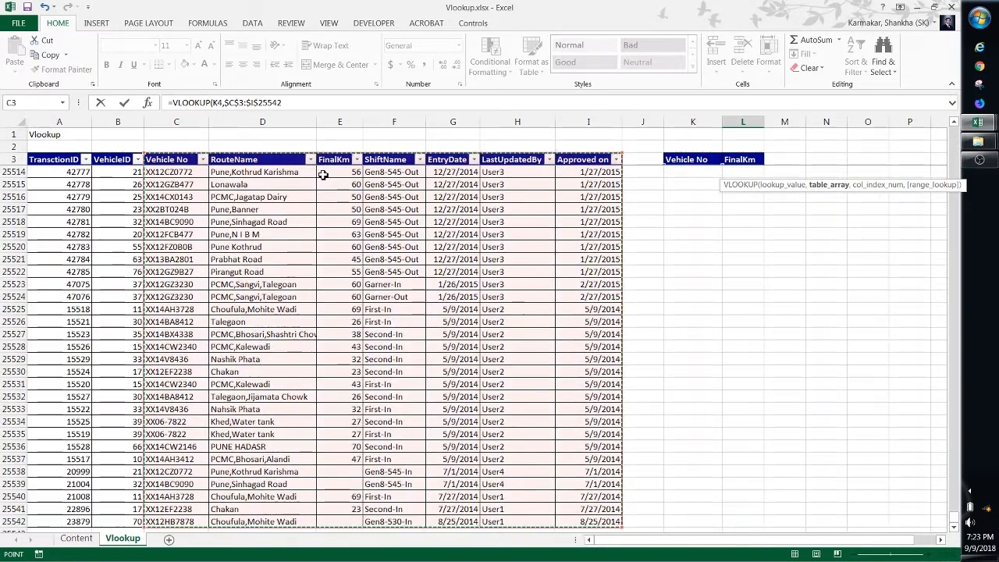
{"action": "type", "text": ","}
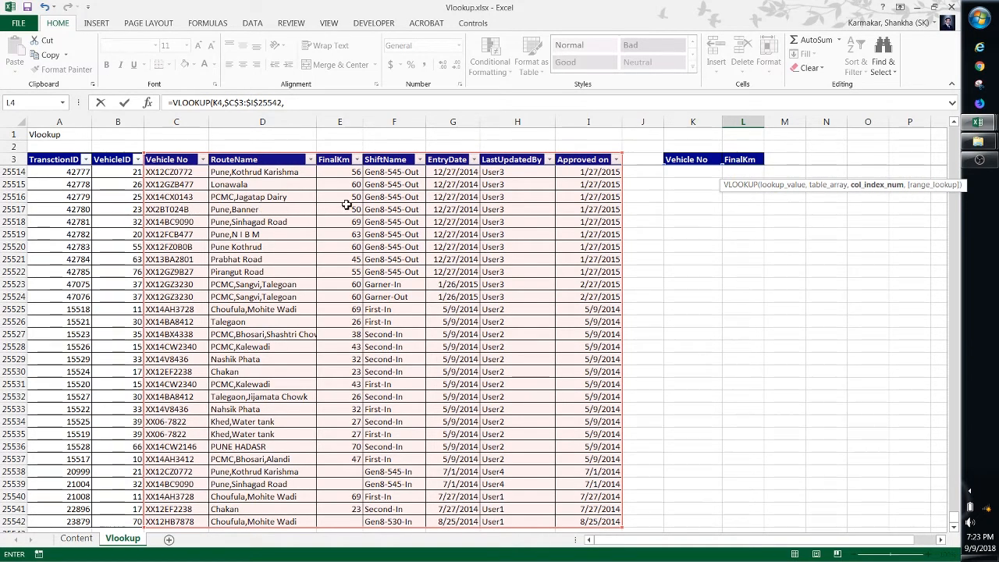
Complete the L4 formula with column index number 3 for FinalKm and range lookup 0 for an exact match
{"action": "type", "text": "3,0"}
{"action": "key", "text": "Return"}
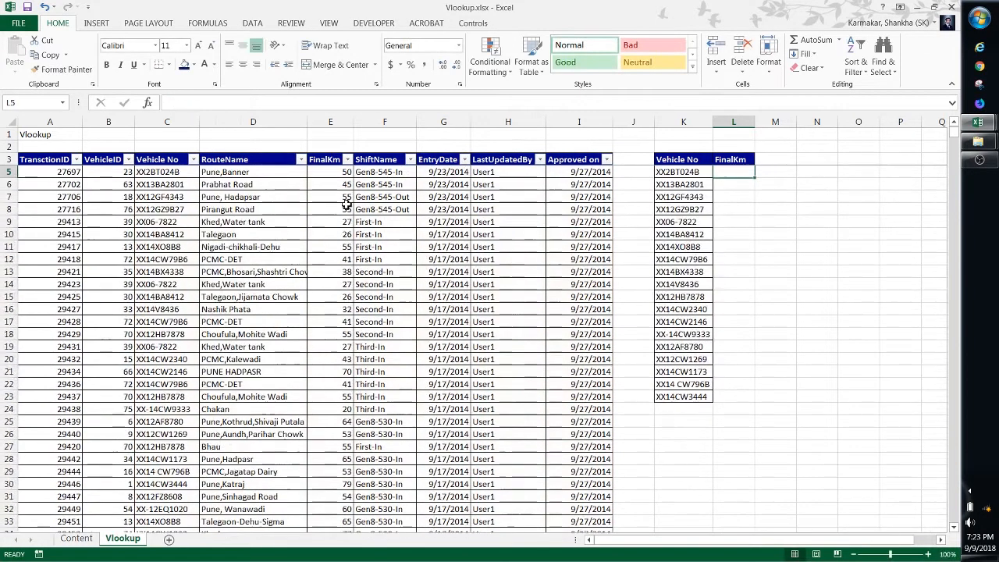
{"action": "key", "text": "Up"}
{"action": "key", "text": "Up"}
{"action": "key", "text": "Down"}
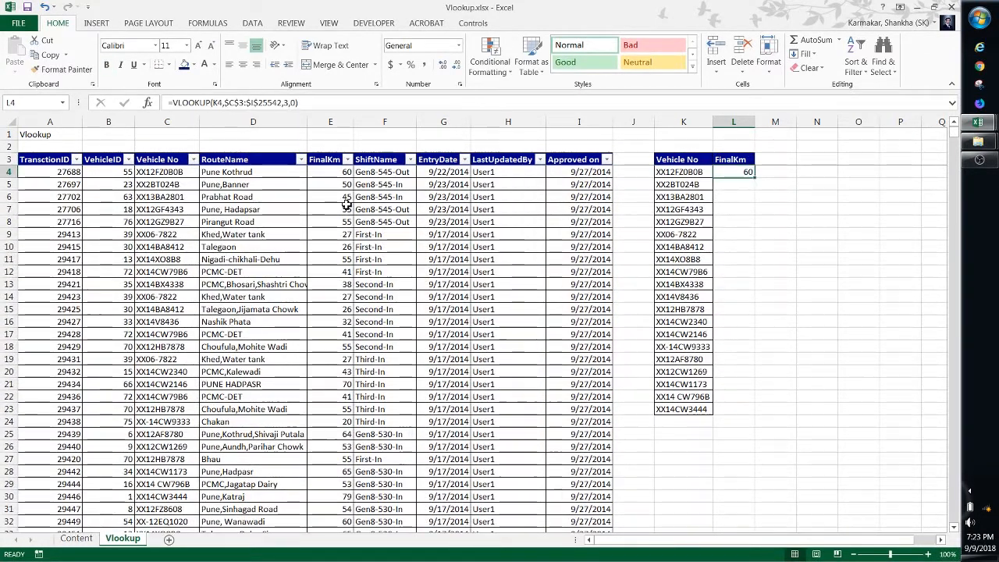
{"action": "key", "text": "Down"}
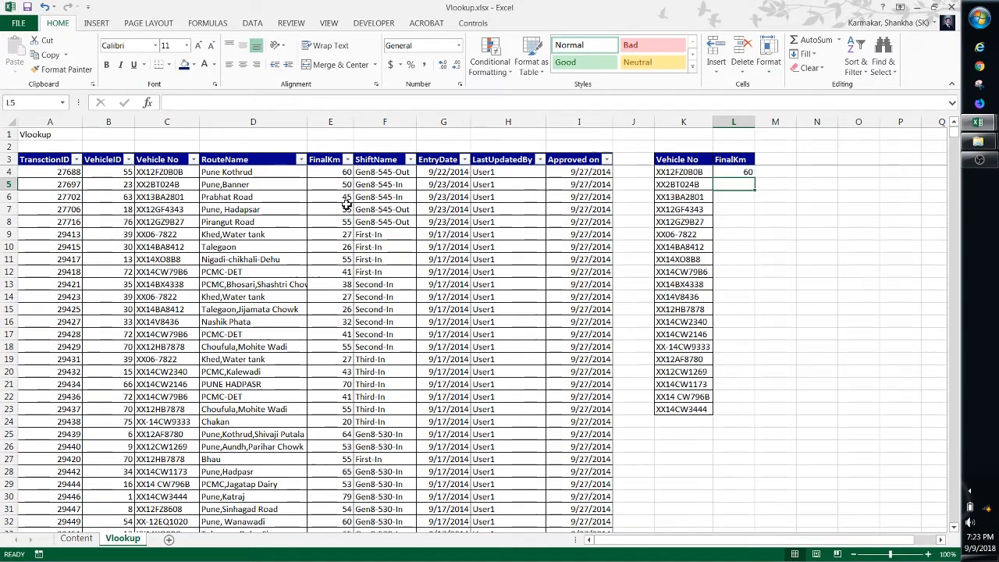
Fill the VLOOKUP formula from L4 down to L23, alongside the last vehicle number in the list
{"action": "key", "text": "Up"}
{"action": "key", "text": "Left"}
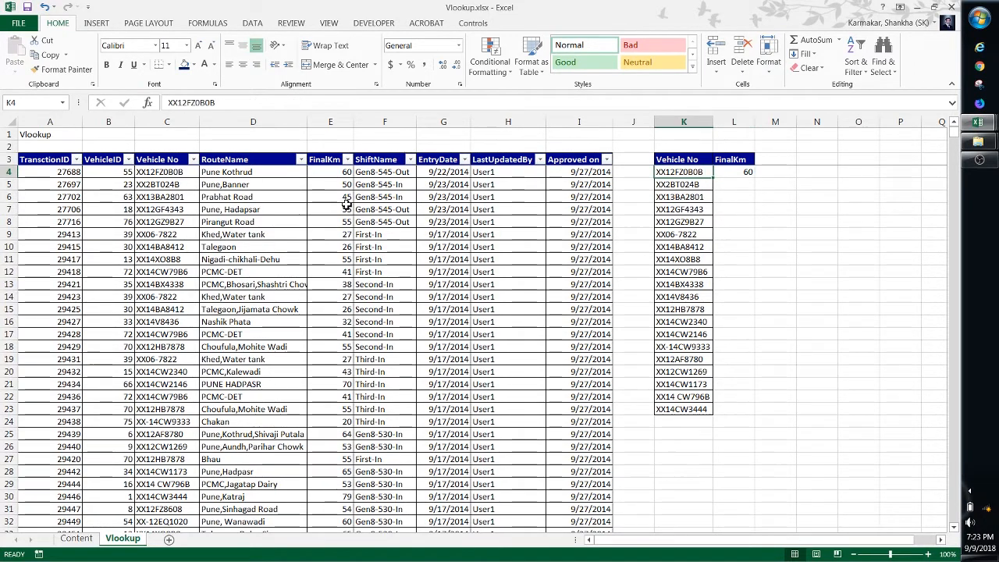
{"action": "key", "text": "ctrl+Down"}
{"action": "key", "text": "Right"}
{"action": "key", "text": "ctrl+shift+Up"}
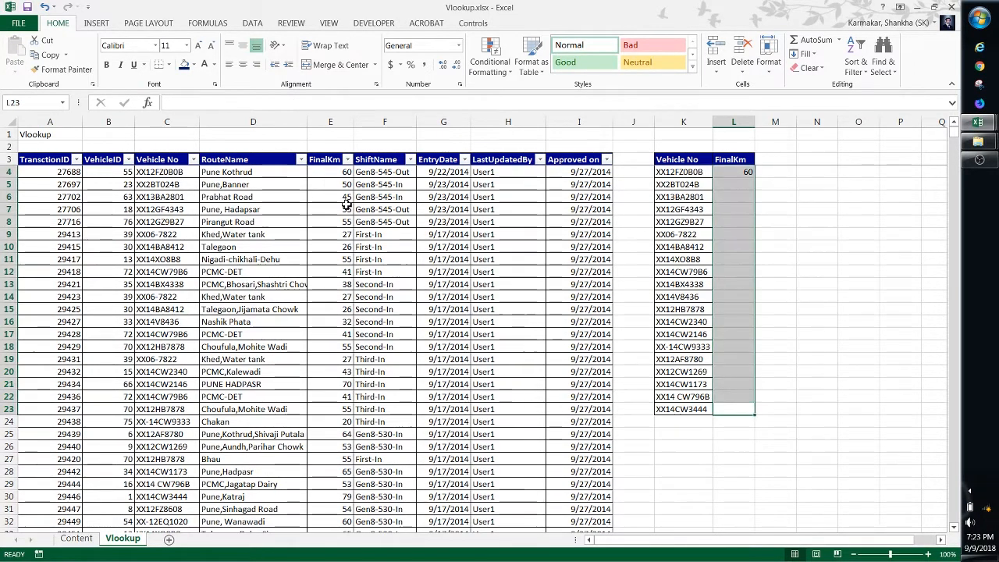
{"action": "key", "text": "ctrl+d"}
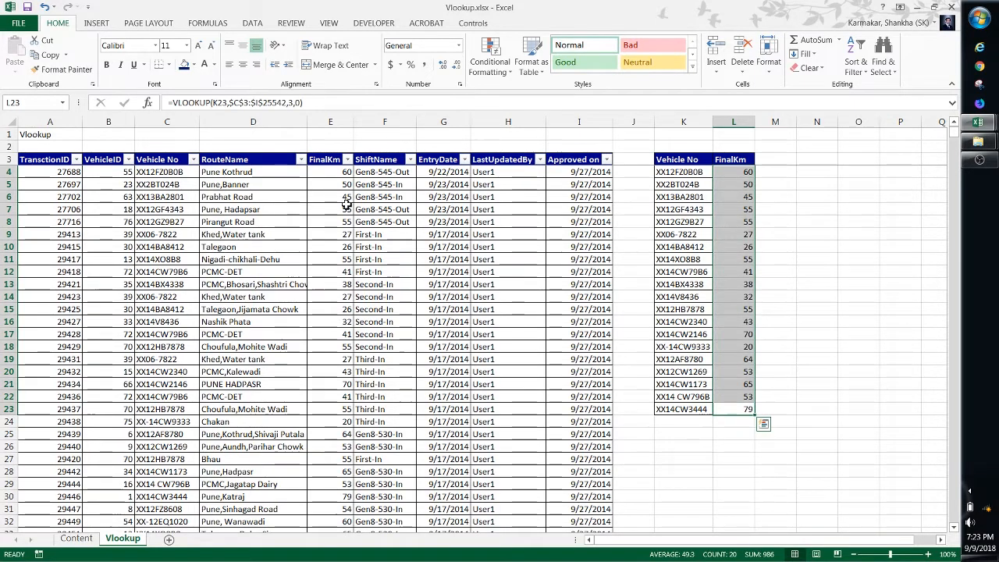
{"action": "key", "text": "Left"}
{"action": "key", "text": "Right"}
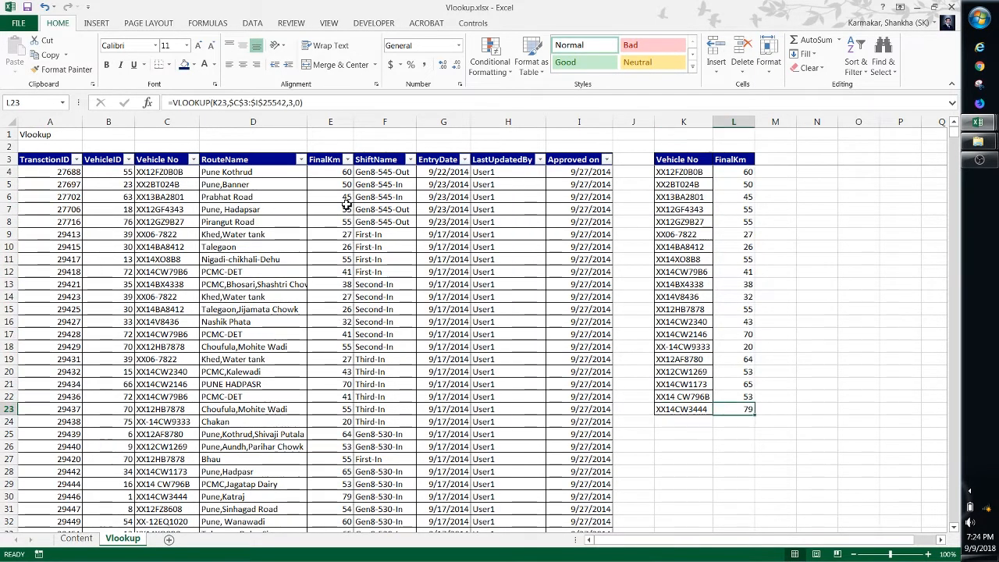
Inspect the arguments and highlighted ranges of the VLOOKUP formula in L4, leaving the formula as it is
{"action": "key", "text": "ctrl+Up"}
{"action": "key", "text": "Down"}
{"action": "key", "text": "F2"}
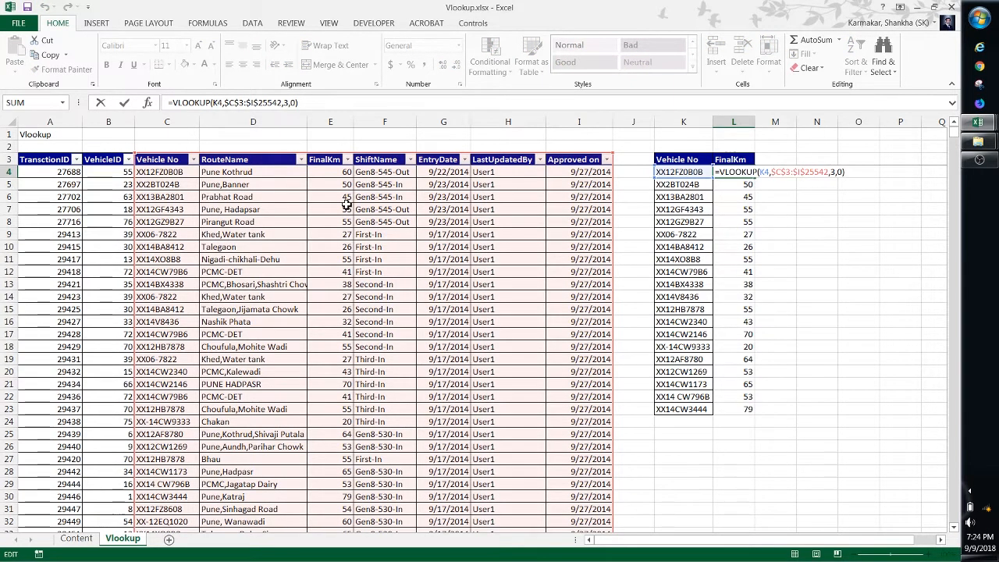
{"action": "key", "text": "Escape"}
{"action": "key", "text": "Left"}
{"action": "key", "text": "Right"}
{"action": "key", "text": "F2"}
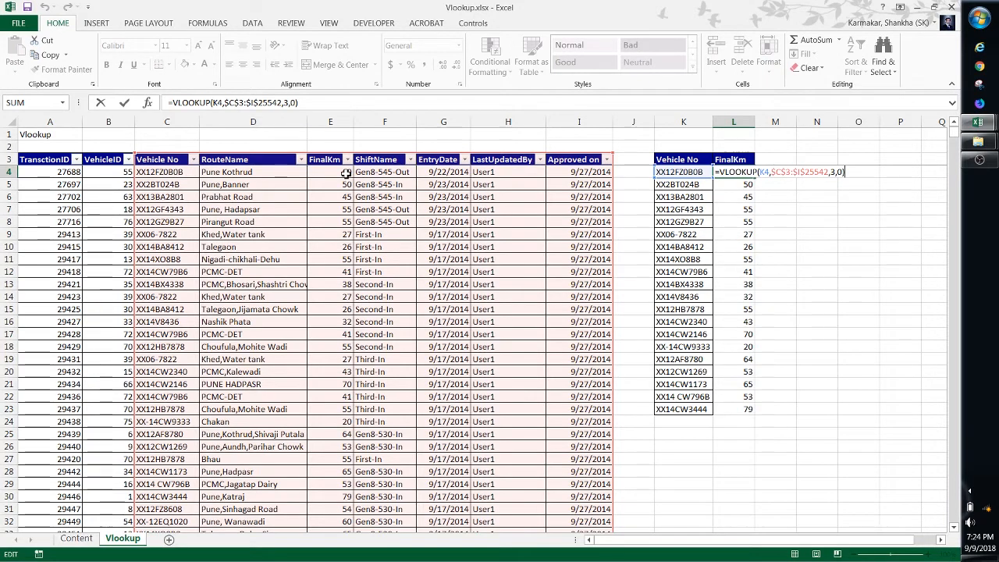
{"action": "left_click", "coordinate": [805, 210]}
Compare the vehicle number and lookup result in K5 and L5 with the Vehicle No and FinalKm entries in the data table
{"action": "key", "text": "Left"}
{"action": "key", "text": "Up"}
{"action": "key", "text": "Left"}
{"action": "key", "text": "Left"}
{"action": "key", "text": "Up"}
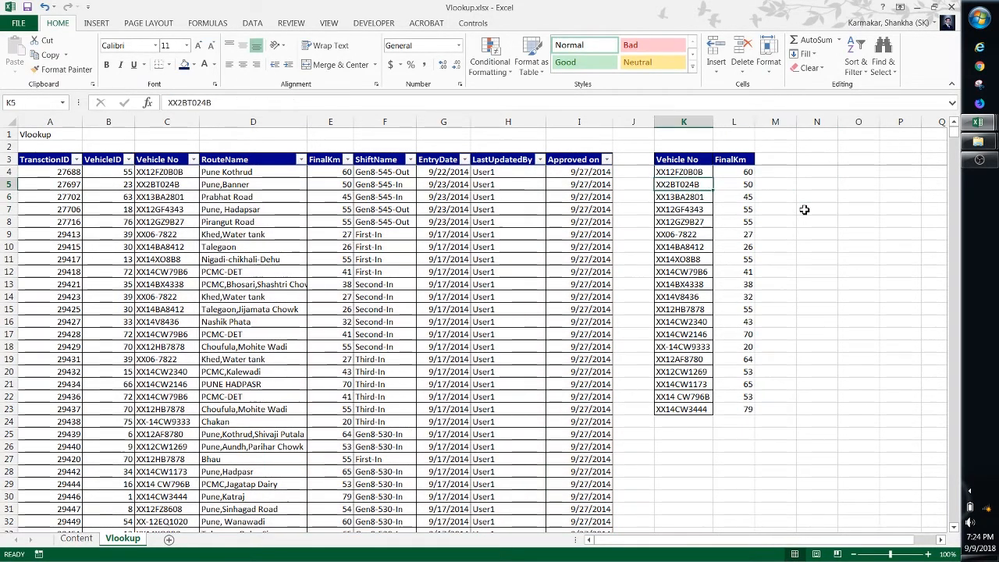
{"action": "key", "text": "Left"}
{"action": "key", "text": "Left"}
{"action": "key", "text": "Left"}
{"action": "key", "text": "Left"}
{"action": "key", "text": "Left"}
{"action": "key", "text": "Left"}
{"action": "key", "text": "Left"}
{"action": "key", "text": "Left"}
{"action": "key", "text": "Left"}
{"action": "key", "text": "Left"}
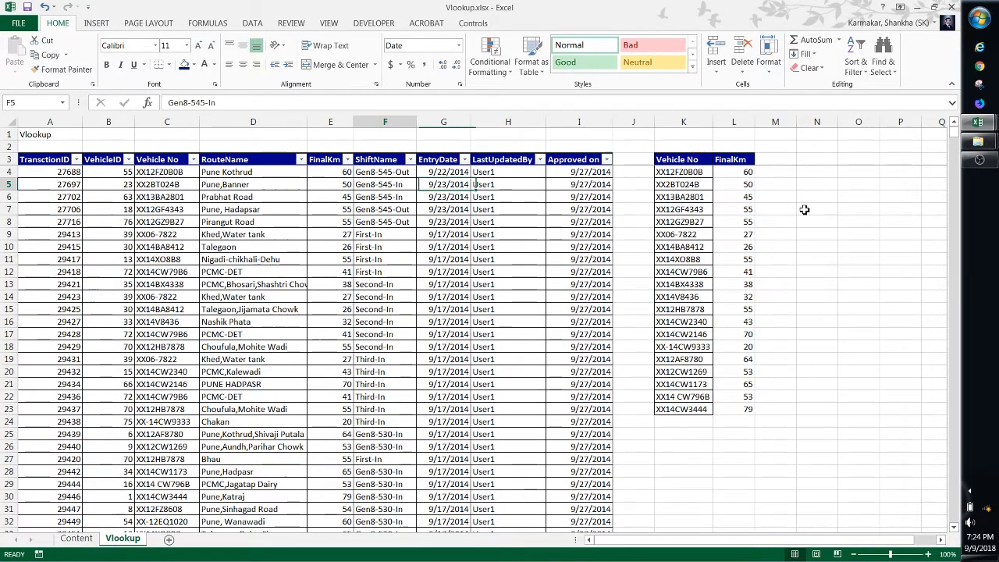
{"action": "key", "text": "Right"}
{"action": "key", "text": "Right"}
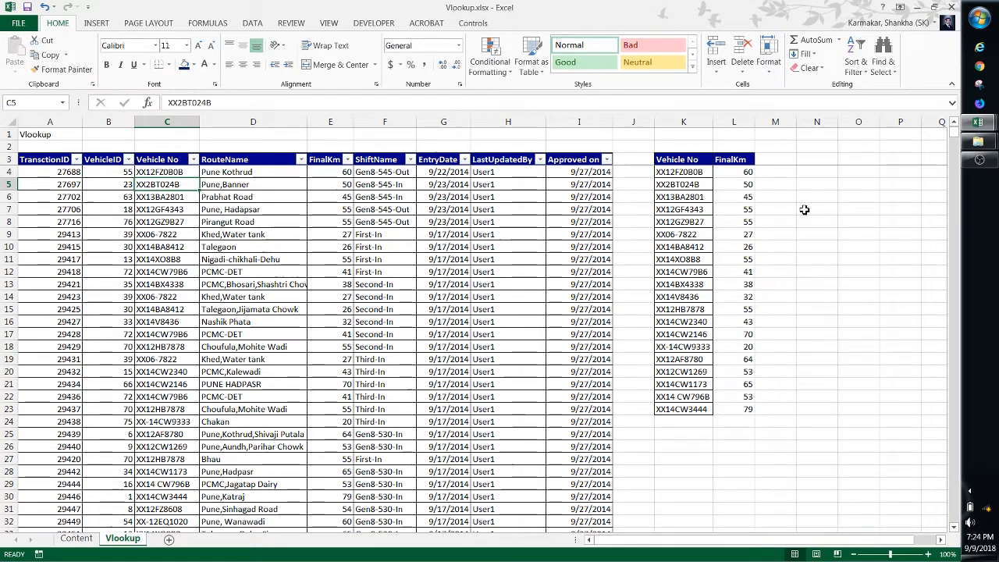
{"action": "key", "text": "Right"}
{"action": "key", "text": "Right"}
{"action": "key", "text": "Left"}
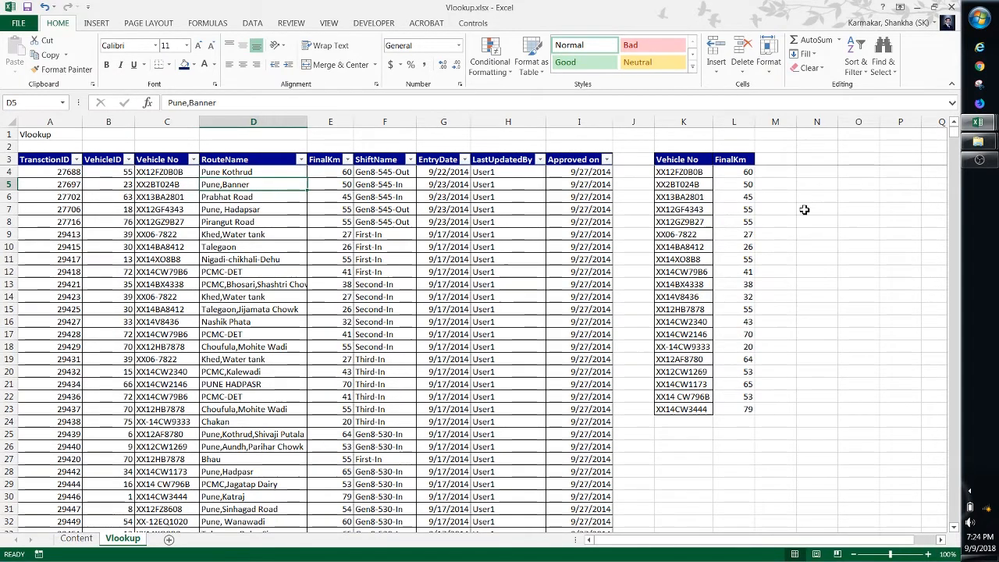
{"action": "key", "text": "Right"}
{"action": "key", "text": "Right"}
{"action": "key", "text": "Right"}
{"action": "key", "text": "Right"}
{"action": "key", "text": "Right"}
{"action": "key", "text": "Right"}
{"action": "key", "text": "Right"}
{"action": "key", "text": "Right"}
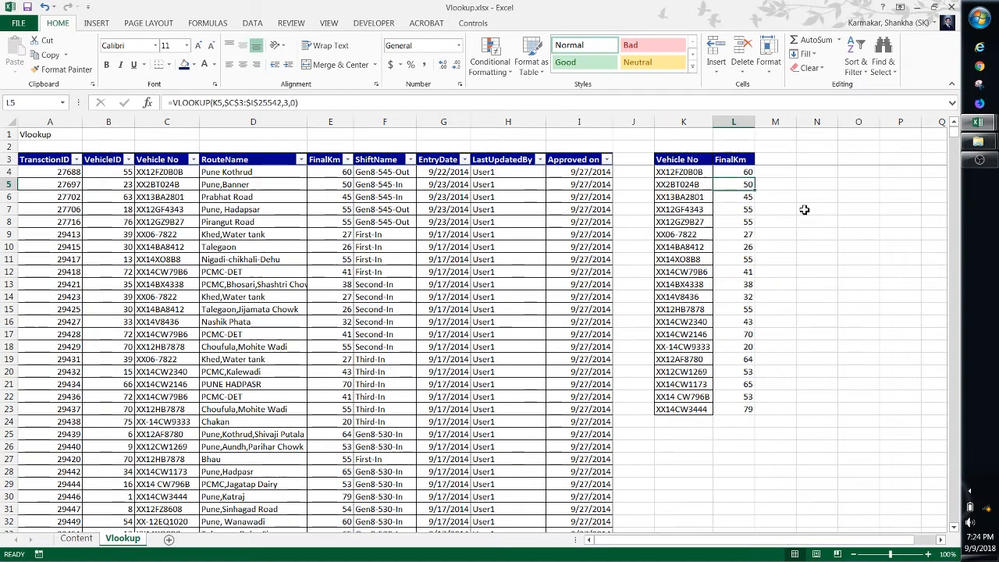
{"action": "key", "text": "Left"}
{"action": "key", "text": "Left"}
{"action": "key", "text": "Left"}
{"action": "key", "text": "Left"}
{"action": "key", "text": "Left"}
{"action": "key", "text": "Left"}
{"action": "key", "text": "Left"}
{"action": "key", "text": "Left"}
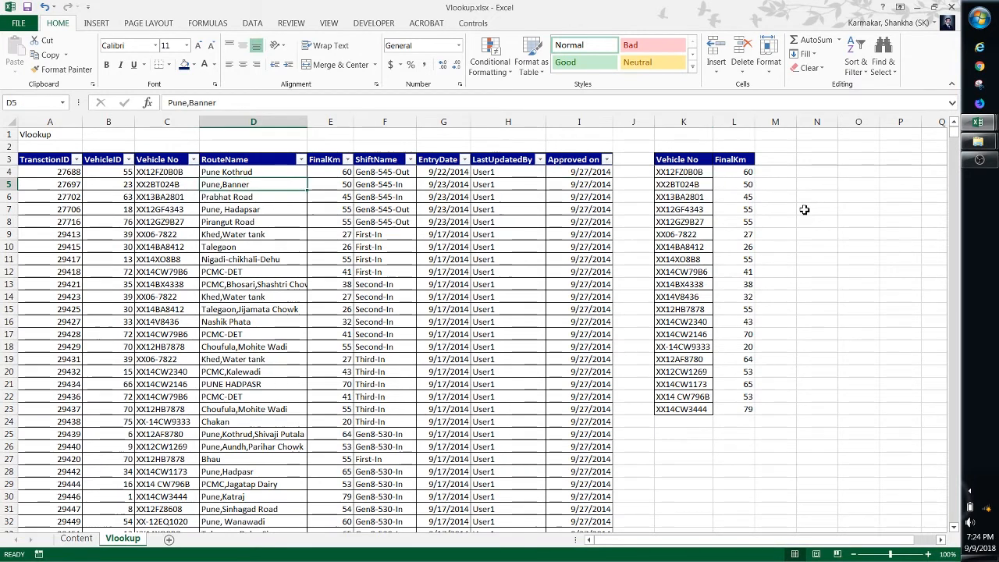
{"action": "key", "text": "Right"}
{"action": "key", "text": "Left"}
{"action": "key", "text": "Left"}
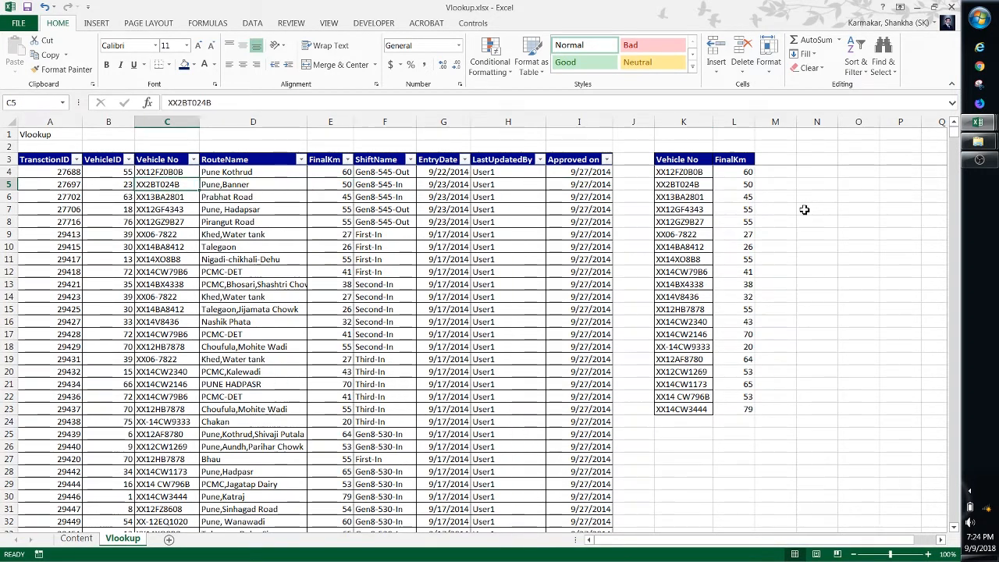
Filter the data table's Vehicle No column by the vehicle number copied from C4
{"action": "key", "text": "Up"}
{"action": "key", "text": "ctrl+c"}
{"action": "key", "text": "Up"}
{"action": "key", "text": "alt+Down"}
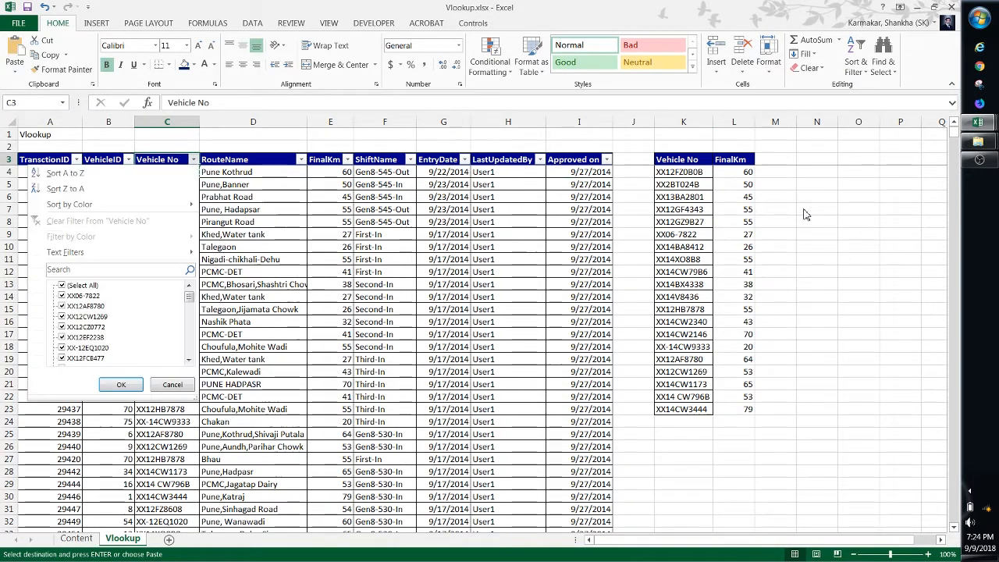
{"action": "key", "text": "Down"}
{"action": "key", "text": "Down"}
{"action": "key", "text": "Down"}
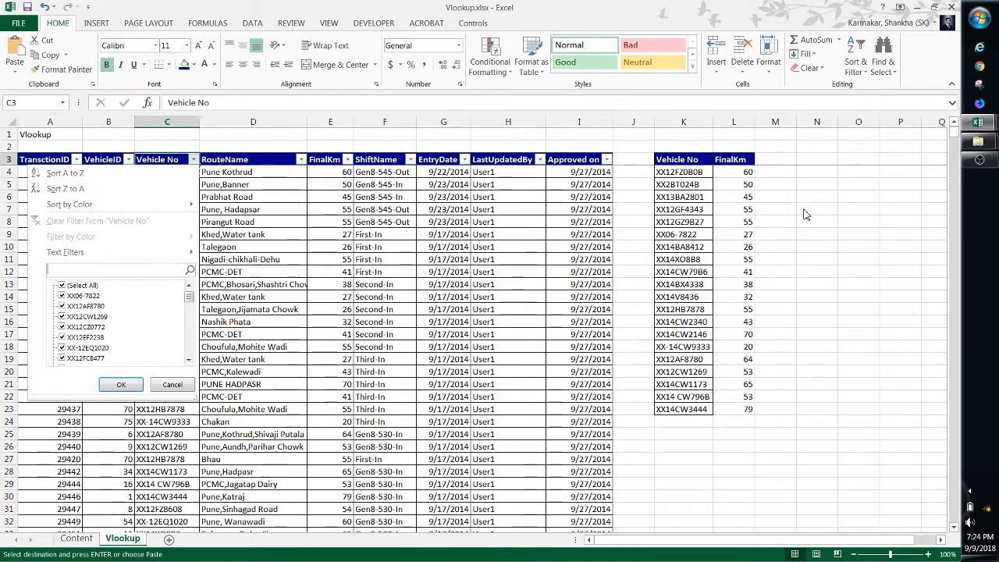
{"action": "key", "text": "ctrl+v"}
{"action": "key", "text": "Return"}
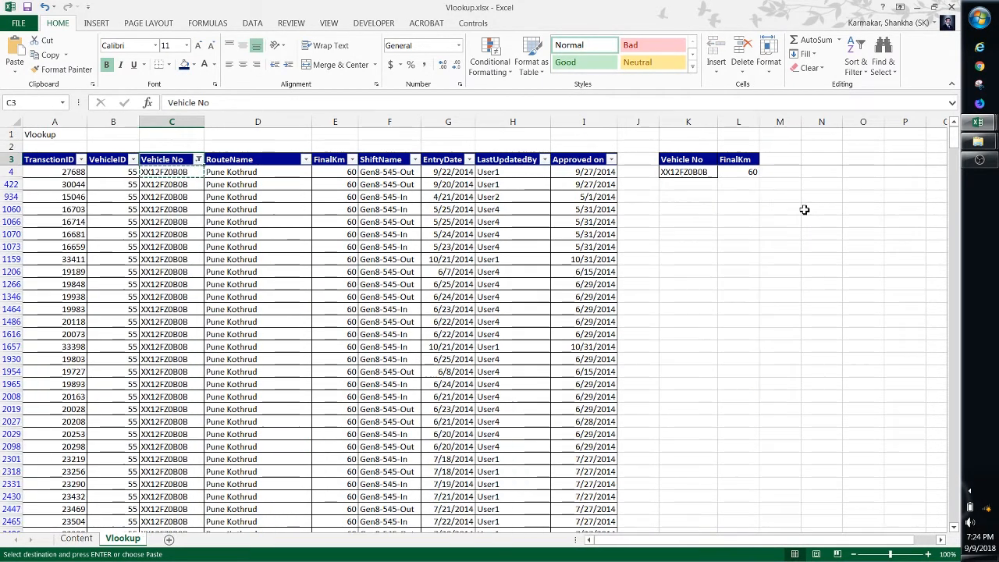
Examine the FinalKm values down the filtered rows to check them against the vehicle's lookup result
{"action": "key", "text": "Down"}
{"action": "key", "text": "Right"}
{"action": "key", "text": "Down"}
{"action": "key", "text": "Down"}
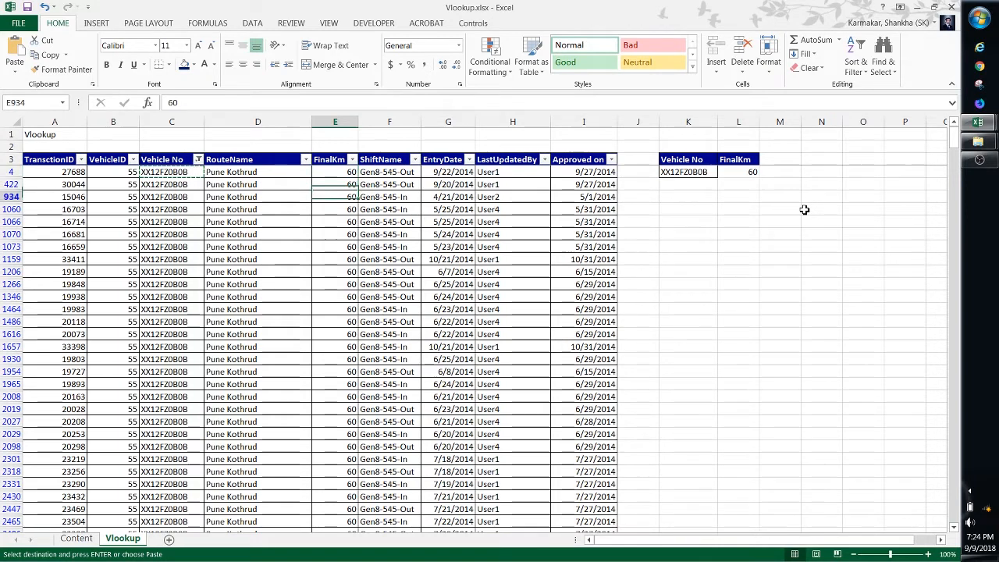
{"action": "key", "text": "Down"}
{"action": "key", "text": "Down"}
{"action": "key", "text": "Down"}
{"action": "key", "text": "Down"}
{"action": "key", "text": "Down"}
{"action": "key", "text": "Down"}
{"action": "key", "text": "Down"}
{"action": "key", "text": "Down"}
{"action": "key", "text": "Down"}
{"action": "key", "text": "Down"}
{"action": "key", "text": "Down"}
{"action": "key", "text": "Down"}
{"action": "key", "text": "Down"}
{"action": "key", "text": "Down"}
{"action": "key", "text": "Down"}
{"action": "key", "text": "Down"}
{"action": "key", "text": "Down"}
{"action": "key", "text": "Down"}
{"action": "key", "text": "Down"}
{"action": "key", "text": "Down"}
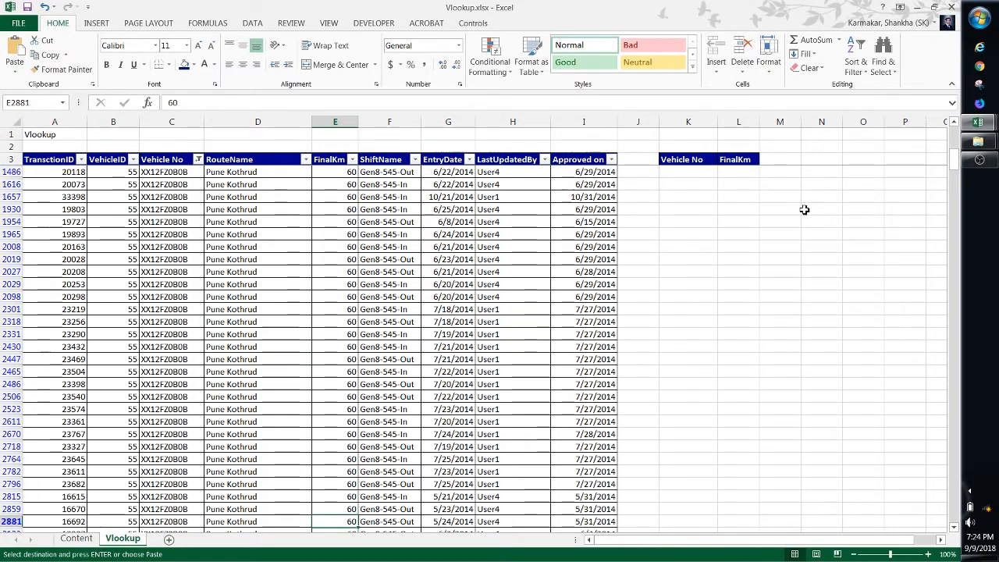
Examine the FinalKm values through the remaining filtered rows to the end of the data table
{"action": "key", "text": "Down"}
{"action": "key", "text": "Down"}
{"action": "key", "text": "Down"}
{"action": "key", "text": "Down"}
{"action": "key", "text": "Down"}
{"action": "key", "text": "Down"}
{"action": "key", "text": "Down"}
{"action": "key", "text": "Down"}
{"action": "key", "text": "Down"}
{"action": "key", "text": "Down"}
{"action": "key", "text": "Down"}
{"action": "key", "text": "Down"}
{"action": "key", "text": "Down"}
{"action": "key", "text": "Down"}
{"action": "key", "text": "Down"}
{"action": "key", "text": "Down"}
{"action": "key", "text": "Down"}
{"action": "key", "text": "Down"}
{"action": "key", "text": "Down"}
{"action": "key", "text": "Down"}
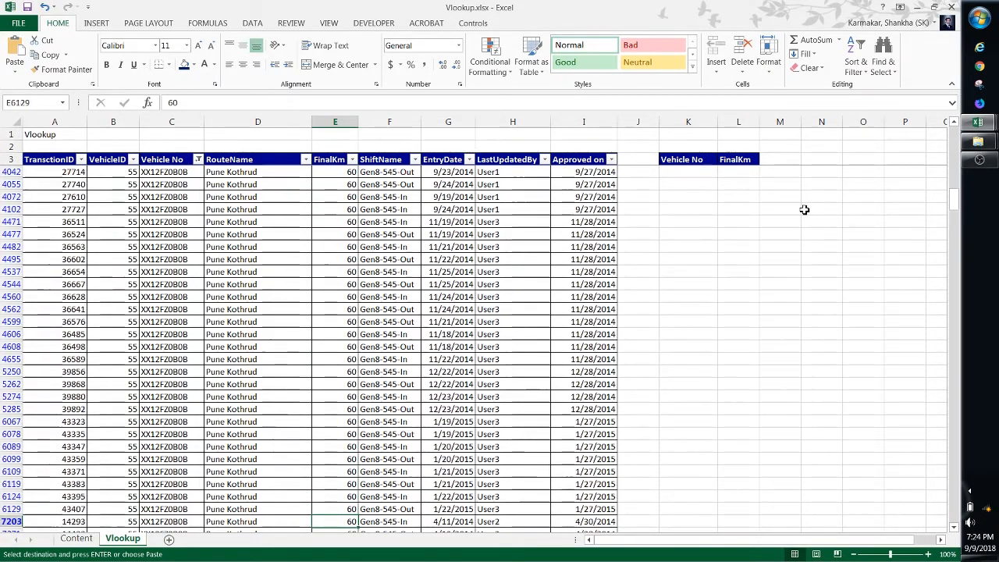
{"action": "key", "text": "ctrl+Down"}
{"action": "key", "text": "ctrl+Up"}
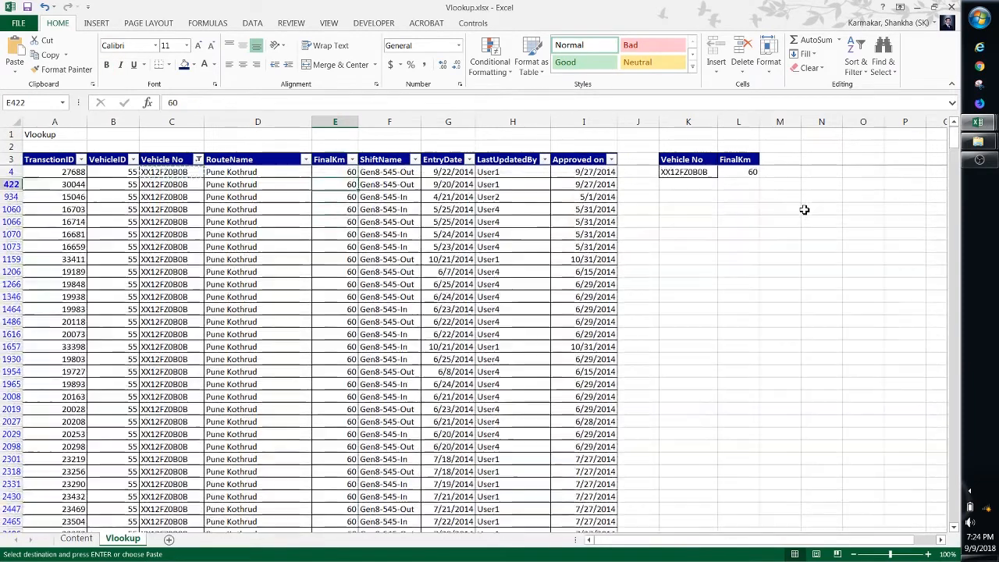
Clear the filter from the data table's Vehicle No column
{"action": "key", "text": "Down"}
{"action": "key", "text": "ctrl+Up"}
{"action": "key", "text": "Left"}
{"action": "key", "text": "Left"}
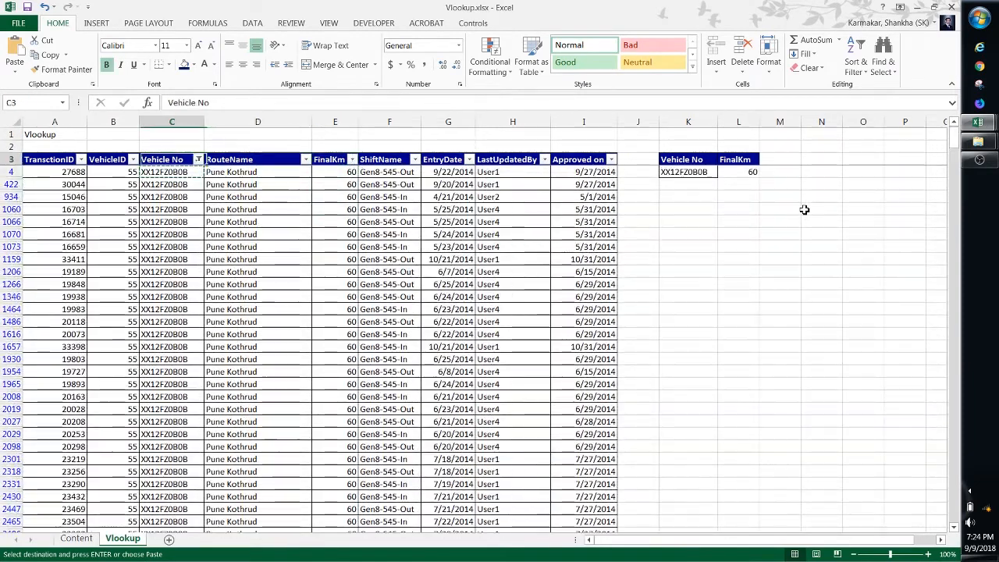
{"action": "key", "text": "alt+Down"}
{"action": "key", "text": "c"}
{"action": "key", "text": "Down"}
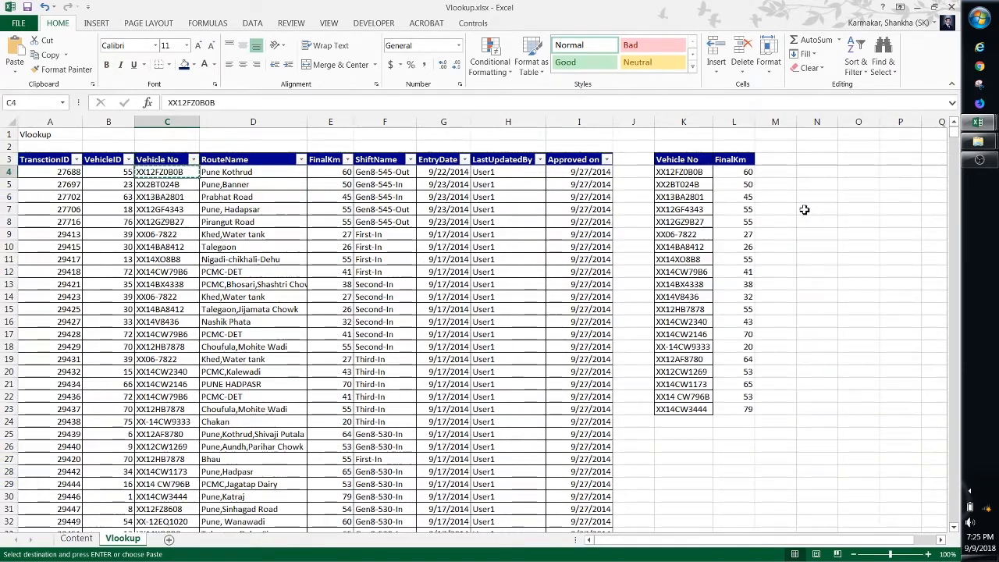
Set FinalKm in E4 to 30 and check the lookup result in L4
{"action": "key", "text": "ctrl+c"}
{"action": "key", "text": "Right"}
{"action": "key", "text": "Left"}
{"action": "key", "text": "Right"}
{"action": "key", "text": "Right"}
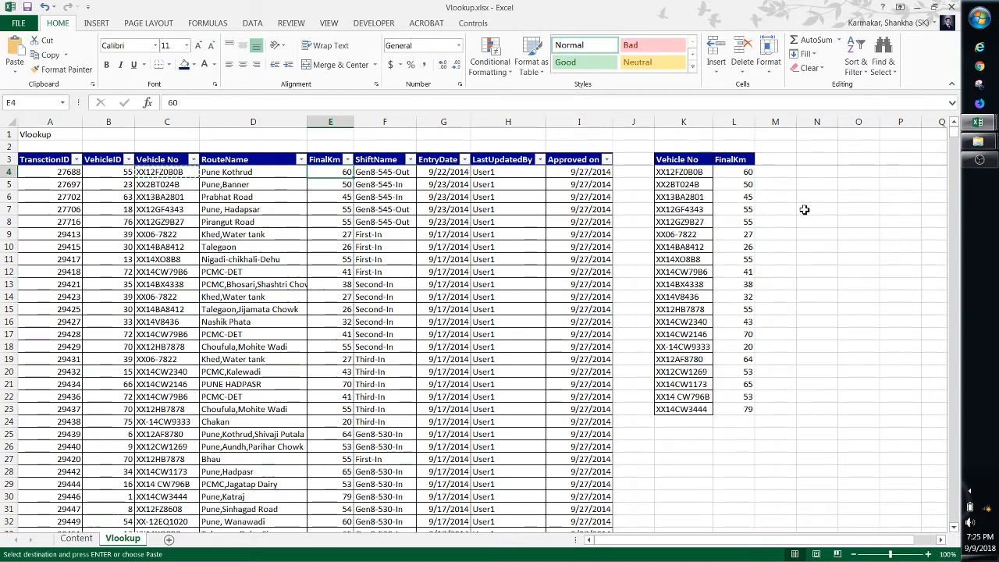
{"action": "type", "text": "3,"}
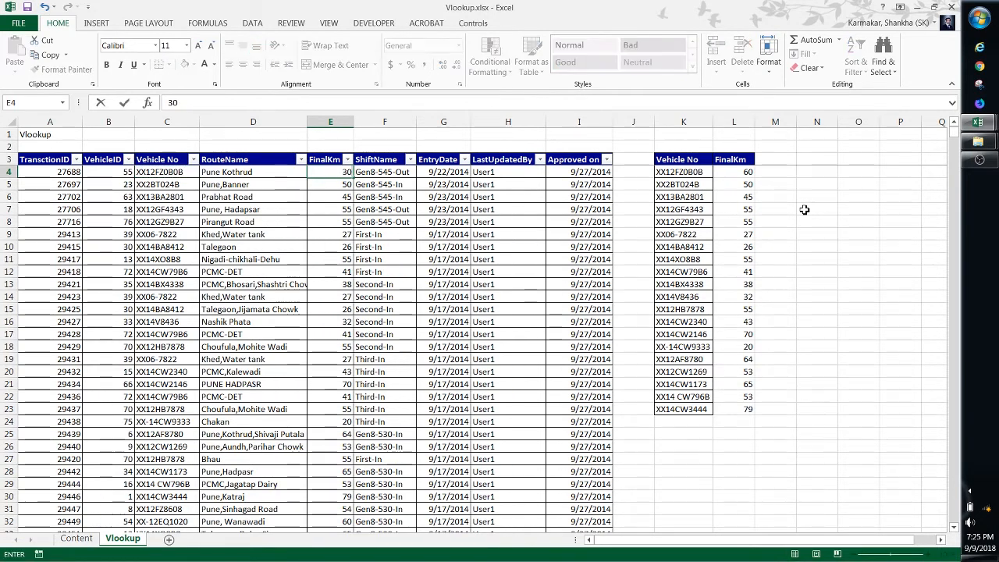
{"action": "type", "text": "0"}
{"action": "key", "text": "Return"}
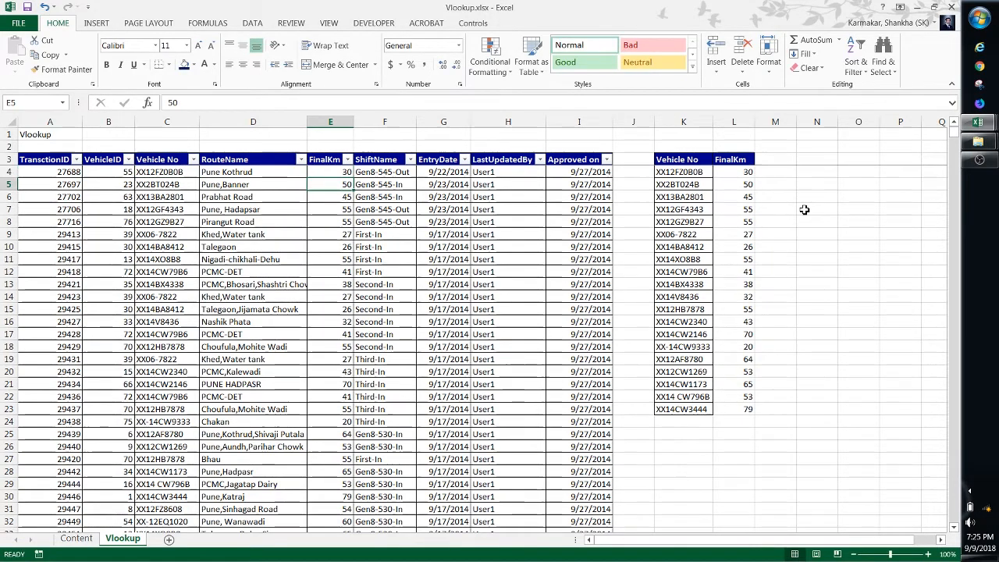
{"action": "left_click", "coordinate": [740, 172]}
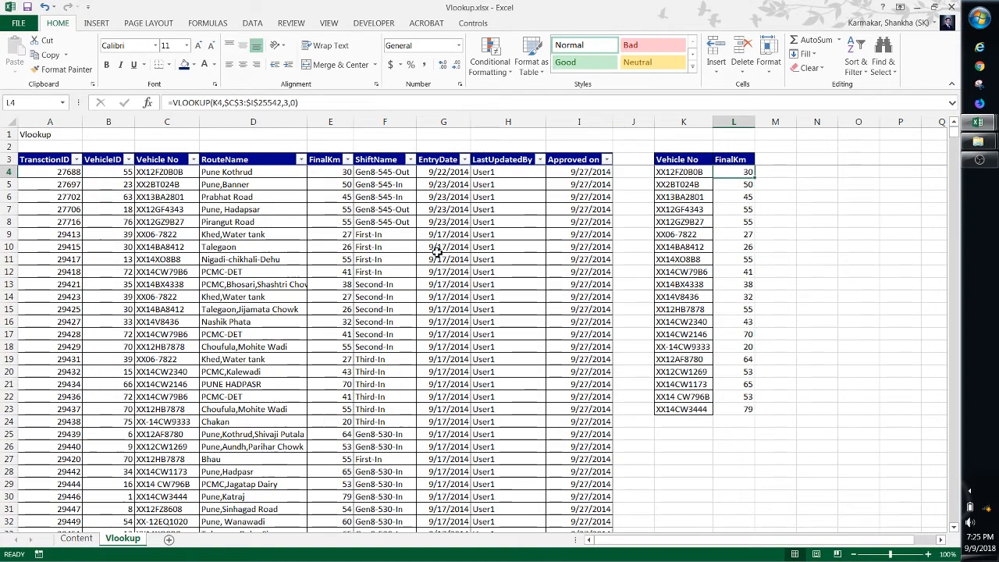
Filter the Vehicle No column by the vehicle number in C4 to list all of its entries
{"action": "left_click", "coordinate": [349, 159]}
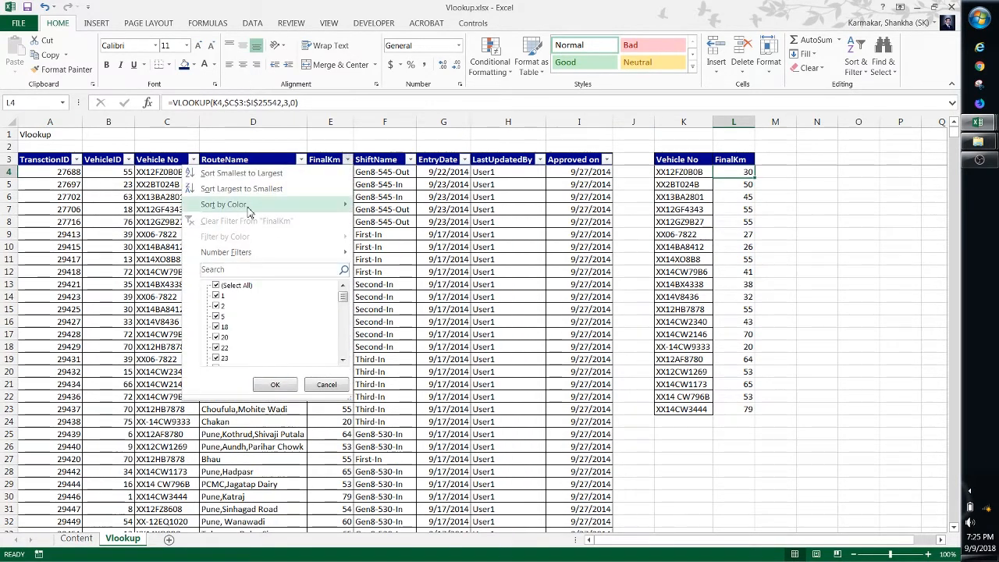
{"action": "key", "text": "Escape"}
{"action": "key", "text": "Down"}
{"action": "key", "text": "Left"}
{"action": "key", "text": "Left"}
{"action": "key", "text": "Left"}
{"action": "key", "text": "Home"}
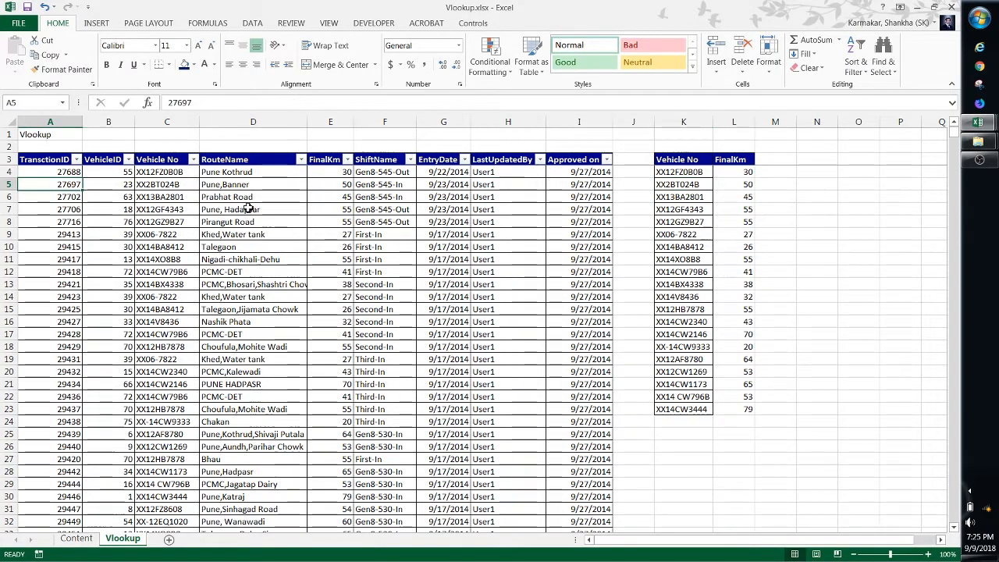
{"action": "key", "text": "Up"}
{"action": "key", "text": "Right"}
{"action": "key", "text": "Right"}
{"action": "key", "text": "ctrl+c"}
{"action": "key", "text": "Up"}
{"action": "key", "text": "alt+Down"}
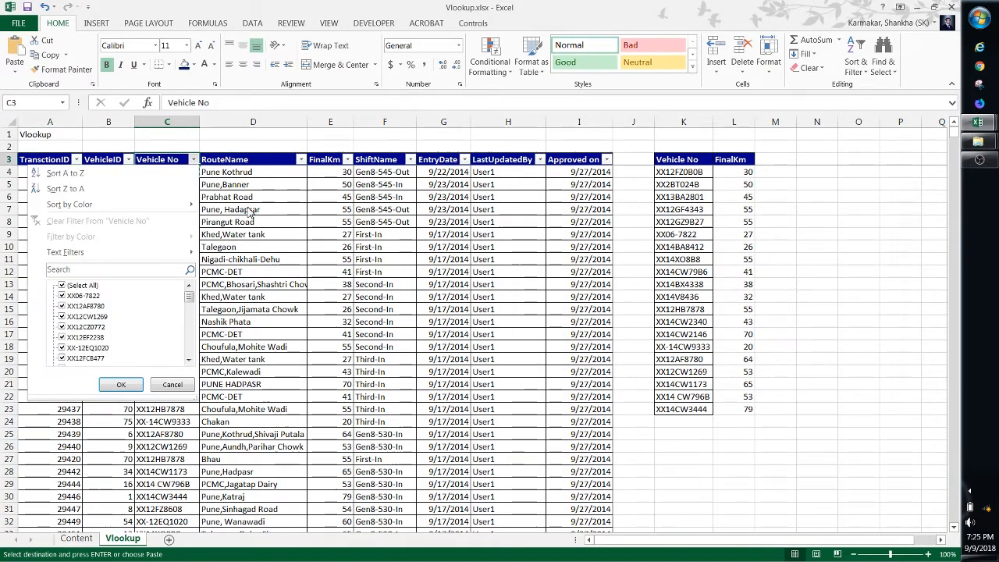
{"action": "key", "text": "ctrl+v"}
{"action": "key", "text": "Return"}
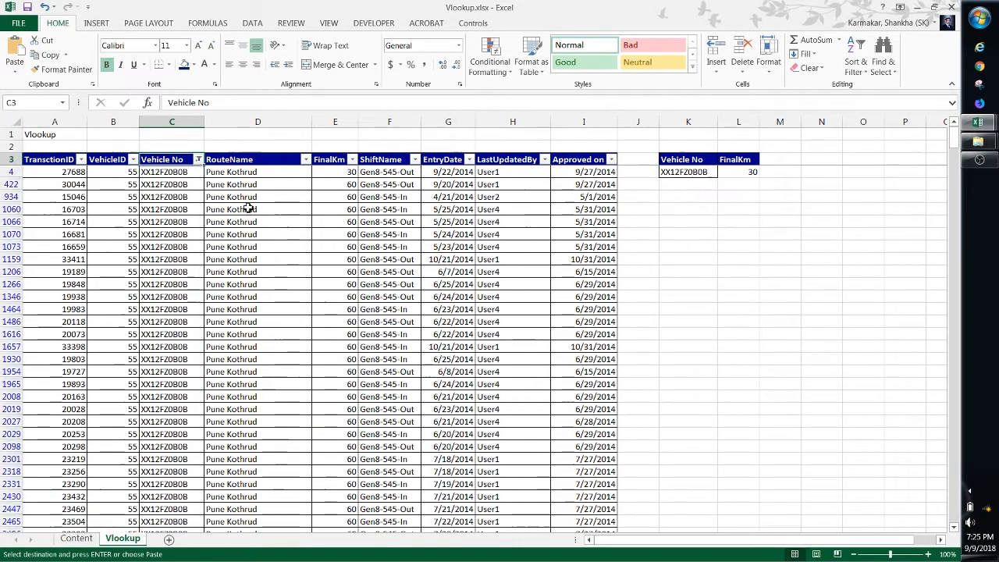
Compare FinalKm in the first two filtered rows with the lookup result in L4, and clear the filter
{"action": "key", "text": "Down"}
{"action": "key", "text": "Right"}
{"action": "key", "text": "Right"}
{"action": "key", "text": "Down"}
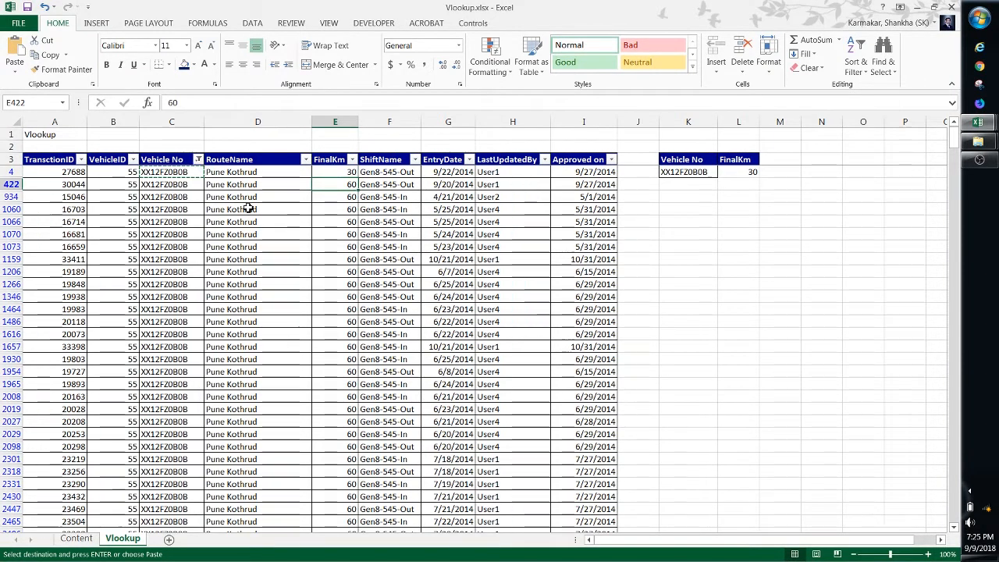
{"action": "key", "text": "Up"}
{"action": "key", "text": "Left"}
{"action": "key", "text": "Left"}
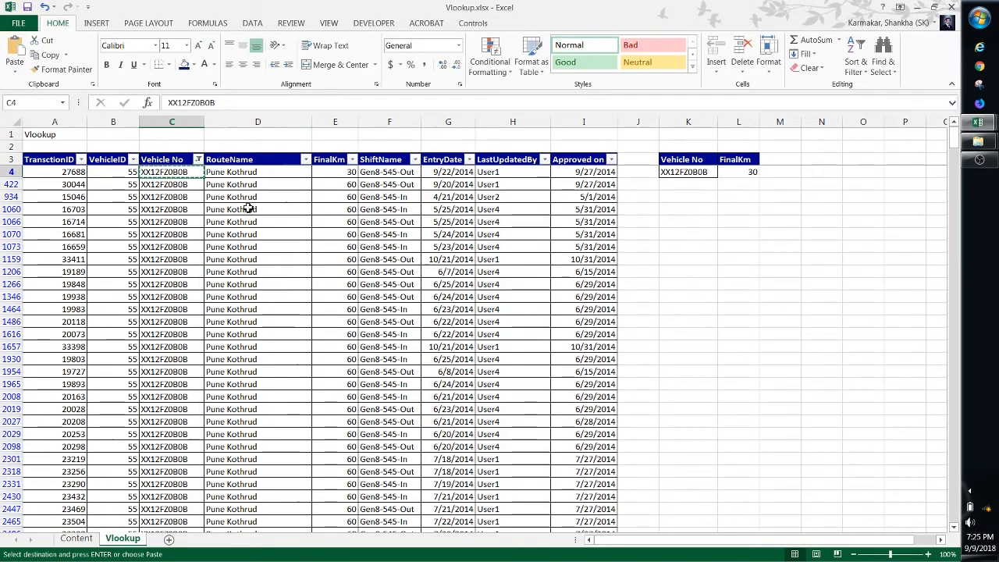
{"action": "key", "text": "alt+a"}
{"action": "key", "text": "c"}
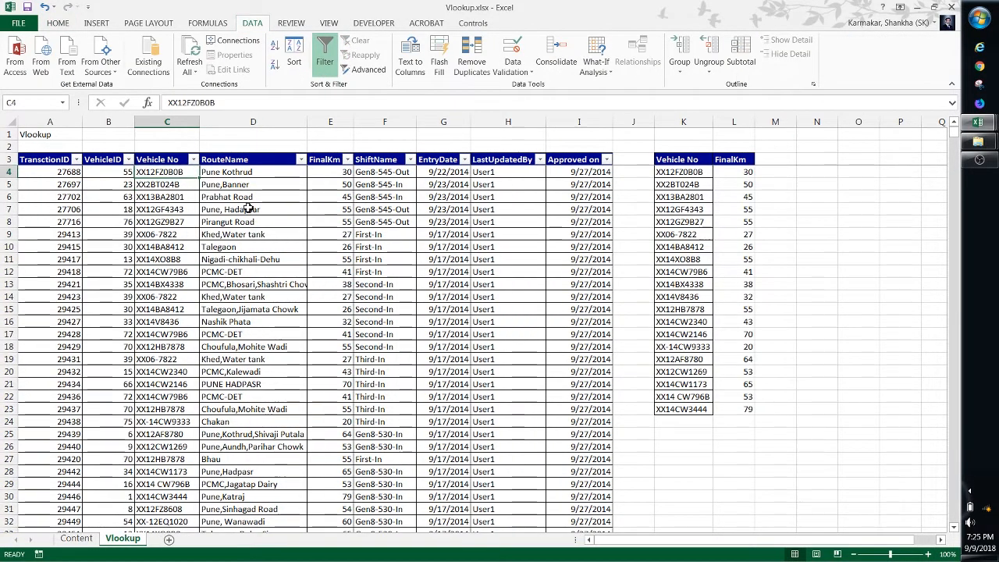
Delete the vehicle number in C4 to test which entry the lookup matches
{"action": "key", "text": "Delete"}
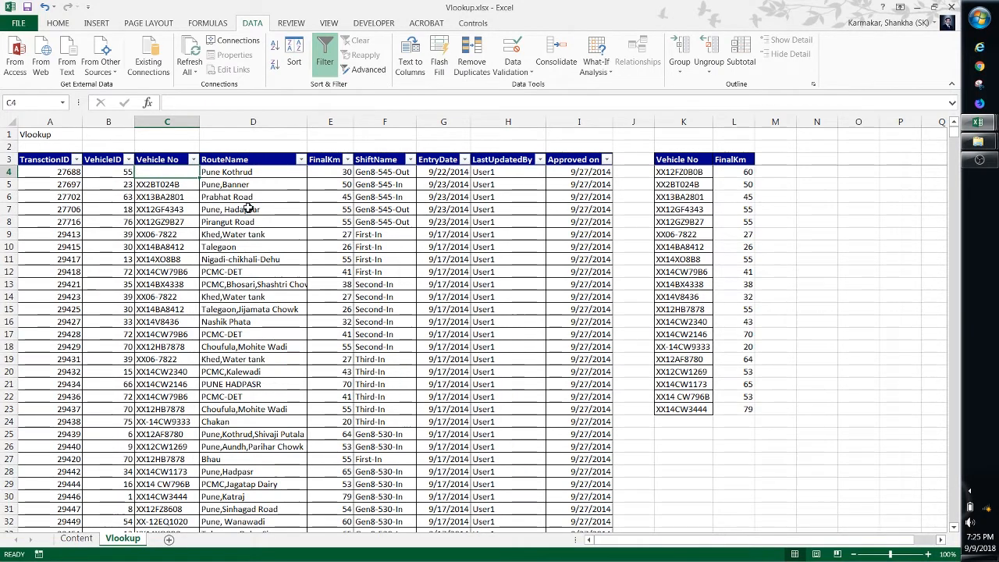
{"action": "key", "text": "Right"}
{"action": "key", "text": "Right"}
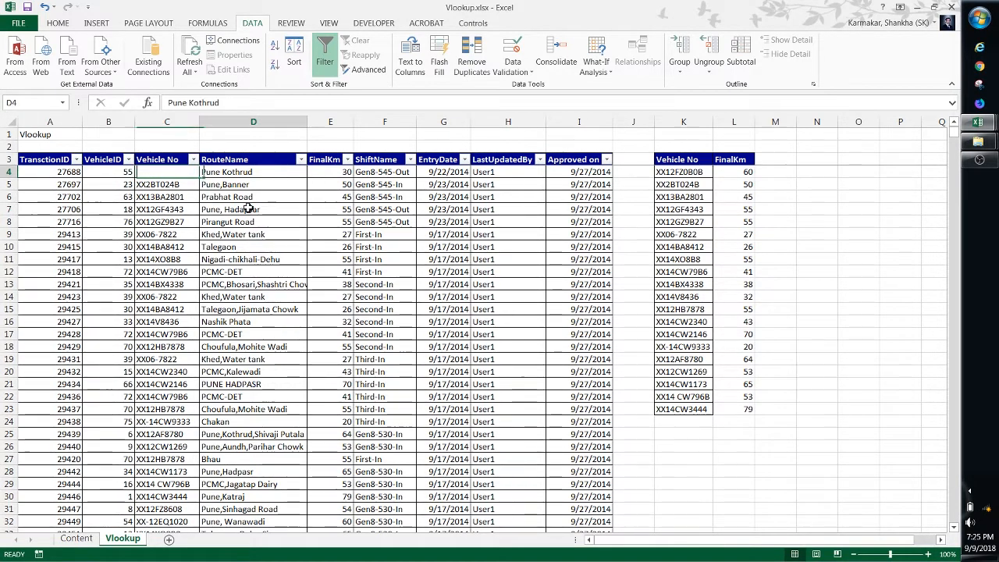
{"action": "key", "text": "Up"}
{"action": "key", "text": "Left"}
{"action": "key", "text": "Right"}
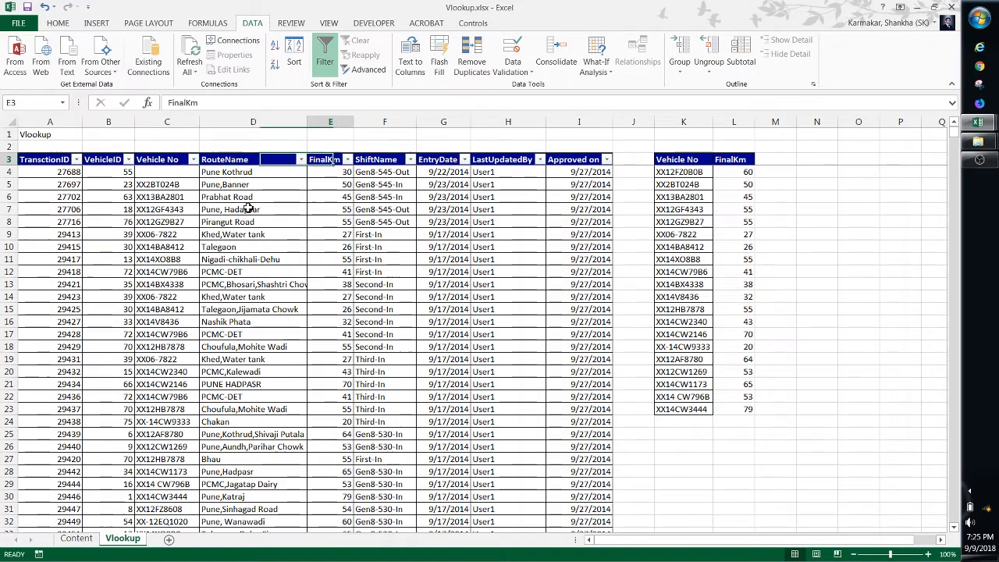
Filter the Vehicle No column by the vehicle number copied from K4
{"action": "key", "text": "Right"}
{"action": "key", "text": "Right"}
{"action": "key", "text": "Right"}
{"action": "key", "text": "Right"}
{"action": "key", "text": "Down"}
{"action": "key", "text": "Right"}
{"action": "key", "text": "Right"}
{"action": "key", "text": "ctrl+c"}
{"action": "key", "text": "Left"}
{"action": "key", "text": "Left"}
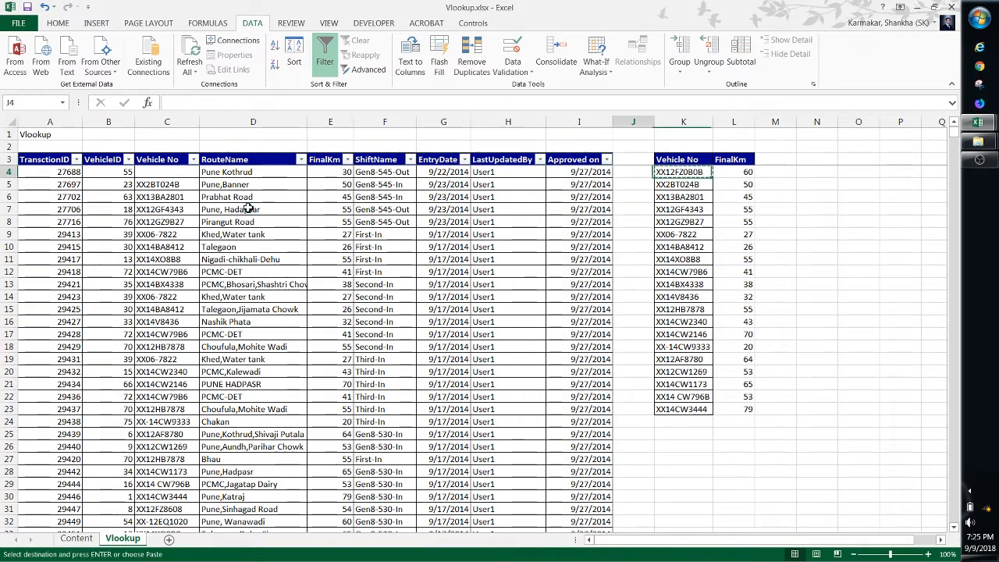
{"action": "key", "text": "Left"}
{"action": "key", "text": "Left"}
{"action": "key", "text": "Left"}
{"action": "key", "text": "Left"}
{"action": "key", "text": "Left"}
{"action": "key", "text": "Left"}
{"action": "key", "text": "Up"}
{"action": "key", "text": "alt+Down"}
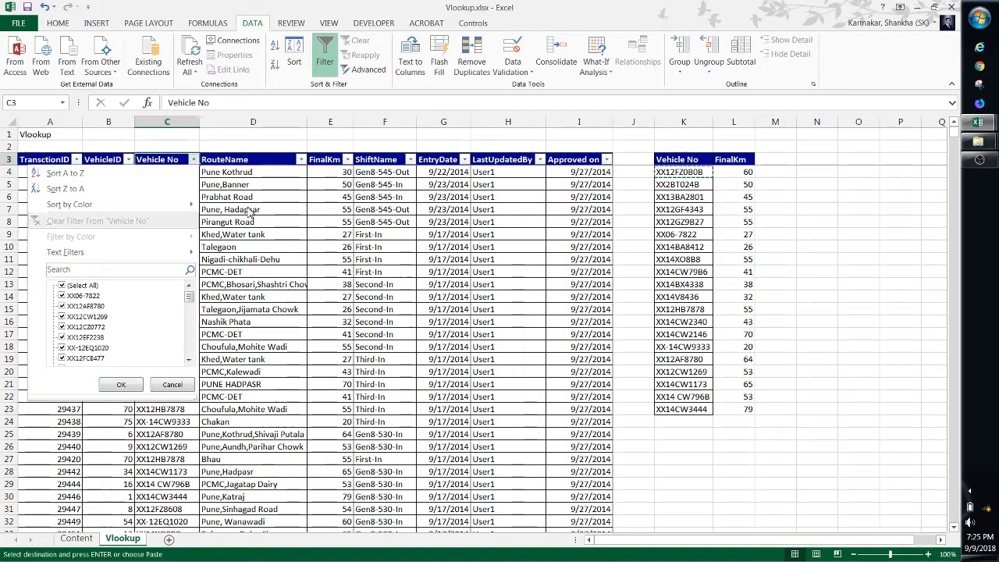
{"action": "key", "text": "ctrl+v"}
{"action": "key", "text": "Return"}
Check FinalKm in the first remaining row for this vehicle, and clear the filter
{"action": "key", "text": "Down"}
{"action": "key", "text": "Right"}
{"action": "key", "text": "Right"}
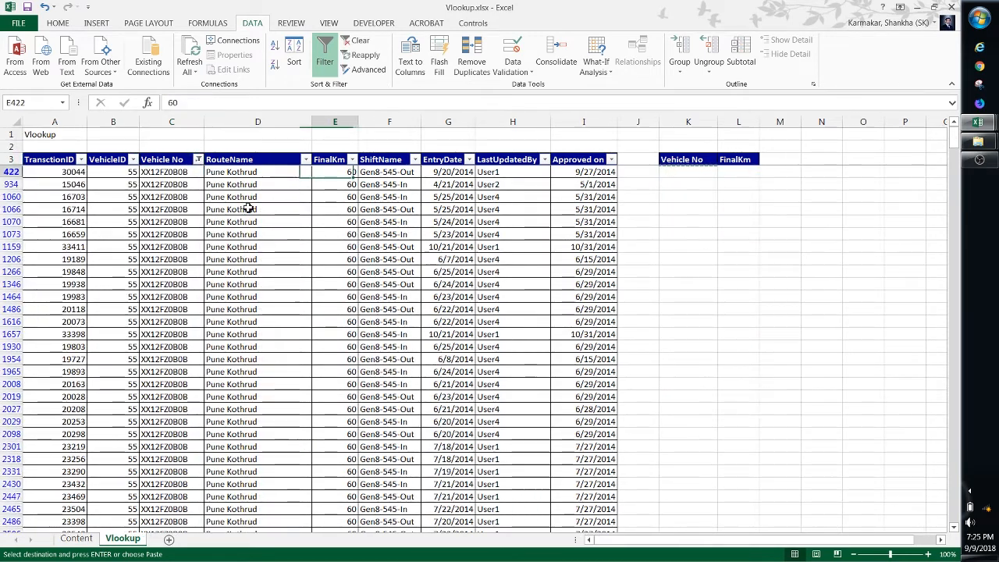
{"action": "key", "text": "Up"}
{"action": "key", "text": "Up"}
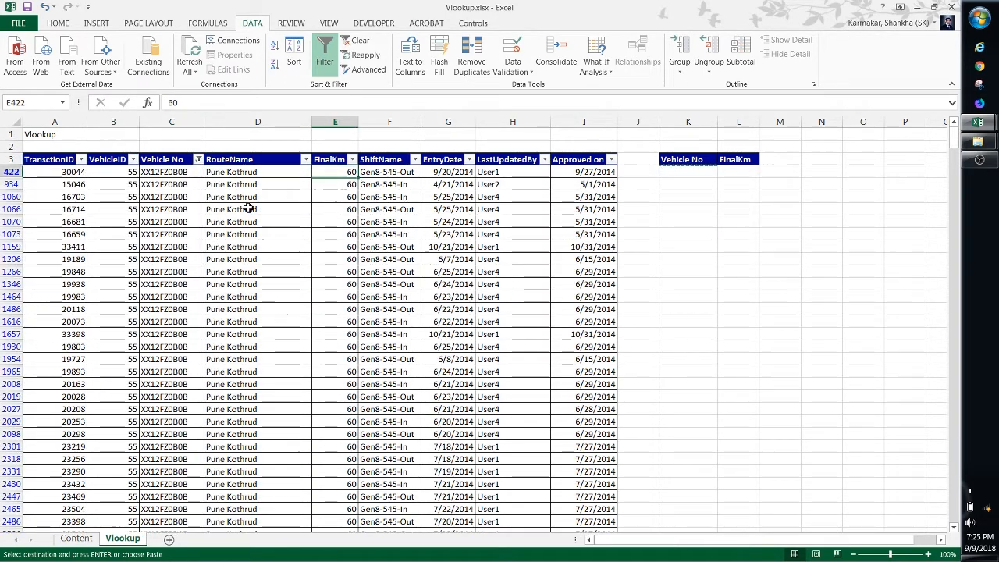
{"action": "key", "text": "alt+a"}
{"action": "key", "text": "c"}
{"action": "key", "text": "Down"}
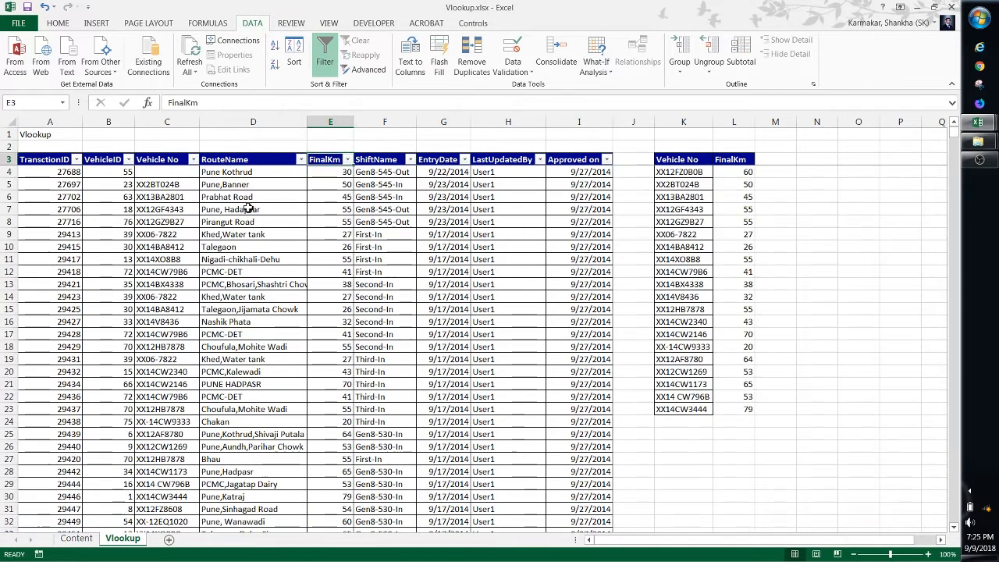
Compare the lookup list's vehicle number in K4 with the Vehicle No cell of the first data row
{"action": "key", "text": "Down"}
{"action": "key", "text": "Down"}
{"action": "key", "text": "Right"}
{"action": "key", "text": "Up"}
{"action": "key", "text": "Right"}
{"action": "key", "text": "Right"}
{"action": "key", "text": "Right"}
{"action": "key", "text": "Right"}
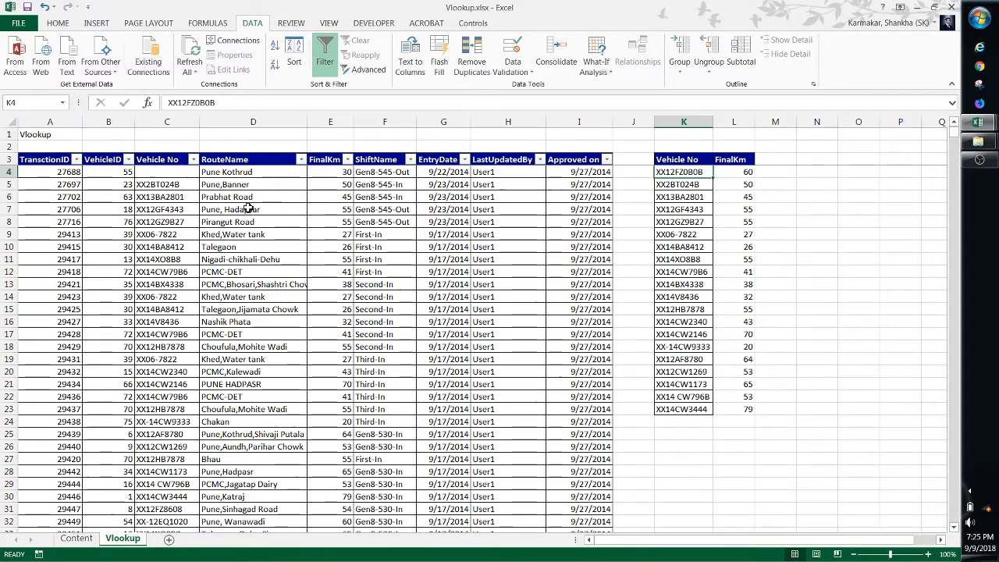
{"action": "key", "text": "Left"}
{"action": "key", "text": "Left"}
{"action": "key", "text": "Left"}
{"action": "key", "text": "Left"}
{"action": "key", "text": "Left"}
{"action": "key", "text": "Left"}
{"action": "key", "text": "Left"}
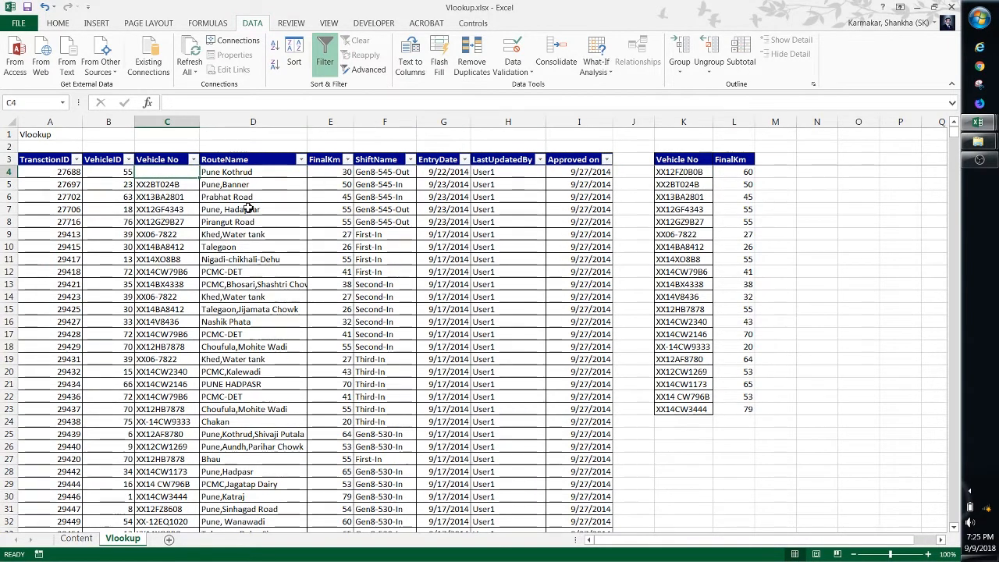
Copy the vehicle number from K4 into the Vehicle No cell C4
{"action": "key", "text": "Right"}
{"action": "key", "text": "Right"}
{"action": "key", "text": "Right"}
{"action": "key", "text": "Right"}
{"action": "key", "text": "Right"}
{"action": "key", "text": "Right"}
{"action": "key", "text": "Right"}
{"action": "key", "text": "Right"}
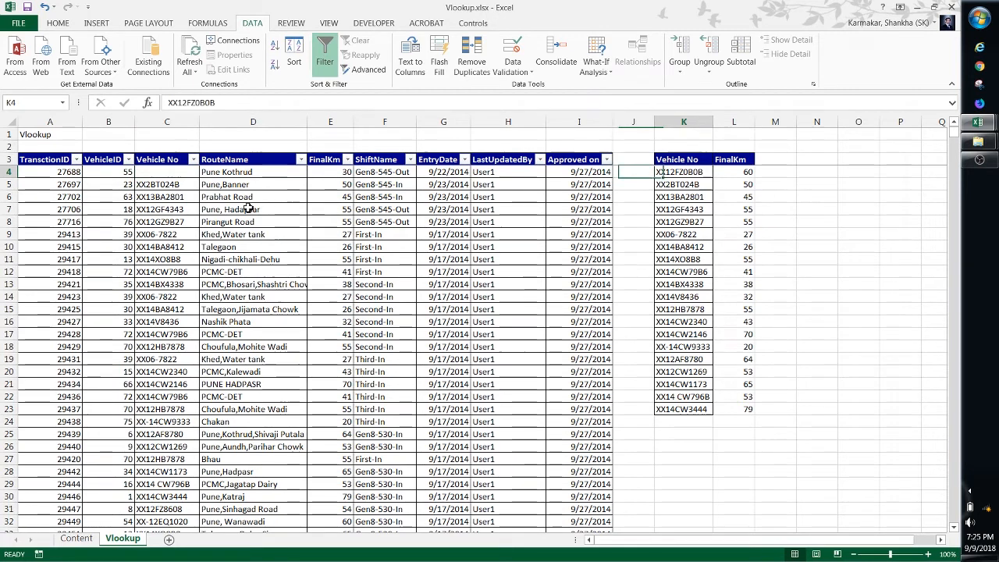
{"action": "key", "text": "ctrl+c"}
{"action": "key", "text": "Left"}
{"action": "key", "text": "Left"}
{"action": "key", "text": "Left"}
{"action": "key", "text": "Left"}
{"action": "key", "text": "Left"}
{"action": "key", "text": "Left"}
{"action": "key", "text": "Left"}
{"action": "key", "text": "Left"}
{"action": "key", "text": "Left"}
{"action": "key", "text": "Right"}
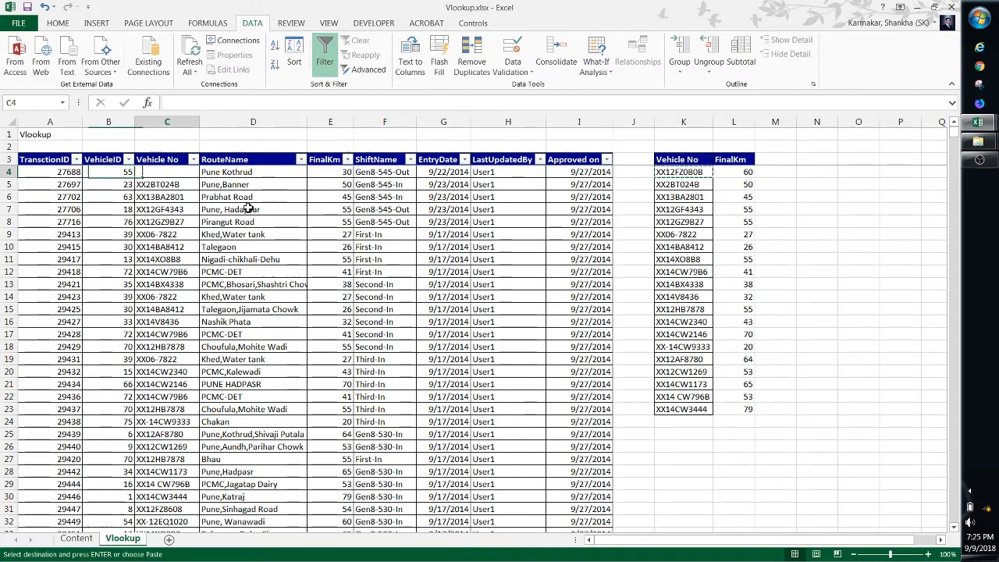
{"action": "key", "text": "Return"}
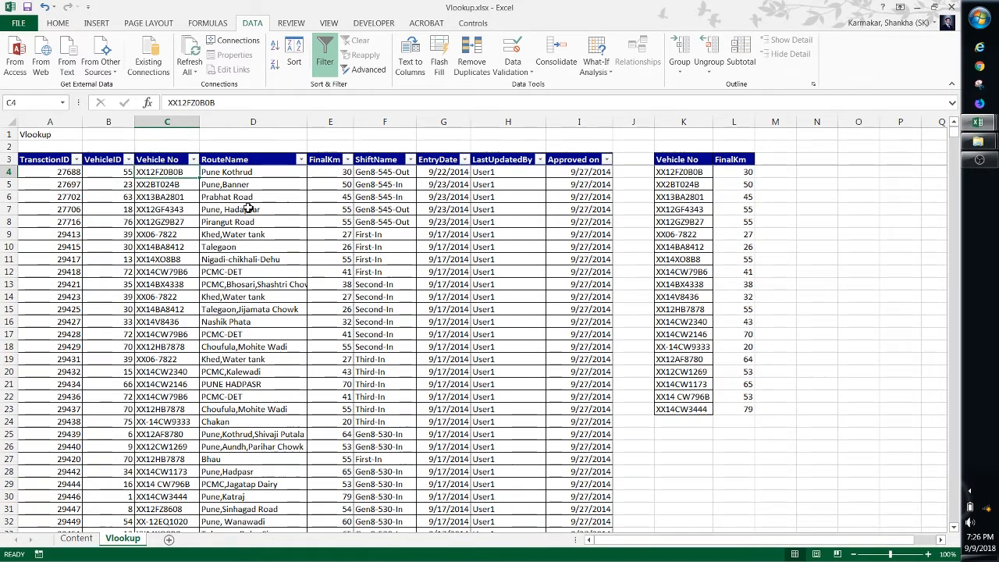
Examine the first data row's columns on both sides of Vehicle No to see which ones the lookup range covers
{"action": "key", "text": "Right"}
{"action": "key", "text": "Left"}
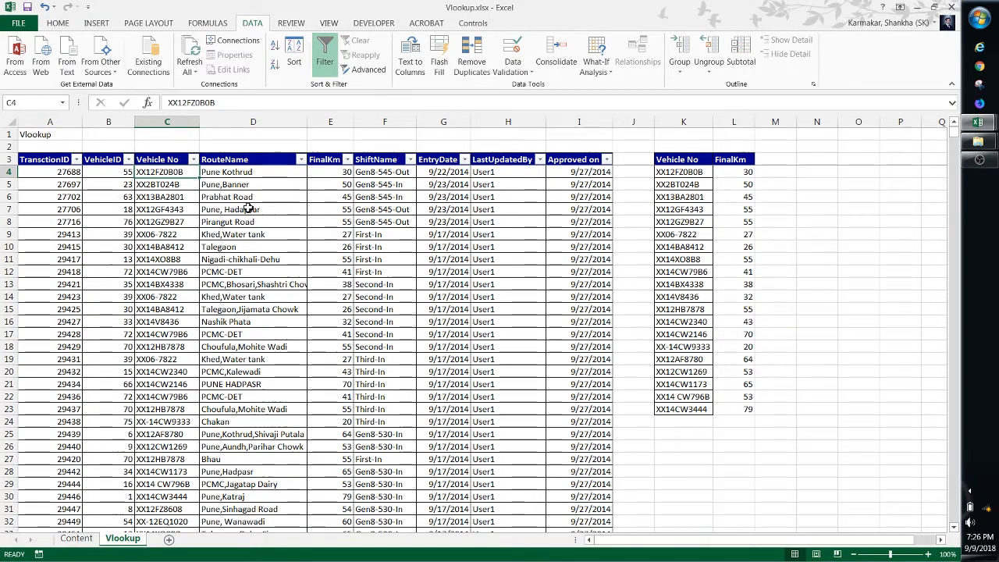
{"action": "key", "text": "ctrl+Right"}
{"action": "key", "text": "Left"}
{"action": "key", "text": "Left"}
{"action": "key", "text": "Left"}
{"action": "key", "text": "Left"}
{"action": "key", "text": "Left"}
{"action": "key", "text": "Left"}
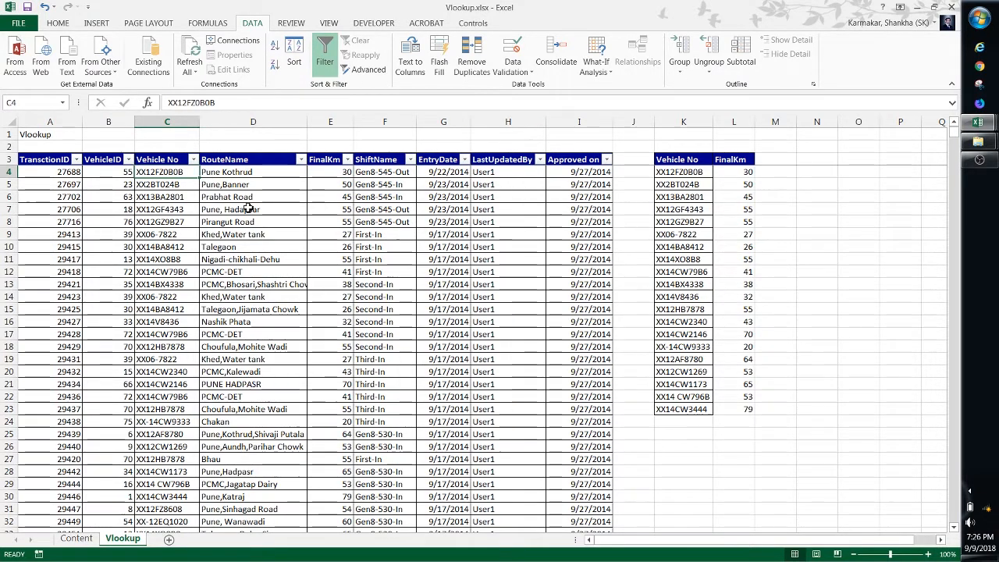
{"action": "key", "text": "Right"}
{"action": "key", "text": "Right"}
{"action": "key", "text": "Right"}
{"action": "key", "text": "Right"}
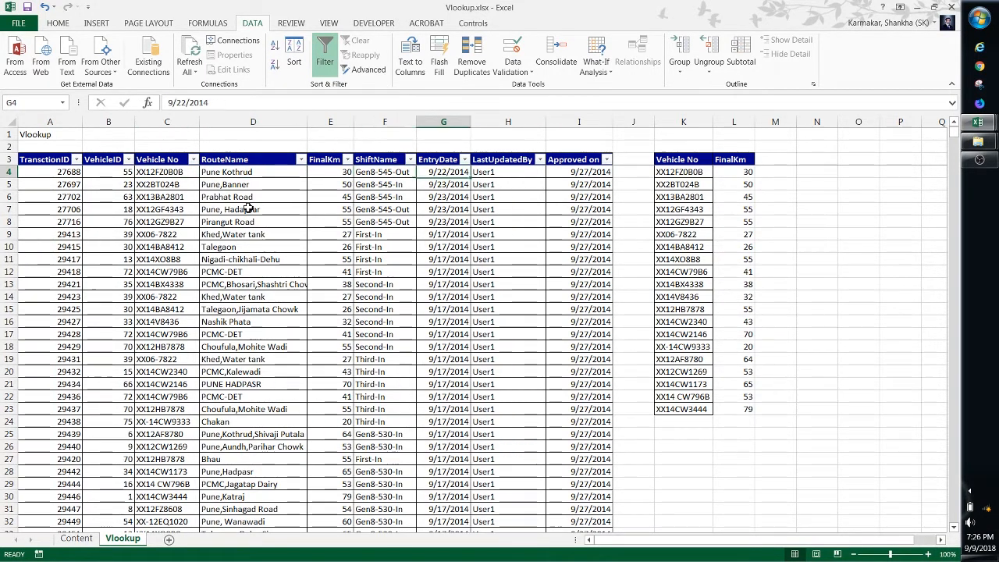
{"action": "key", "text": "Left"}
{"action": "key", "text": "Left"}
{"action": "key", "text": "Left"}
{"action": "key", "text": "Left"}
{"action": "key", "text": "Left"}
{"action": "key", "text": "Left"}
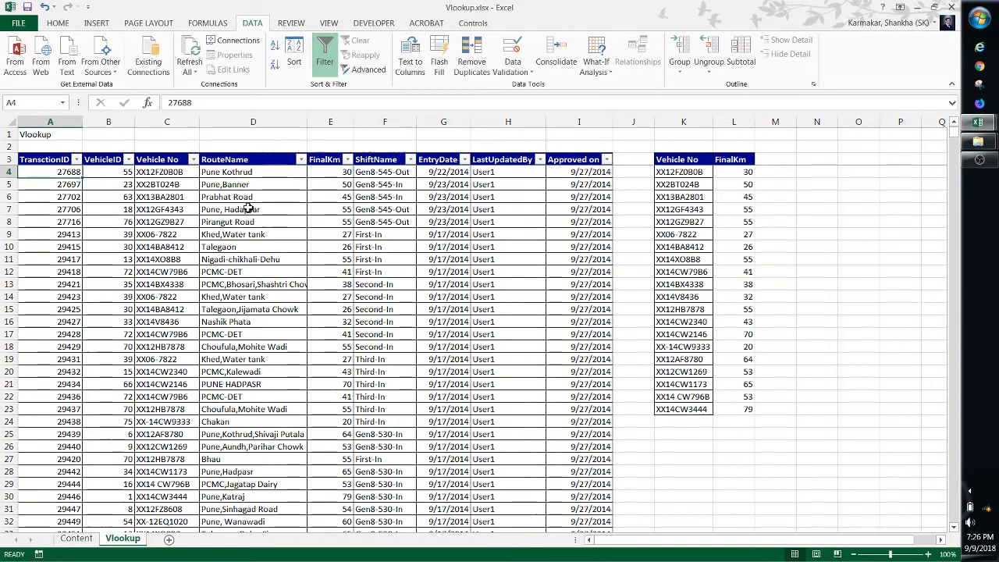
{"action": "key", "text": "Right"}
{"action": "key", "text": "Right"}
{"action": "key", "text": "Right"}
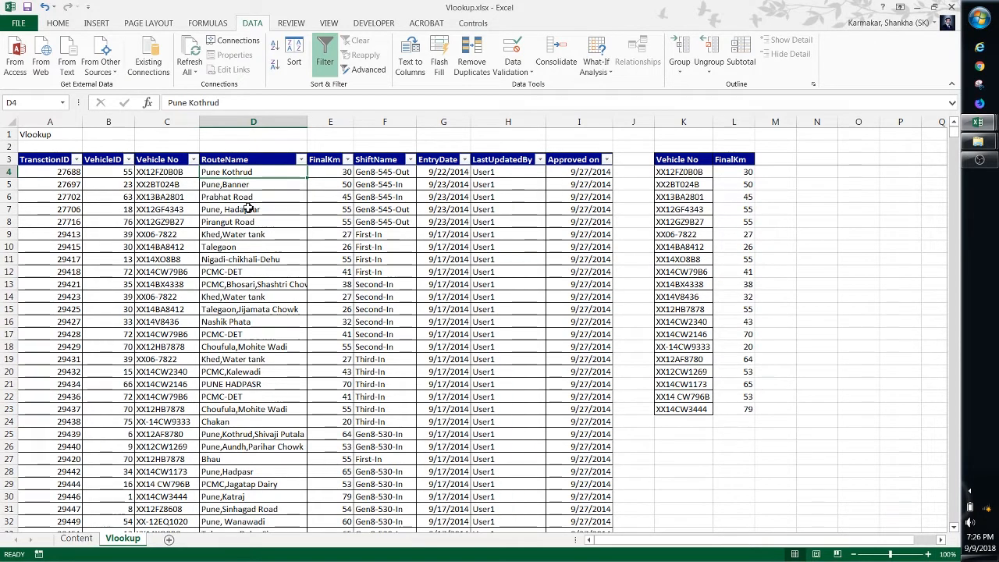
{"action": "key", "text": "Left"}
{"action": "key", "text": "Right"}
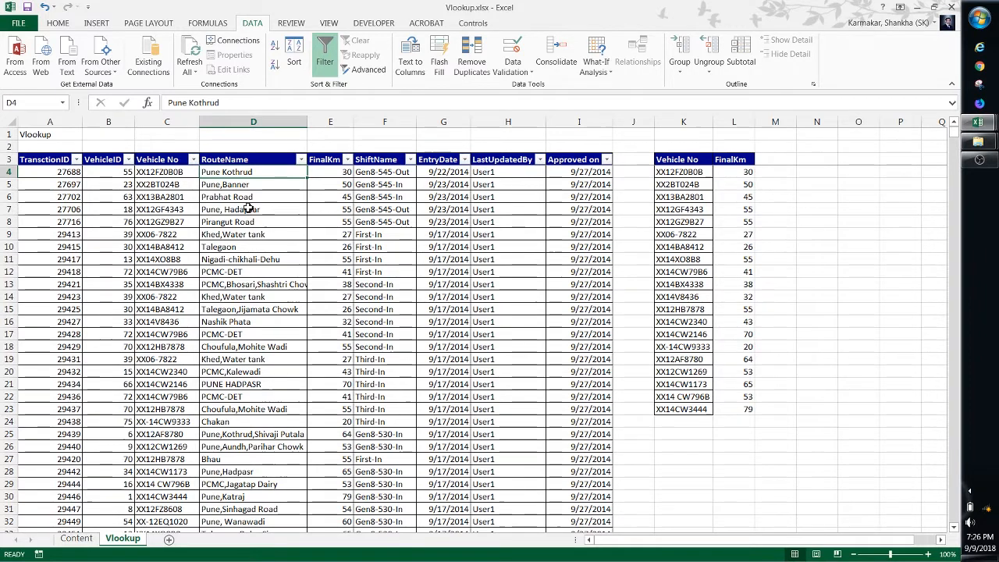
{"action": "key", "text": "Left"}
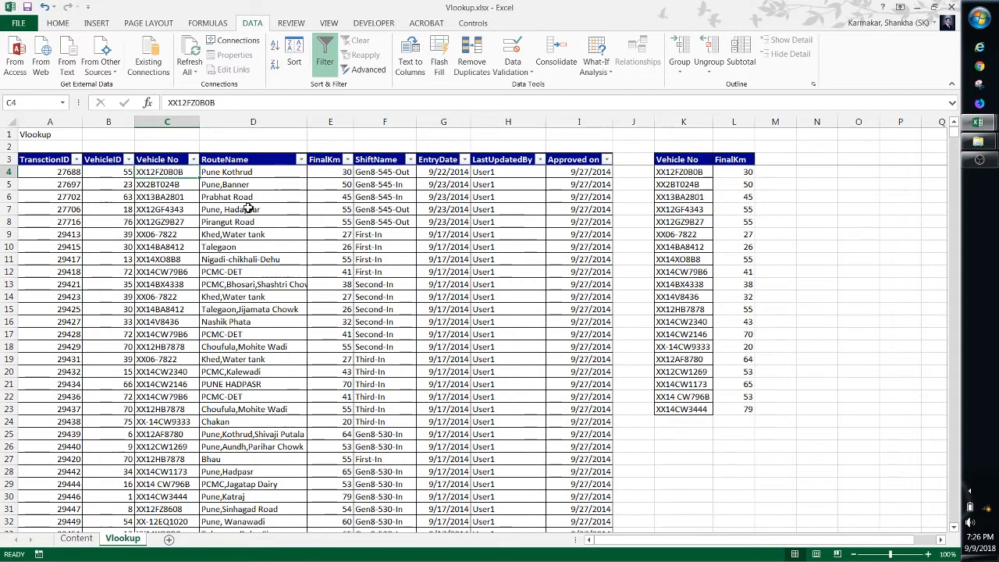
Examine the first data row from Vehicle No across to LastUpdatedBy, and back to the VehicleID preceding the lookup column
{"action": "key", "text": "Right"}
{"action": "key", "text": "Right"}
{"action": "key", "text": "Right"}
{"action": "key", "text": "Right"}
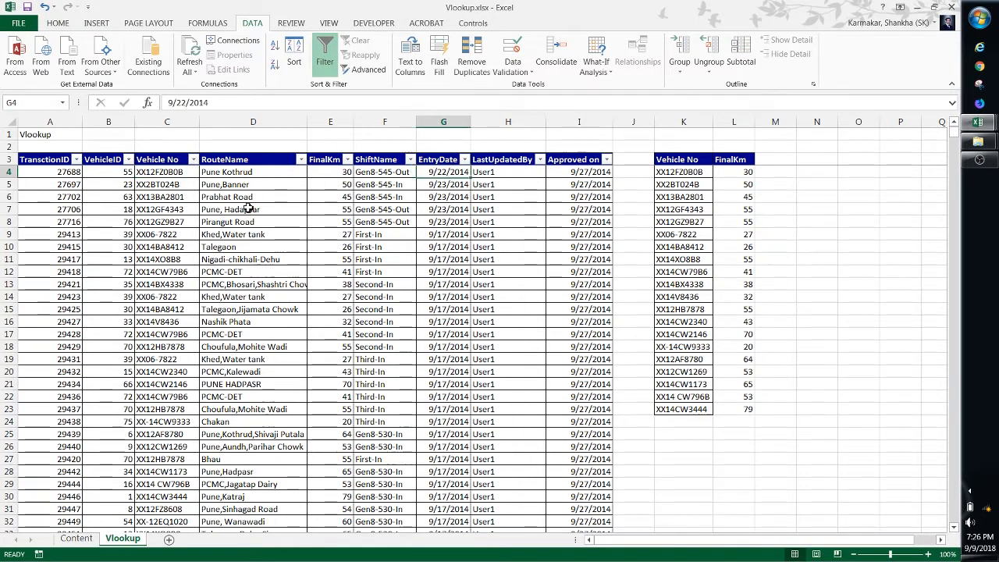
{"action": "key", "text": "Right"}
{"action": "key", "text": "Left"}
{"action": "key", "text": "Left"}
{"action": "key", "text": "Left"}
{"action": "key", "text": "Left"}
{"action": "key", "text": "Left"}
{"action": "key", "text": "Left"}
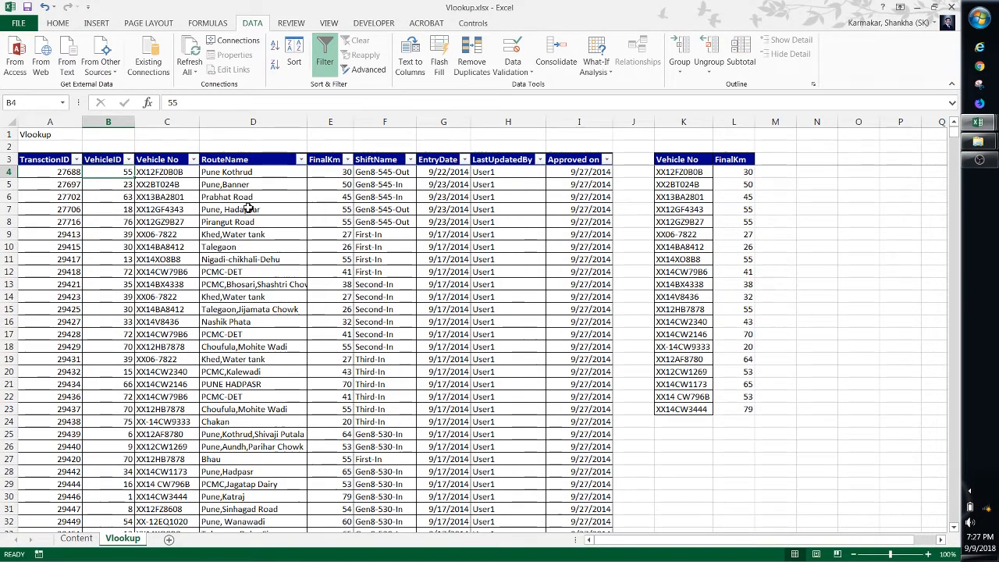
{"action": "key", "text": "Right"}
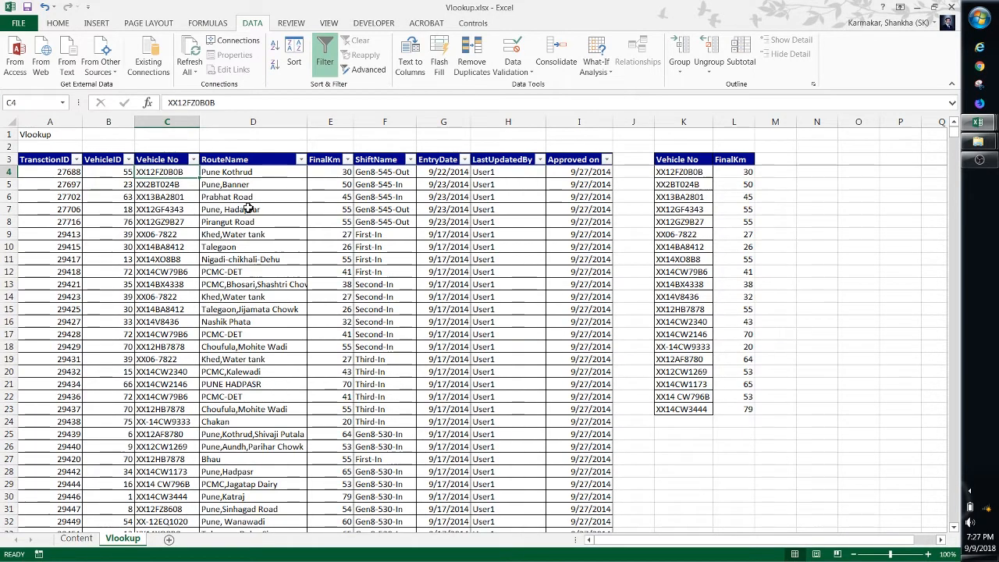
{"action": "key", "text": "Right"}
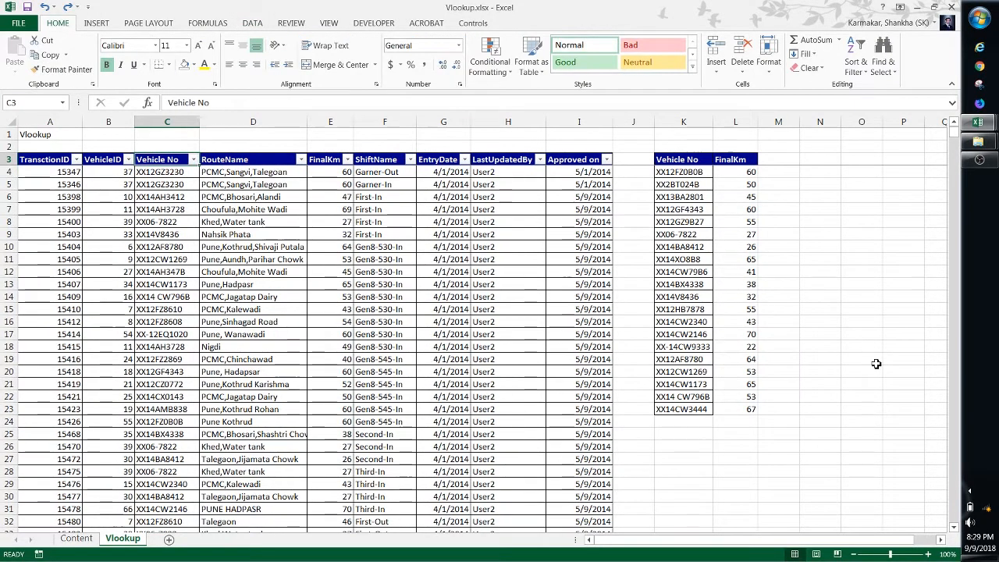
Insert a blank column between VehicleID and Vehicle No
{"action": "key", "text": "alt+h"}
{"action": "key", "text": "i"}
{"action": "key", "text": "c"}
{"action": "key", "text": "Down"}
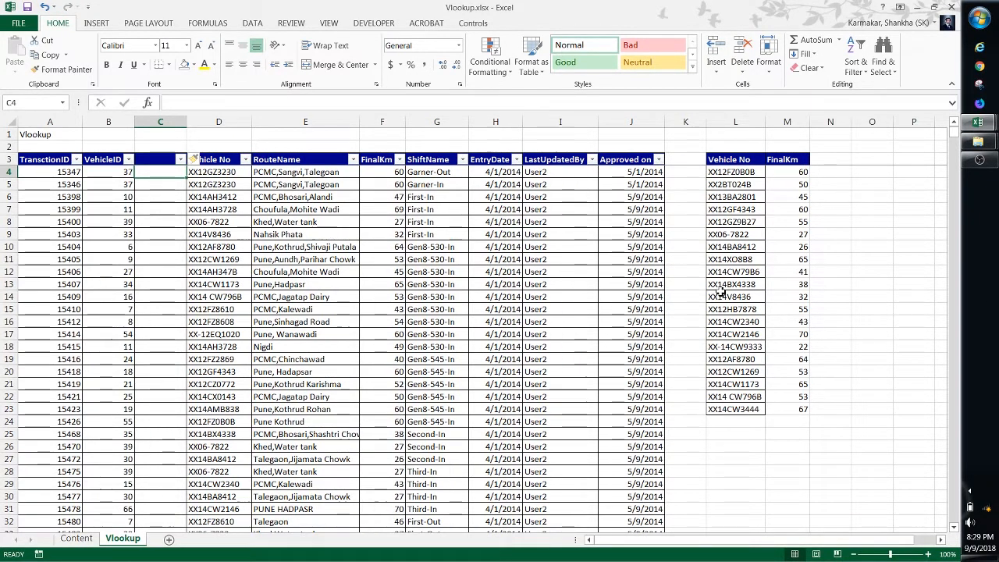
{"action": "type", "text": "="}
{"action": "key", "text": "Right"}
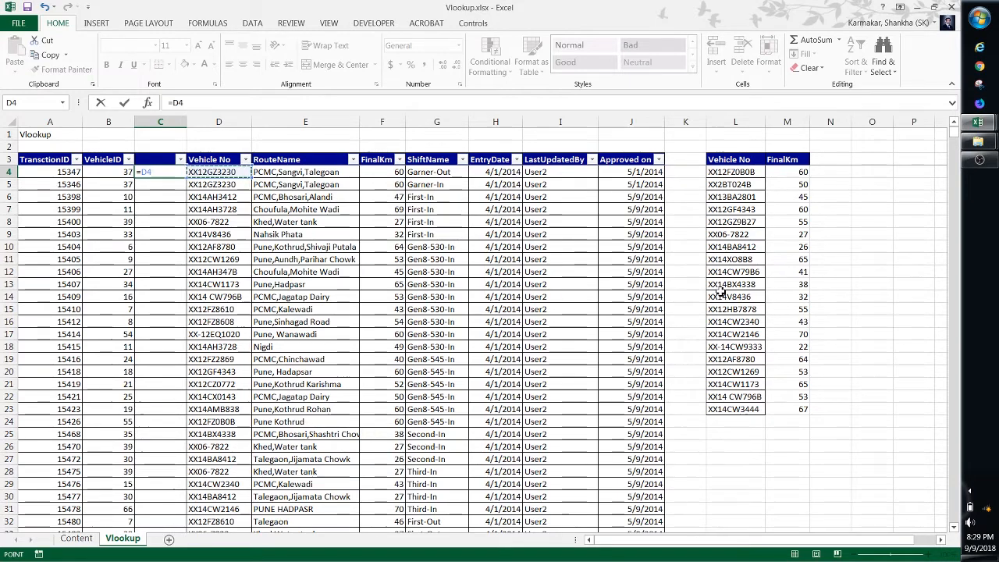
{"action": "key", "text": "Escape"}
Insert a blank column between FinalKm and ShiftName
{"action": "key", "text": "Right"}
{"action": "key", "text": "Right"}
{"action": "key", "text": "Right"}
{"action": "key", "text": "Right"}
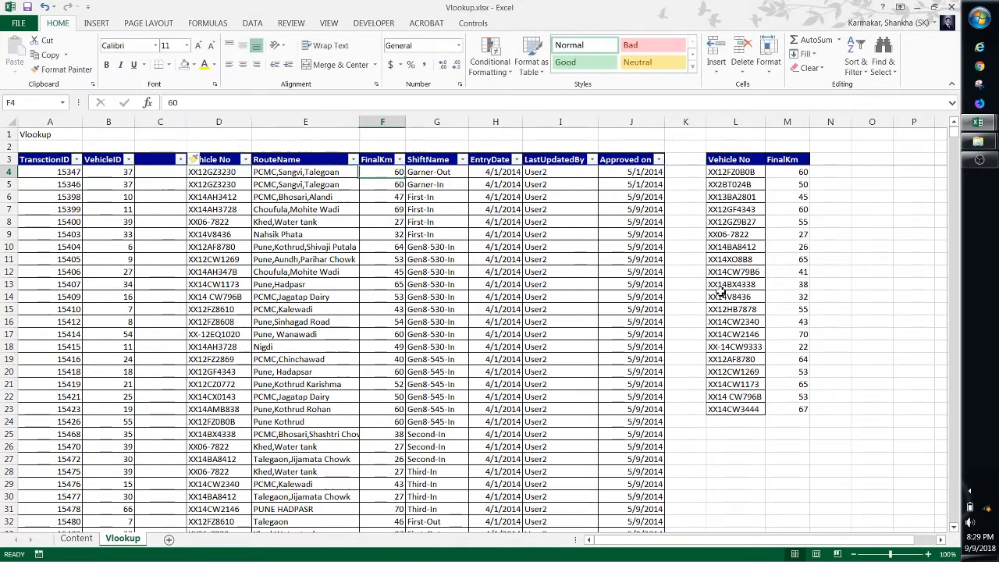
{"action": "key", "text": "alt+h"}
{"action": "key", "text": "i"}
{"action": "key", "text": "c"}
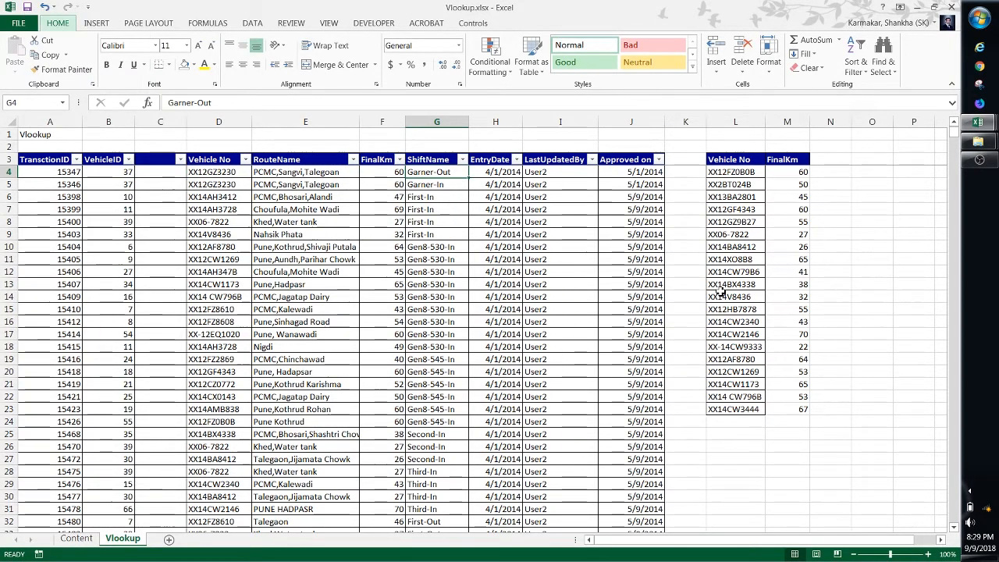
Examine the In and Out shift names in the first rows alongside the Vehicle No, FinalKm and blank columns
{"action": "key", "text": "Right"}
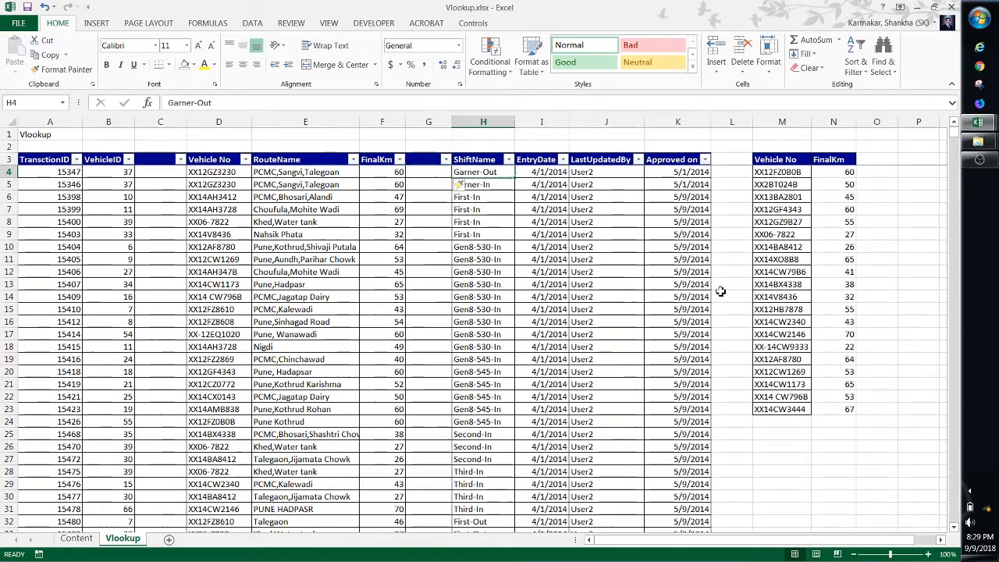
{"action": "key", "text": "Down"}
{"action": "key", "text": "Down"}
{"action": "key", "text": "Up"}
{"action": "key", "text": "Up"}
{"action": "key", "text": "Left"}
{"action": "key", "text": "Left"}
{"action": "key", "text": "Left"}
{"action": "key", "text": "Left"}
{"action": "key", "text": "Right"}
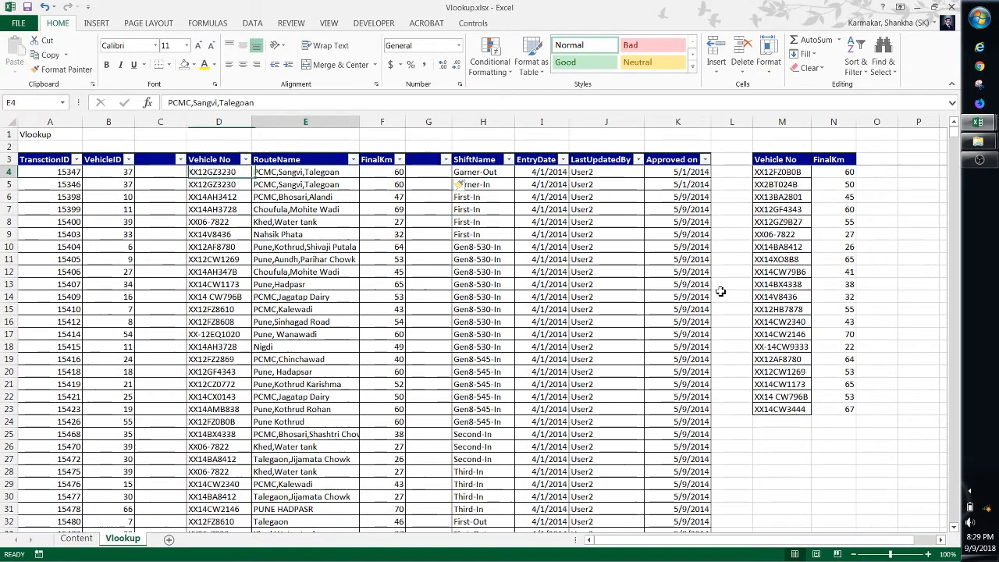
{"action": "key", "text": "Left"}
{"action": "key", "text": "Right"}
{"action": "key", "text": "Right"}
{"action": "key", "text": "Right"}
{"action": "key", "text": "Right"}
{"action": "key", "text": "Left"}
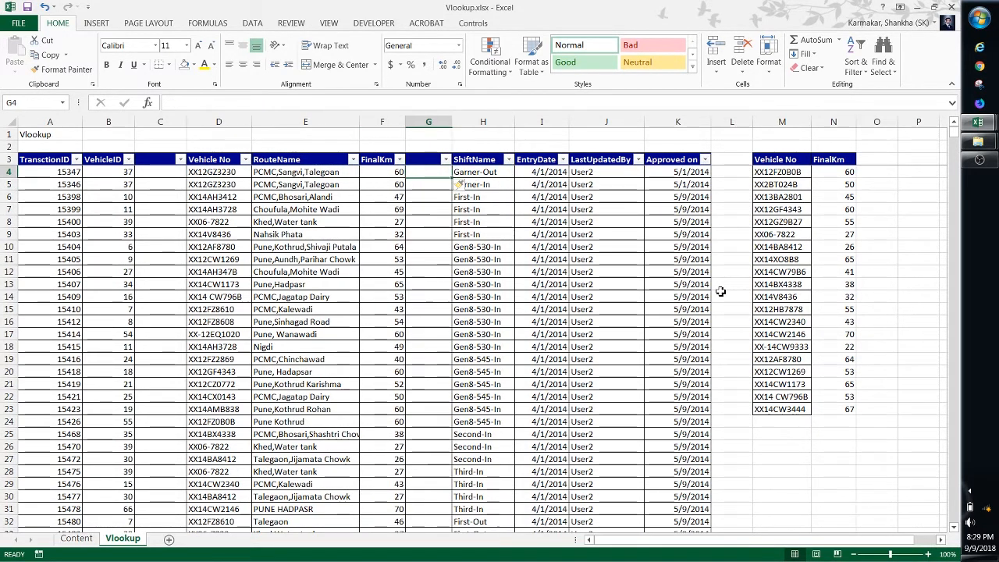
{"action": "key", "text": "Left"}
{"action": "key", "text": "Left"}
{"action": "key", "text": "Left"}
{"action": "key", "text": "Right"}
{"action": "key", "text": "Right"}
{"action": "key", "text": "Right"}
{"action": "key", "text": "Right"}
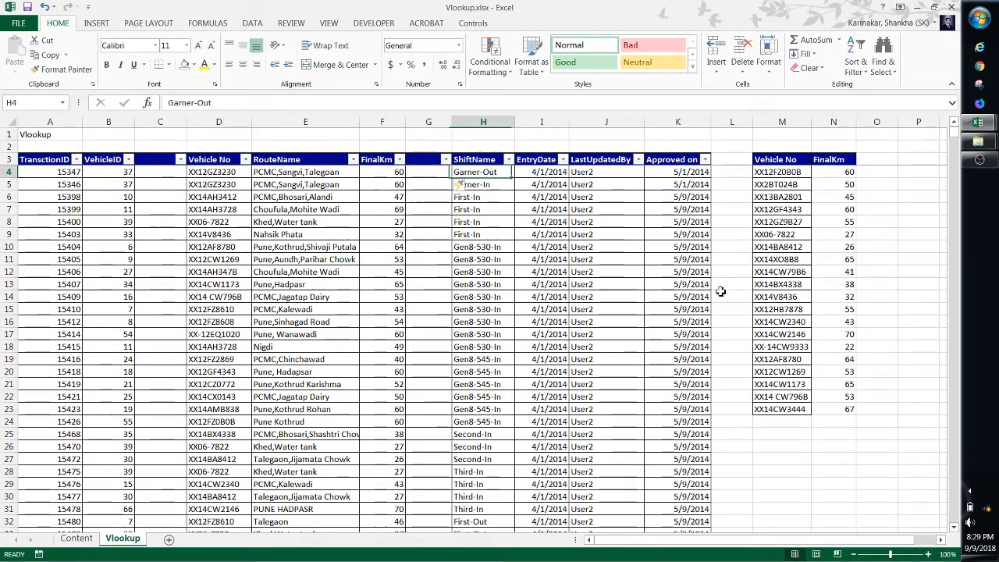
{"action": "key", "text": "Down"}
{"action": "key", "text": "Left"}
{"action": "key", "text": "Left"}
{"action": "key", "text": "Left"}
{"action": "key", "text": "Right"}
{"action": "key", "text": "Right"}
{"action": "key", "text": "Right"}
{"action": "key", "text": "Right"}
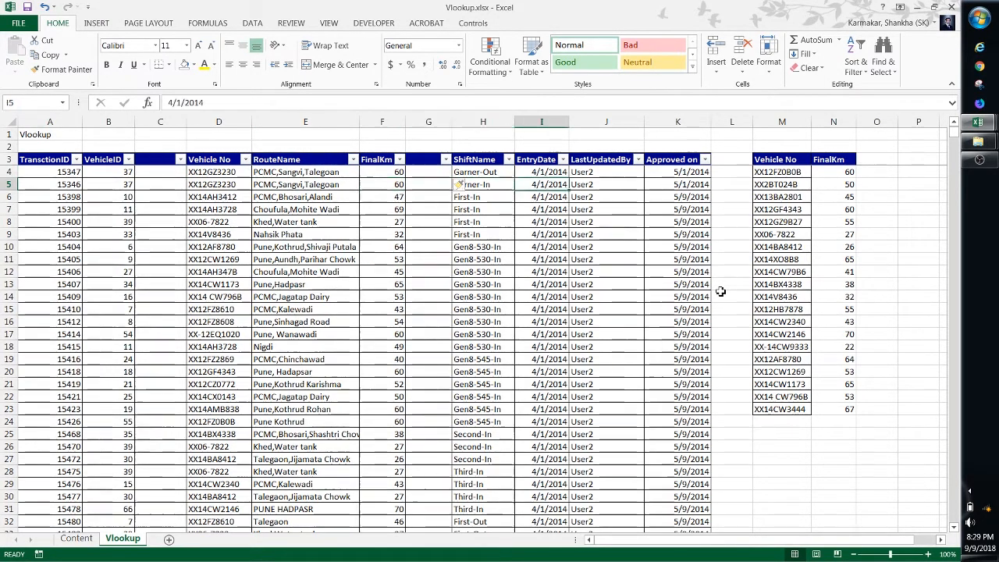
Filter the ShiftName column to the shifts containing "In"
{"action": "key", "text": "Left"}
{"action": "key", "text": "Left"}
{"action": "key", "text": "Up"}
{"action": "key", "text": "Right"}
{"action": "key", "text": "Up"}
{"action": "key", "text": "alt+Down"}
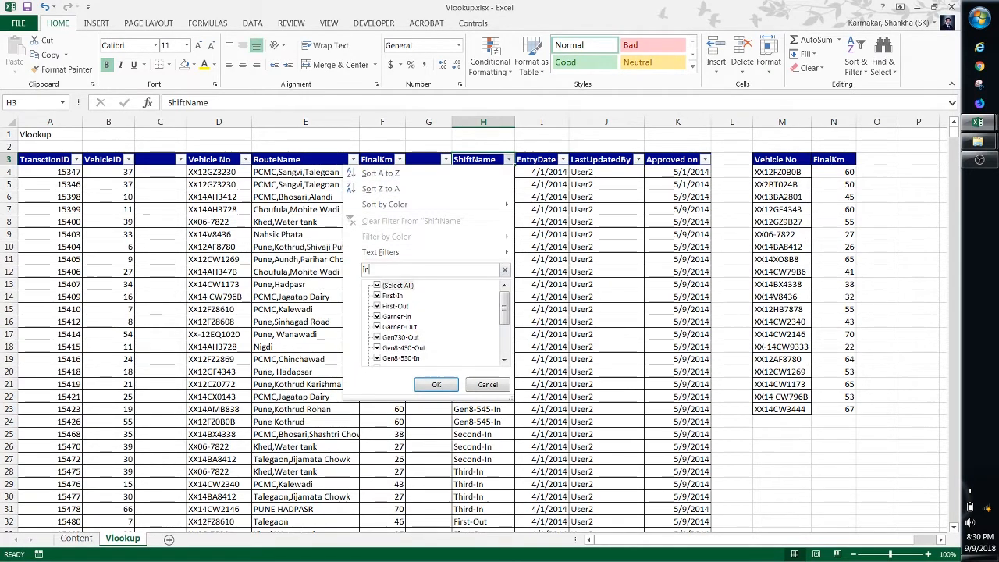
{"action": "key", "text": "Return"}
{"action": "key", "text": "Down"}
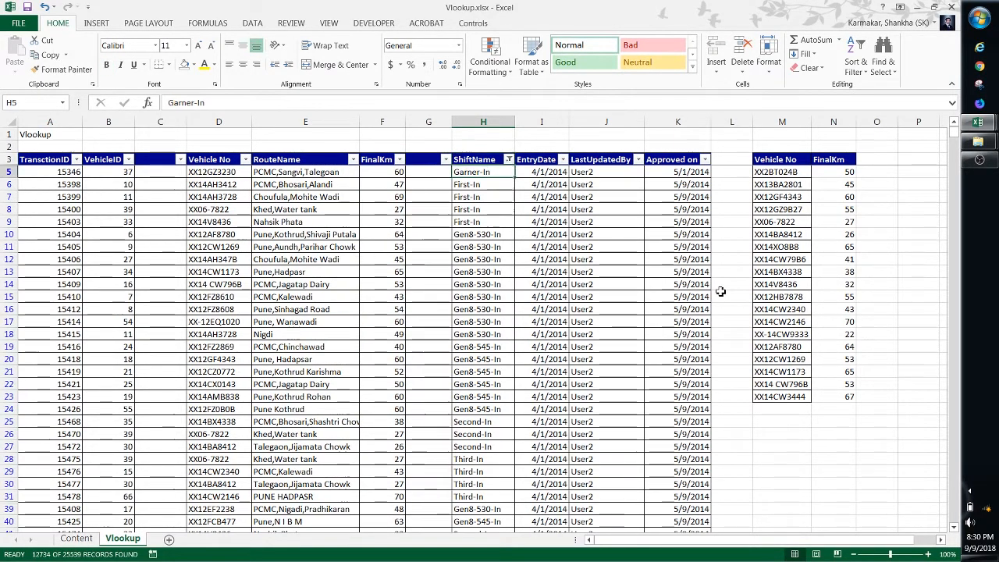
Enter In in the blank column before ShiftName and fill it down through all the filtered rows
{"action": "key", "text": "Left"}
{"action": "type", "text": "IN"}
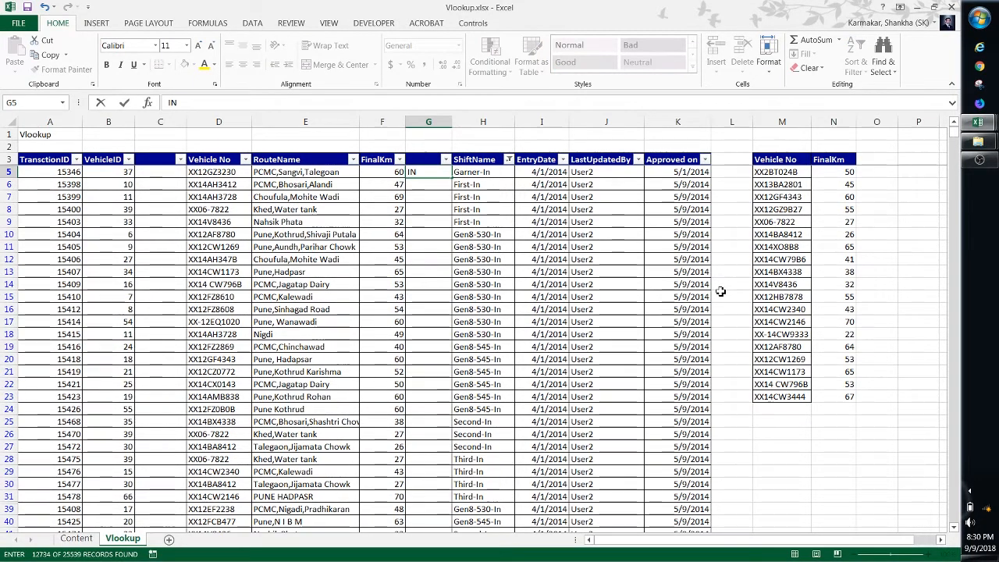
{"action": "key", "text": "Escape"}
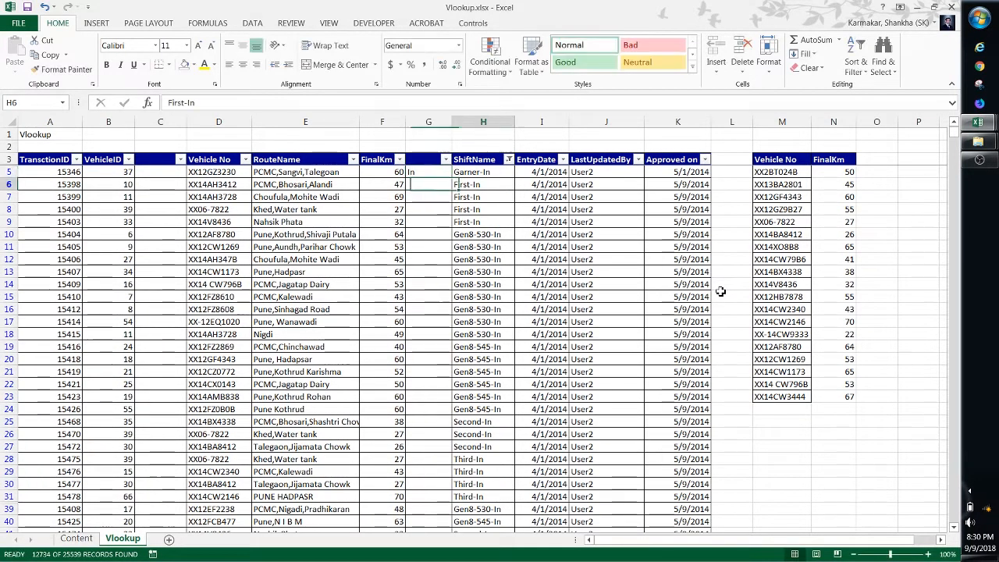
{"action": "key", "text": "ctrl+Down"}
{"action": "key", "text": "ctrl+shift+Up"}
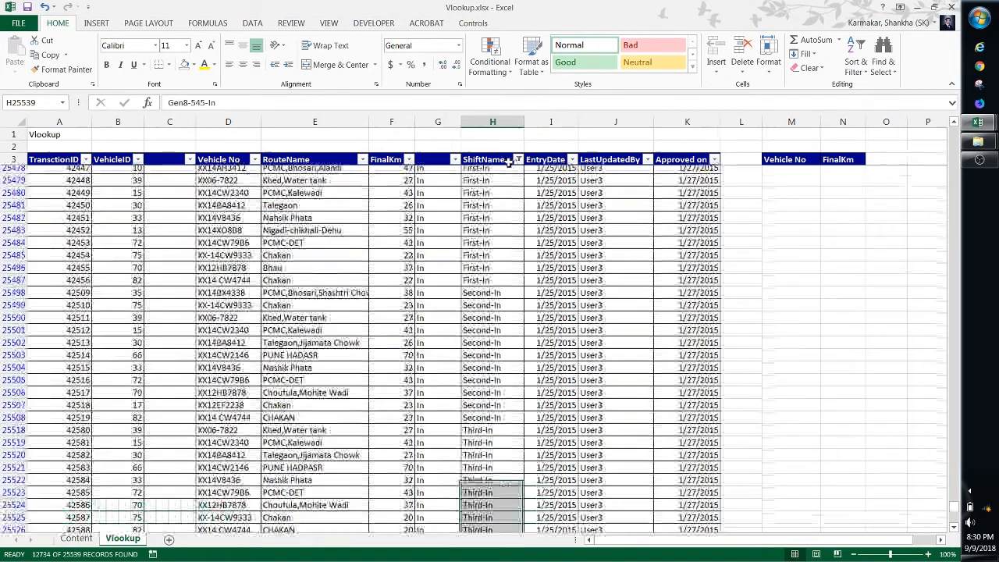
Change the ShiftName filter to show only the shifts containing "out"
{"action": "left_click", "coordinate": [518, 159]}
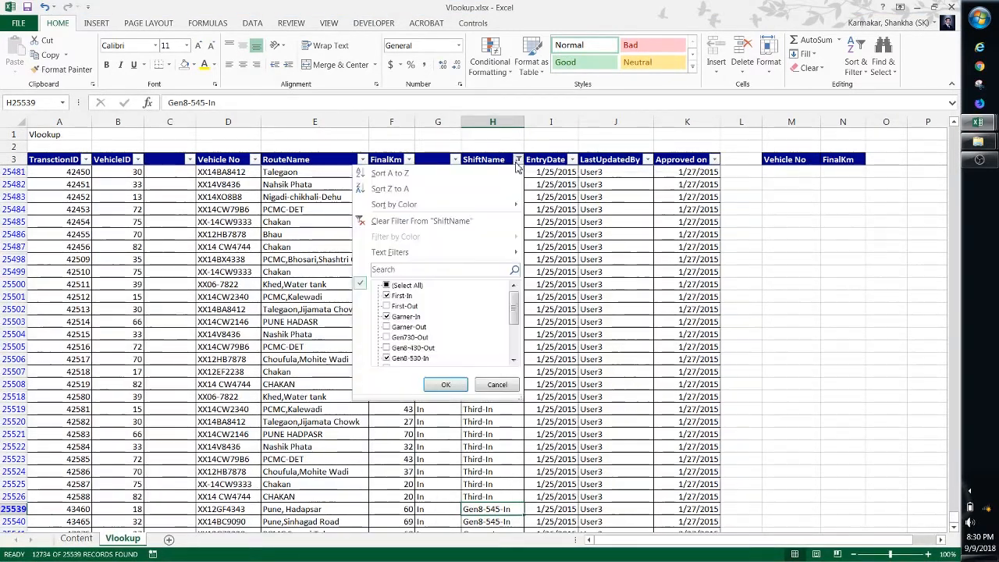
{"action": "type", "text": "o"}
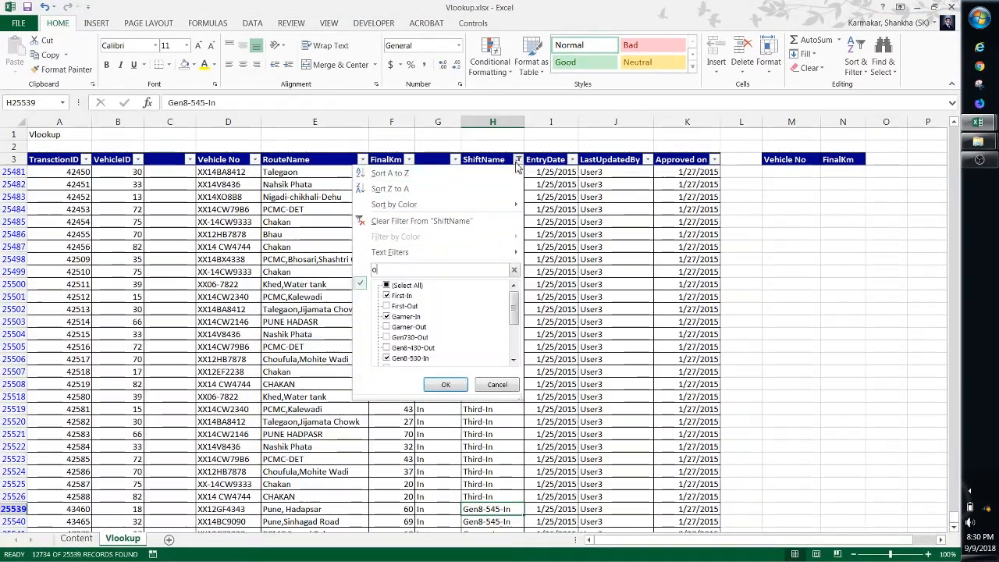
{"action": "type", "text": "ut"}
{"action": "key", "text": "Return"}
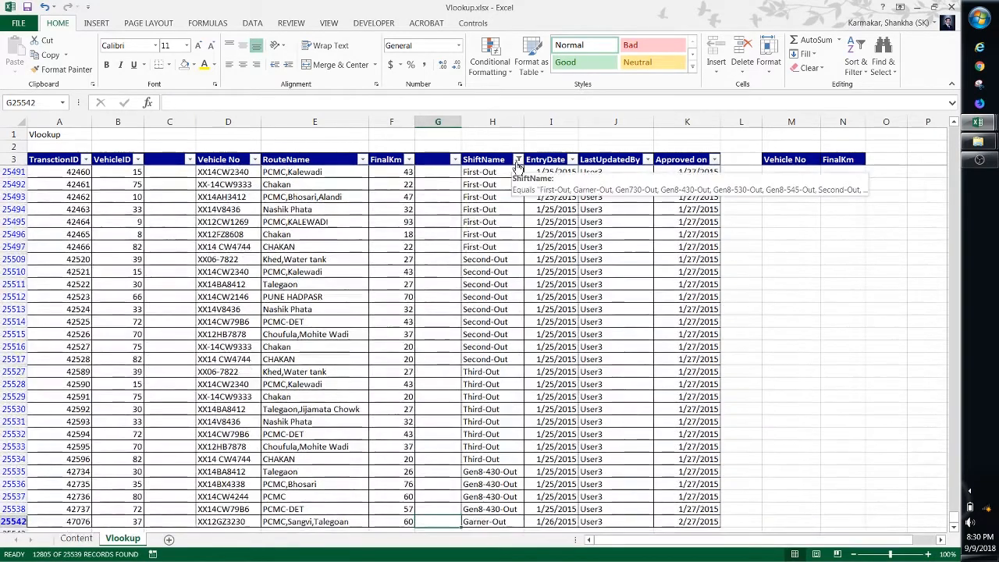
Enter Out in G4 and fill it down column G through the last filtered row
{"action": "key", "text": "ctrl+Up"}
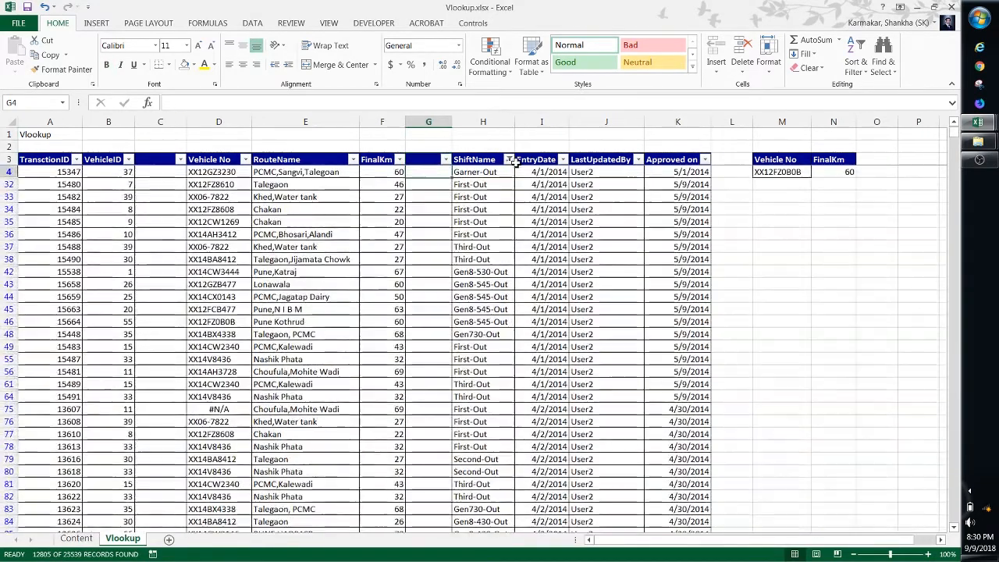
{"action": "type", "text": "Out"}
{"action": "key", "text": "Return"}
{"action": "key", "text": "Right"}
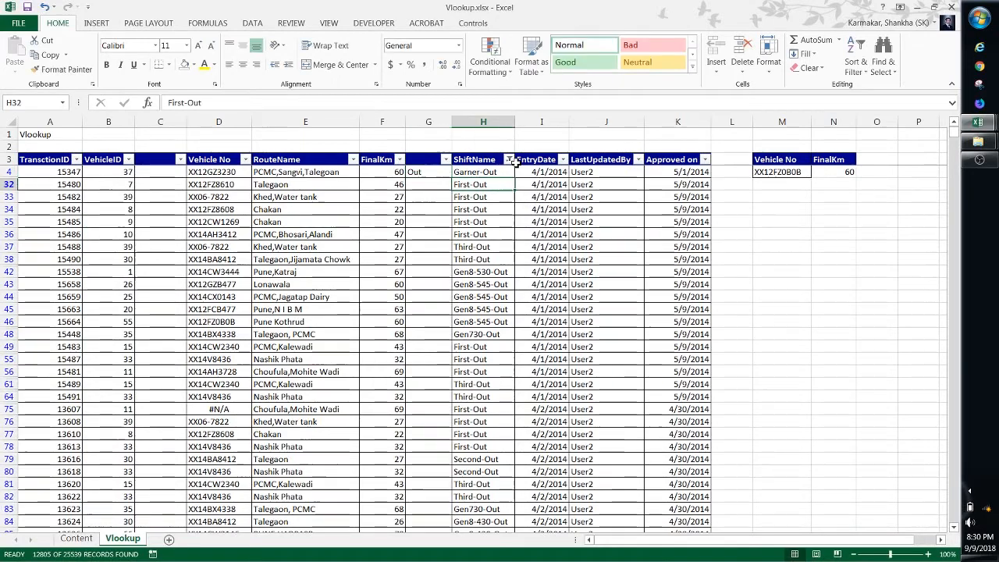
{"action": "key", "text": "Left"}
{"action": "key", "text": "ctrl+shift+Down"}
{"action": "key", "text": "ctrl+BackSpace"}
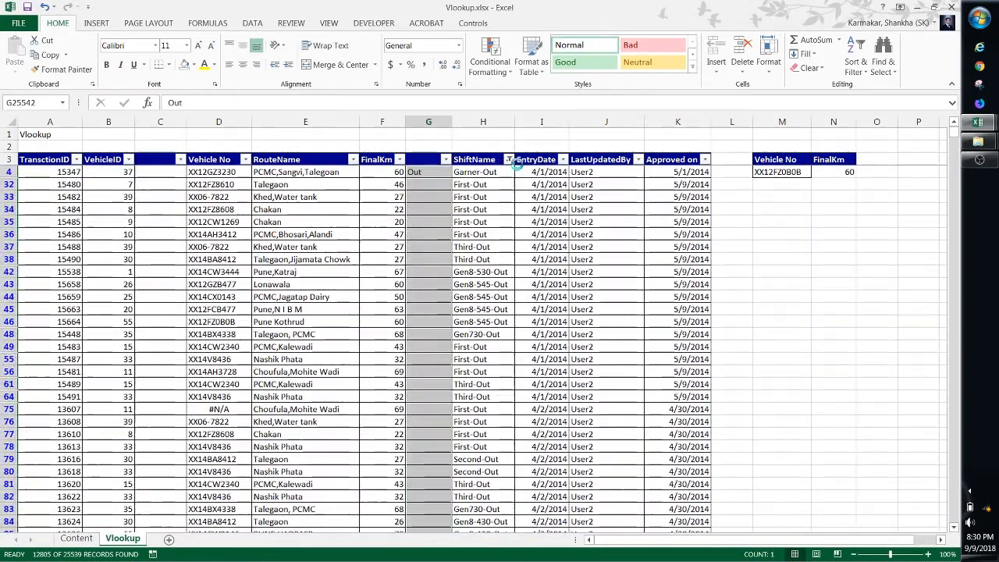
{"action": "key", "text": "ctrl+d"}
Title the new column before ShiftName as Type in header cell G3
{"action": "key", "text": "Up"}
{"action": "key", "text": "Up"}
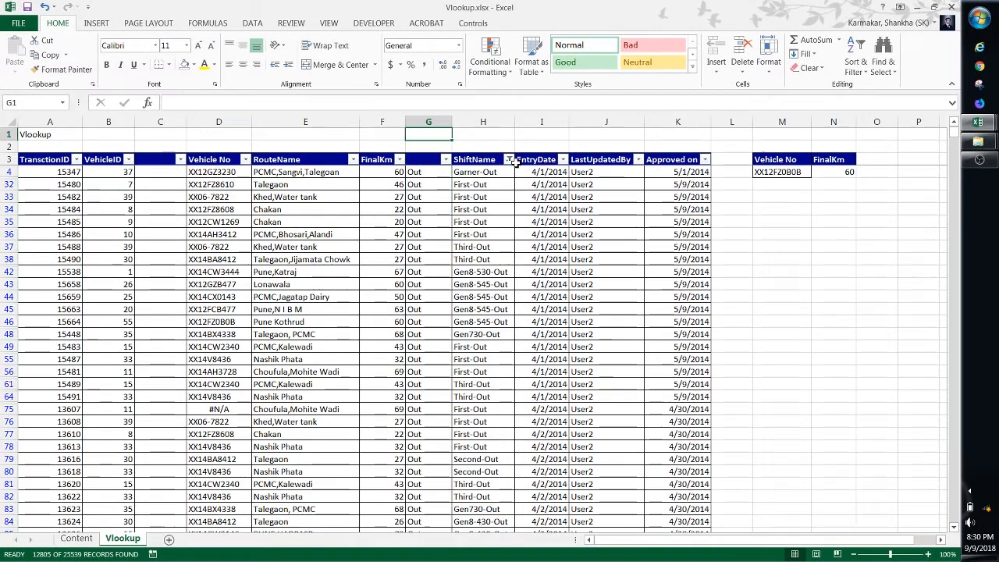
{"action": "key", "text": "Down"}
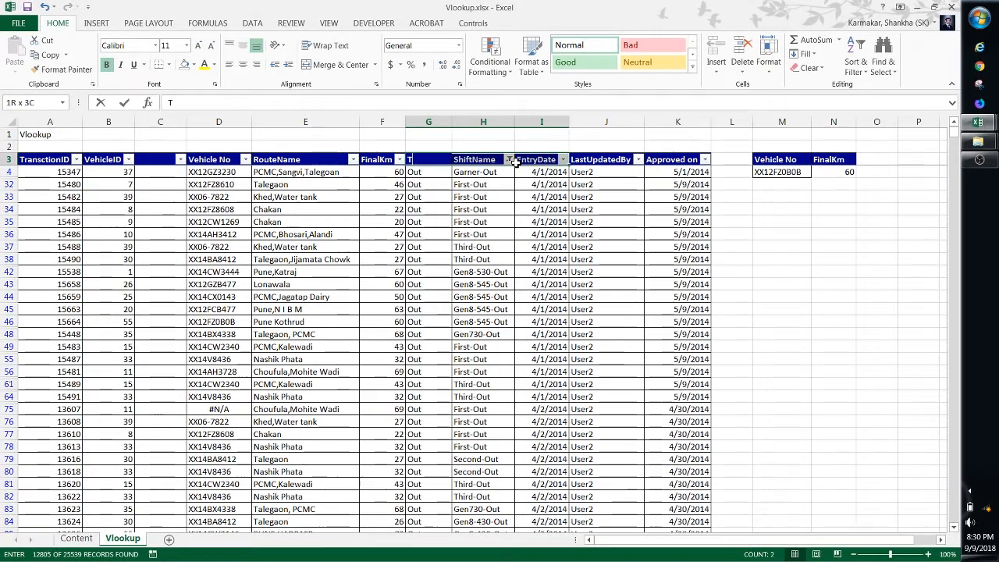
{"action": "type", "text": "Type"}
{"action": "key", "text": "Return"}
Start a formula in C4 with the Vehicle No reference D4 followed by the & join operator
{"action": "key", "text": "Right"}
{"action": "key", "text": "Left"}
{"action": "key", "text": "Left"}
{"action": "key", "text": "Left"}
{"action": "key", "text": "Left"}
{"action": "key", "text": "Left"}
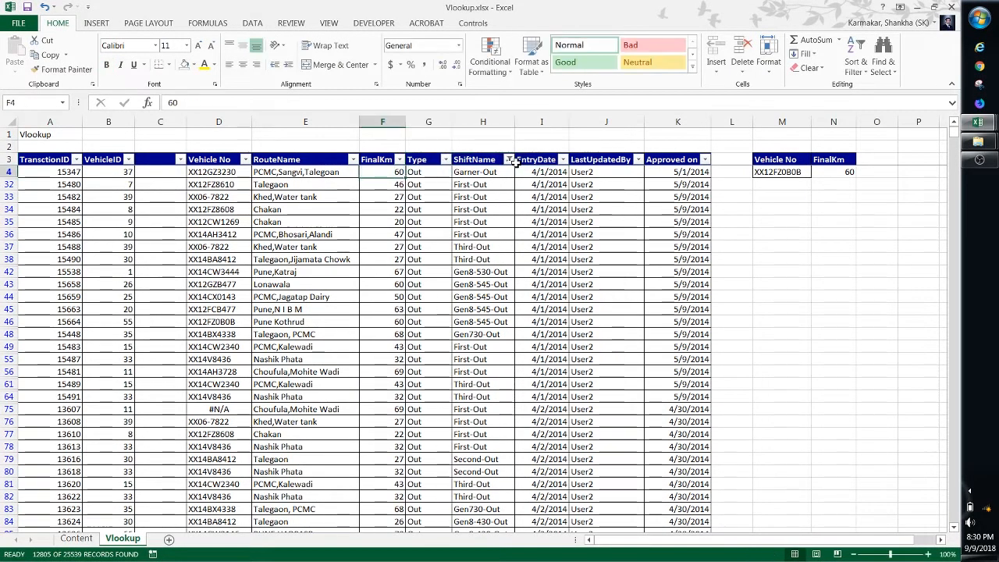
{"action": "type", "text": "="}
{"action": "key", "text": "Right"}
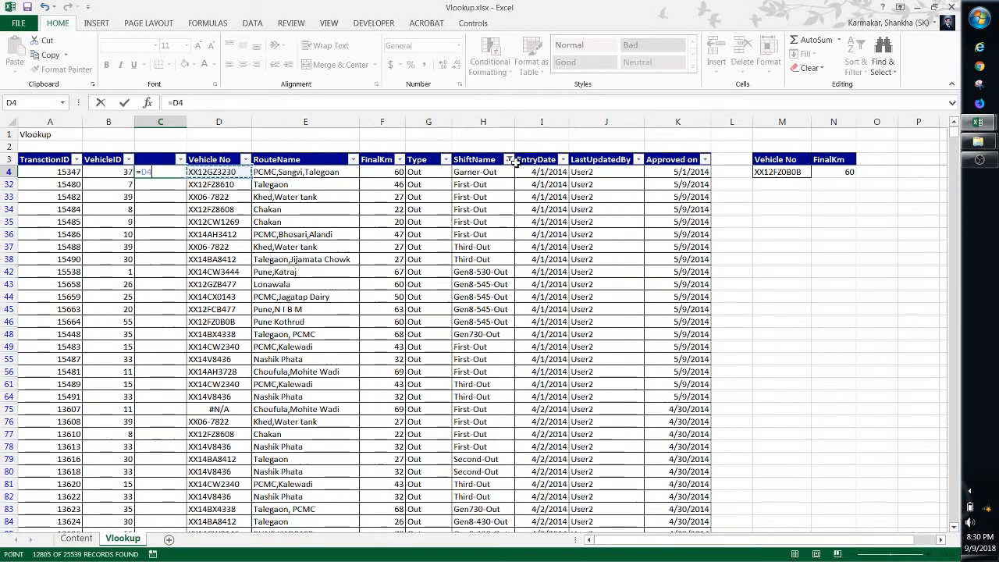
{"action": "type", "text": "&"}
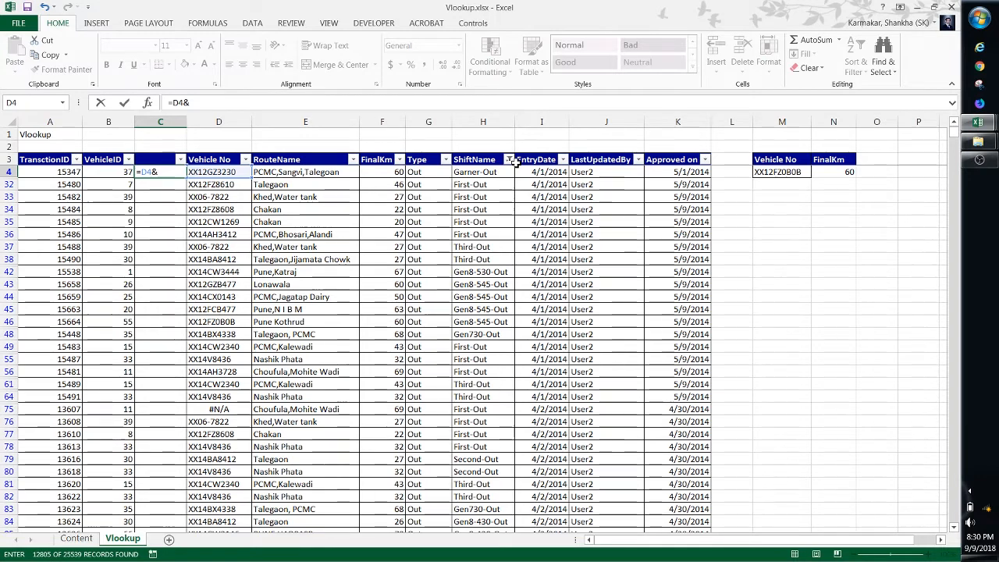
Append the EntryDate to the C4 formula as TEXT(I4,"mm/dd/yyyy")
{"action": "type", "text": "text"}
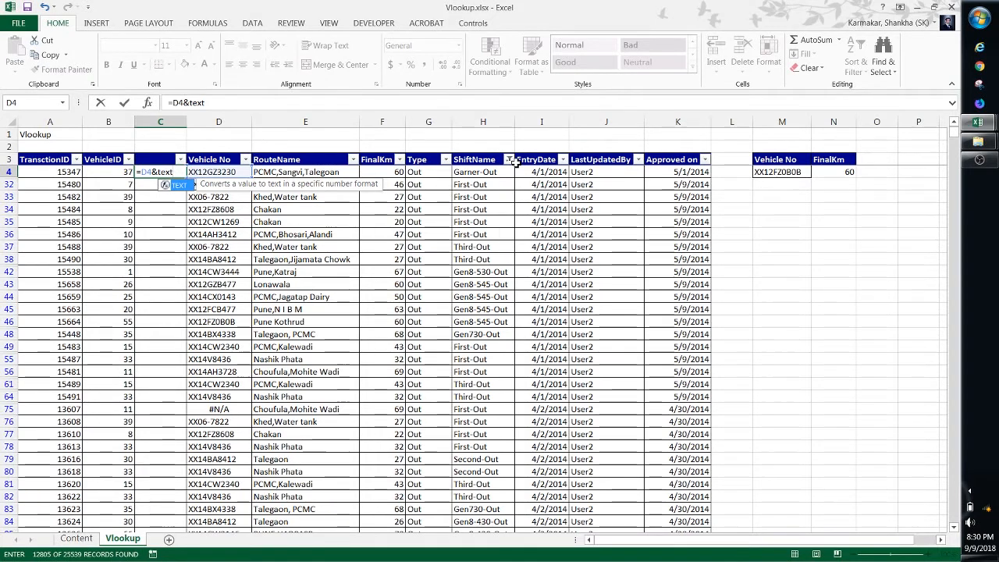
{"action": "key", "text": "Tab"}
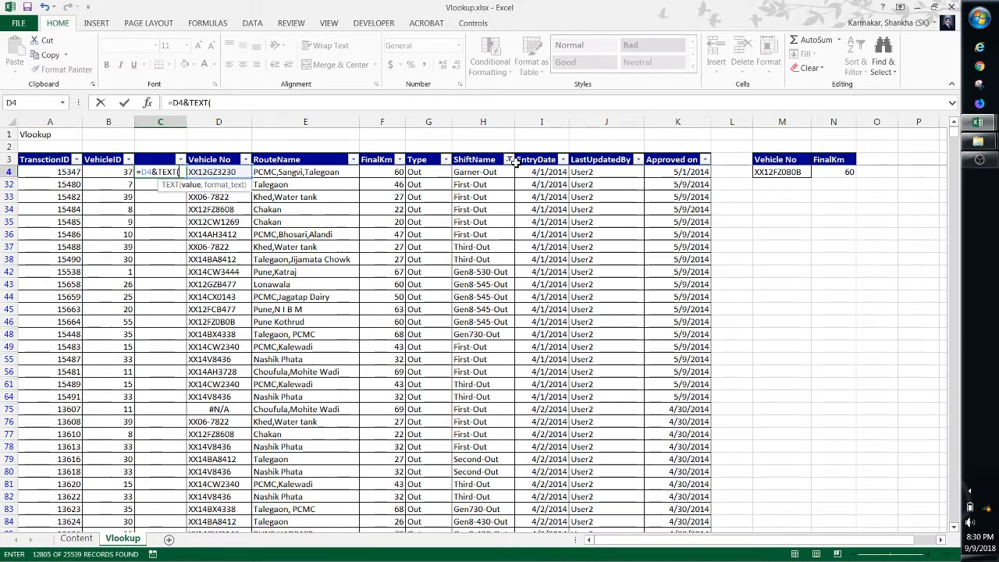
{"action": "key", "text": "Right"}
{"action": "key", "text": "Right"}
{"action": "key", "text": "Right"}
{"action": "key", "text": "Right"}
{"action": "key", "text": "Right"}
{"action": "key", "text": "Right"}
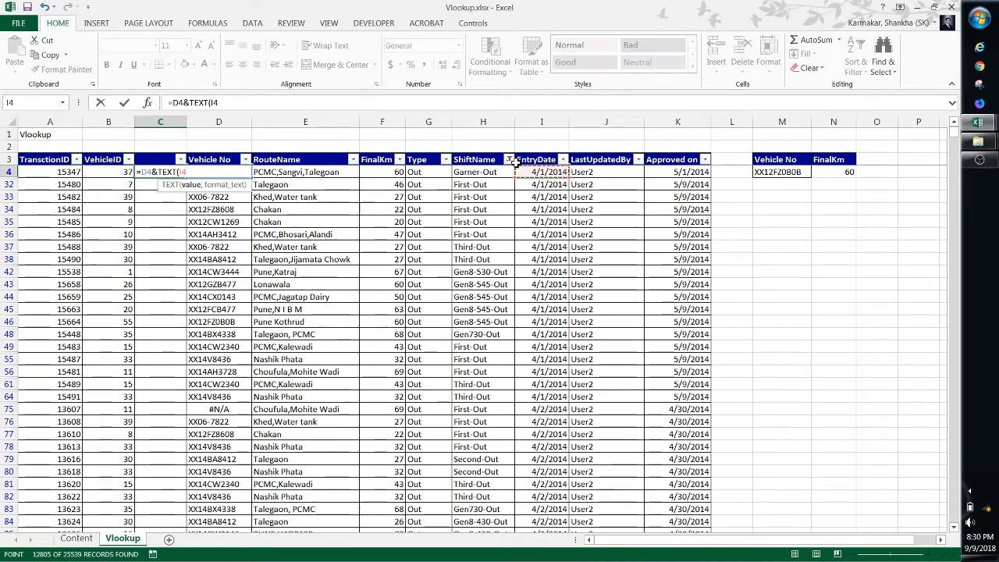
{"action": "type", "text": ",\""}
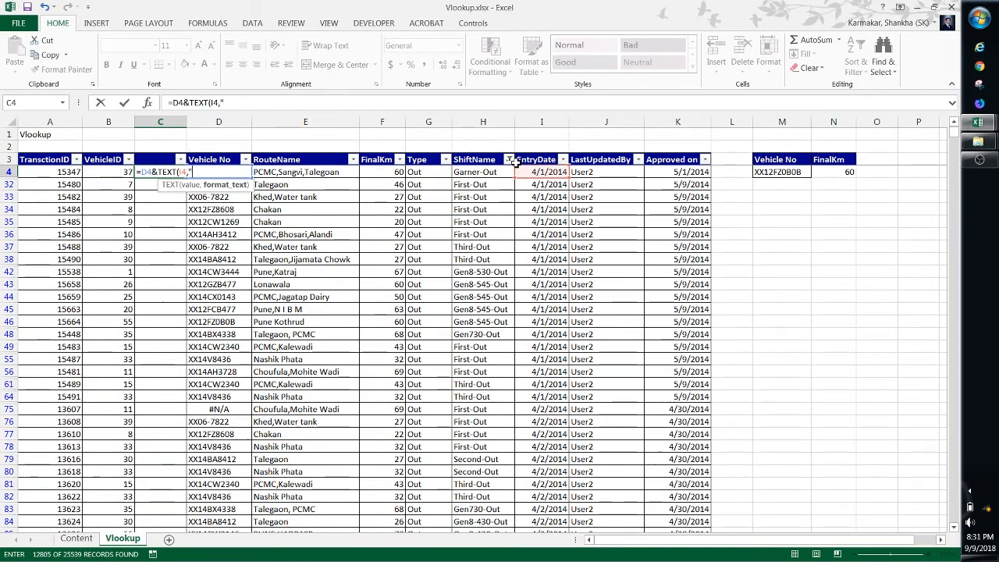
{"action": "type", "text": "t"}
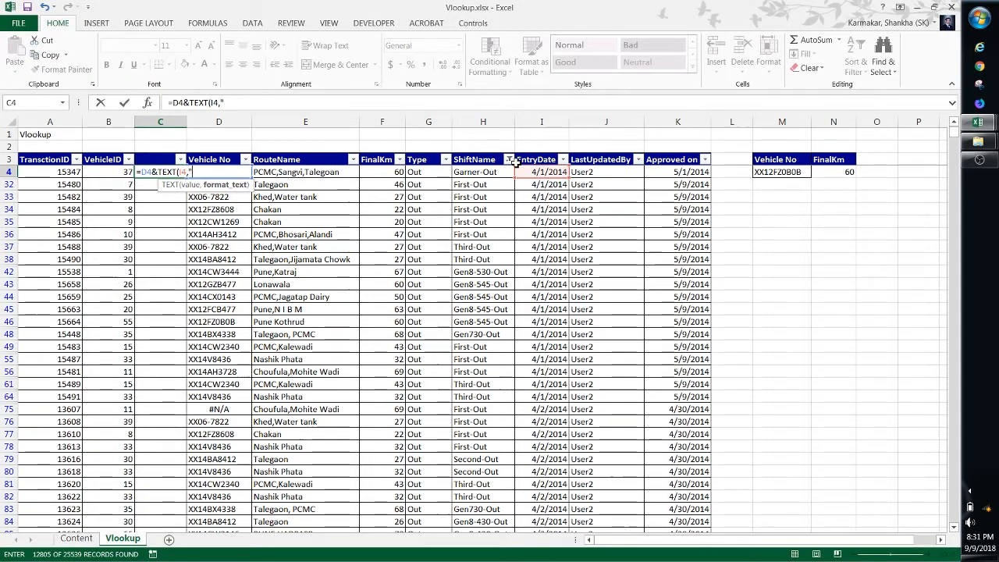
{"action": "type", "text": "m/"}
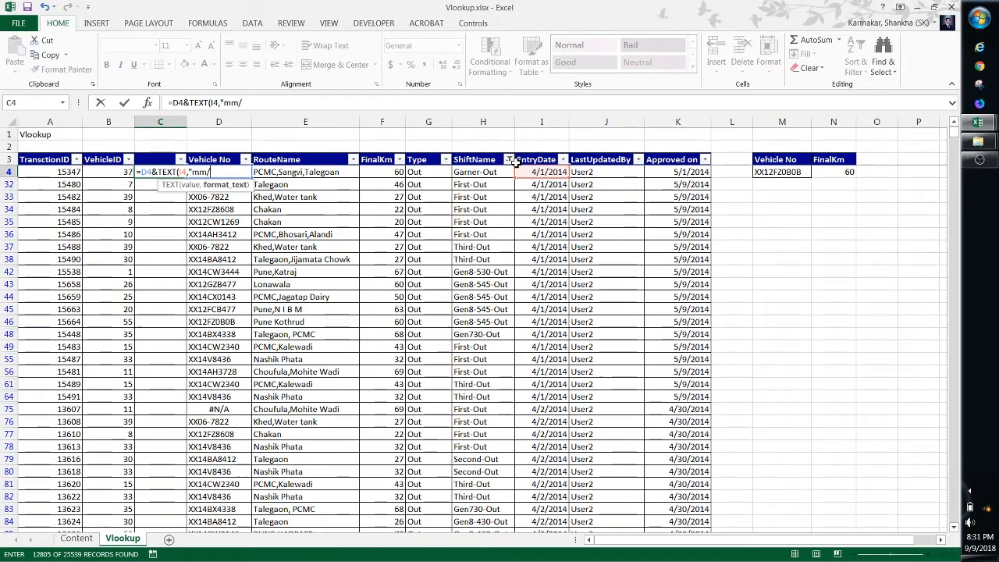
{"action": "type", "text": "dd/"}
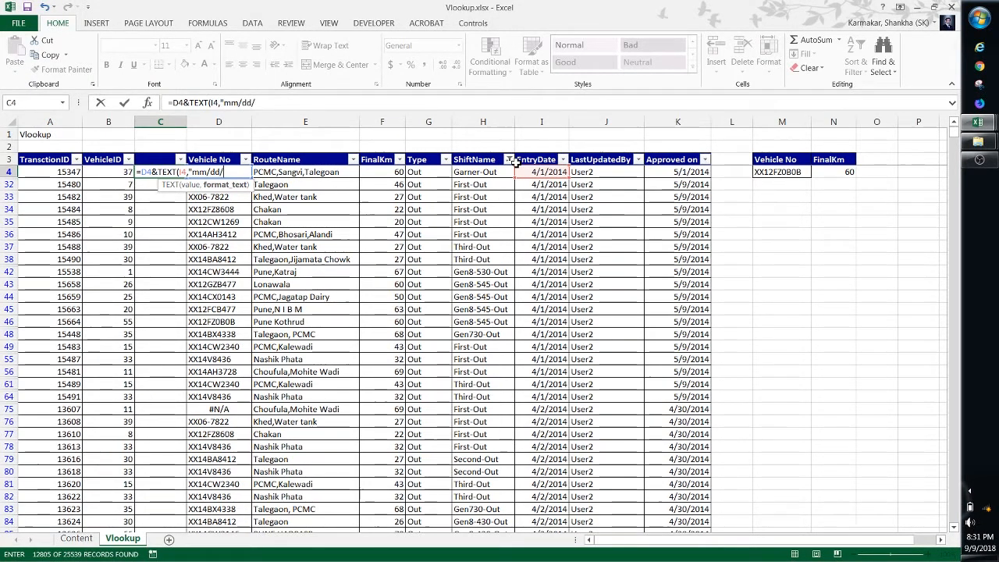
{"action": "type", "text": "yyyy"}
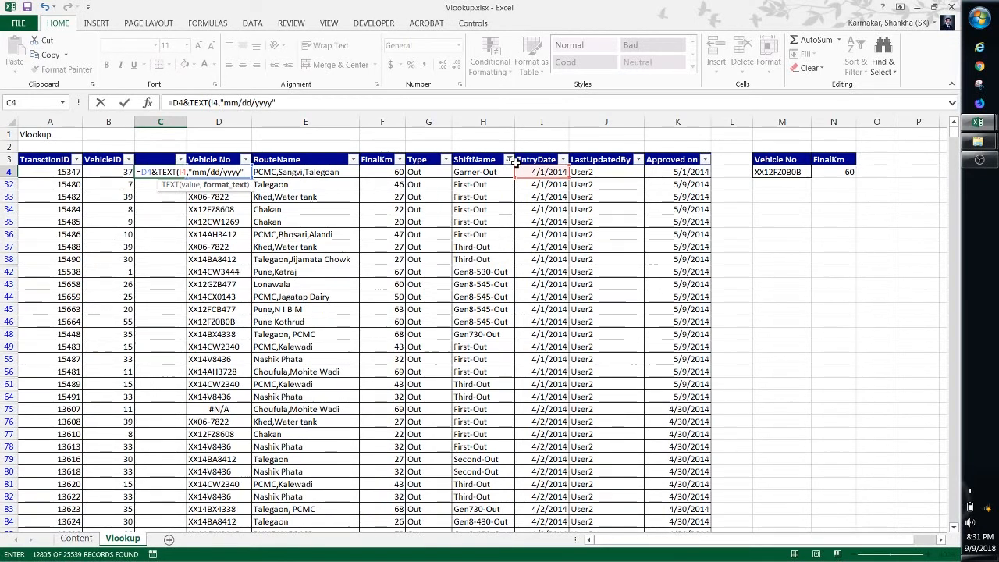
{"action": "type", "text": ")"}
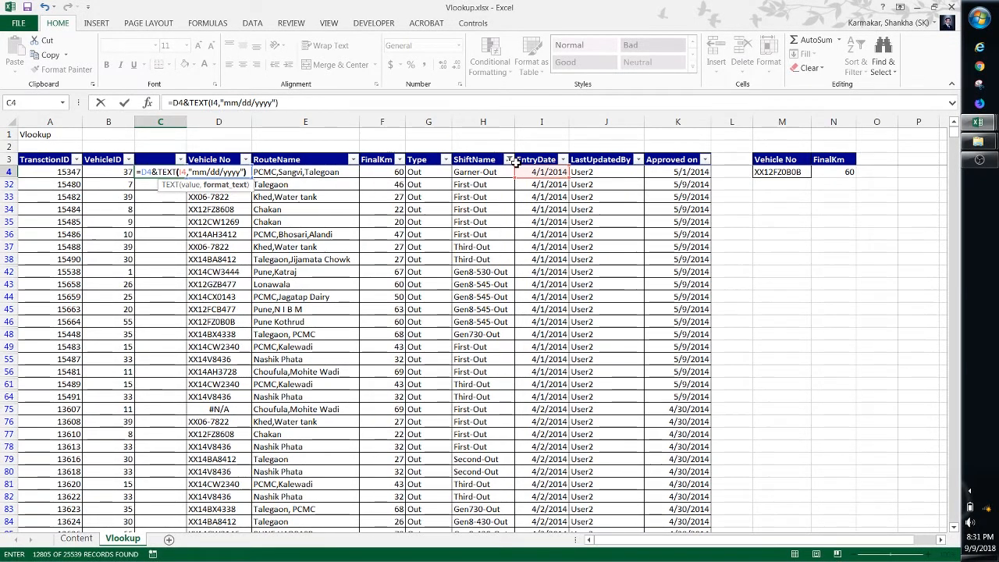
Join the Type reference G4 to the end of the C4 key formula with & and commit the formula
{"action": "type", "text": "&"}
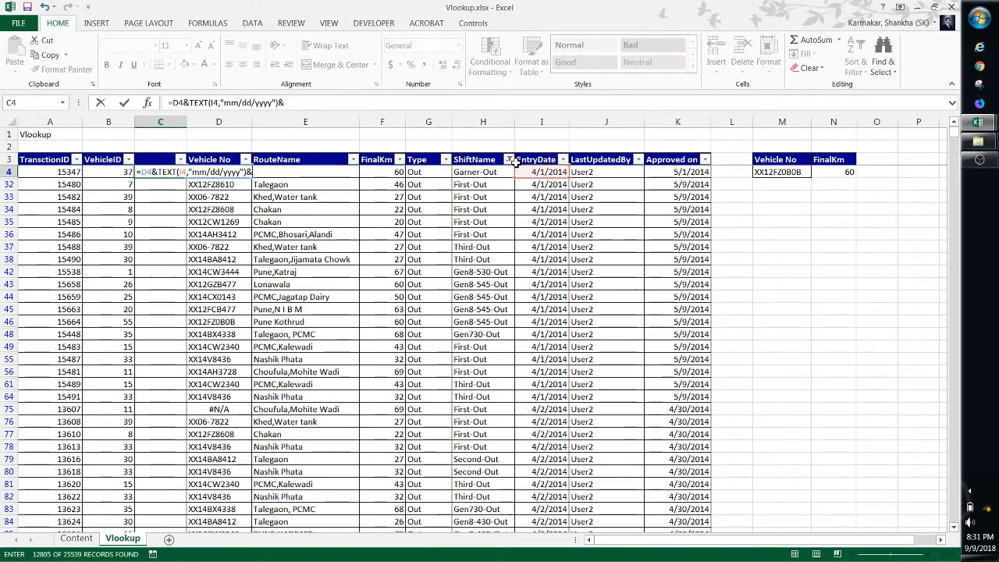
{"action": "key", "text": "Right"}
{"action": "key", "text": "Right"}
{"action": "key", "text": "Right"}
{"action": "key", "text": "Right"}
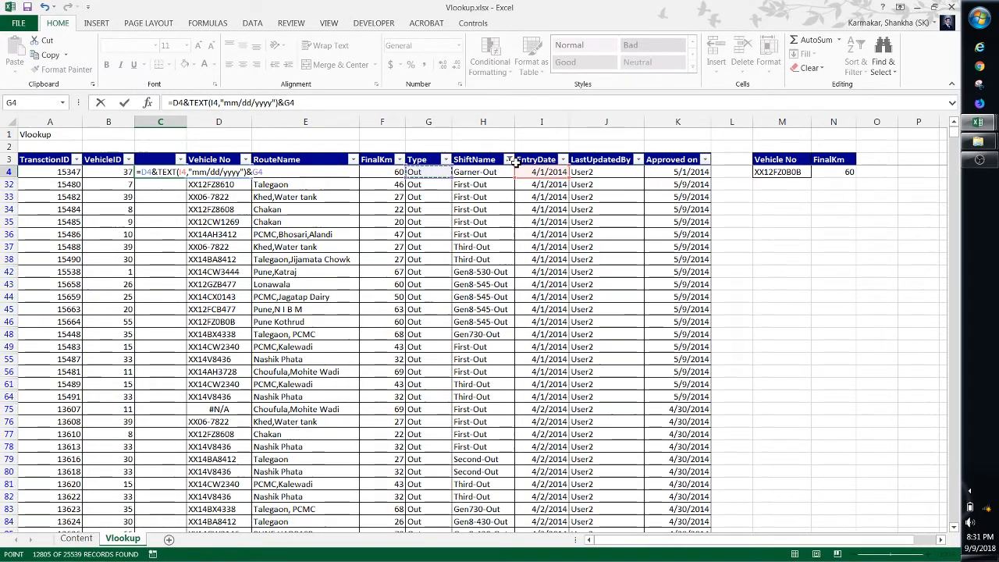
{"action": "key", "text": "Return"}
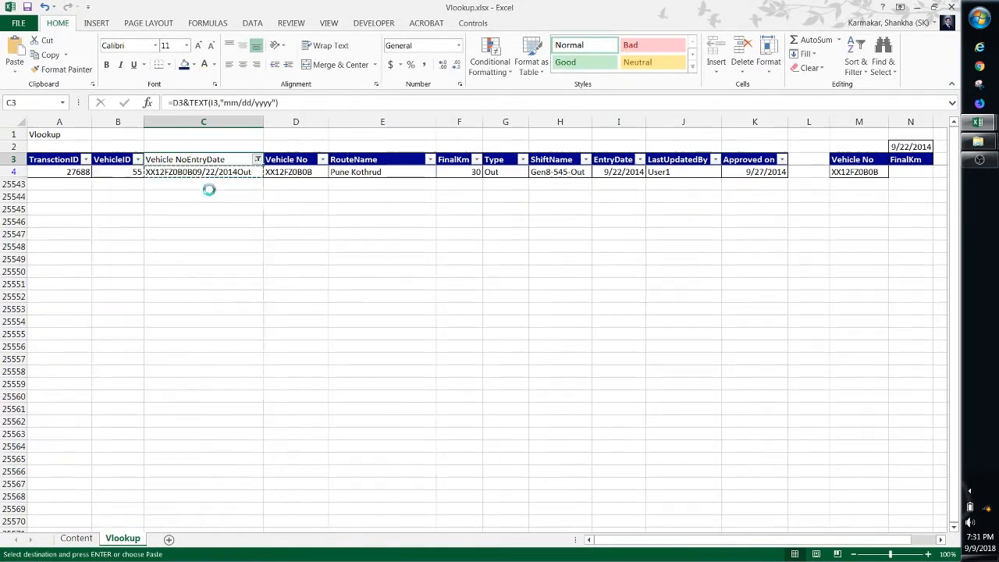
Examine the combined key formula in C4 and the Vehicle No, Type and ShiftName cells in row 4
{"action": "key", "text": "Down"}
{"action": "key", "text": "ctrl+Right"}
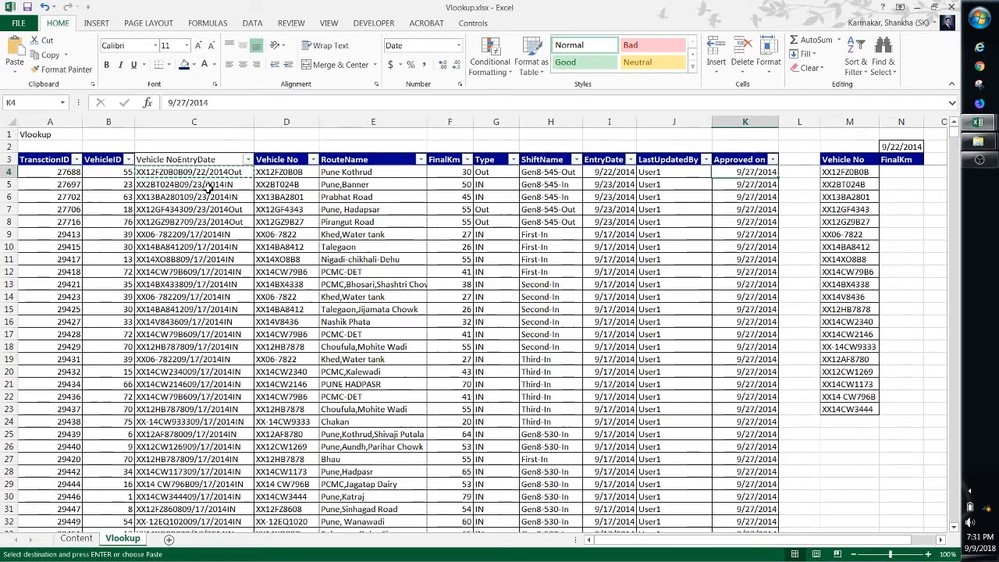
{"action": "key", "text": "Left"}
{"action": "key", "text": "Left"}
{"action": "key", "text": "Left"}
{"action": "key", "text": "Left"}
{"action": "key", "text": "Left"}
{"action": "key", "text": "Left"}
{"action": "key", "text": "Left"}
{"action": "key", "text": "Left"}
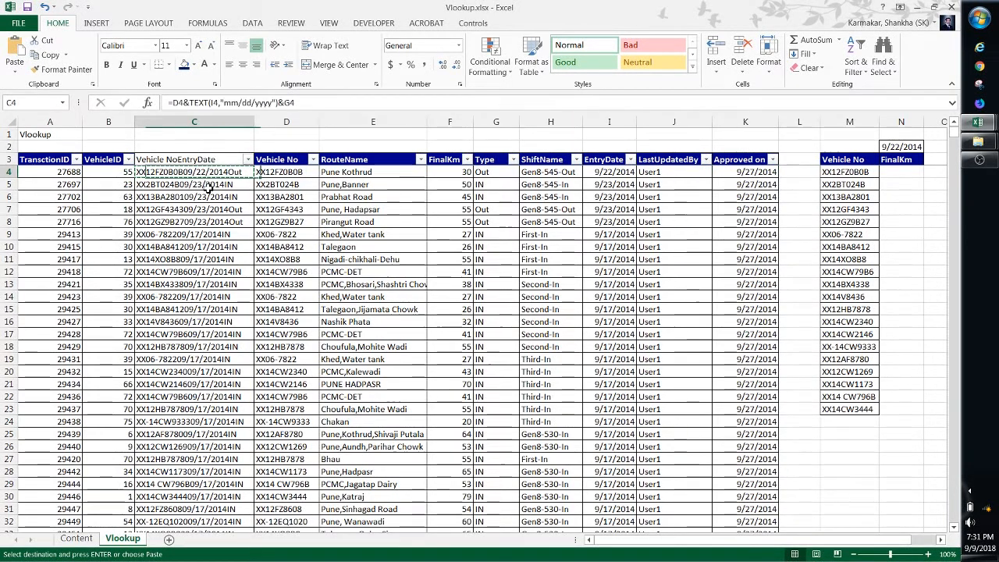
{"action": "key", "text": "Escape"}
{"action": "key", "text": "Right"}
{"action": "key", "text": "Right"}
{"action": "key", "text": "Right"}
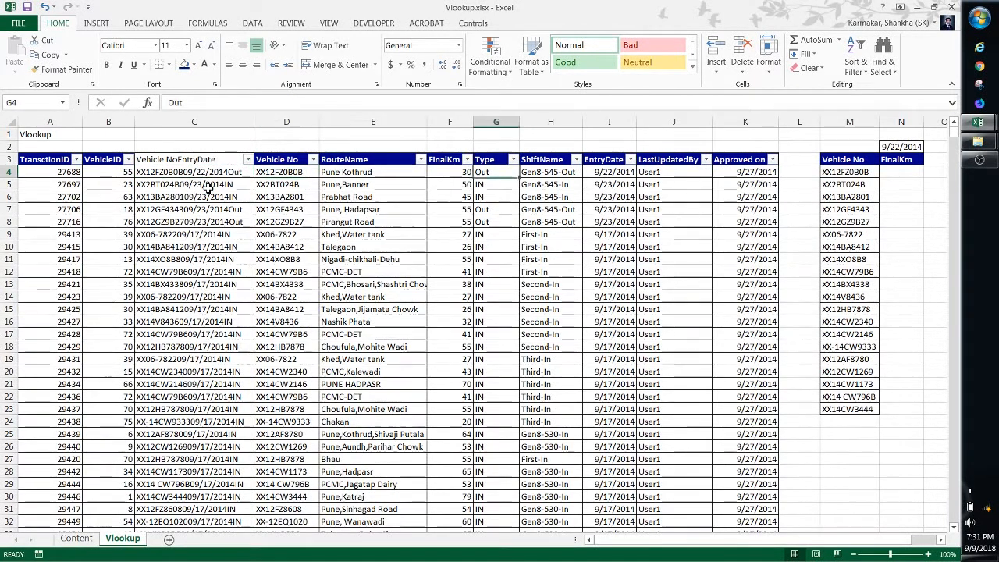
{"action": "key", "text": "Home"}
{"action": "key", "text": "Right"}
{"action": "key", "text": "Right"}
{"action": "key", "text": "Right"}
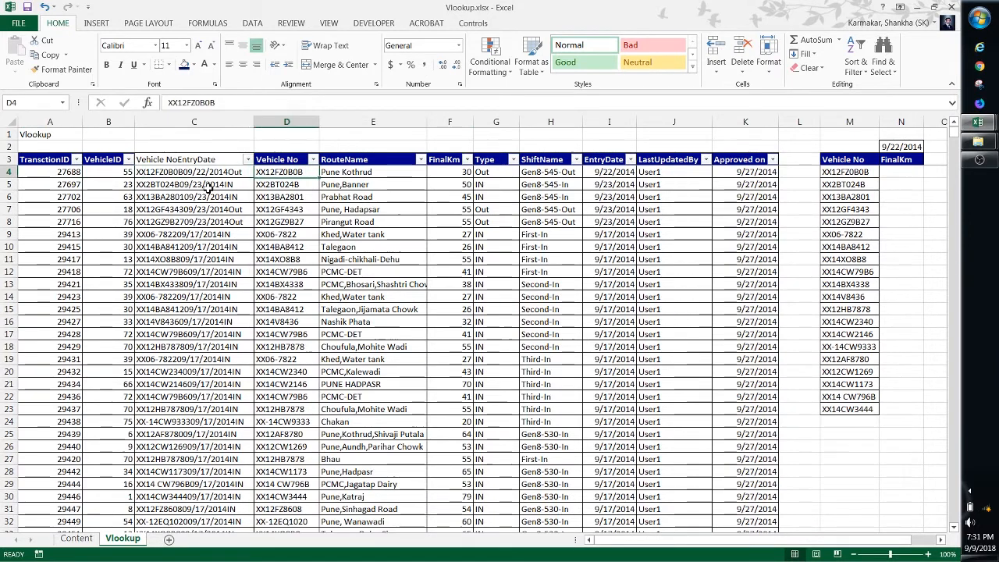
{"action": "key", "text": "Left"}
{"action": "key", "text": "Right"}
{"action": "key", "text": "Right"}
{"action": "key", "text": "Right"}
{"action": "key", "text": "Right"}
{"action": "key", "text": "Right"}
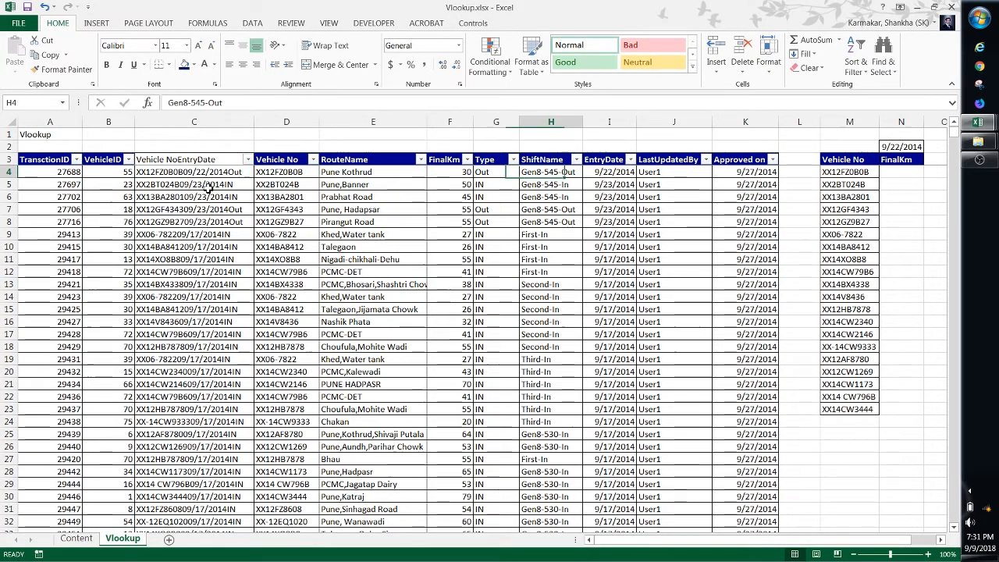
Label the helper column by entering Key in C2 above its header
{"action": "key", "text": "Left"}
{"action": "key", "text": "Left"}
{"action": "key", "text": "Left"}
{"action": "key", "text": "Left"}
{"action": "key", "text": "Left"}
{"action": "key", "text": "Left"}
{"action": "key", "text": "Left"}
{"action": "key", "text": "Right"}
{"action": "key", "text": "Right"}
{"action": "key", "text": "Up"}
{"action": "key", "text": "Up"}
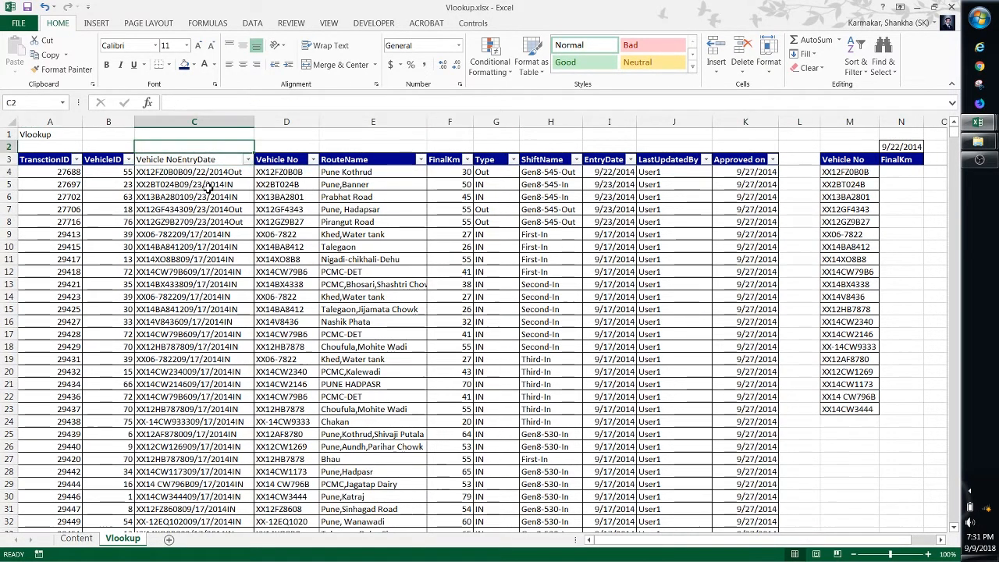
{"action": "type", "text": "Key"}
{"action": "key", "text": "Down"}
{"action": "key", "text": "Down"}
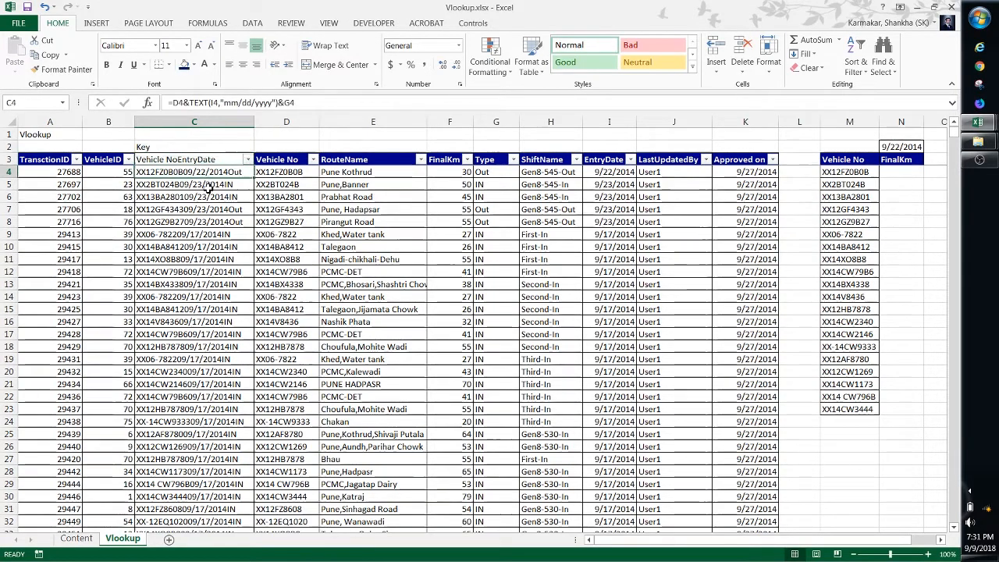
Enter Out in O2, beside the lookup date above the FinalKm header, as the Type criterion
{"action": "key", "text": "Right"}
{"action": "key", "text": "Right"}
{"action": "key", "text": "Right"}
{"action": "key", "text": "Right"}
{"action": "key", "text": "Right"}
{"action": "key", "text": "Right"}
{"action": "key", "text": "Right"}
{"action": "key", "text": "Right"}
{"action": "key", "text": "Right"}
{"action": "key", "text": "Right"}
{"action": "key", "text": "Right"}
{"action": "key", "text": "Right"}
{"action": "key", "text": "Right"}
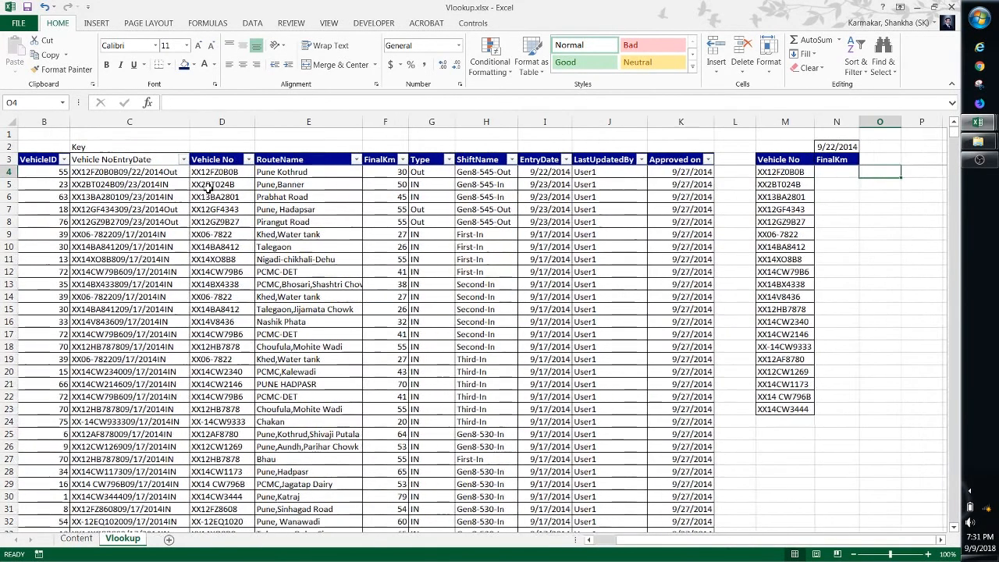
{"action": "key", "text": "Up"}
{"action": "key", "text": "Up"}
{"action": "key", "text": "Left"}
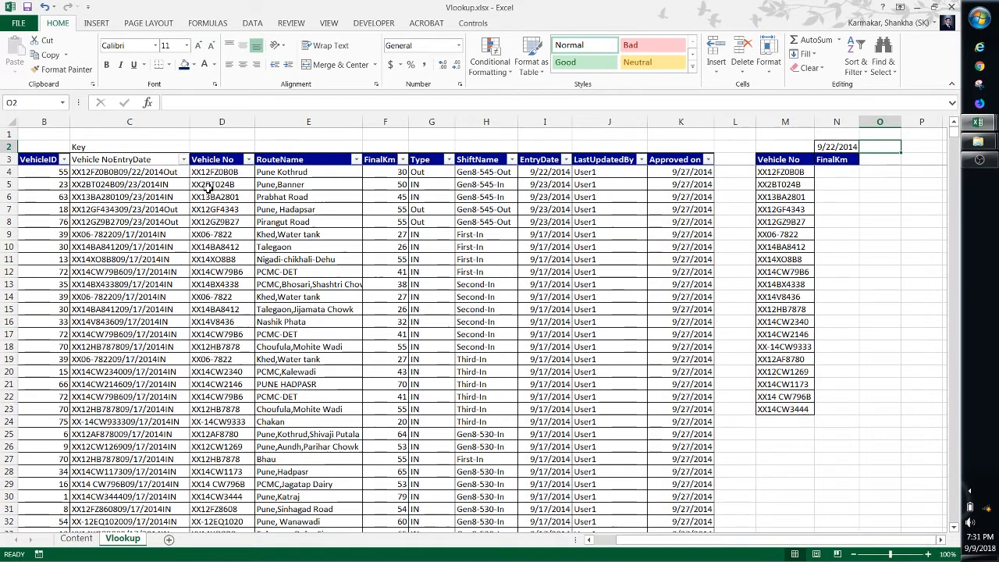
{"action": "key", "text": "Left"}
{"action": "key", "text": "Down"}
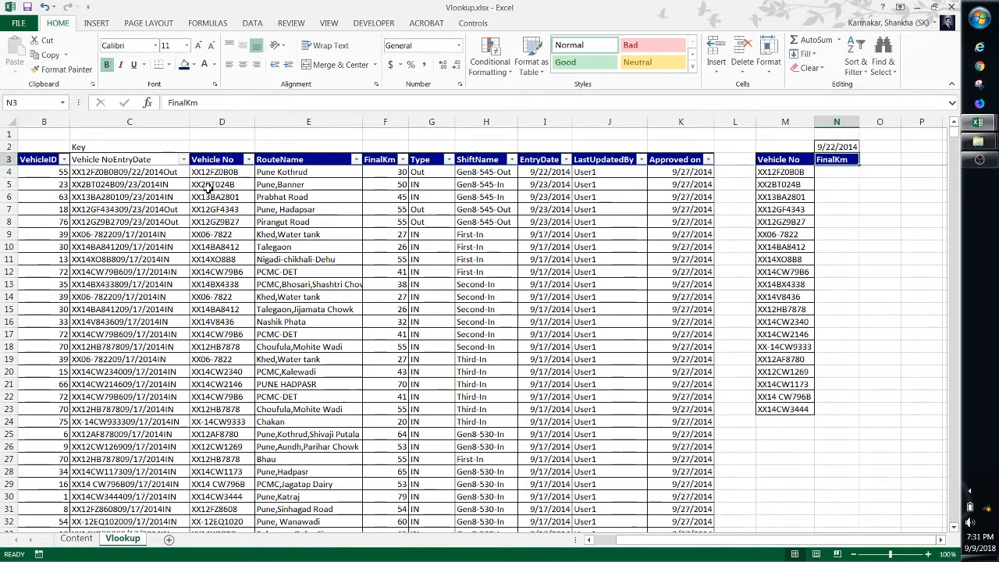
{"action": "key", "text": "Up"}
{"action": "key", "text": "Right"}
{"action": "type", "text": "O"}
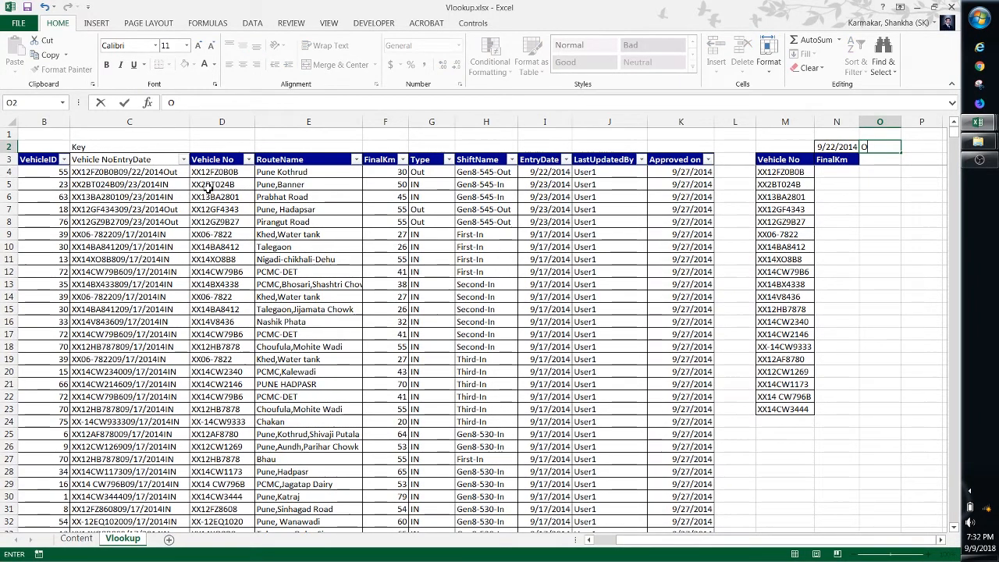
{"action": "key", "text": "Return"}
{"action": "key", "text": "Return"}
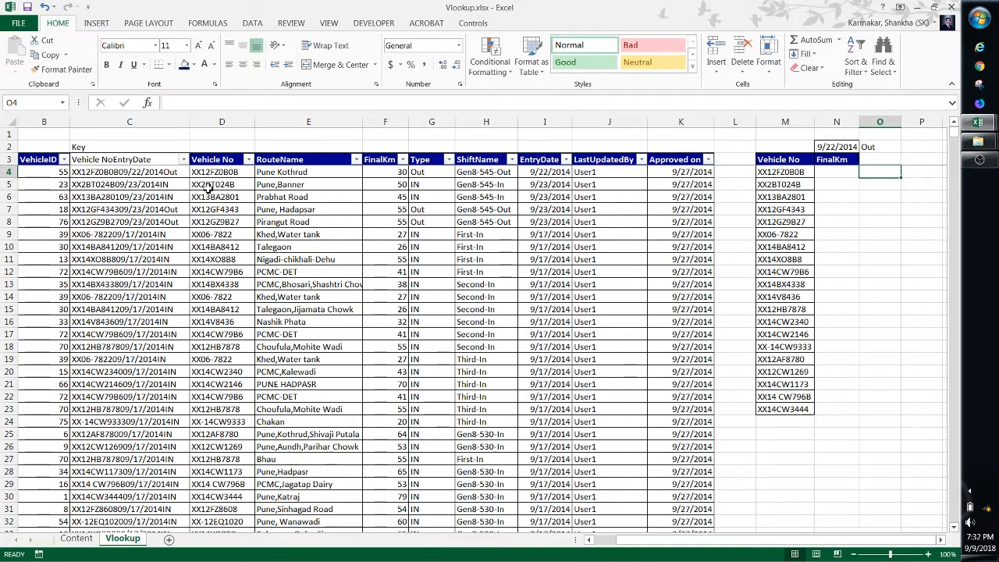
{"action": "key", "text": "Left"}
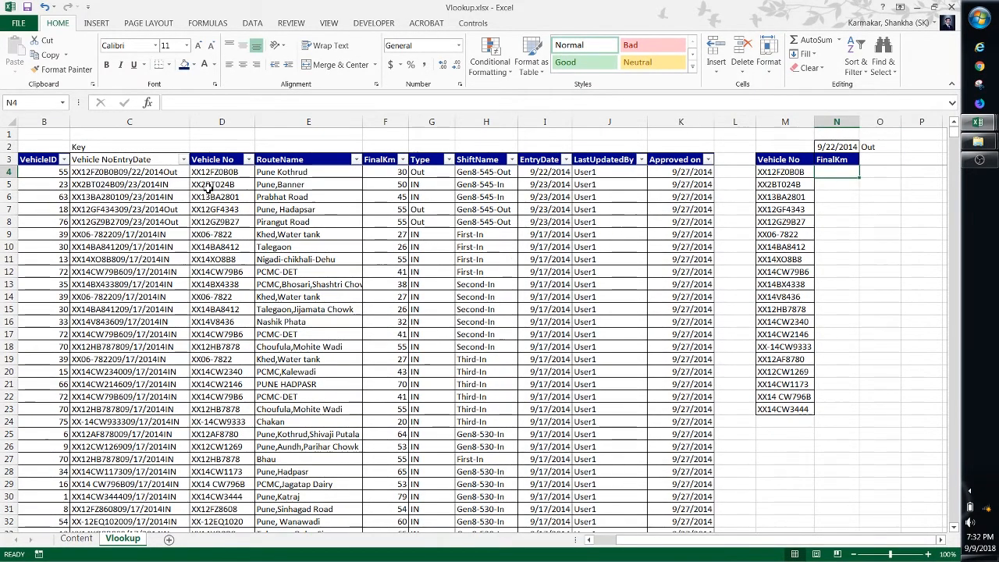
{"action": "type", "text": "=v"}
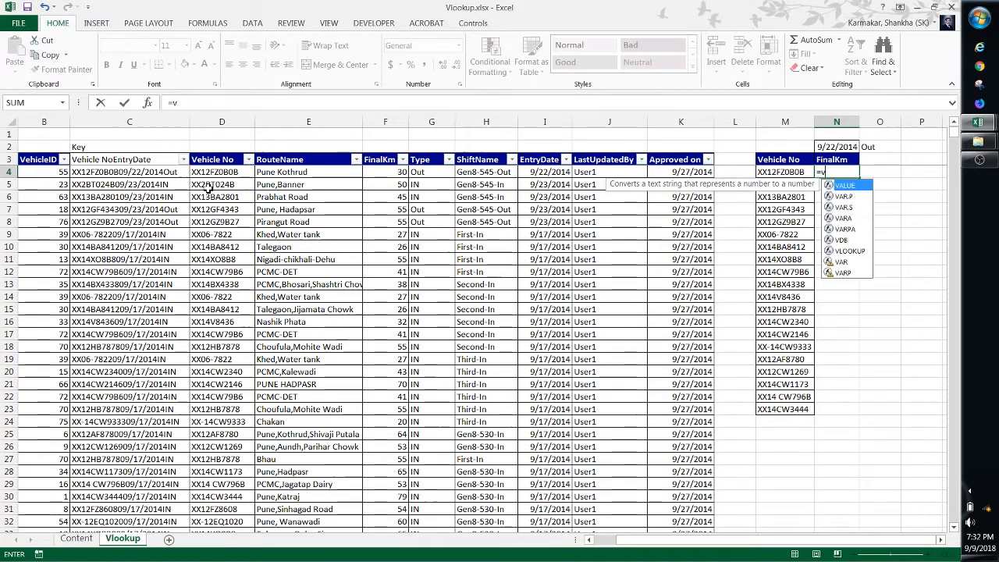
{"action": "type", "text": "l"}
{"action": "key", "text": "Tab"}
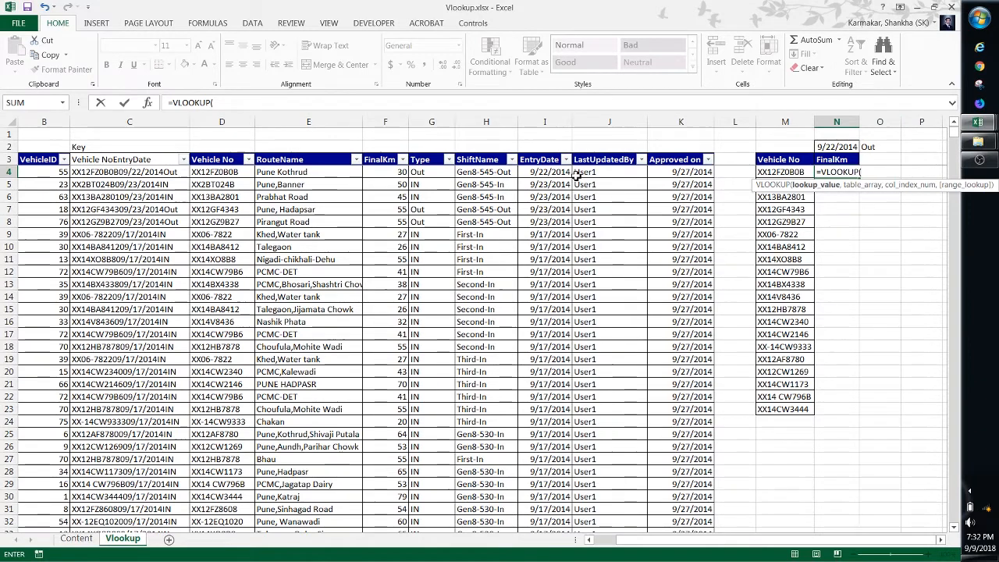
{"action": "key", "text": "Escape"}
{"action": "key", "text": "Up"}
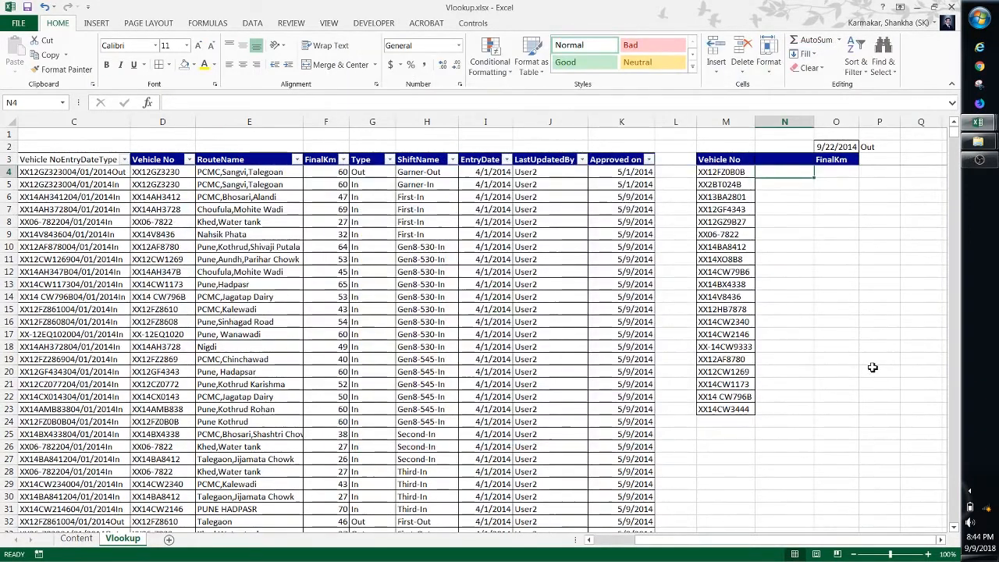
Start the lookup key formula in N4, joining M4 with the date in $O$2 formatted as TEXT with "mm/dd/yyyy"
{"action": "type", "text": "="}
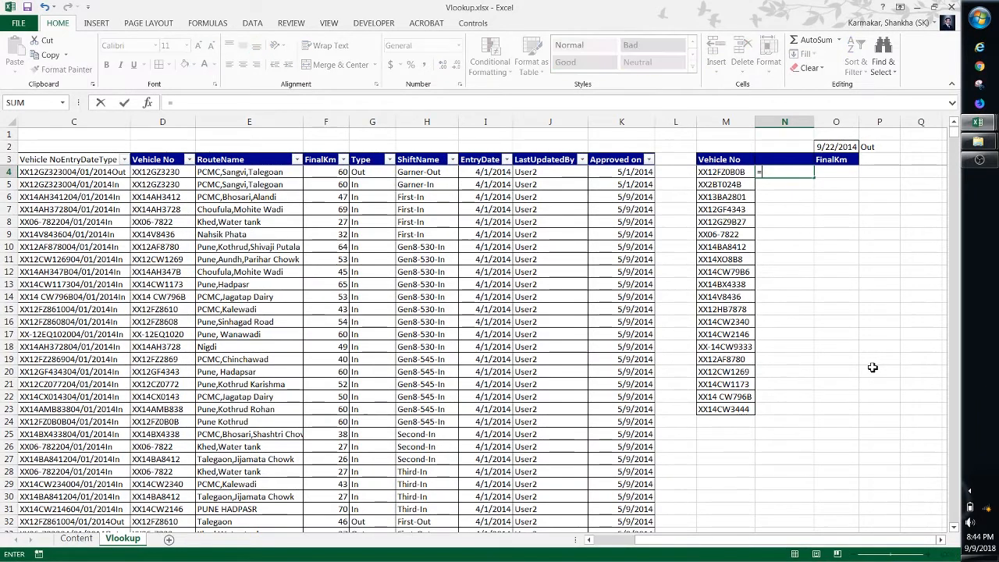
{"action": "key", "text": "Left"}
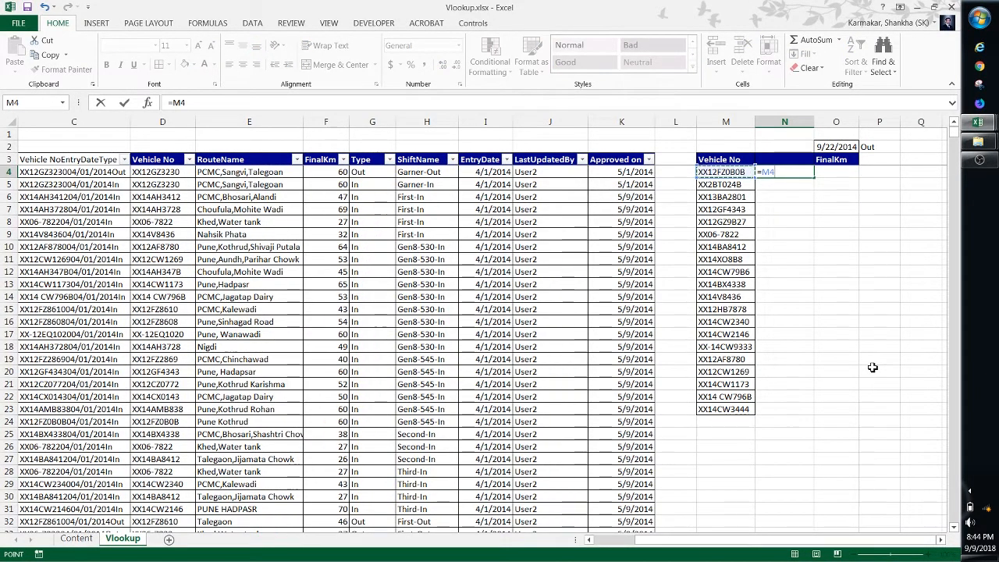
{"action": "type", "text": "&"}
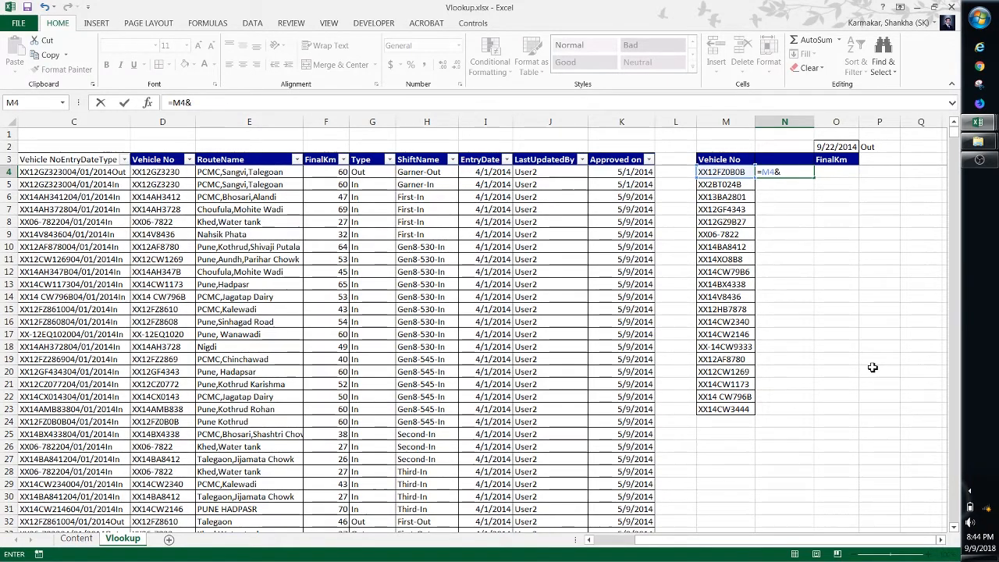
{"action": "type", "text": "tex"}
{"action": "key", "text": "Tab"}
{"action": "key", "text": "Up"}
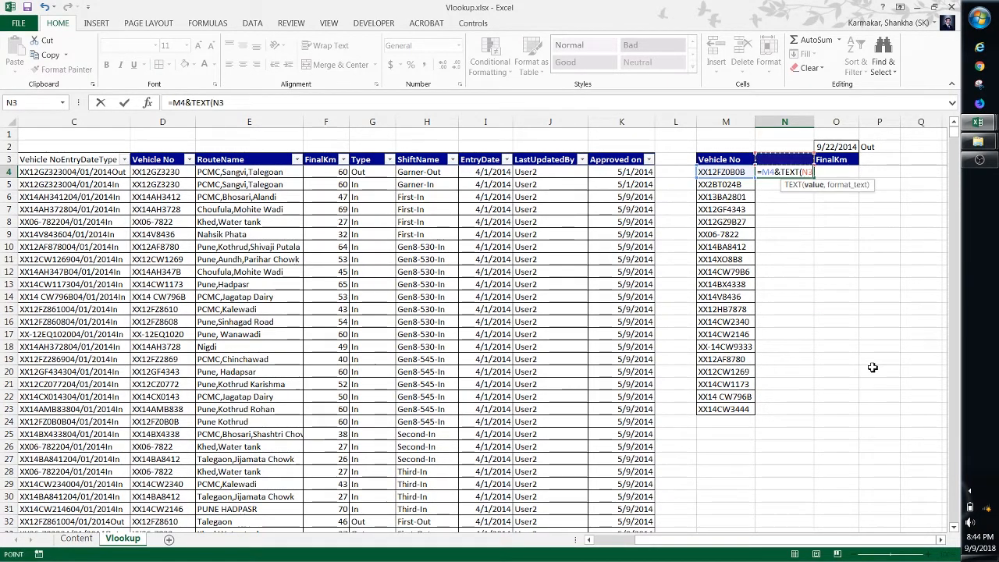
{"action": "key", "text": "Up"}
{"action": "key", "text": "Right"}
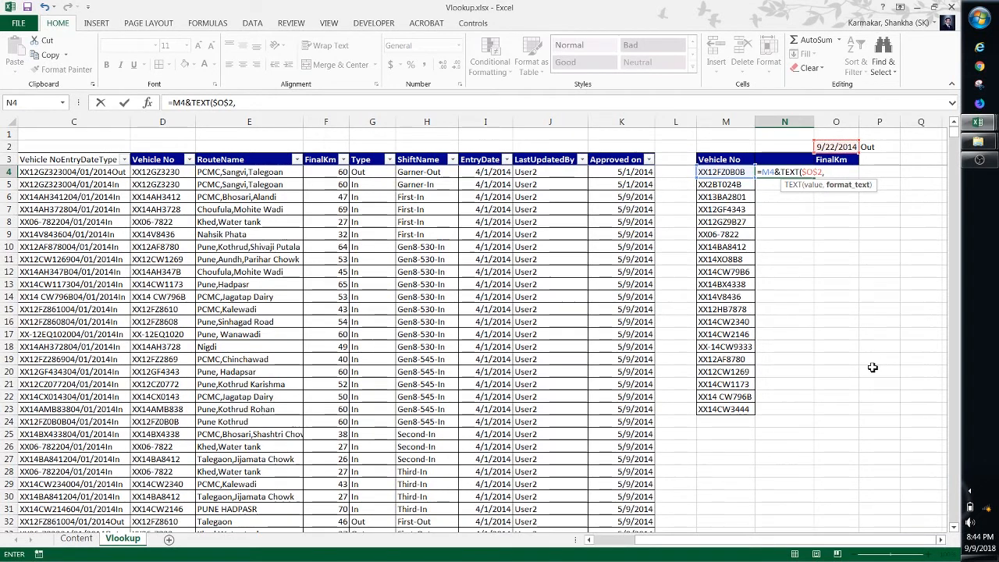
{"action": "type", "text": "m"}
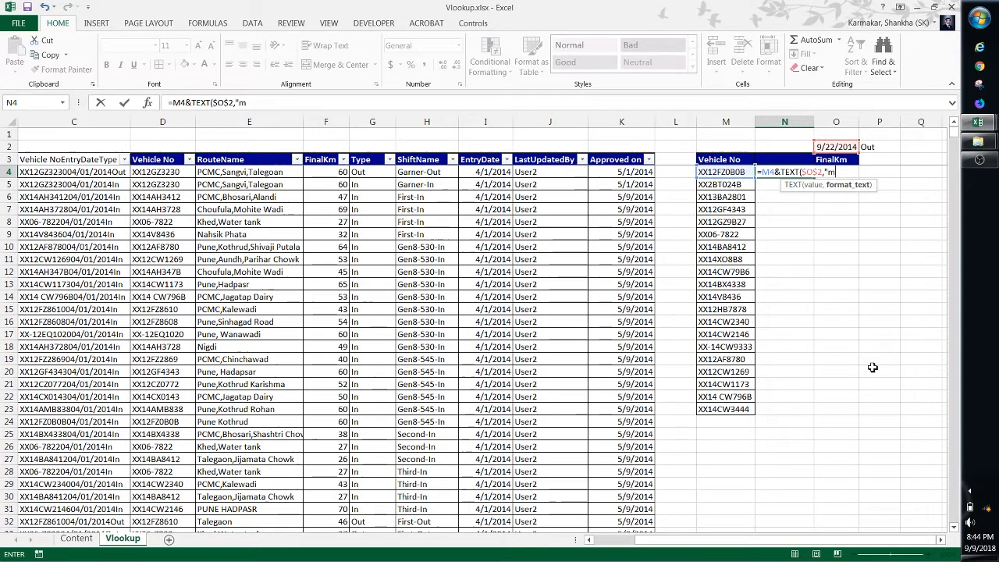
{"action": "type", "text": "m/dd/"}
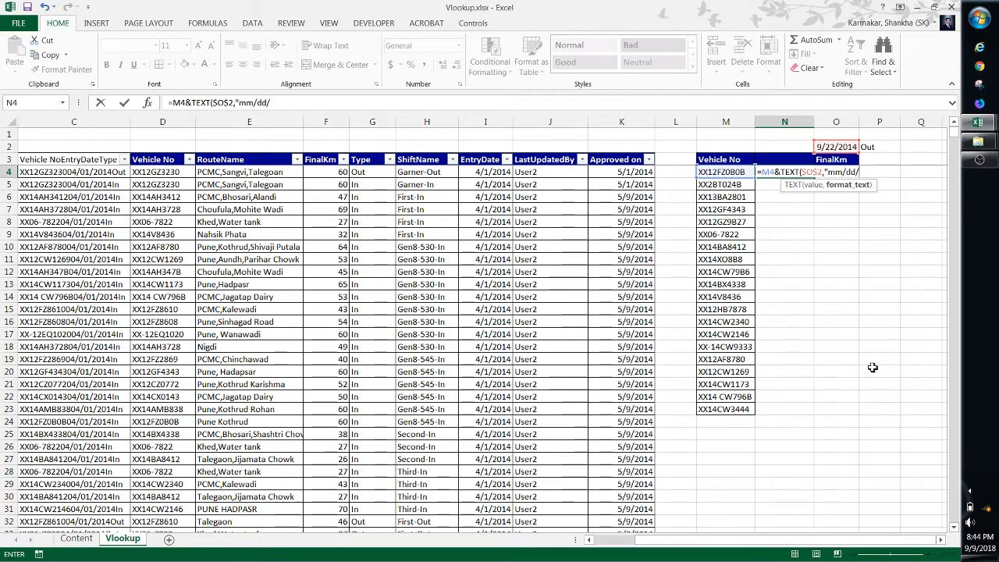
{"action": "type", "text": "yyyy\""}
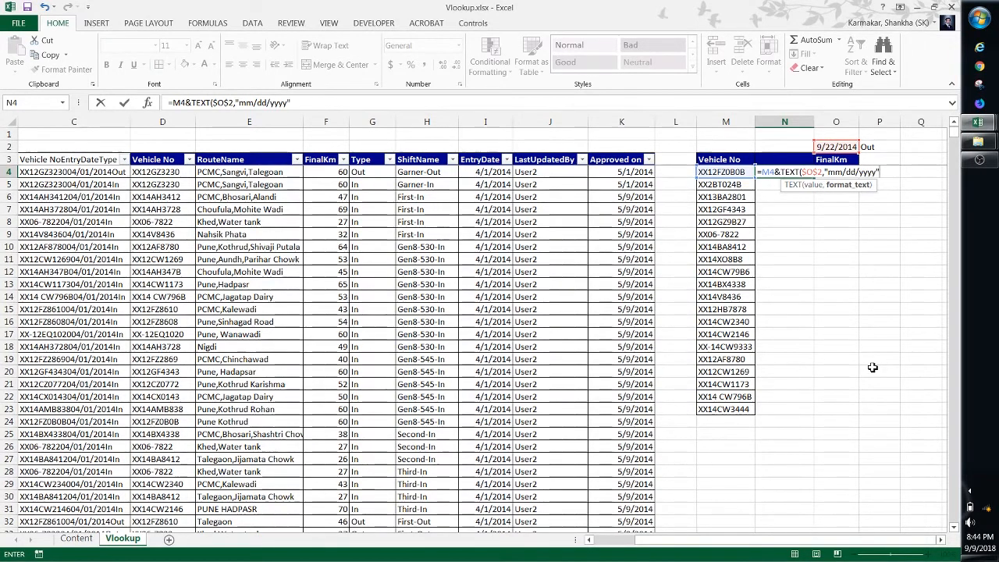
{"action": "type", "text": ")"}
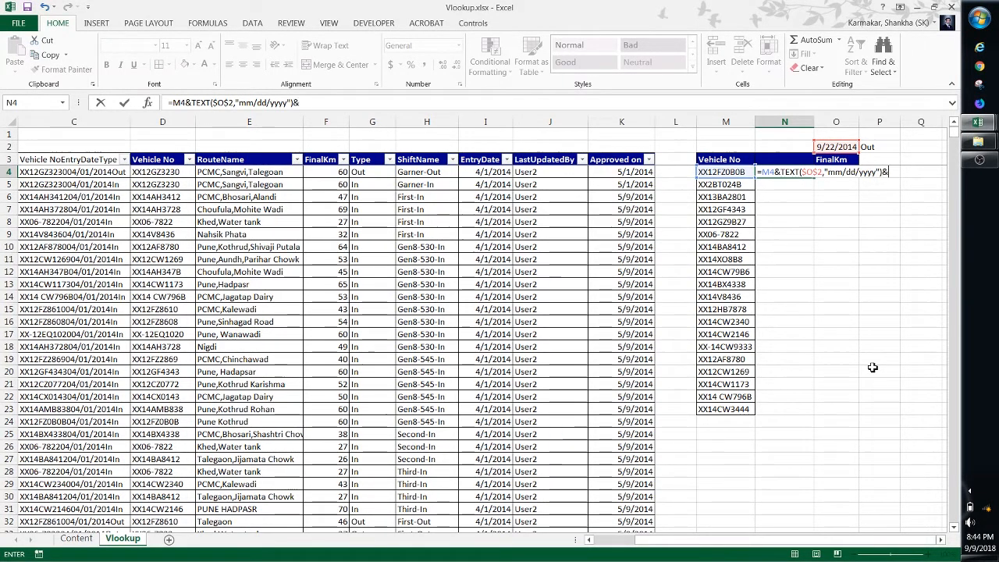
Append the Type criterion $P$2 to the N4 key formula with & and commit it
{"action": "type", "text": "&"}
{"action": "key", "text": "Up"}
{"action": "key", "text": "Up"}
{"action": "key", "text": "Right"}
{"action": "key", "text": "Right"}
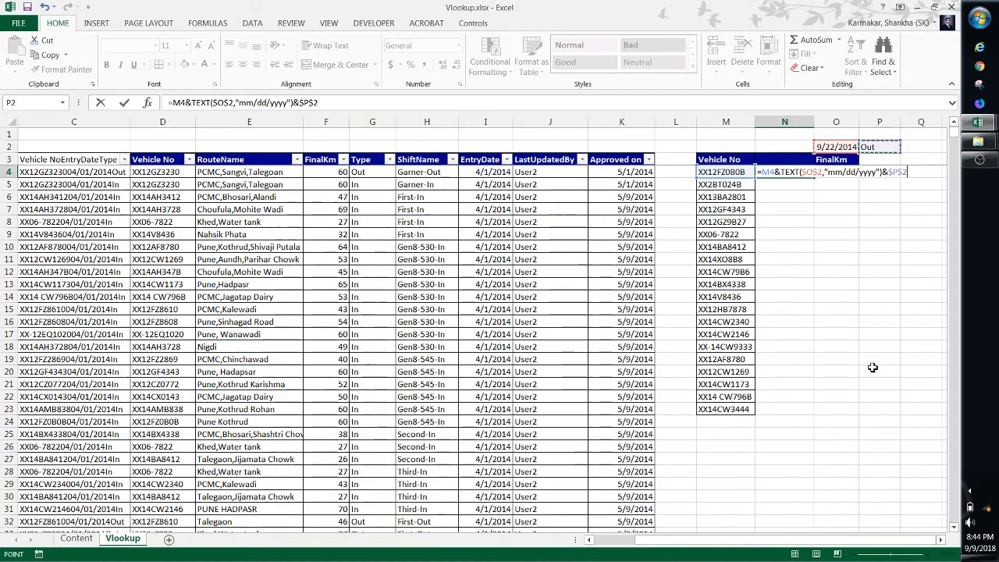
{"action": "key", "text": "Return"}
{"action": "key", "text": "Up"}
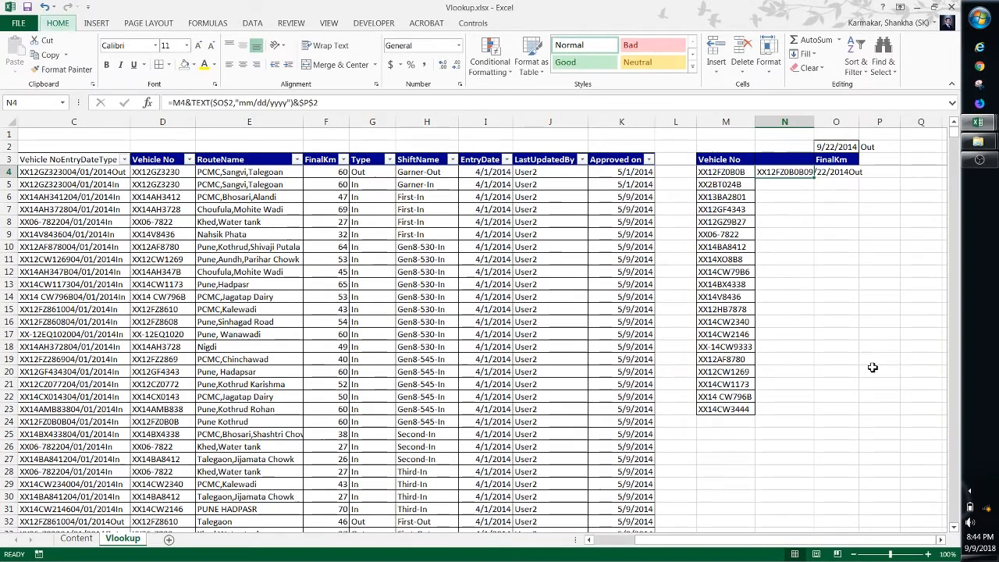
Autofit the width of column N to the combined key in N4
{"action": "key", "text": "alt+h"}
{"action": "key", "text": "o"}
{"action": "key", "text": "i"}
Compare the combined key in N4 with the key and criteria cells in row 4 of the source table
{"action": "key", "text": "Left"}
{"action": "key", "text": "Left"}
{"action": "key", "text": "Left"}
{"action": "key", "text": "Left"}
{"action": "key", "text": "Left"}
{"action": "key", "text": "Left"}
{"action": "key", "text": "Left"}
{"action": "key", "text": "Left"}
{"action": "key", "text": "Left"}
{"action": "key", "text": "Left"}
{"action": "key", "text": "Left"}
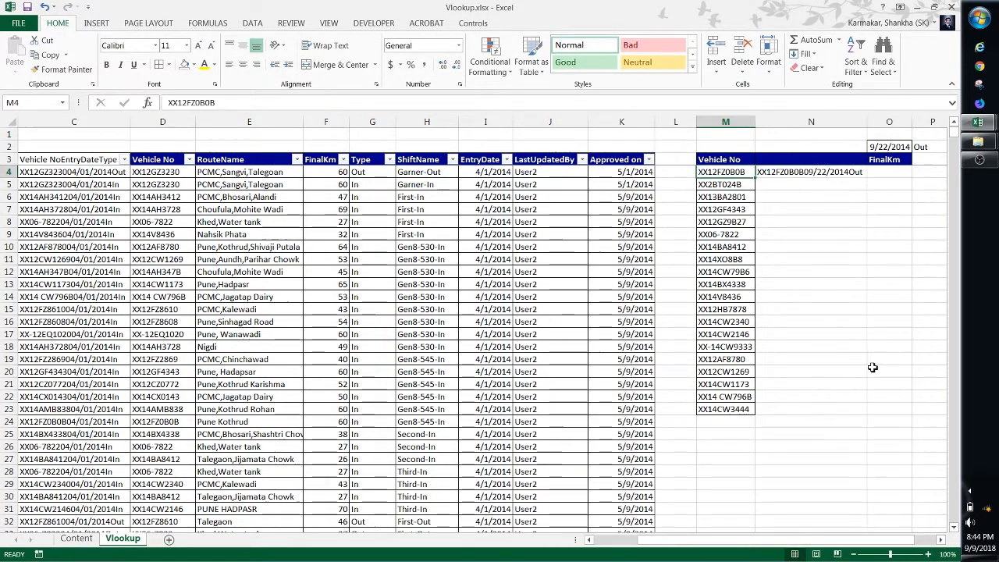
{"action": "key", "text": "Right"}
{"action": "key", "text": "Right"}
{"action": "key", "text": "Right"}
{"action": "key", "text": "Right"}
{"action": "key", "text": "Right"}
{"action": "key", "text": "Right"}
{"action": "key", "text": "Right"}
{"action": "key", "text": "Right"}
{"action": "key", "text": "Right"}
{"action": "key", "text": "Right"}
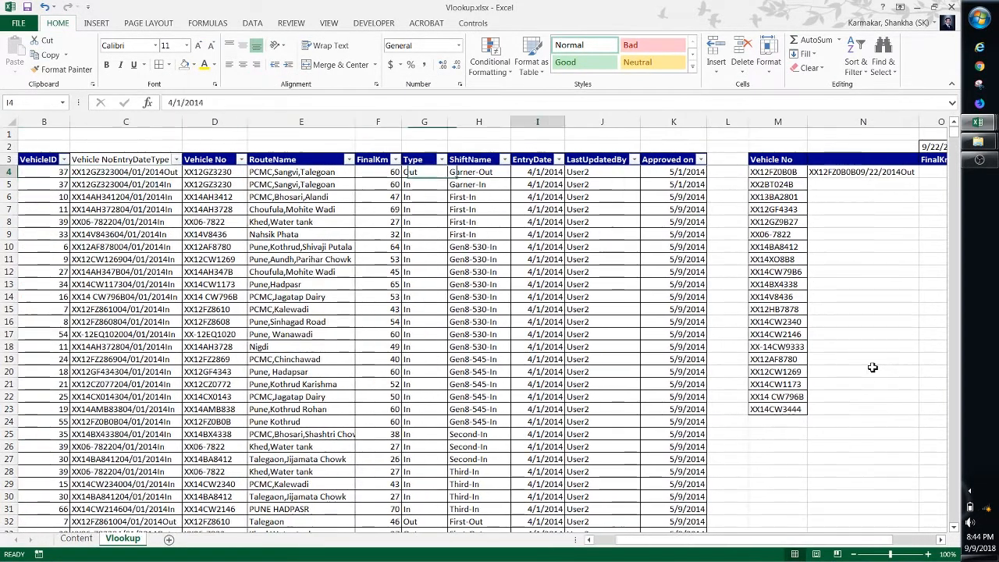
Fill the N4 key formula down to N23, the last vehicle row of the lookup table
{"action": "key", "text": "ctrl+Down"}
{"action": "key", "text": "Right"}
{"action": "key", "text": "ctrl+shift+Up"}
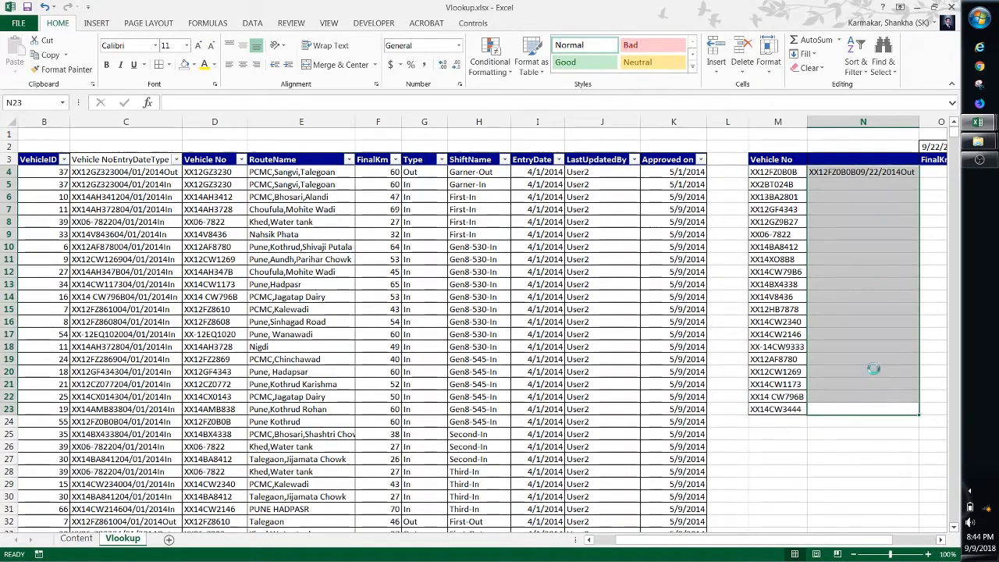
{"action": "key", "text": "ctrl+d"}
{"action": "key", "text": "Right"}
{"action": "key", "text": "Left"}
{"action": "key", "text": "Right"}
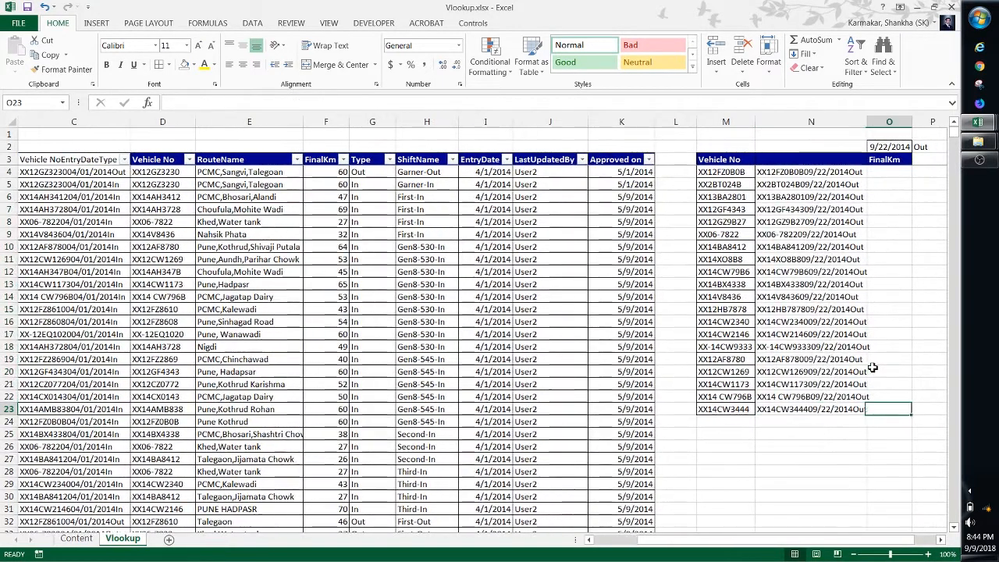
Start a VLOOKUP in O4 with N4 as the lookup value and point its table array at the source key column
{"action": "key", "text": "ctrl+Up"}
{"action": "key", "text": "Down"}
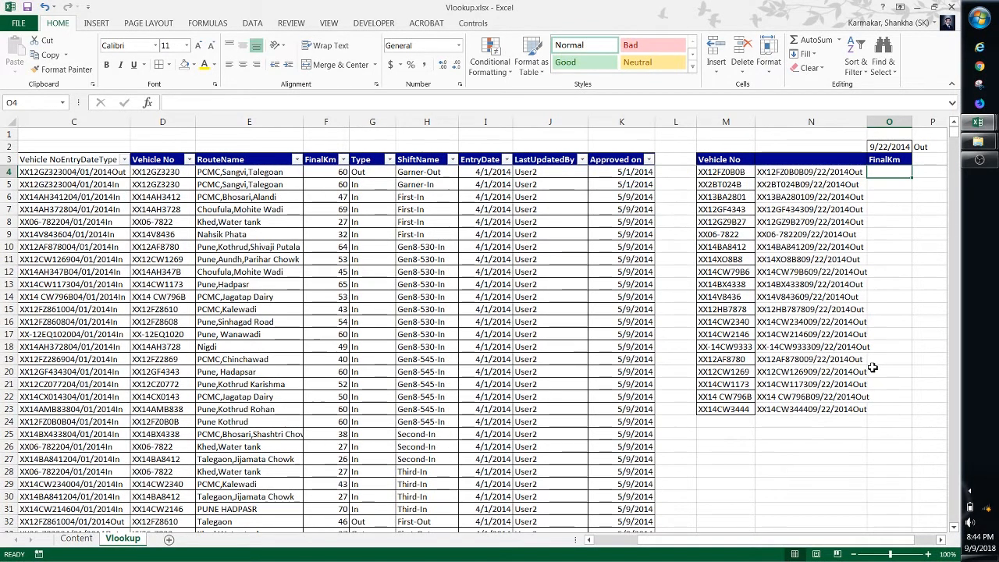
{"action": "type", "text": "=VLOOKUP("}
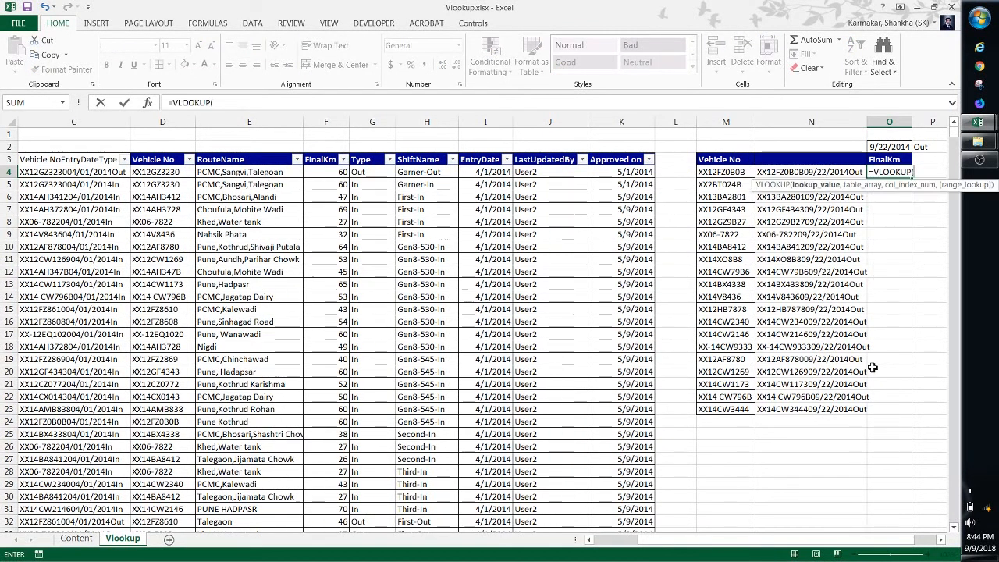
{"action": "key", "text": "Left"}
{"action": "type", "text": ","}
{"action": "key", "text": "Left"}
{"action": "key", "text": "Left"}
{"action": "key", "text": "Left"}
{"action": "key", "text": "Left"}
{"action": "key", "text": "Left"}
{"action": "key", "text": "Left"}
{"action": "key", "text": "Left"}
{"action": "key", "text": "Left"}
{"action": "key", "text": "Left"}
{"action": "key", "text": "Left"}
{"action": "key", "text": "Left"}
{"action": "key", "text": "Left"}
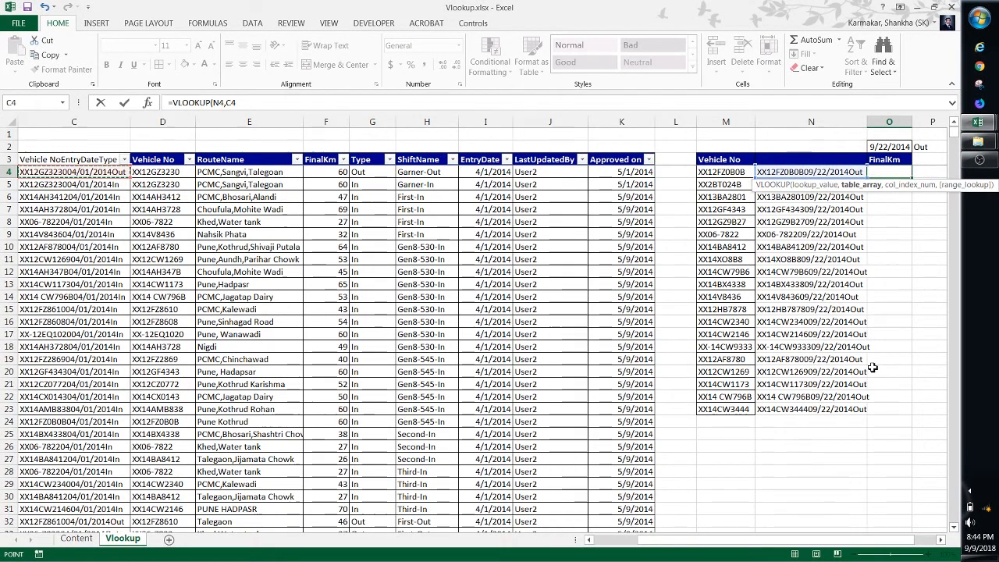
{"action": "key", "text": "shift+Right"}
{"action": "key", "text": "shift+Right"}
{"action": "key", "text": "shift+Right"}
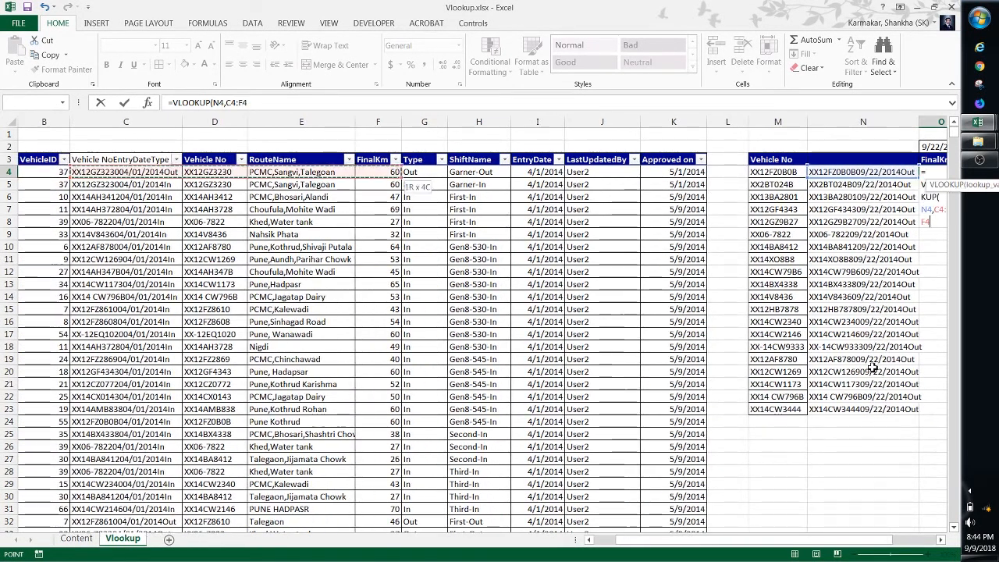
{"action": "key", "text": "shift+Down"}
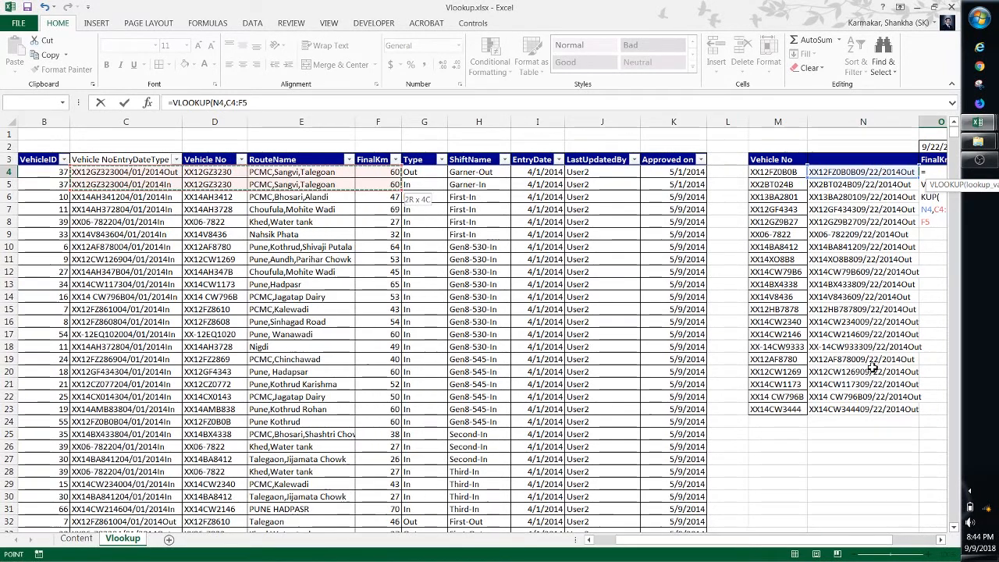
{"action": "key", "text": "shift+Right"}
{"action": "key", "text": "shift+Right"}
{"action": "key", "text": "shift+Right"}
{"action": "key", "text": "shift+Right"}
{"action": "key", "text": "shift+Right"}
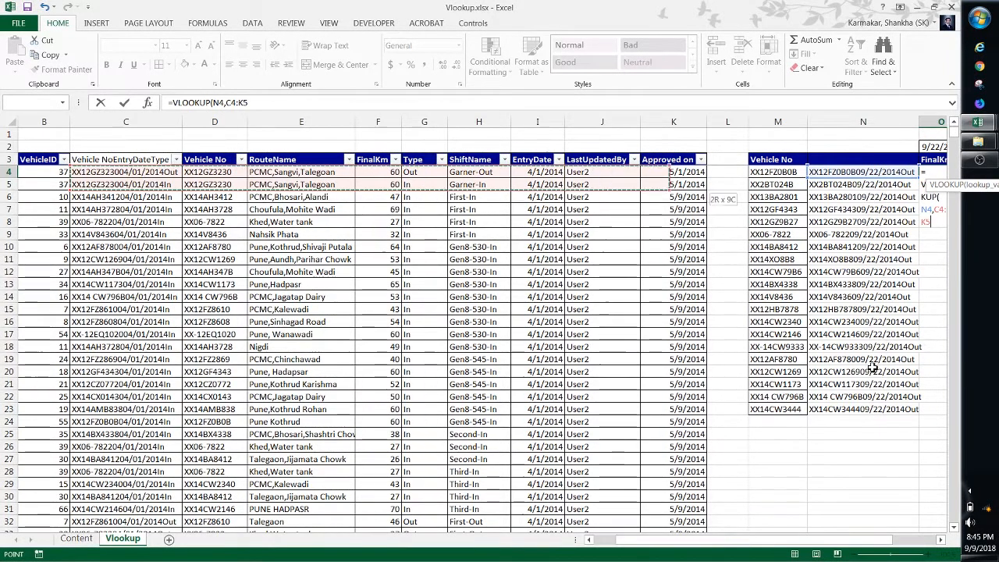
Set the VLOOKUP table array to the absolute range $C$3:$K$25542, from the source table's header row to its last record
{"action": "key", "text": "Up"}
{"action": "key", "text": "shift+Right"}
{"action": "key", "text": "shift+Right"}
{"action": "key", "text": "shift+Right"}
{"action": "key", "text": "shift+Right"}
{"action": "key", "text": "shift+Right"}
{"action": "key", "text": "shift+Right"}
{"action": "key", "text": "shift+Right"}
{"action": "key", "text": "shift+Right"}
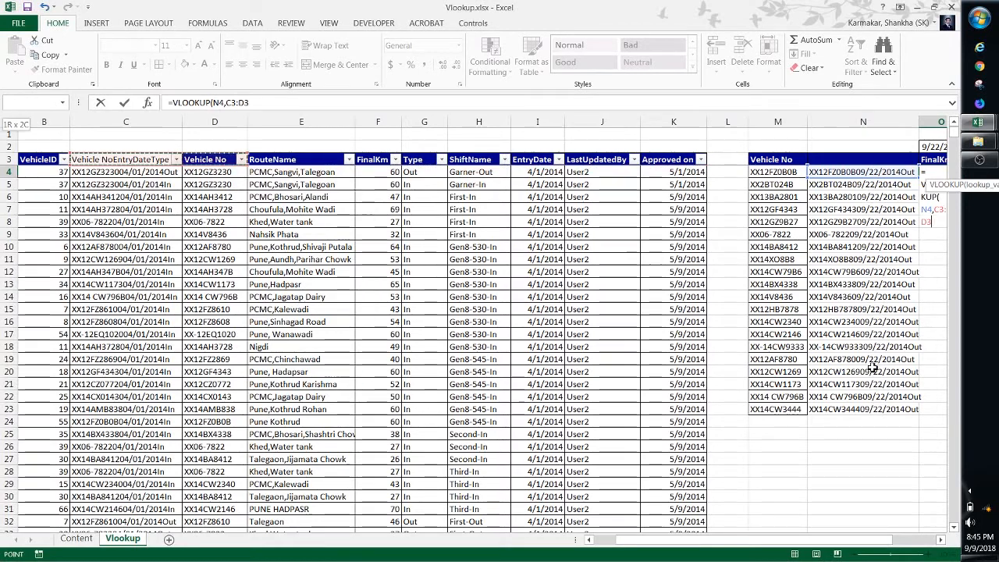
{"action": "key", "text": "ctrl+shift+Down"}
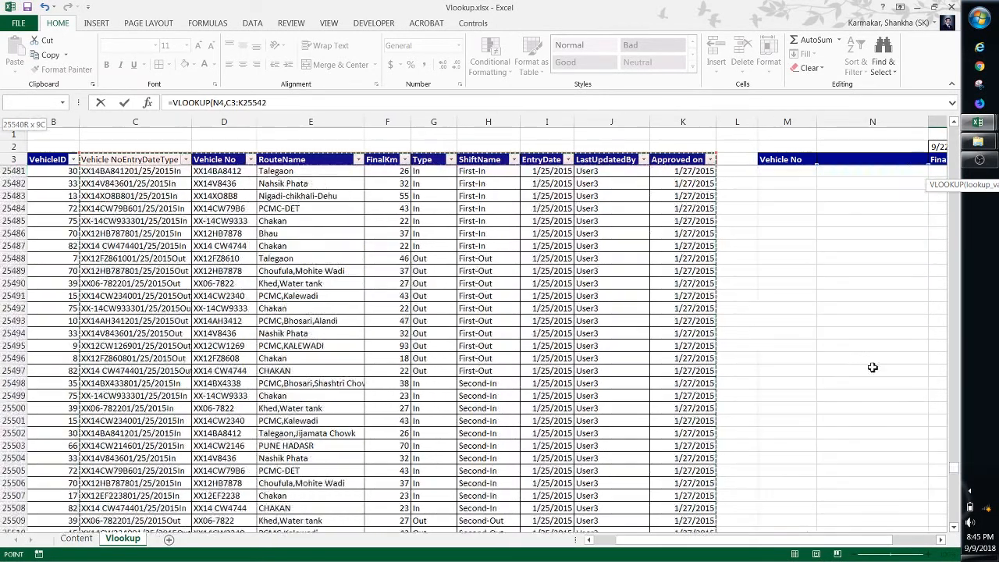
{"action": "key", "text": "F4"}
Finish the O4 VLOOKUP with column index 4 and exact match 0, and commit the formula
{"action": "type", "text": ",4,"}
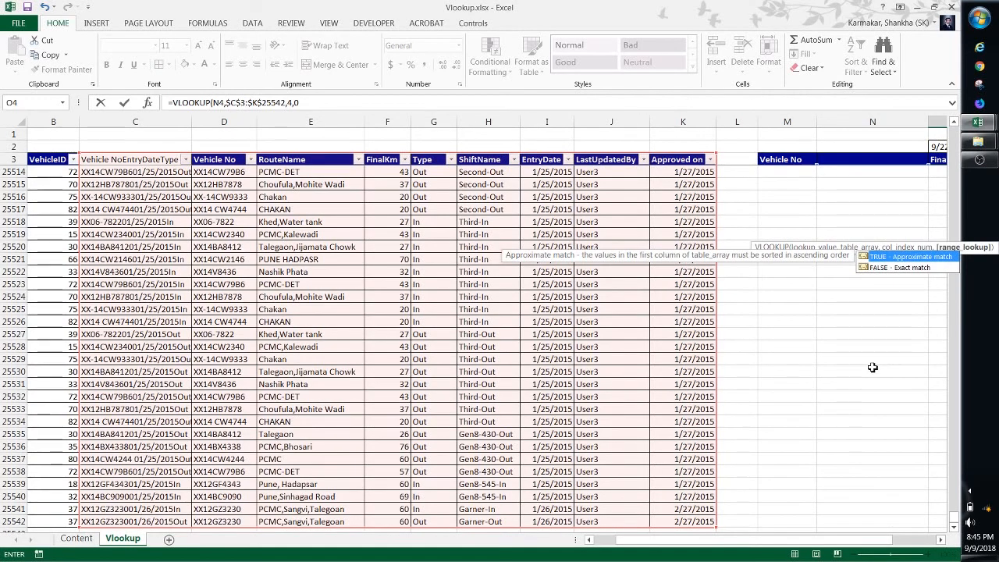
{"action": "type", "text": "0)"}
{"action": "key", "text": "ctrl+Return"}
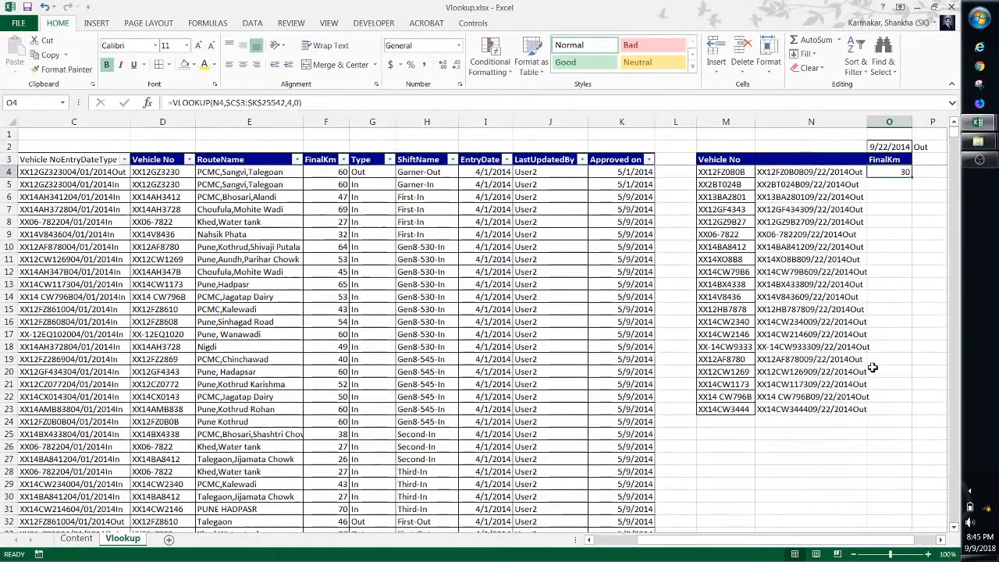
Copy the O4 VLOOKUP formula into the FinalKm cells down to O23
{"action": "key", "text": "ctrl+c"}
{"action": "key", "text": "Left"}
{"action": "key", "text": "ctrl+Down"}
{"action": "key", "text": "Right"}
{"action": "key", "text": "ctrl+shift+Up"}
{"action": "key", "text": "ctrl+v"}
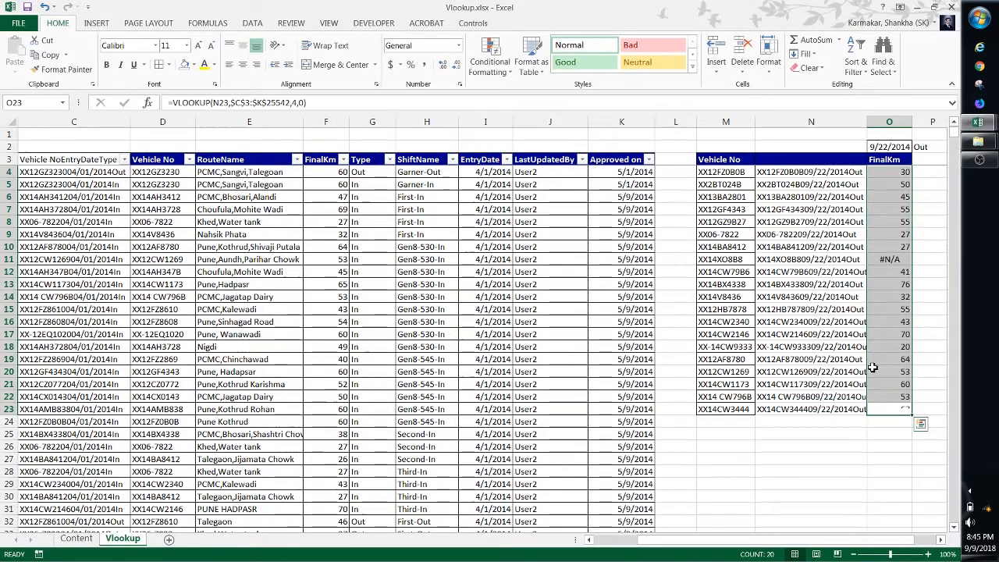
Examine the FinalKm results and check the Vehicle No, key and result in row 11
{"action": "key", "text": "Up"}
{"action": "key", "text": "Up"}
{"action": "key", "text": "Up"}
{"action": "key", "text": "Up"}
{"action": "key", "text": "Up"}
{"action": "key", "text": "Up"}
{"action": "key", "text": "Up"}
{"action": "key", "text": "Up"}
{"action": "key", "text": "Up"}
{"action": "key", "text": "Up"}
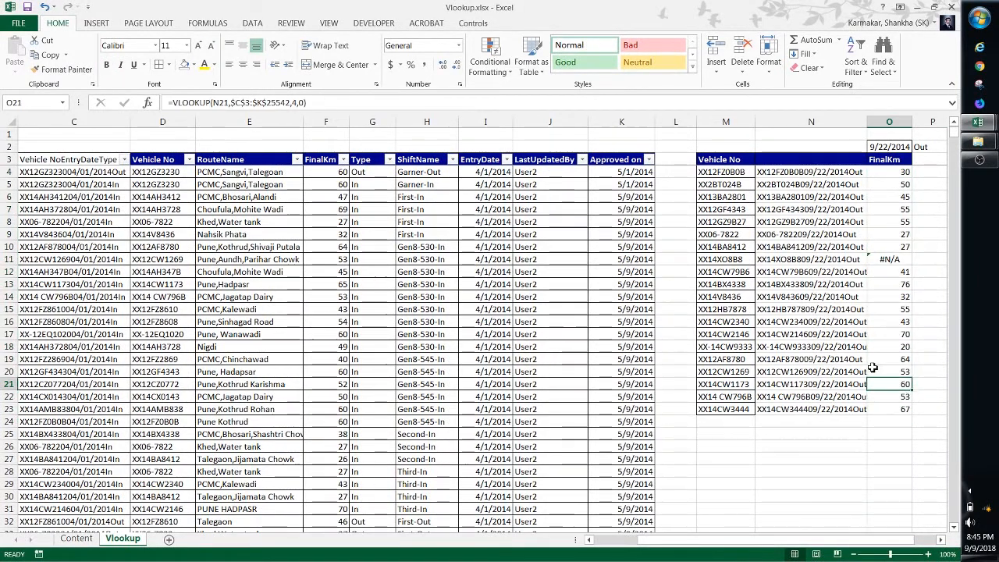
{"action": "key", "text": "Left"}
{"action": "key", "text": "Left"}
{"action": "key", "text": "Up"}
{"action": "key", "text": "Up"}
{"action": "key", "text": "Right"}
{"action": "key", "text": "Left"}
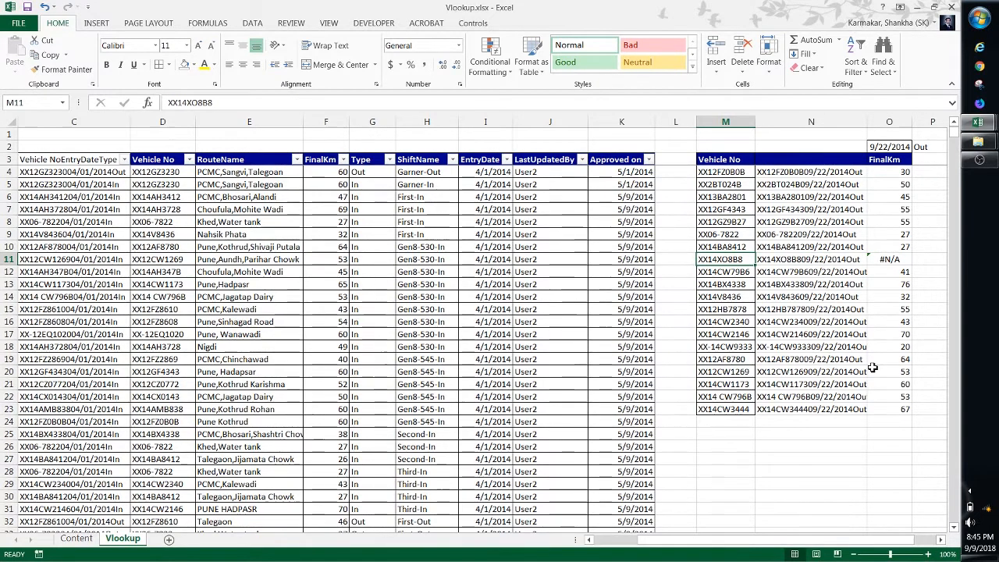
{"action": "key", "text": "Right"}
{"action": "key", "text": "Right"}
{"action": "key", "text": "Right"}
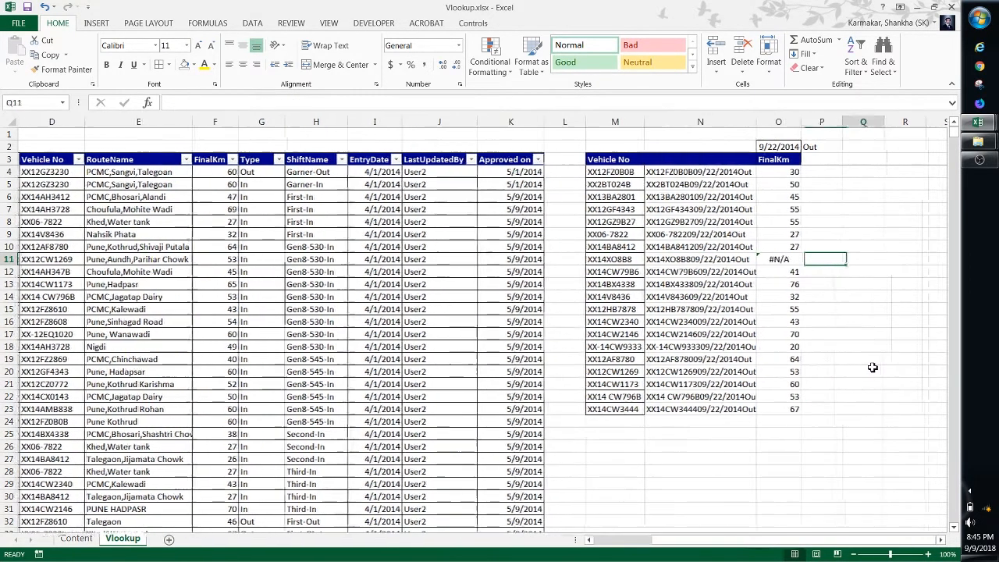
Delete the helper key column N between Vehicle No and FinalKm in the lookup table
{"action": "key", "text": "Left"}
{"action": "key", "text": "Up"}
{"action": "key", "text": "Up"}
{"action": "key", "text": "Up"}
{"action": "key", "text": "Up"}
{"action": "key", "text": "Up"}
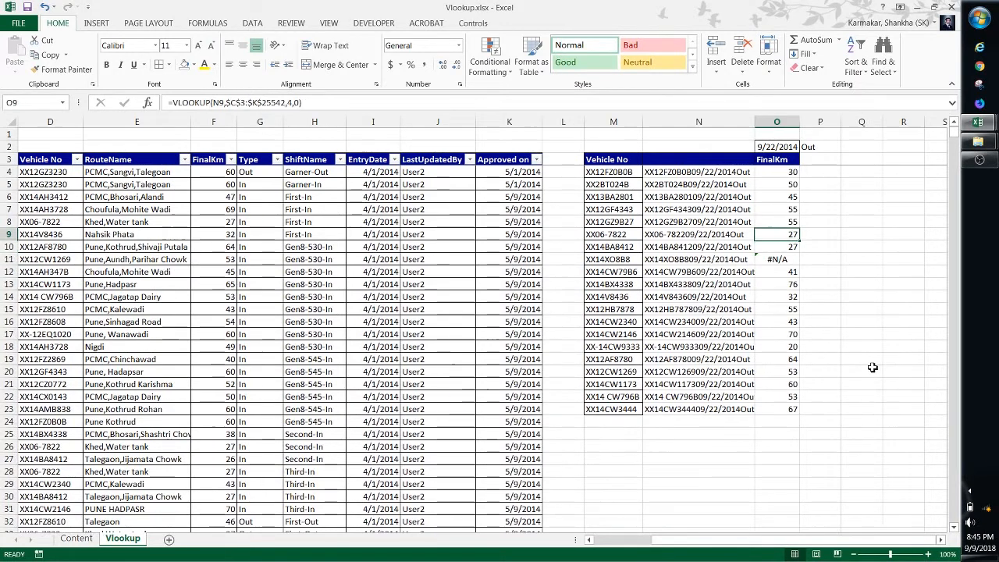
{"action": "key", "text": "Up"}
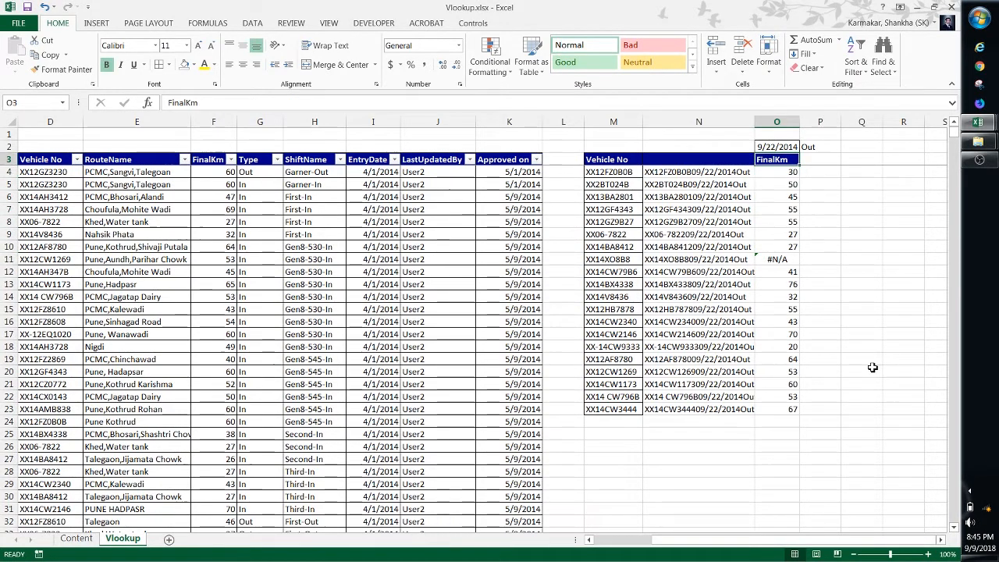
{"action": "key", "text": "Right"}
{"action": "key", "text": "Right"}
{"action": "key", "text": "Left"}
{"action": "key", "text": "Left"}
{"action": "key", "text": "Left"}
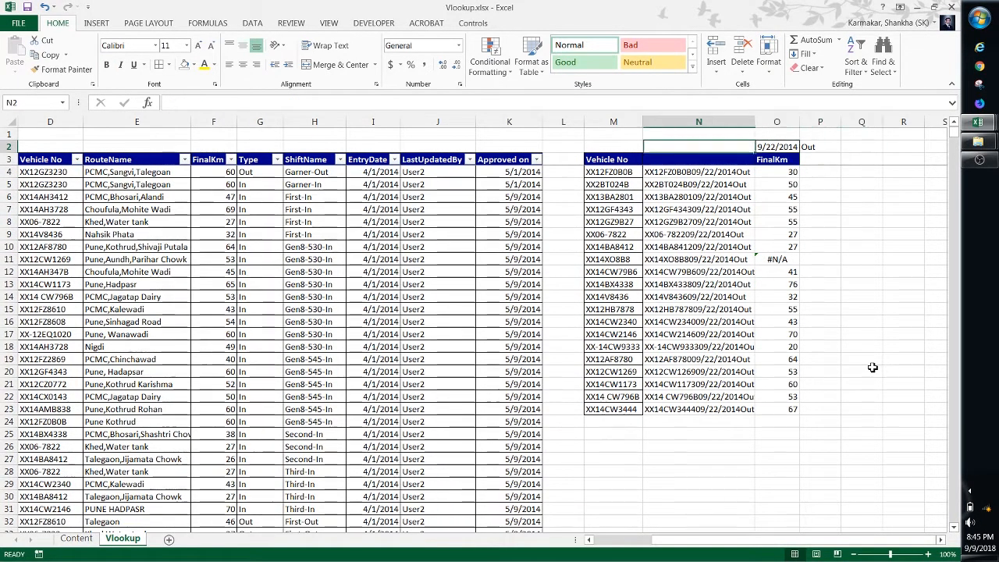
{"action": "key", "text": "ctrl+space"}
{"action": "key", "text": "ctrl+minus"}
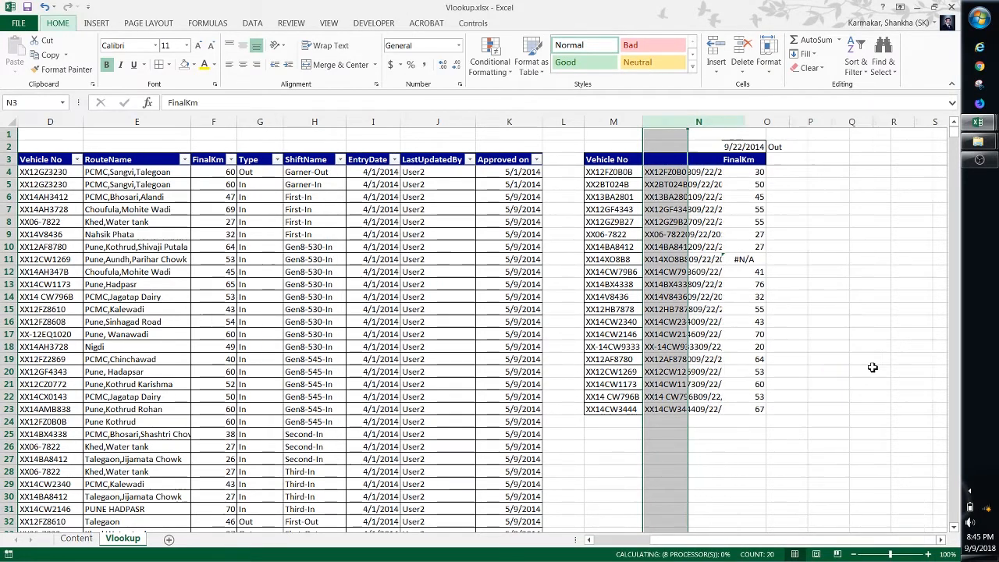
In FinalKm cell N4, replace the broken #REF! lookup value of the VLOOKUP with Vehicle No cell M4
{"action": "key", "text": "Up"}
{"action": "key", "text": "Down"}
{"action": "key", "text": "F2"}
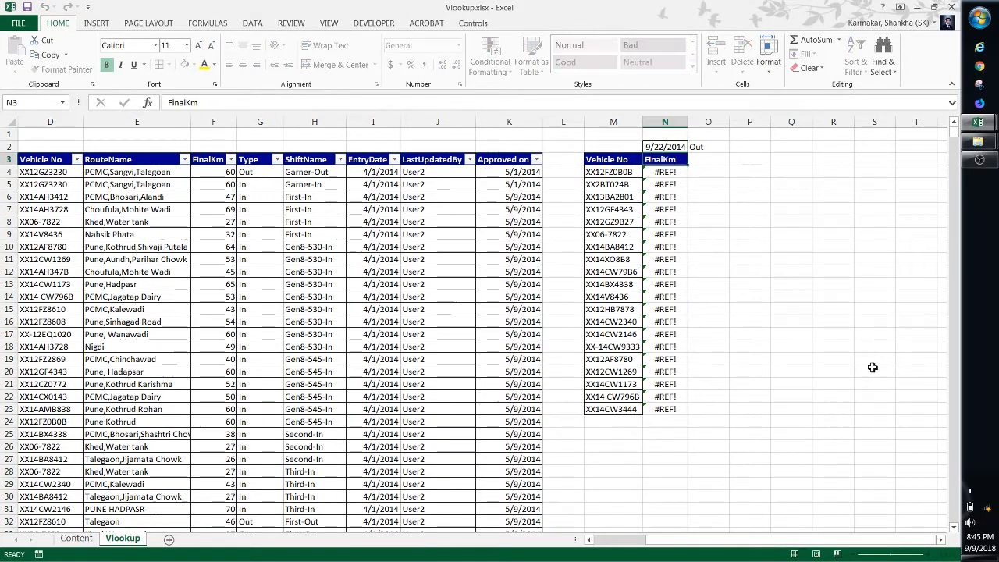
{"action": "key", "text": "Left"}
{"action": "key", "text": "Left"}
{"action": "key", "text": "Left"}
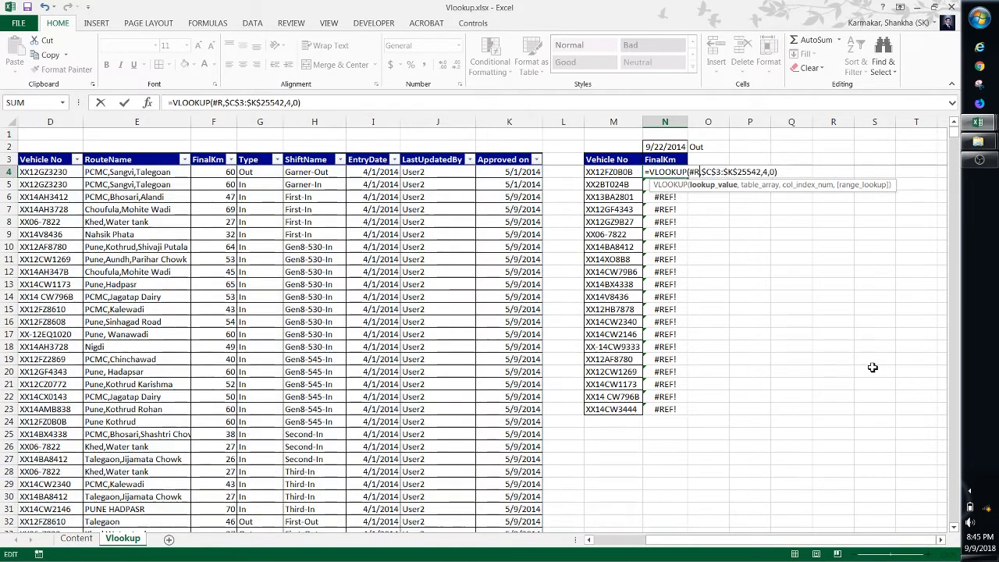
{"action": "key", "text": "BackSpace"}
{"action": "key", "text": "BackSpace"}
{"action": "key", "text": "BackSpace"}
{"action": "key", "text": "BackSpace"}
{"action": "key", "text": "BackSpace"}
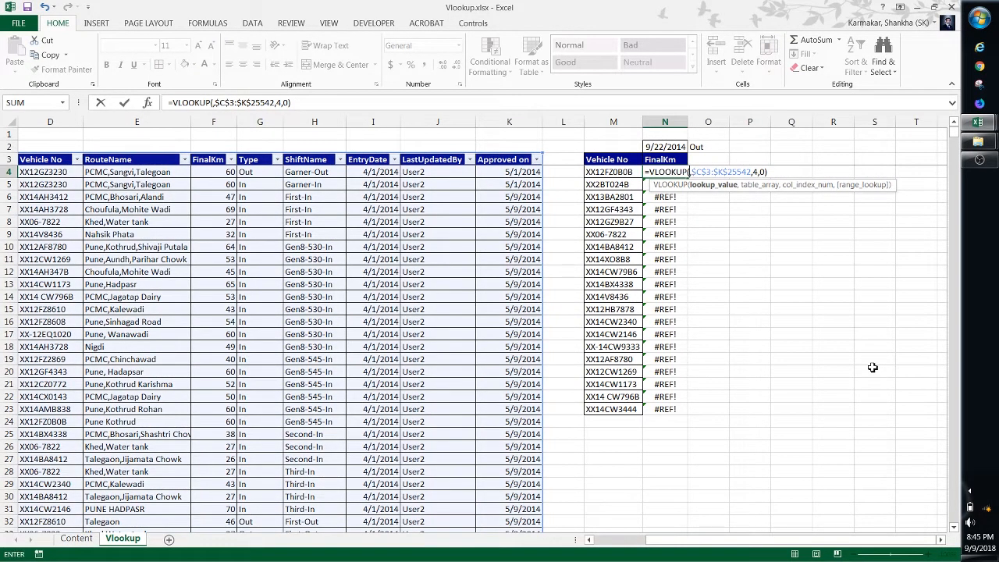
{"action": "key", "text": "Left"}
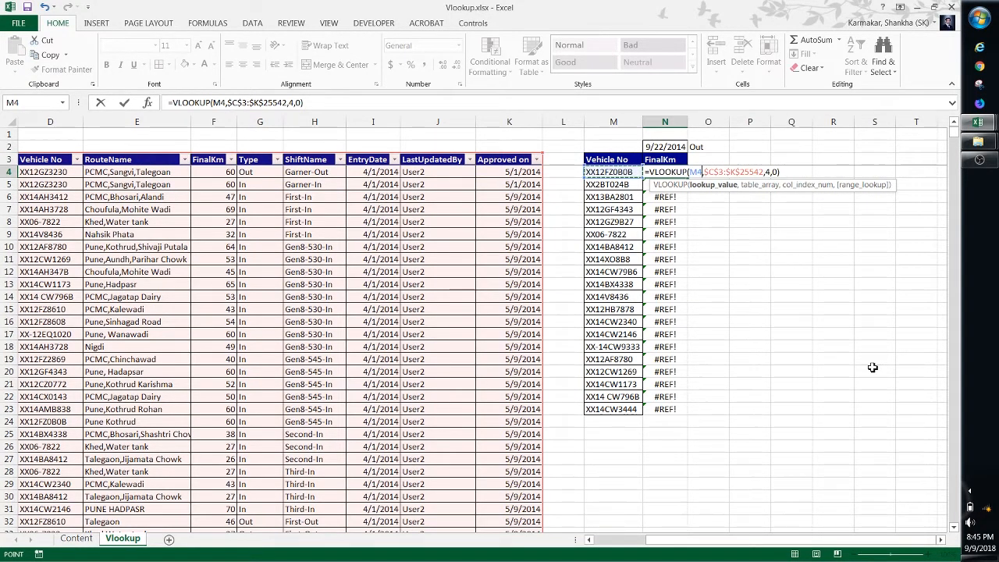
Append the entry date to the N4 lookup value as &TEXT($N$2,"mm/dd/yyyy"), with N2 as an absolute reference
{"action": "type", "text": "&text"}
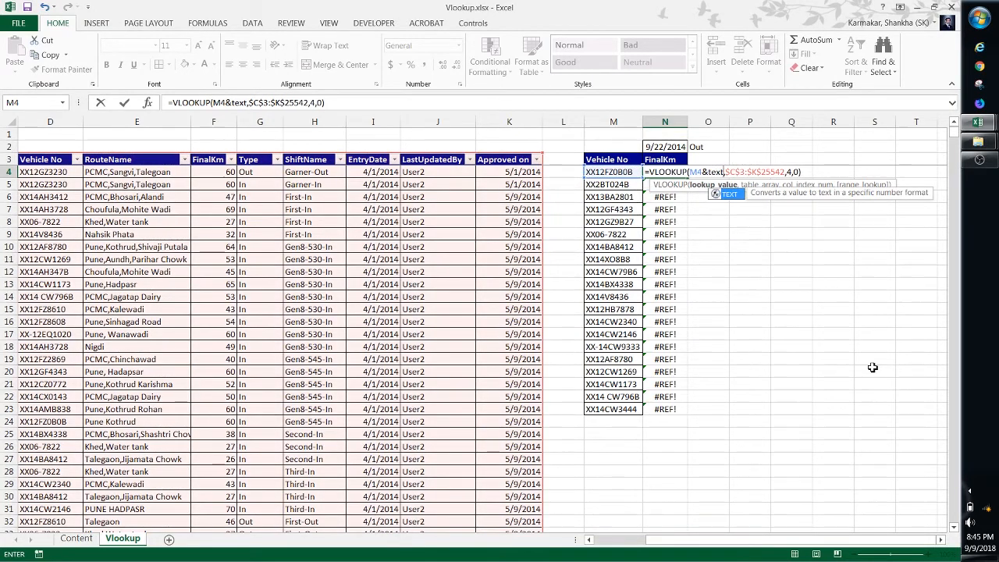
{"action": "key", "text": "Tab"}
{"action": "key", "text": "Up"}
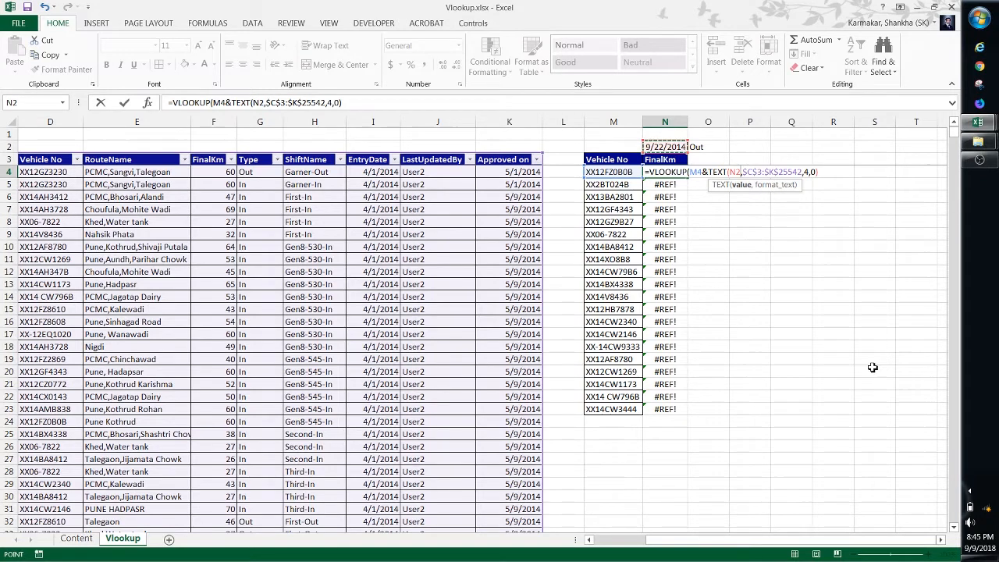
{"action": "key", "text": "F4"}
{"action": "type", "text": ",\""}
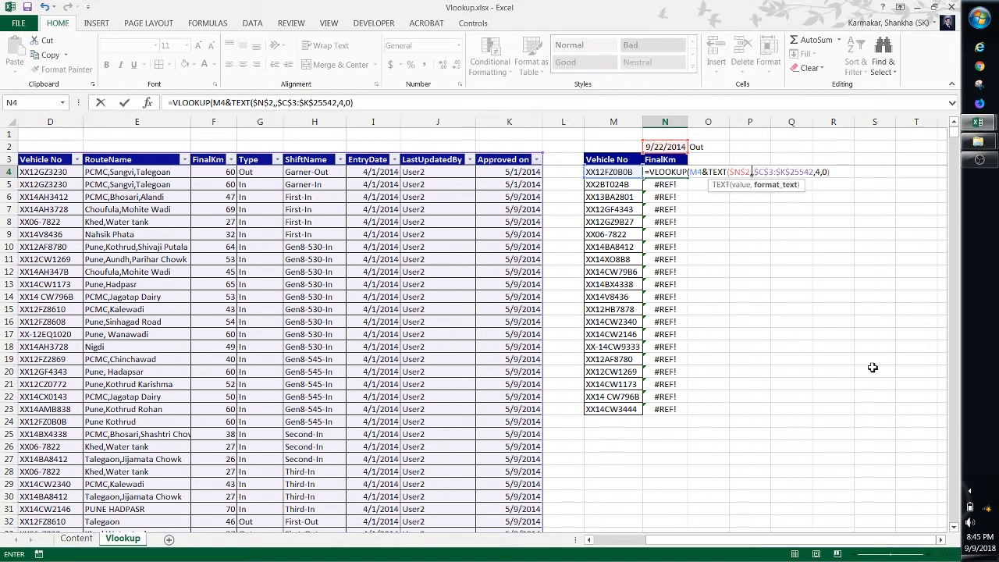
{"action": "type", "text": "mm"}
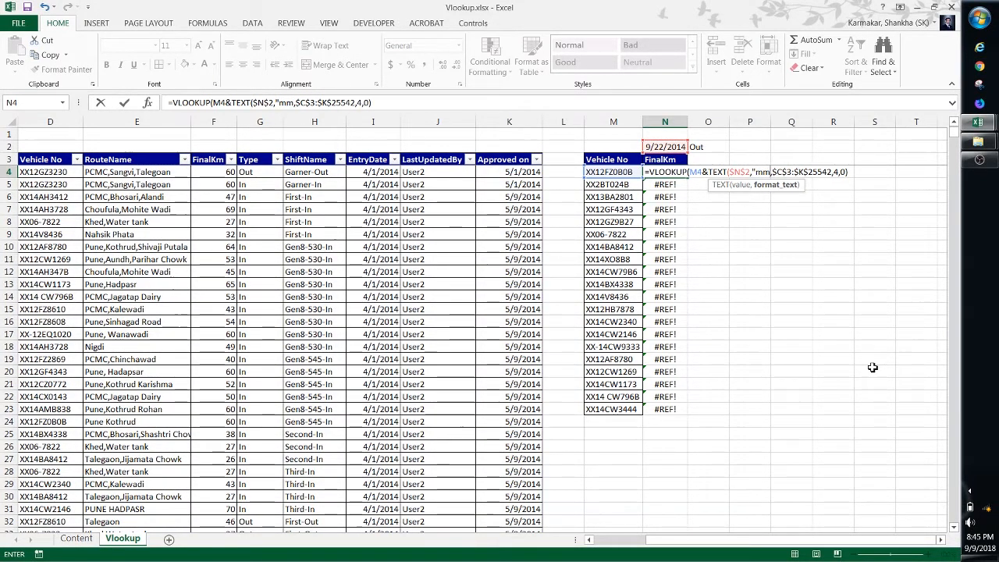
{"action": "type", "text": "/dd/y"}
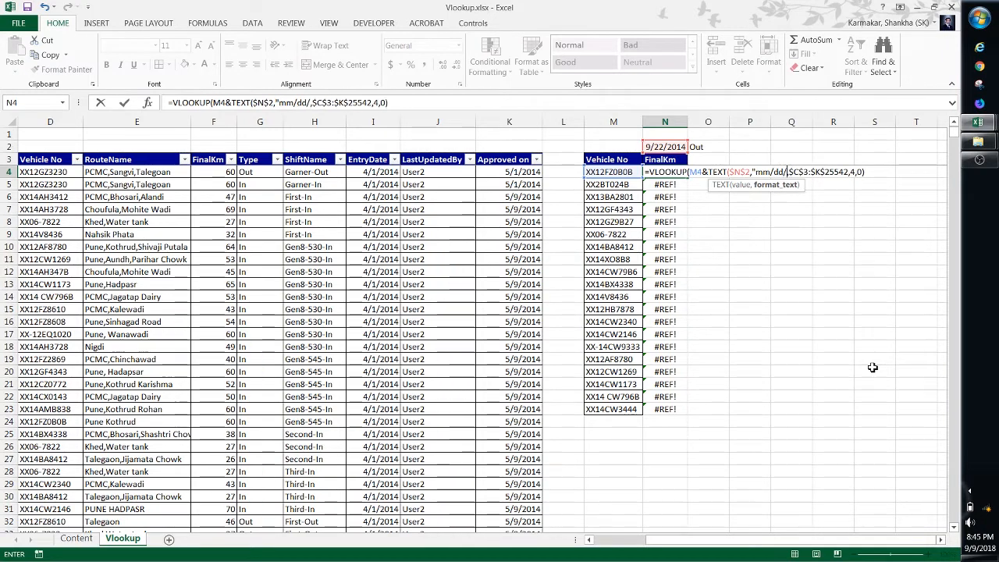
{"action": "type", "text": "yyy\""}
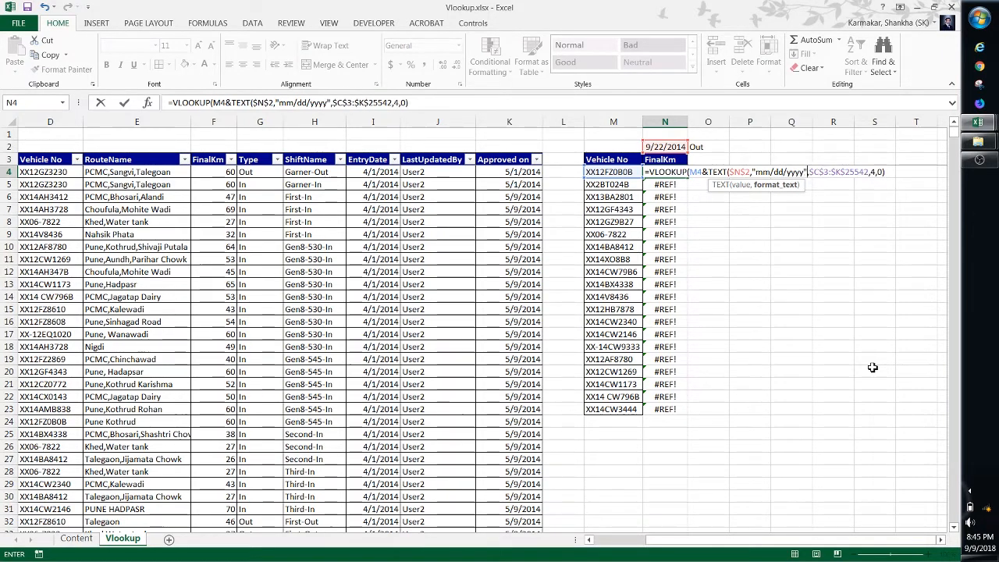
{"action": "type", "text": ")"}
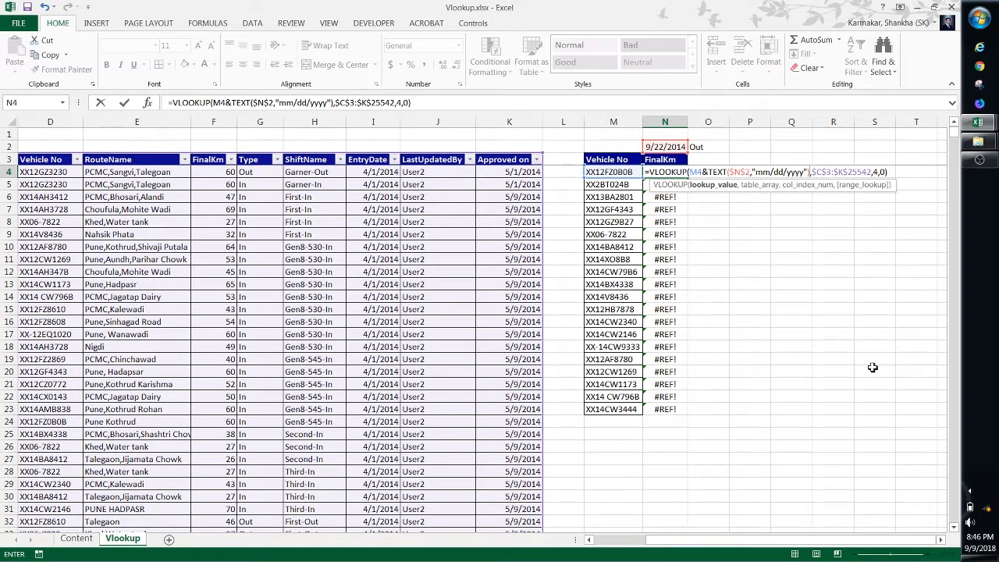
Append the Type cell to the N4 lookup value as the absolute reference &$O$2
{"action": "type", "text": "&"}
{"action": "key", "text": "Down"}
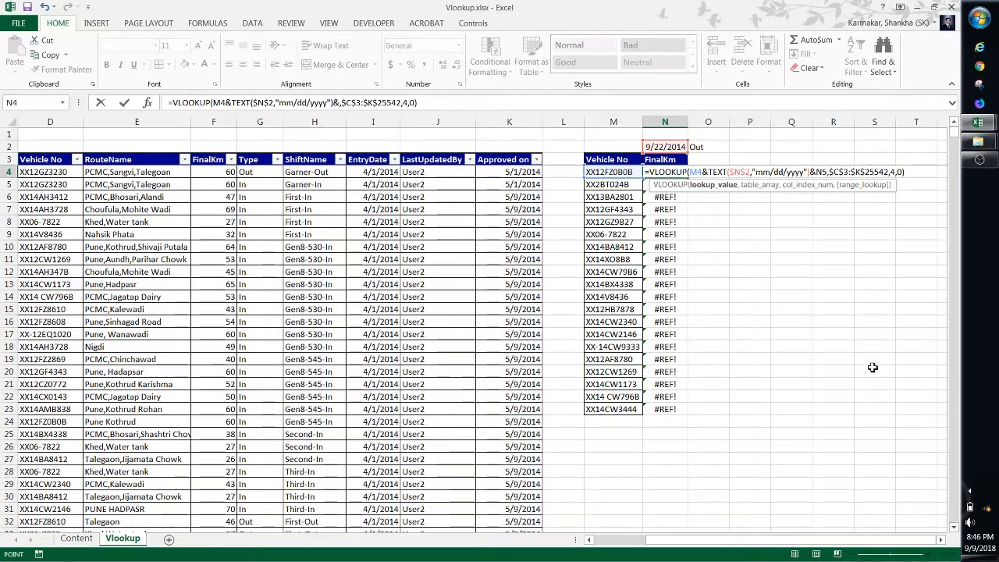
{"action": "key", "text": "Right"}
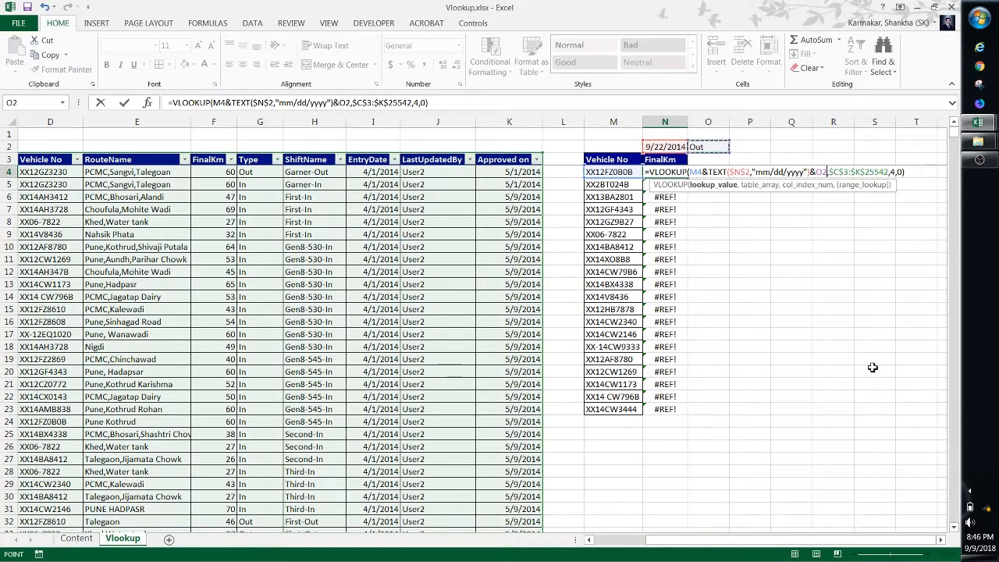
{"action": "key", "text": "F4"}
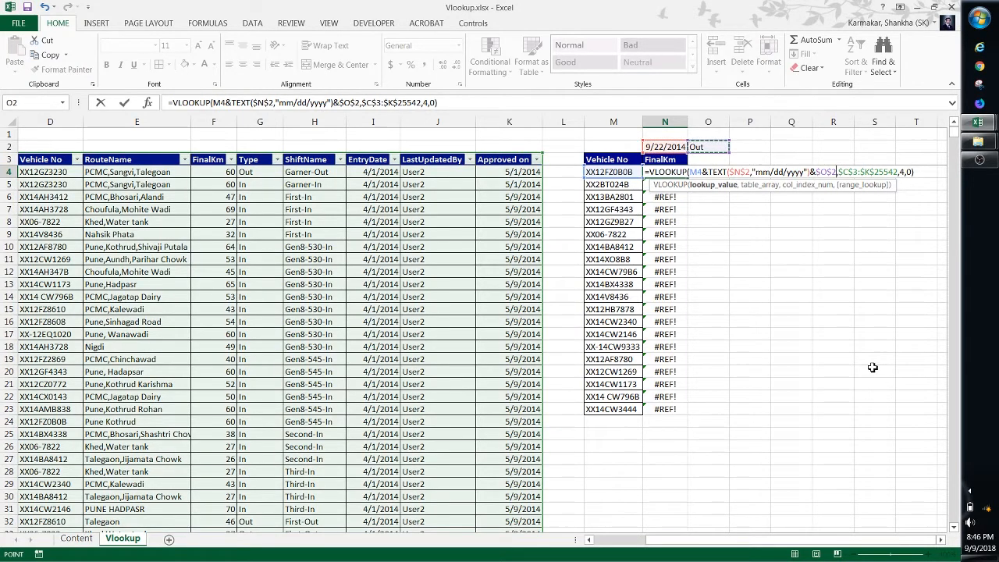
Commit the N4 VLOOKUP formula and fill it down the FinalKm column to N23
{"action": "key", "text": "ctrl+Return"}
{"action": "key", "text": "ctrl+shift+Down"}
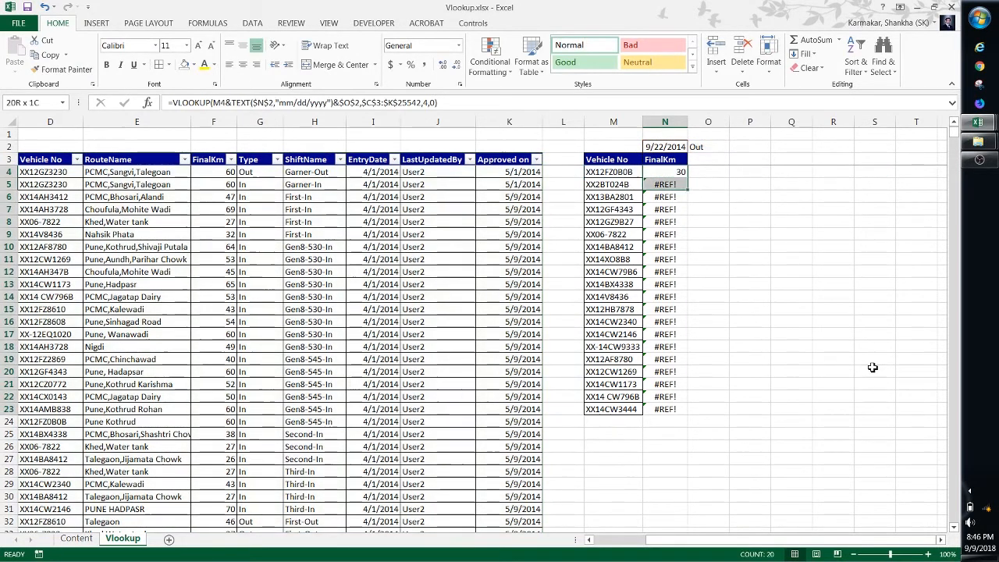
{"action": "key", "text": "ctrl+d"}
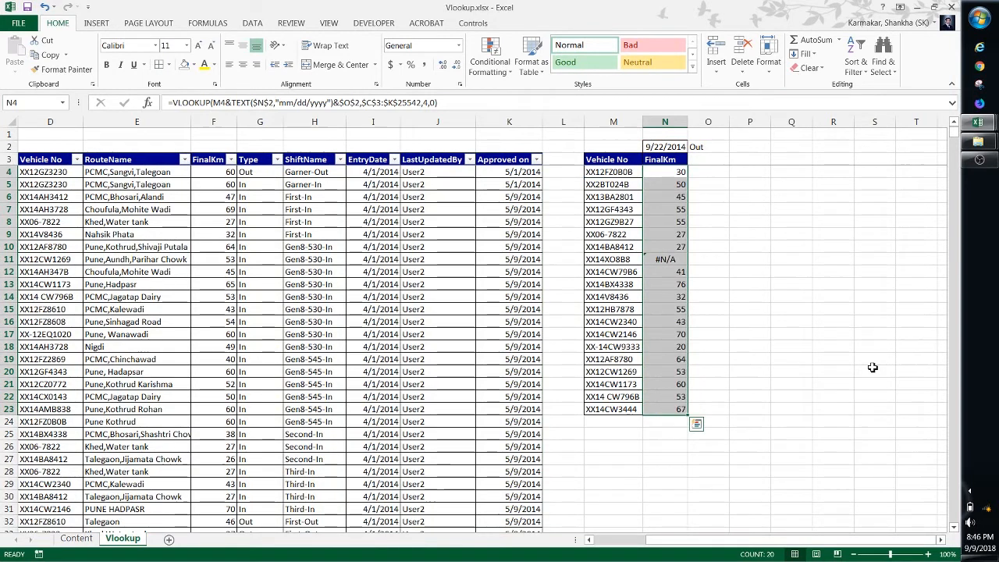
Review the first FinalKm results in column N and inspect the cell references in the N4 VLOOKUP formula
{"action": "key", "text": "Up"}
{"action": "key", "text": "Down"}
{"action": "key", "text": "Down"}
{"action": "key", "text": "Down"}
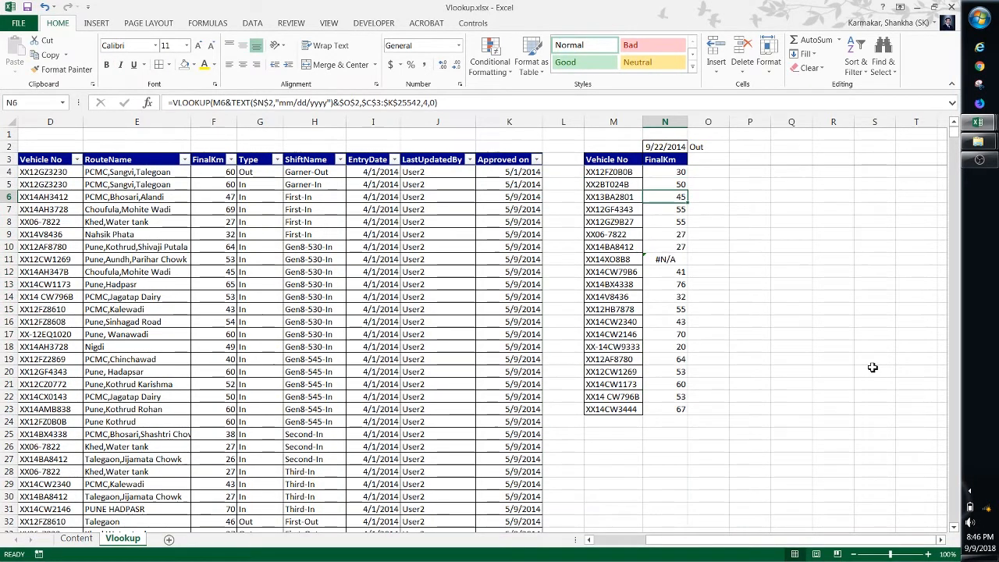
{"action": "key", "text": "Down"}
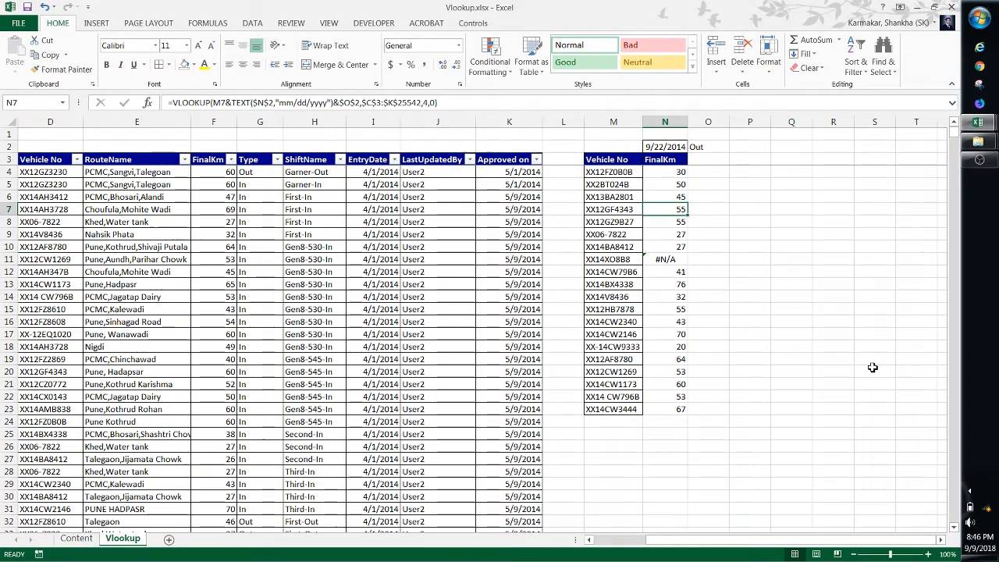
{"action": "key", "text": "Left"}
{"action": "key", "text": "Right"}
{"action": "key", "text": "Up"}
{"action": "key", "text": "Up"}
{"action": "key", "text": "Up"}
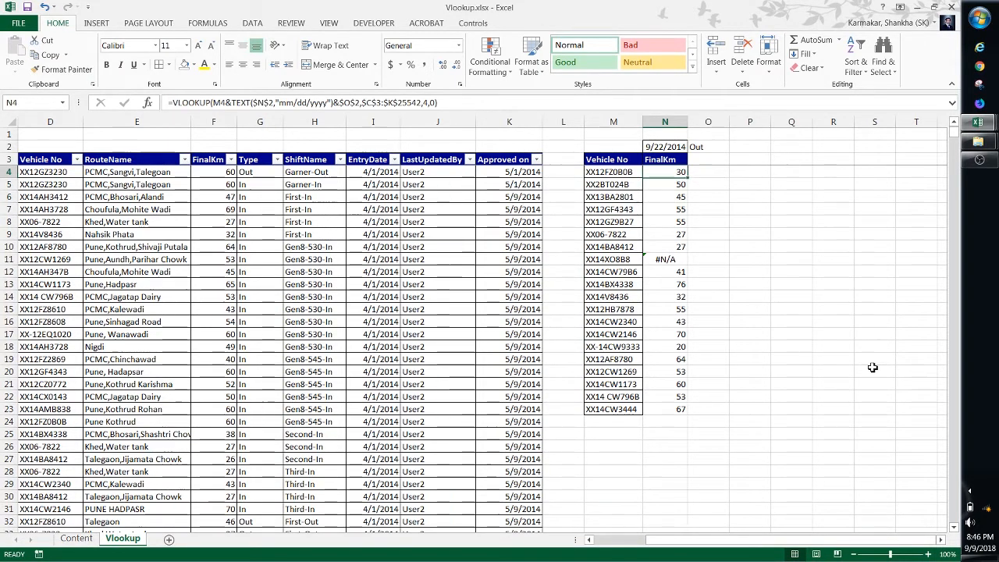
{"action": "key", "text": "F2"}
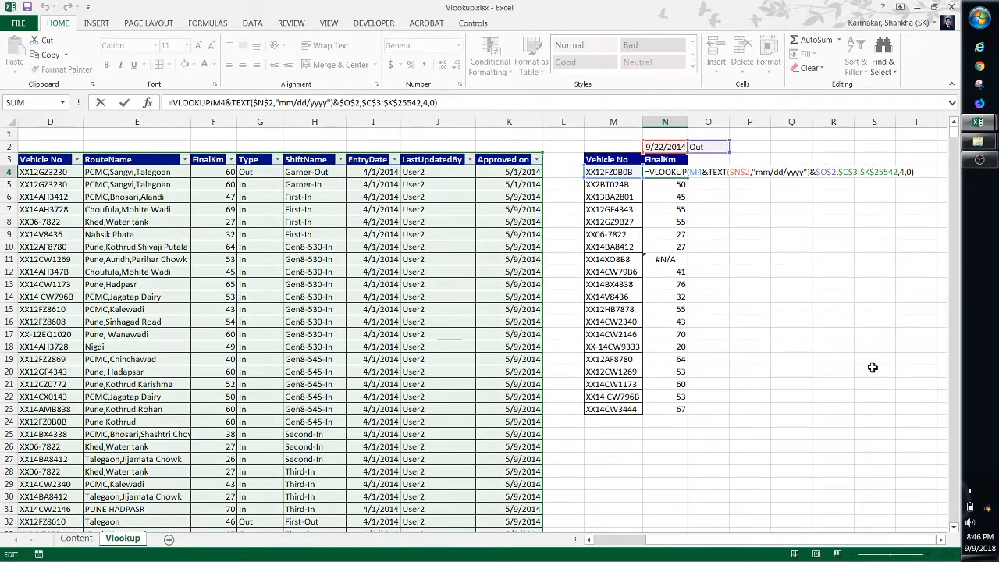
{"action": "key", "text": "Return"}
{"action": "key", "text": "Up"}
{"action": "key", "text": "Up"}
{"action": "key", "text": "Up"}
{"action": "key", "text": "Down"}
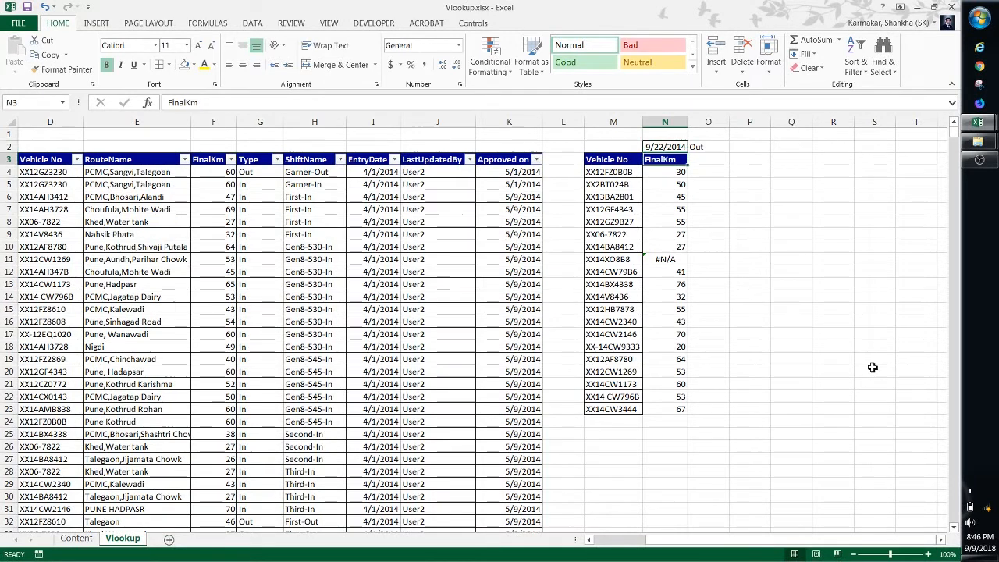
Copy the first record's entry date, 4/1/2014, from I4 into the lookup date cell N2
{"action": "key", "text": "Left"}
{"action": "key", "text": "Left"}
{"action": "key", "text": "Left"}
{"action": "key", "text": "Left"}
{"action": "key", "text": "Left"}
{"action": "key", "text": "Down"}
{"action": "key", "text": "ctrl+c"}
{"action": "key", "text": "Right"}
{"action": "key", "text": "Right"}
{"action": "key", "text": "Right"}
{"action": "key", "text": "Right"}
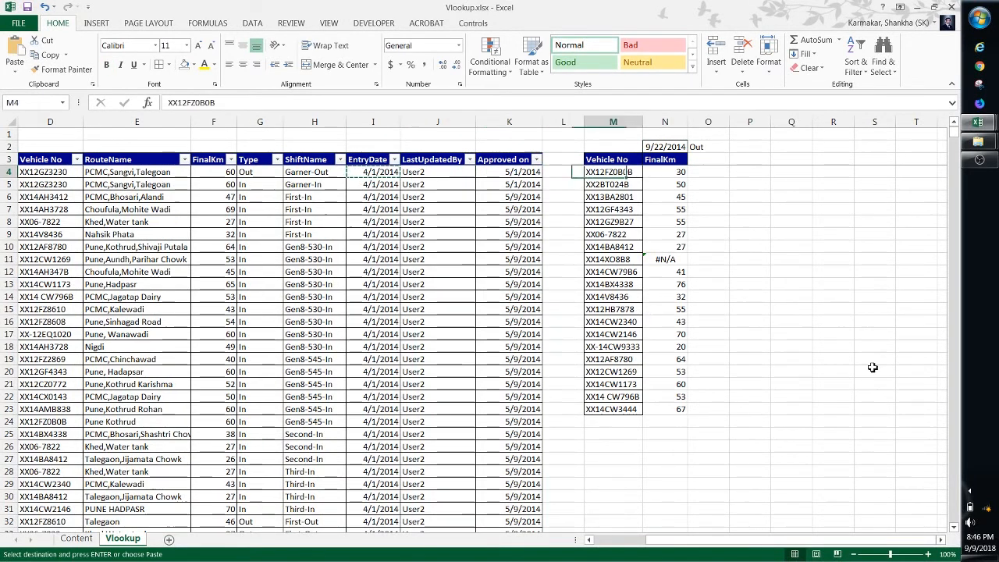
{"action": "key", "text": "Right"}
{"action": "key", "text": "Up"}
{"action": "key", "text": "Up"}
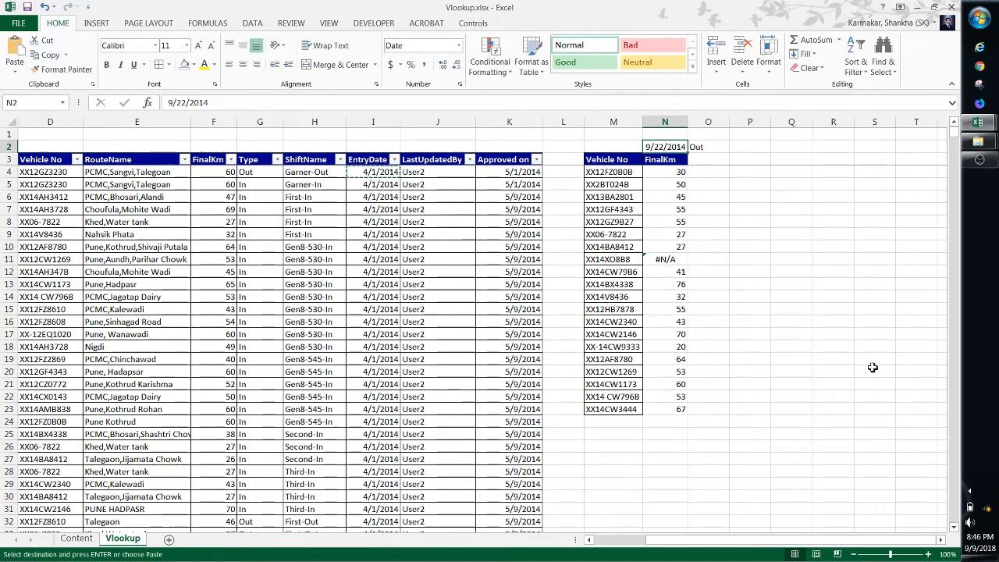
{"action": "key", "text": "Return"}
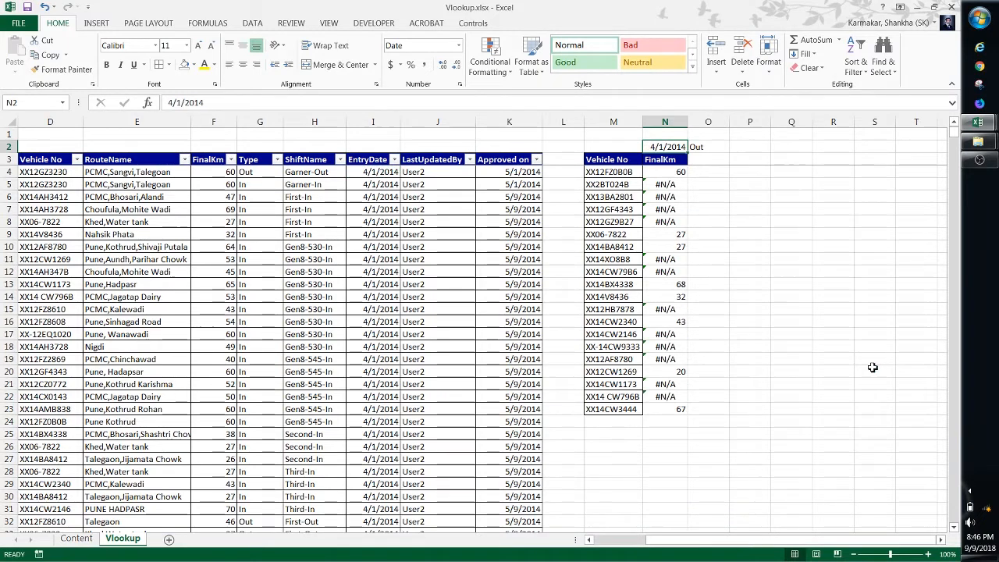
Change the trip type in cell O2 to In
{"action": "key", "text": "Right"}
{"action": "type", "text": "IN"}
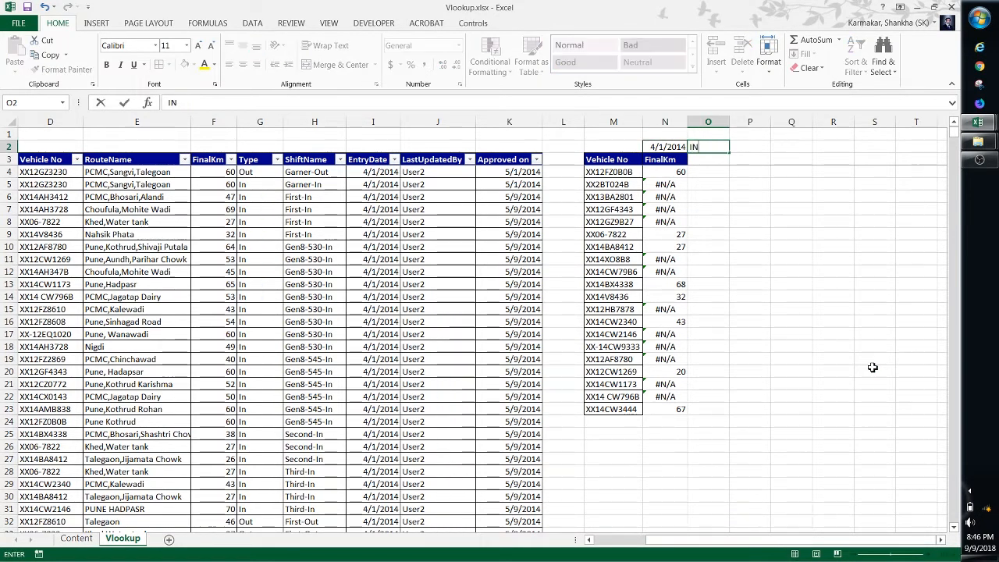
{"action": "key", "text": "BackSpace"}
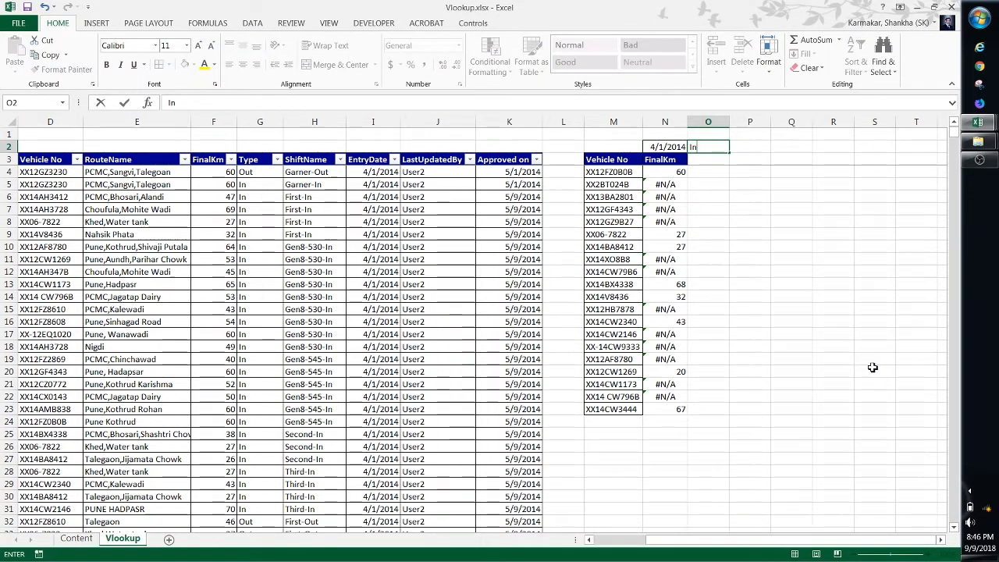
{"action": "type", "text": "n"}
{"action": "key", "text": "Return"}
Set the lookup date in cell N2 to 9/22/2014
{"action": "key", "text": "Up"}
{"action": "key", "text": "Left"}
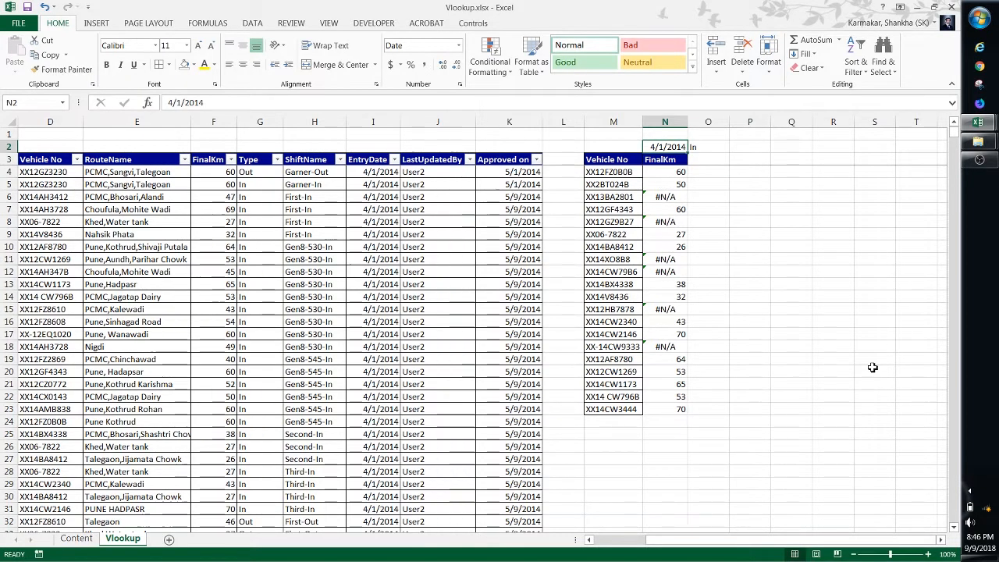
{"action": "type", "text": "9/22"}
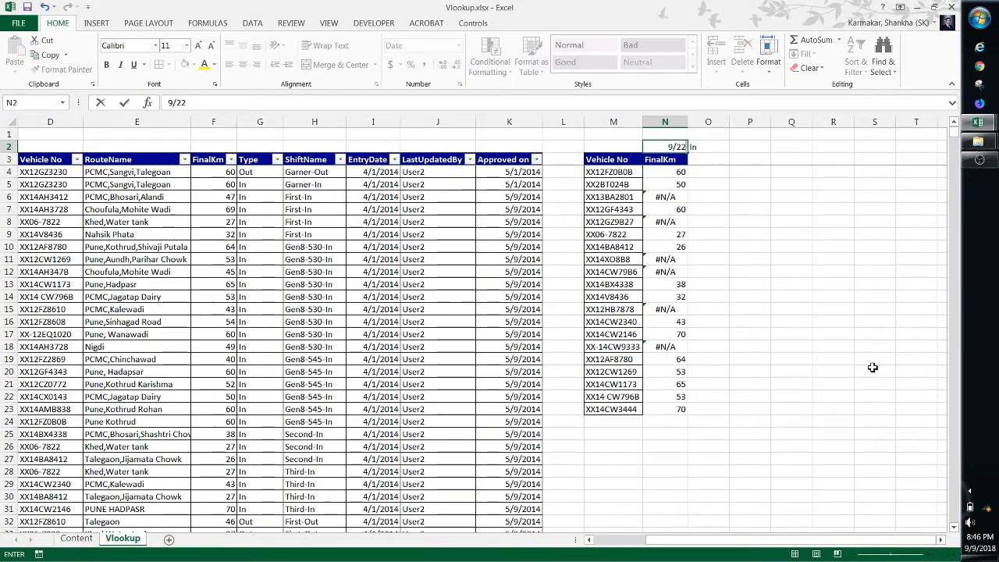
{"action": "type", "text": "/2018"}
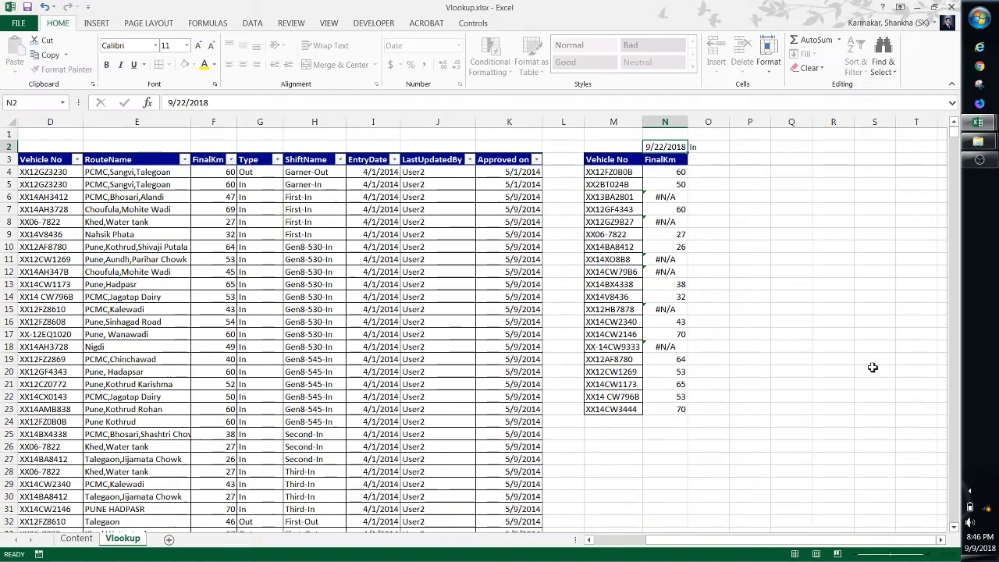
{"action": "key", "text": "Return"}
{"action": "key", "text": "Down"}
{"action": "key", "text": "Up"}
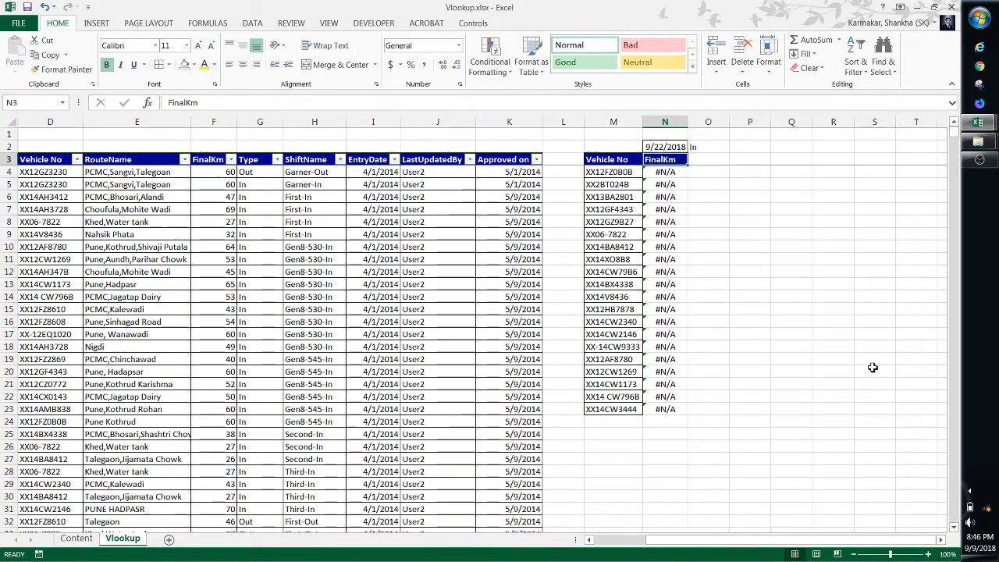
{"action": "key", "text": "Up"}
{"action": "key", "text": "F2"}
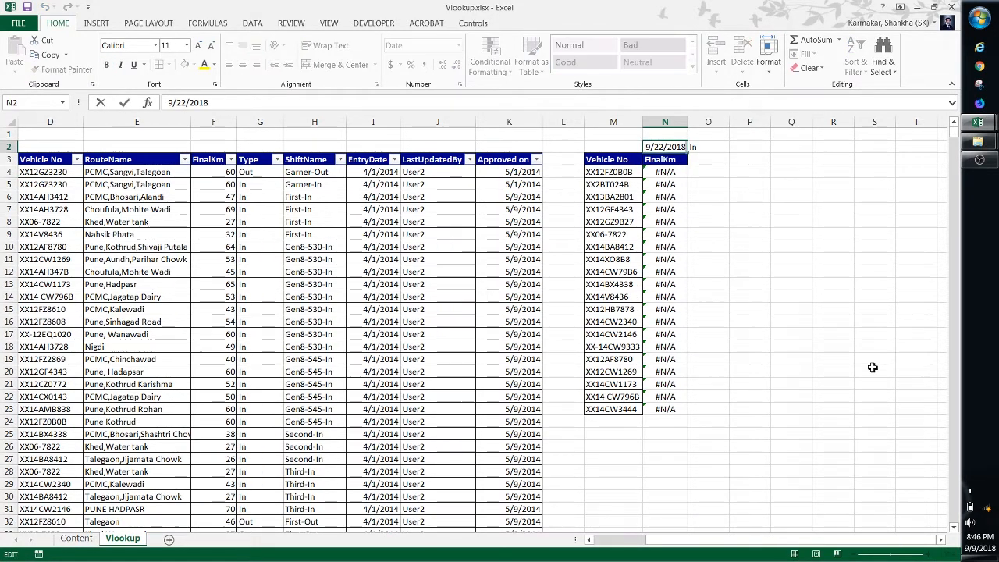
{"action": "key", "text": "BackSpace"}
{"action": "type", "text": "4"}
{"action": "key", "text": "Return"}
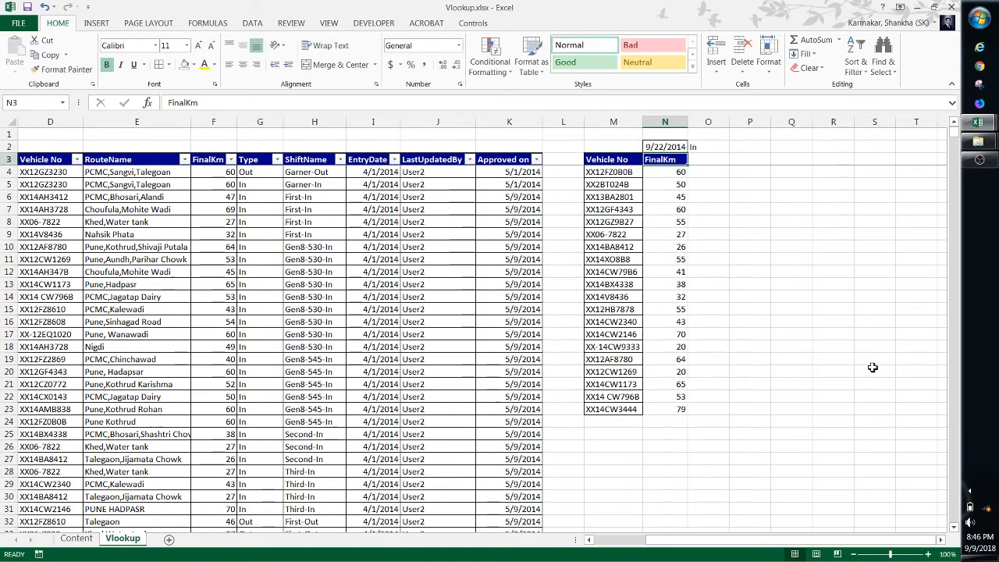
Examine the FinalKm lookup formulas and their results in column N from row 4 to row 12
{"action": "key", "text": "Down"}
{"action": "key", "text": "Down"}
{"action": "key", "text": "Down"}
{"action": "key", "text": "Down"}
{"action": "key", "text": "Down"}
{"action": "key", "text": "Down"}
{"action": "key", "text": "Down"}
{"action": "key", "text": "Down"}
{"action": "key", "text": "Down"}
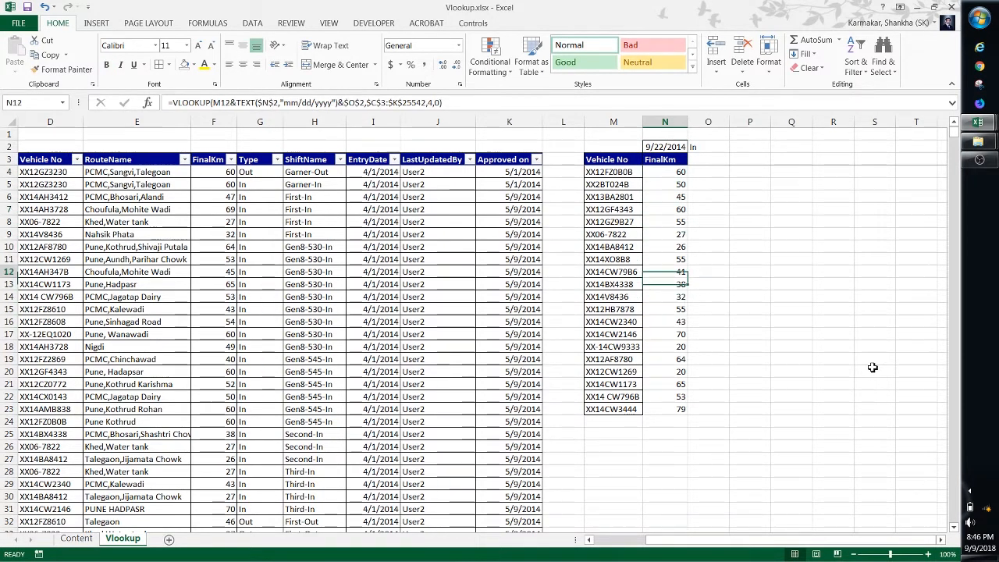
{"action": "key", "text": "Up"}
{"action": "key", "text": "Up"}
{"action": "key", "text": "Up"}
{"action": "key", "text": "Up"}
{"action": "key", "text": "Up"}
{"action": "key", "text": "Up"}
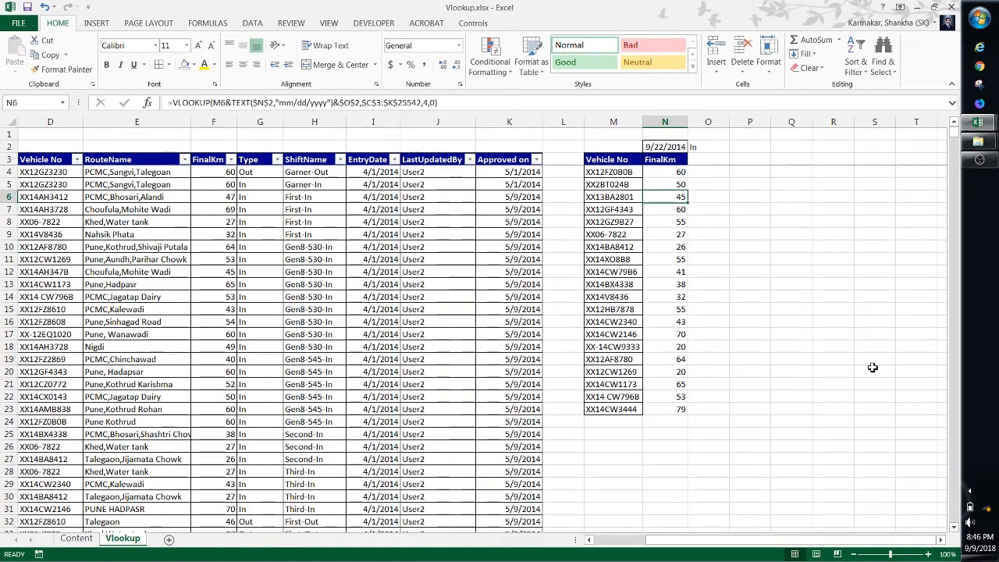
{"action": "key", "text": "Down"}
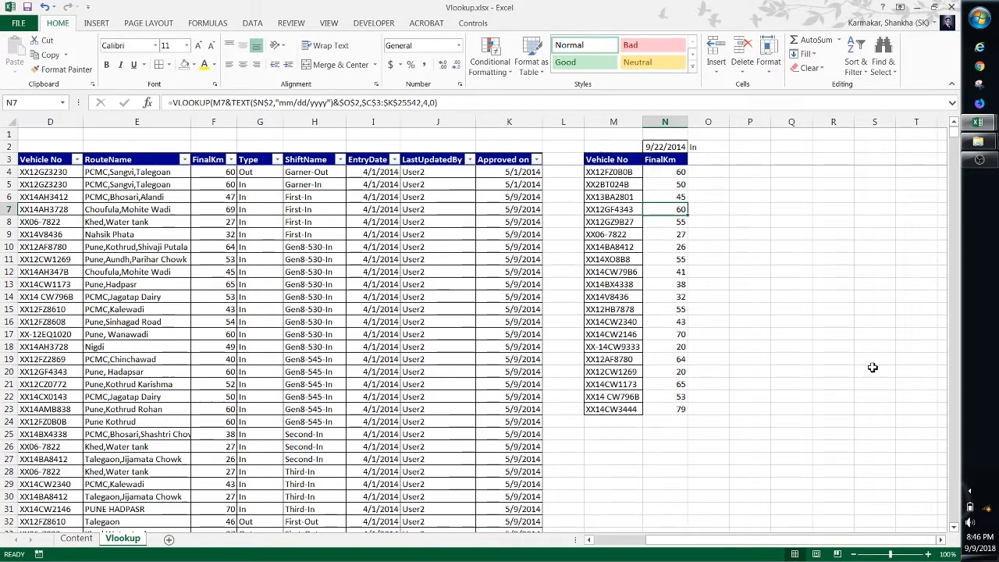
{"action": "key", "text": "Left"}
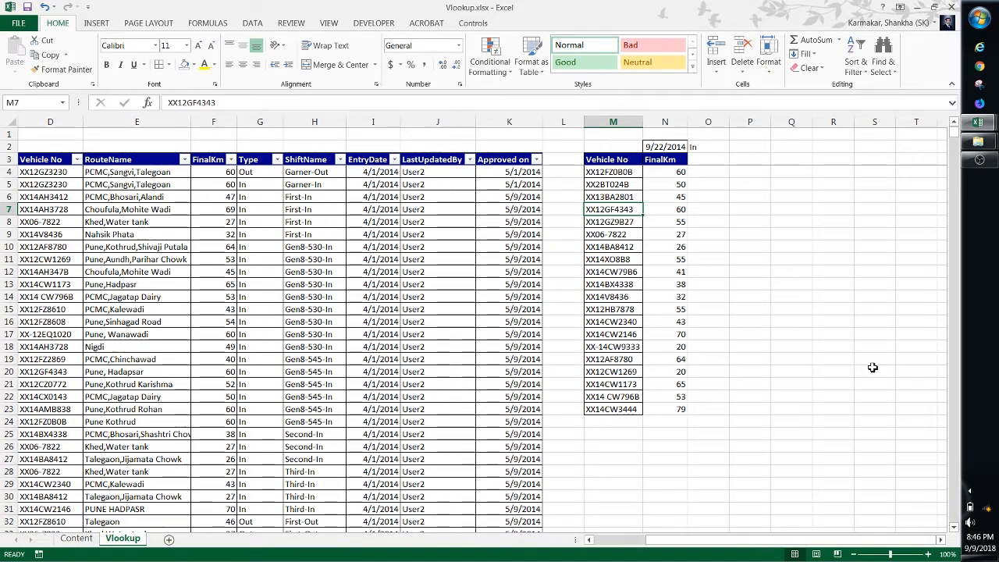
{"action": "key", "text": "F2"}
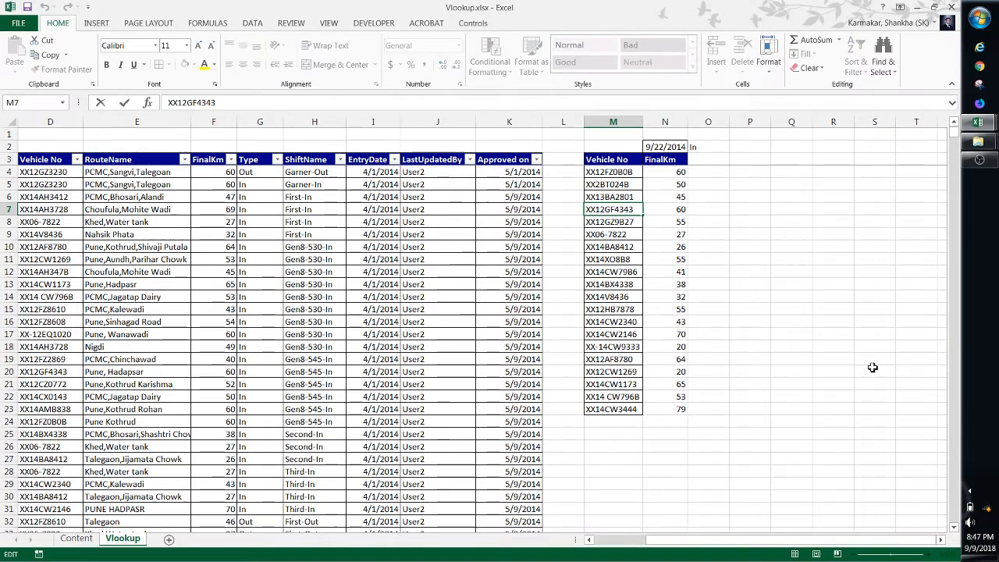
{"action": "type", "text": "K"}
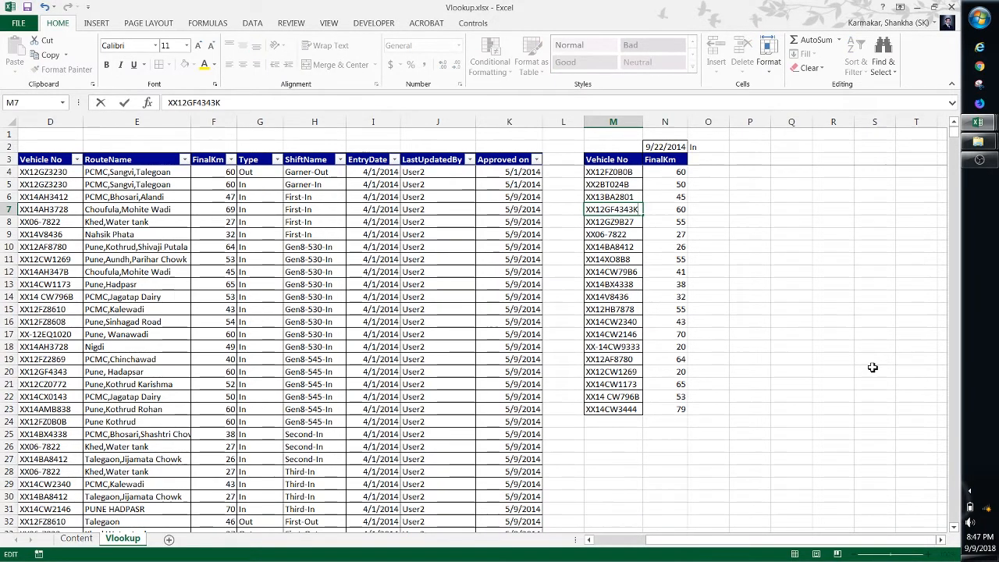
{"action": "key", "text": "Escape"}
Clear all the FinalKm lookup formulas from N4 to N23
{"action": "key", "text": "Right"}
{"action": "key", "text": "Up"}
{"action": "key", "text": "Up"}
{"action": "key", "text": "Up"}
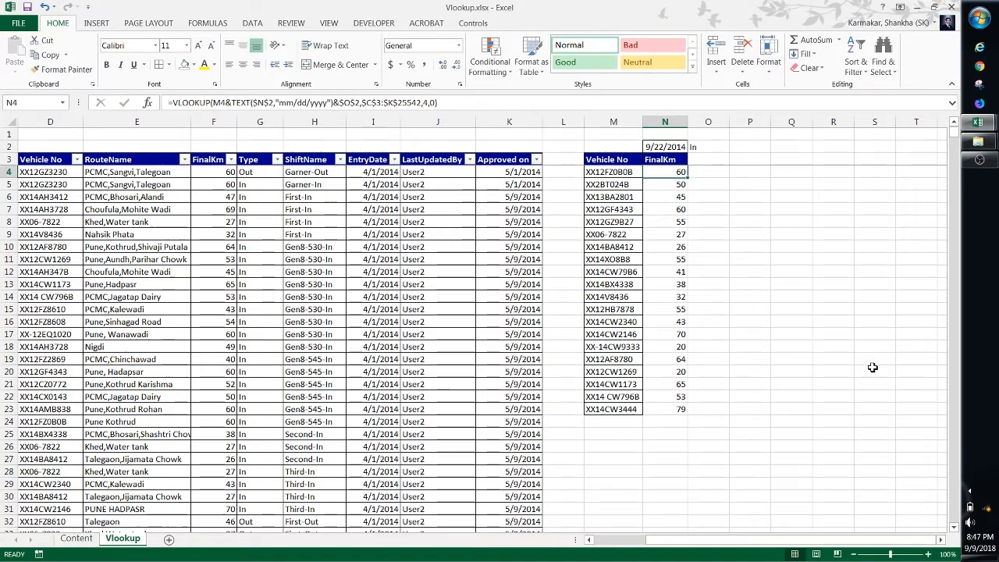
{"action": "key", "text": "Up"}
{"action": "key", "text": "Up"}
{"action": "key", "text": "Down"}
{"action": "key", "text": "Down"}
{"action": "key", "text": "Down"}
{"action": "key", "text": "Up"}
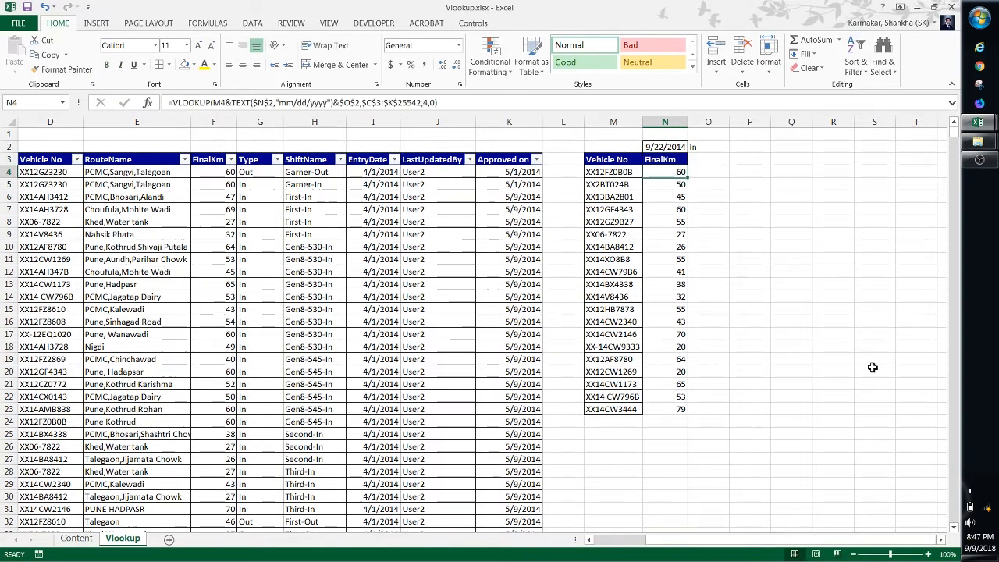
{"action": "key", "text": "ctrl+shift+Down"}
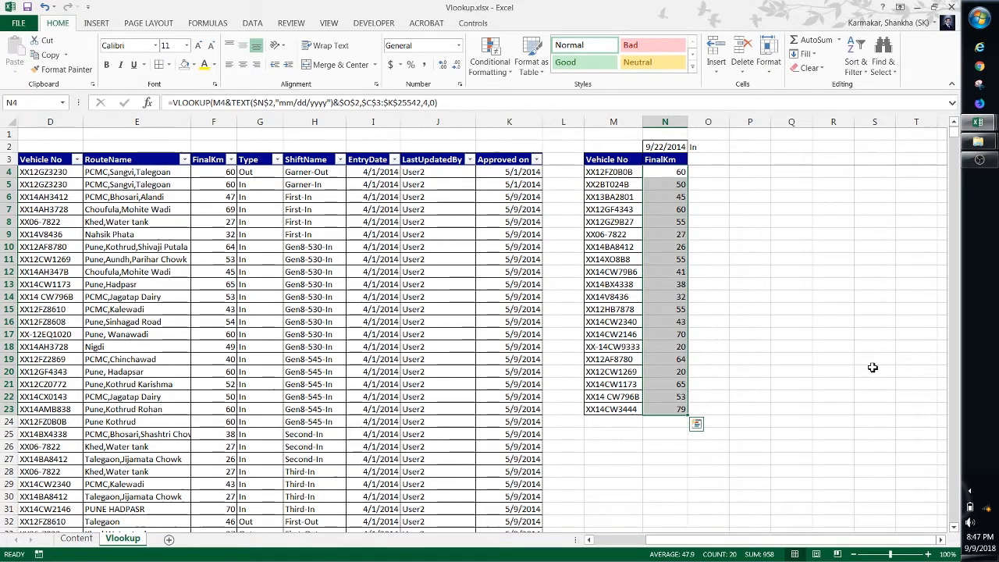
{"action": "key", "text": "Delete"}
{"action": "key", "text": "Up"}
{"action": "key", "text": "Up"}
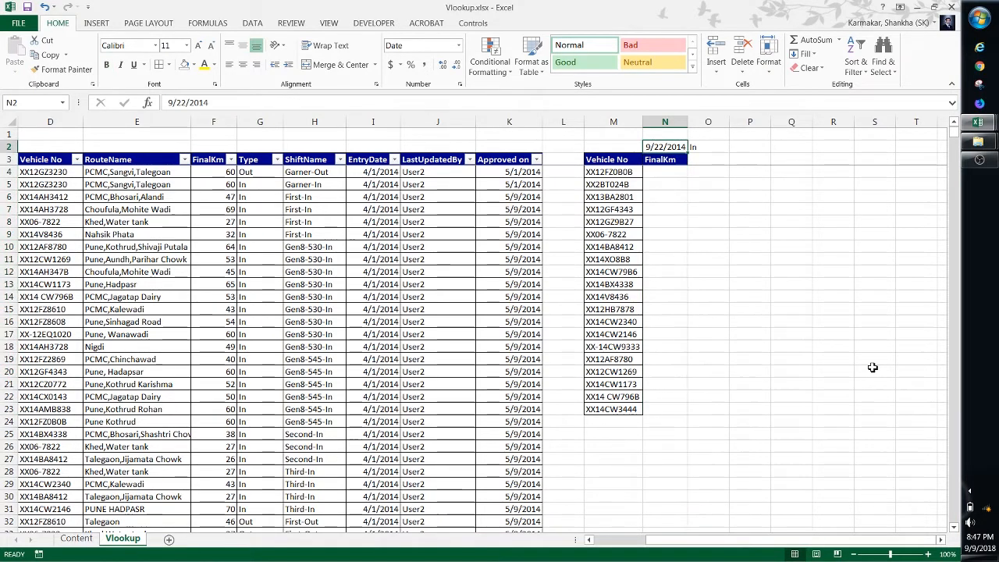
Start a VLOOKUP formula in N4 with the vehicle number in M4 as the lookup value
{"action": "key", "text": "Down"}
{"action": "key", "text": "Down"}
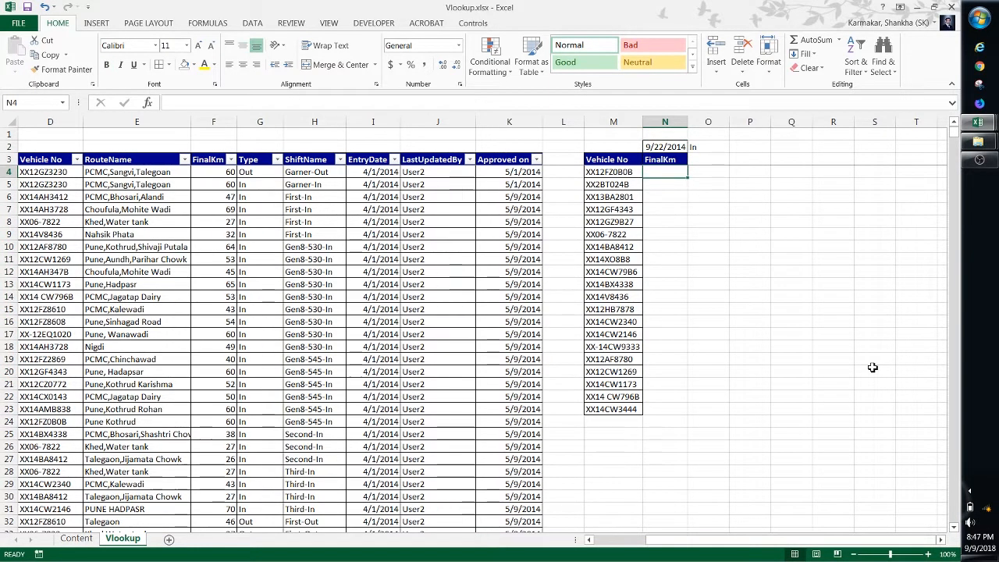
{"action": "type", "text": "=vl"}
{"action": "key", "text": "Tab"}
{"action": "key", "text": "Left"}
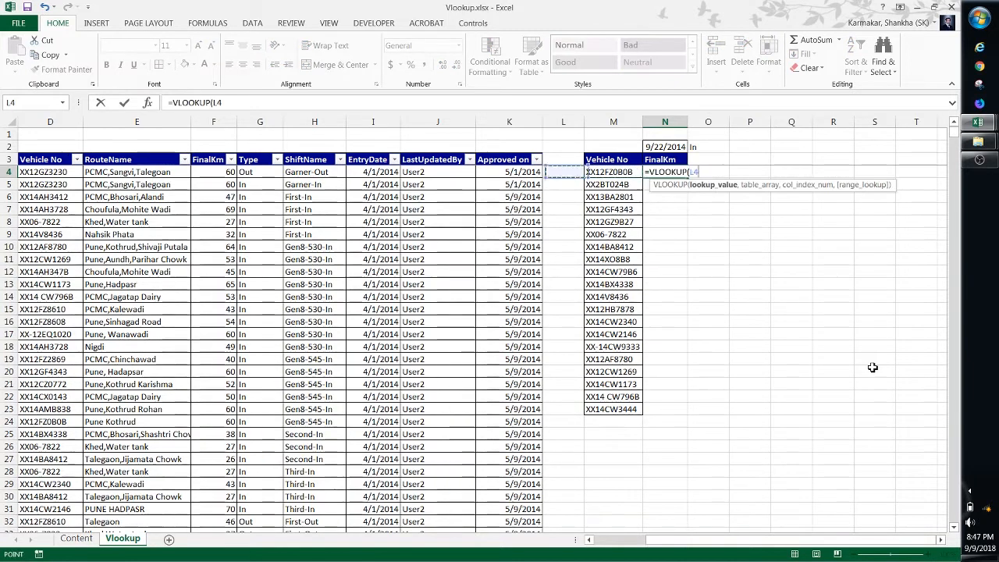
{"action": "key", "text": "Right"}
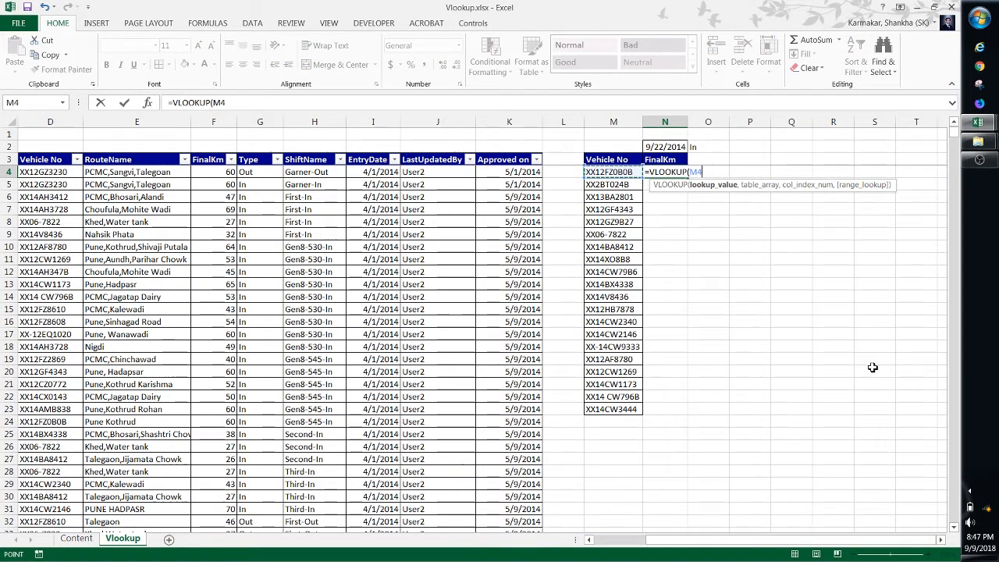
{"action": "type", "text": ","}
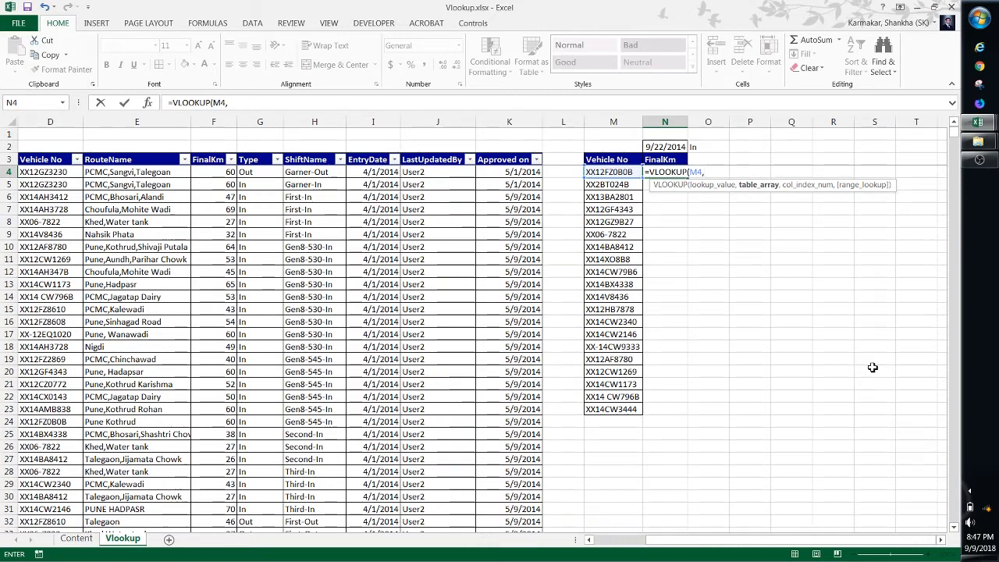
Complete the VLOOKUP with the absolute table range $D$3:$K$25542, column index 3 and 0 for an exact match
{"action": "key", "text": "Left"}
{"action": "key", "text": "Left"}
{"action": "key", "text": "Left"}
{"action": "key", "text": "Left"}
{"action": "key", "text": "Left"}
{"action": "key", "text": "Left"}
{"action": "key", "text": "Left"}
{"action": "key", "text": "Left"}
{"action": "key", "text": "Left"}
{"action": "key", "text": "Left"}
{"action": "key", "text": "Left"}
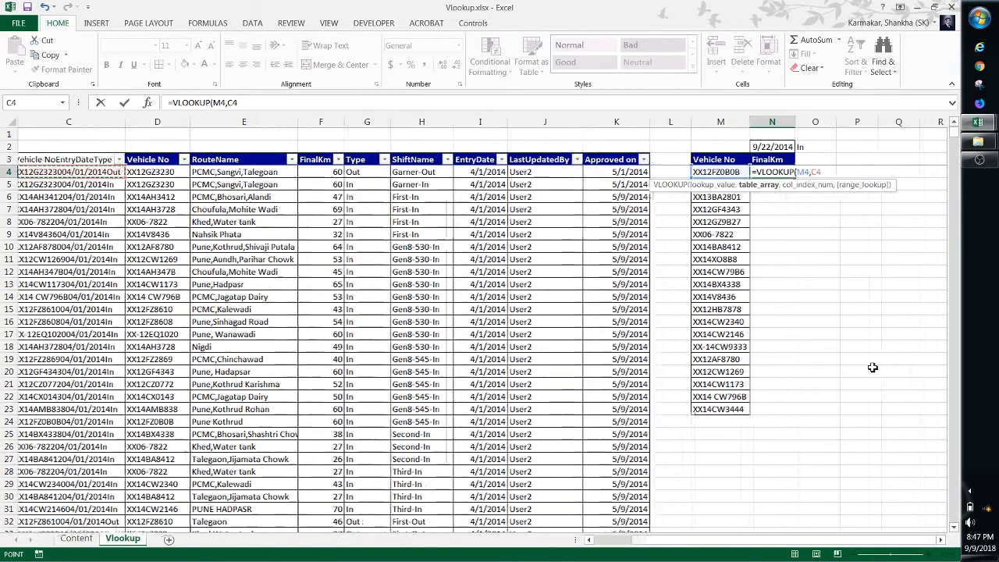
{"action": "key", "text": "Right"}
{"action": "key", "text": "shift+Right"}
{"action": "key", "text": "shift+Right"}
{"action": "key", "text": "shift+Right"}
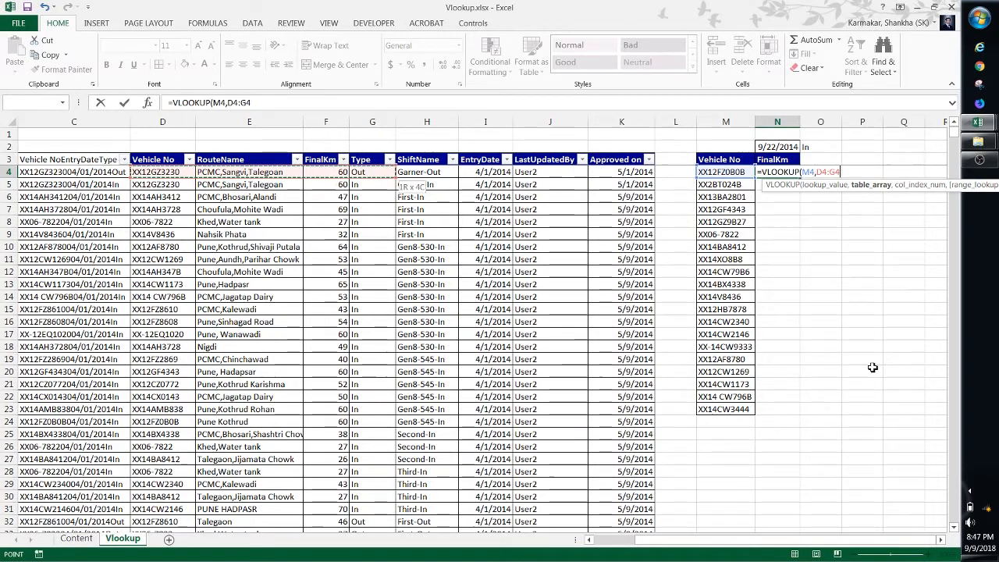
{"action": "key", "text": "shift+Right"}
{"action": "key", "text": "shift+Right"}
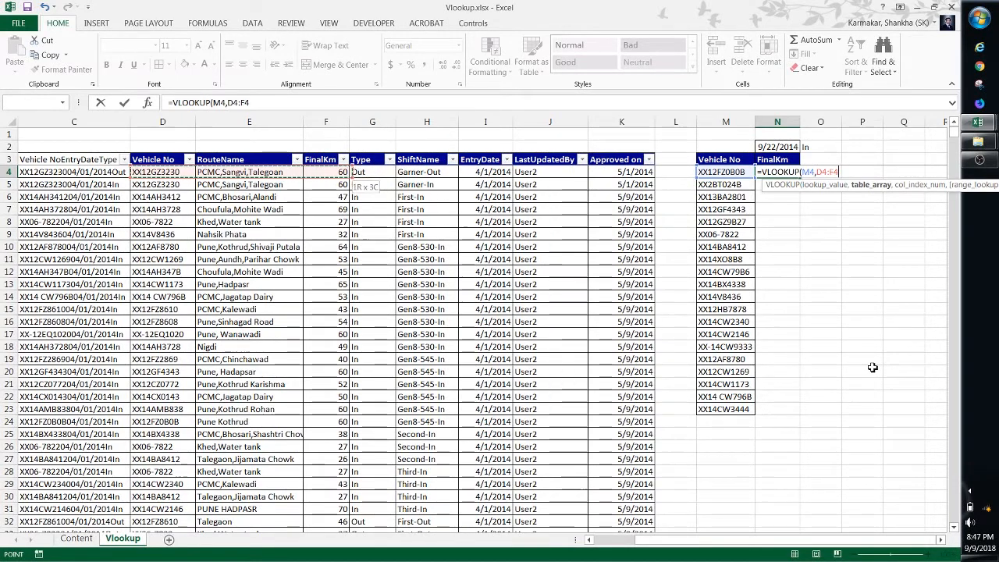
{"action": "key", "text": "shift+Right"}
{"action": "key", "text": "shift+Right"}
{"action": "key", "text": "shift+Right"}
{"action": "key", "text": "shift+Left"}
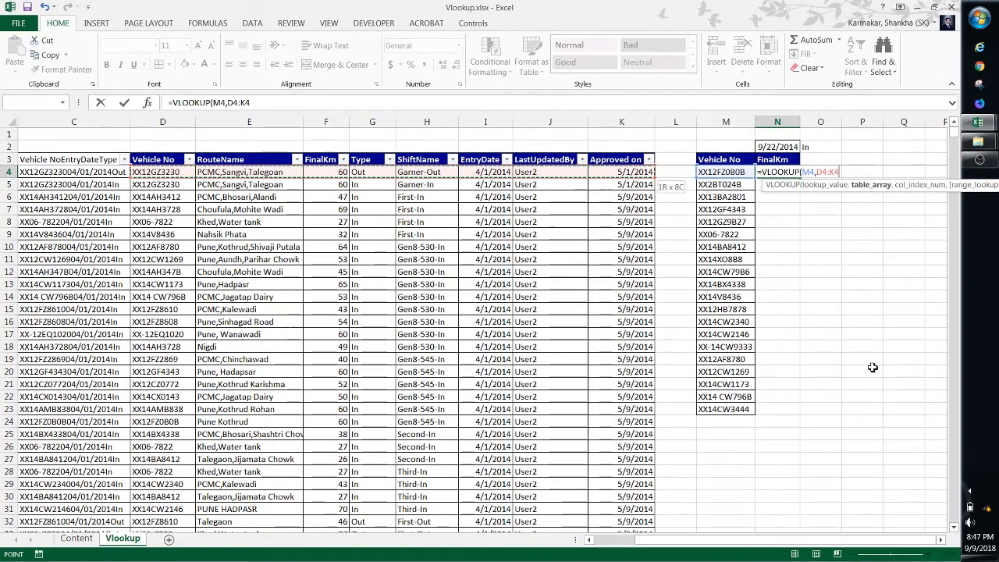
{"action": "key", "text": "Up"}
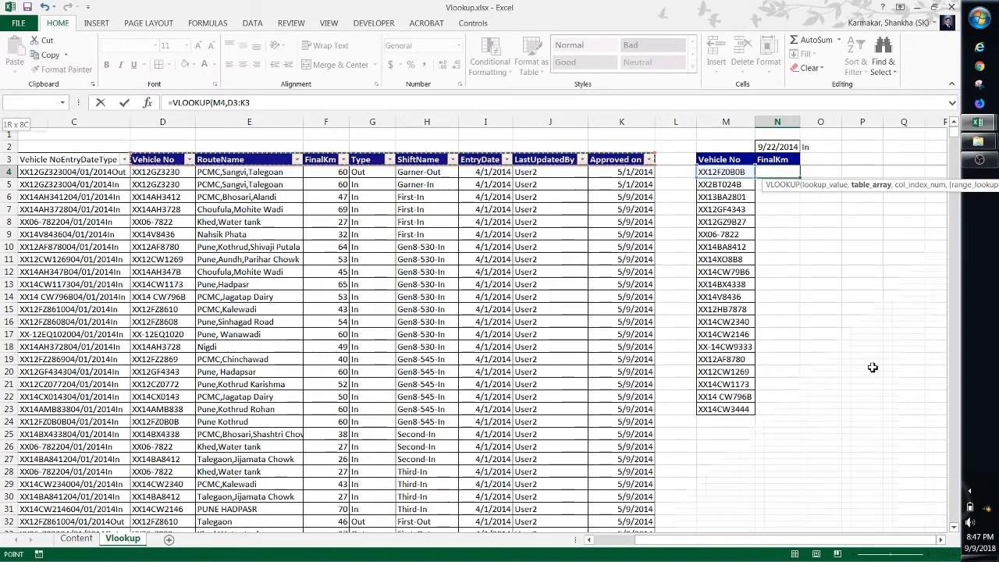
{"action": "key", "text": "ctrl+shift+Down"}
{"action": "key", "text": "F4"}
{"action": "type", "text": ","}
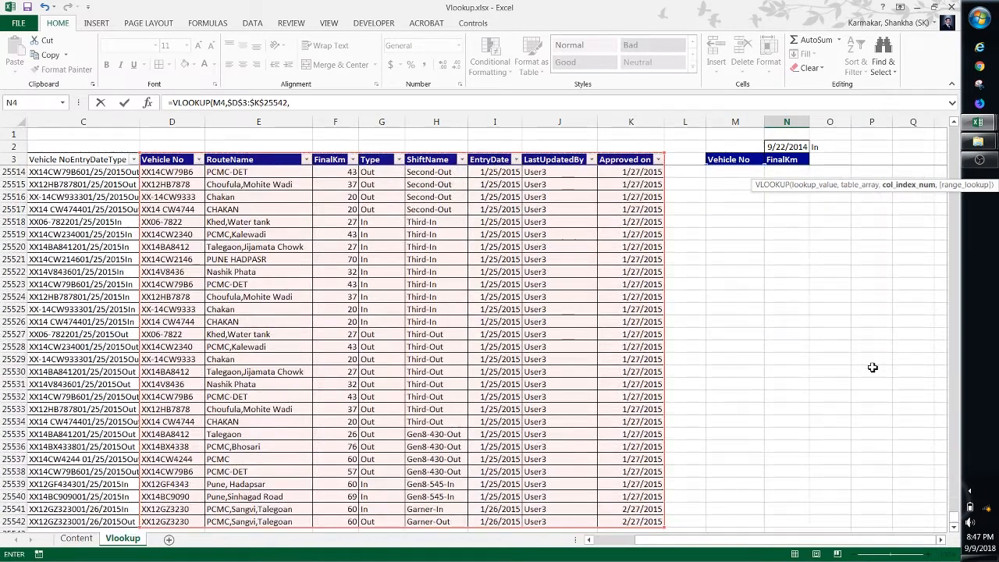
{"action": "type", "text": "3,0"}
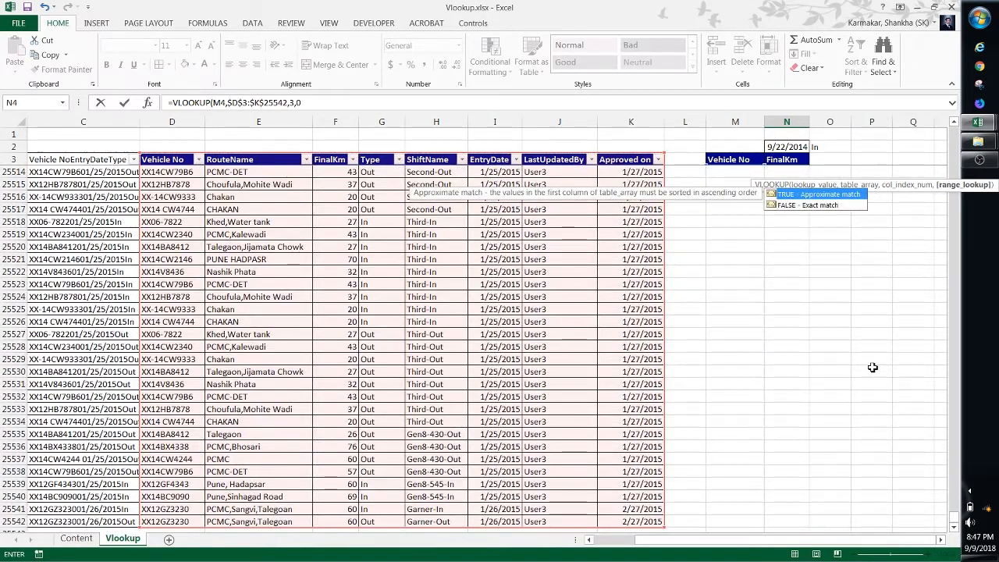
{"action": "key", "text": "Return"}
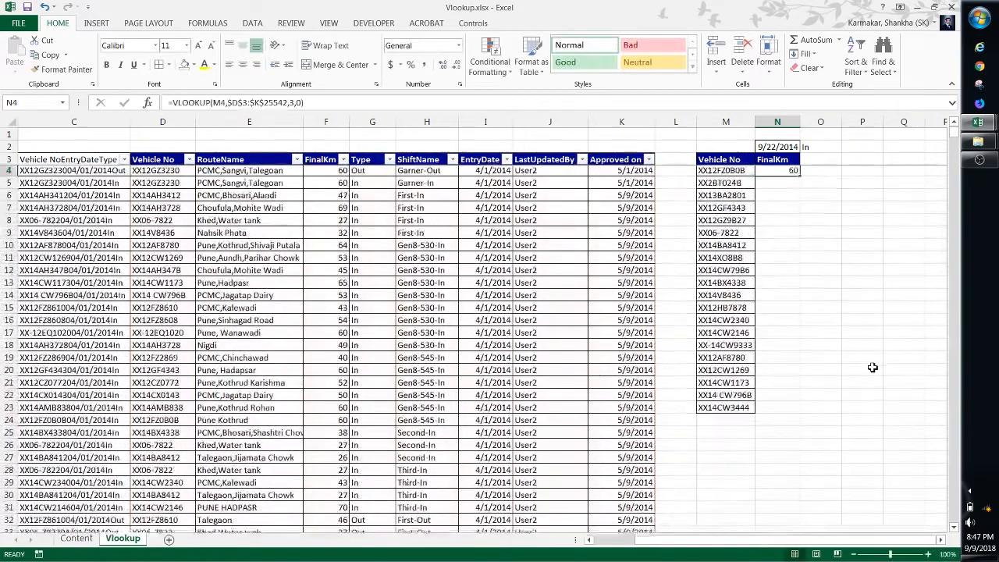
Fill the VLOOKUP formula from N4 down to N23, alongside the last vehicle number
{"action": "key", "text": "Left"}
{"action": "key", "text": "ctrl+Down"}
{"action": "key", "text": "Right"}
{"action": "key", "text": "ctrl+shift+Up"}
{"action": "key", "text": "ctrl+d"}
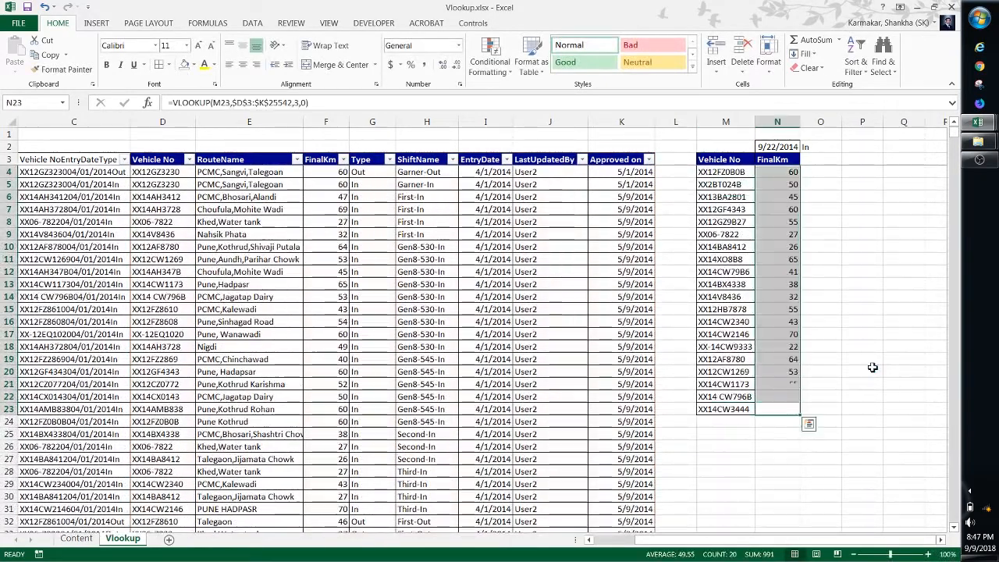
Review the filled FinalKm lookup results in column N, going from row 23 upward
{"action": "key", "text": "Up"}
{"action": "key", "text": "Up"}
{"action": "key", "text": "Up"}
{"action": "key", "text": "Up"}
{"action": "key", "text": "Up"}
{"action": "key", "text": "Up"}
{"action": "key", "text": "Up"}
{"action": "key", "text": "Up"}
{"action": "key", "text": "Up"}
{"action": "key", "text": "Up"}
{"action": "key", "text": "Up"}
{"action": "key", "text": "Up"}
{"action": "key", "text": "Up"}
{"action": "key", "text": "Up"}
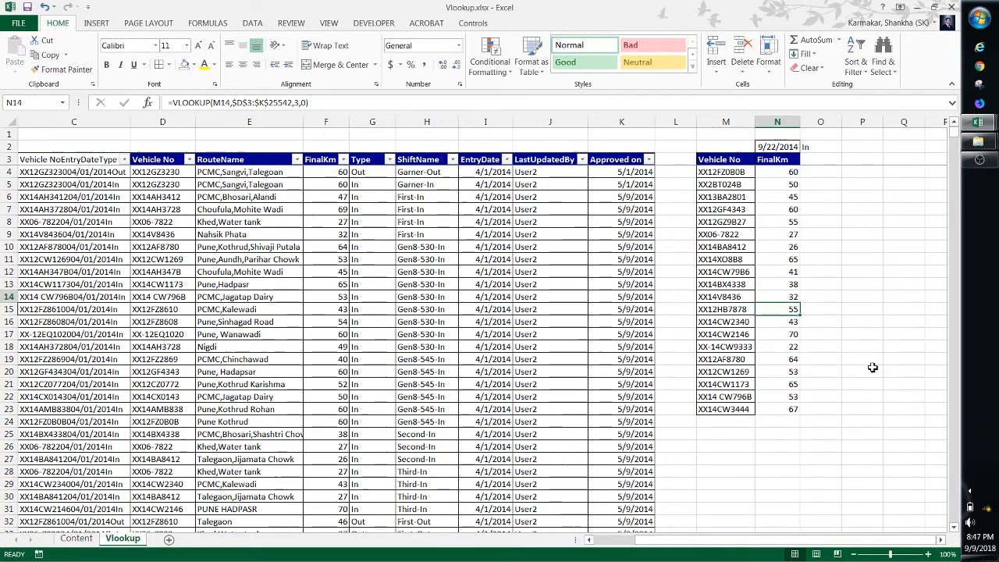
Append the letter K to the vehicle number in M7 so it no longer matches an entry in the table
{"action": "key", "text": "Up"}
{"action": "key", "text": "Left"}
{"action": "key", "text": "Up"}
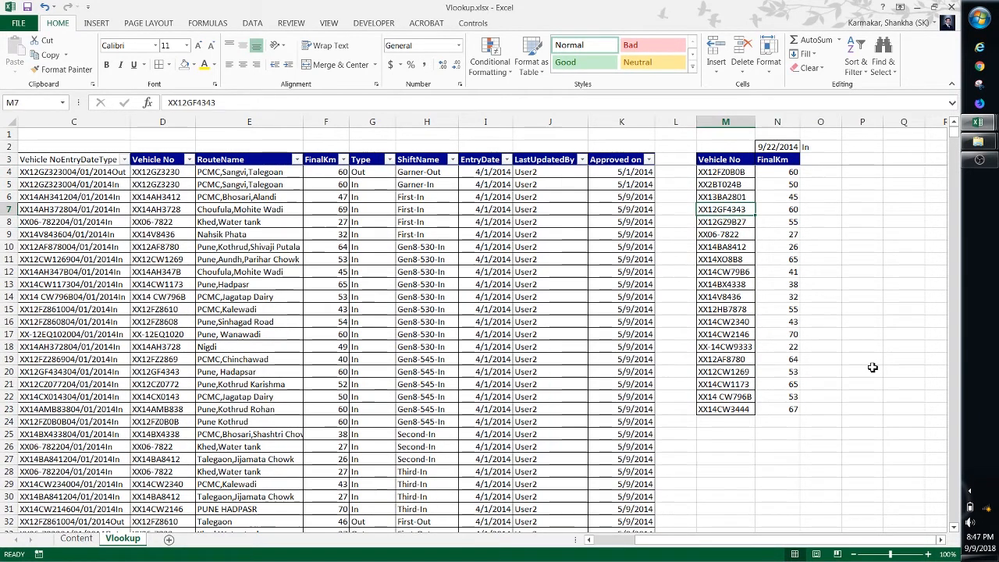
{"action": "key", "text": "F2"}
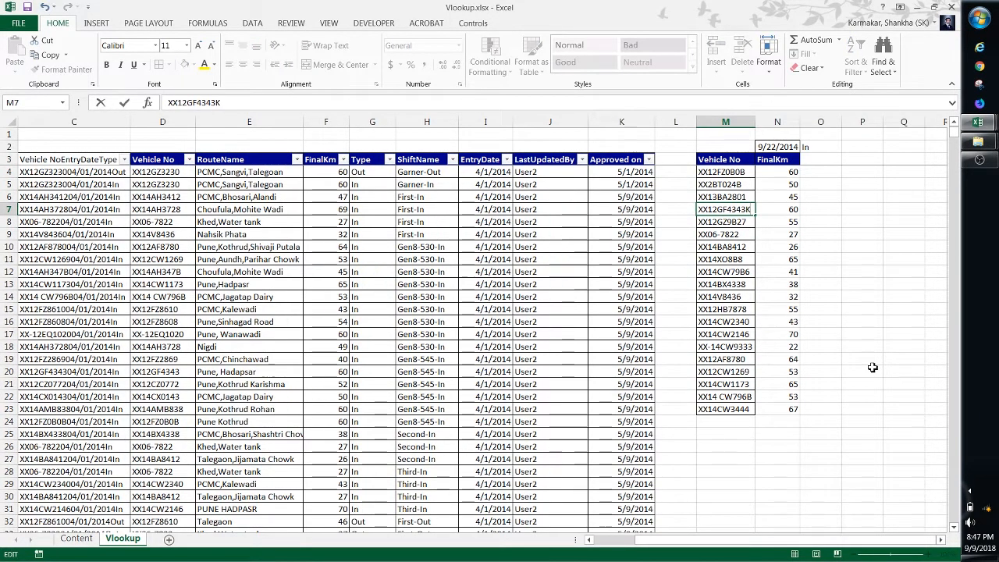
{"action": "key", "text": "Return"}
{"action": "key", "text": "Up"}
{"action": "key", "text": "Right"}
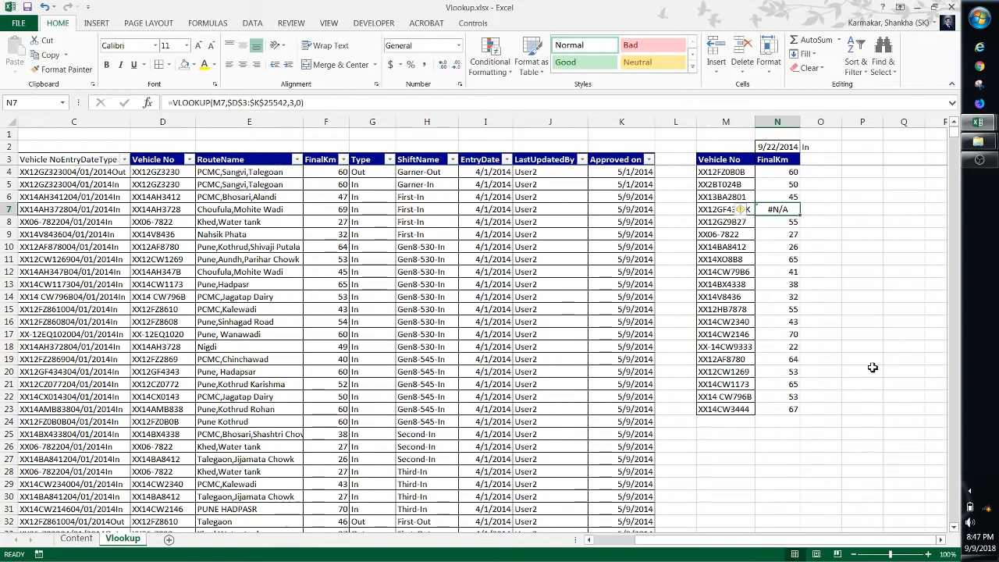
Review the FinalKm lookup results in column N between rows 4 and 10, including the one for the altered vehicle number
{"action": "key", "text": "Up"}
{"action": "key", "text": "Up"}
{"action": "key", "text": "Up"}
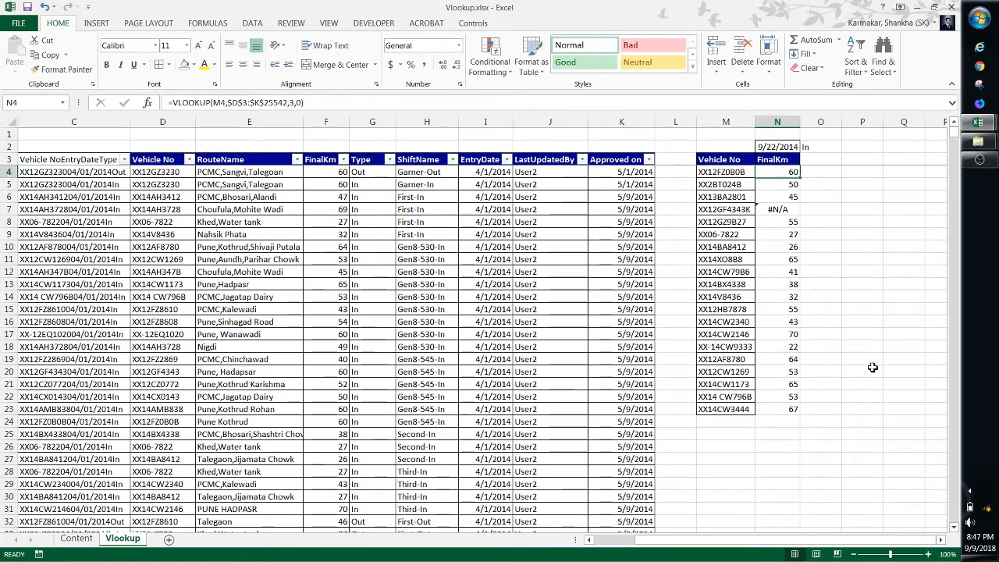
{"action": "key", "text": "Down"}
{"action": "key", "text": "Down"}
{"action": "key", "text": "Down"}
{"action": "key", "text": "Down"}
{"action": "key", "text": "Down"}
{"action": "key", "text": "Down"}
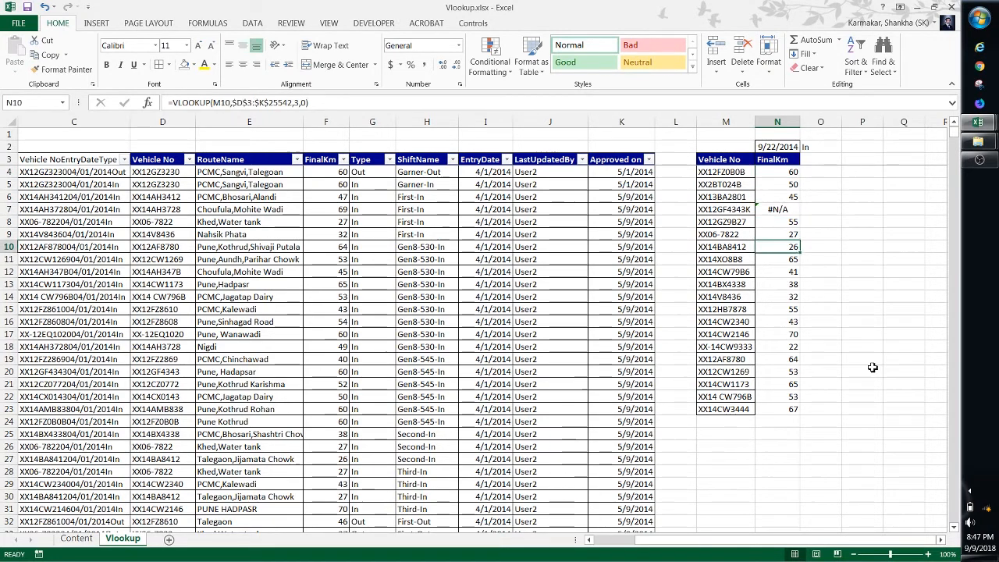
{"action": "key", "text": "Up"}
{"action": "key", "text": "Up"}
{"action": "key", "text": "Up"}
{"action": "key", "text": "Up"}
{"action": "key", "text": "Up"}
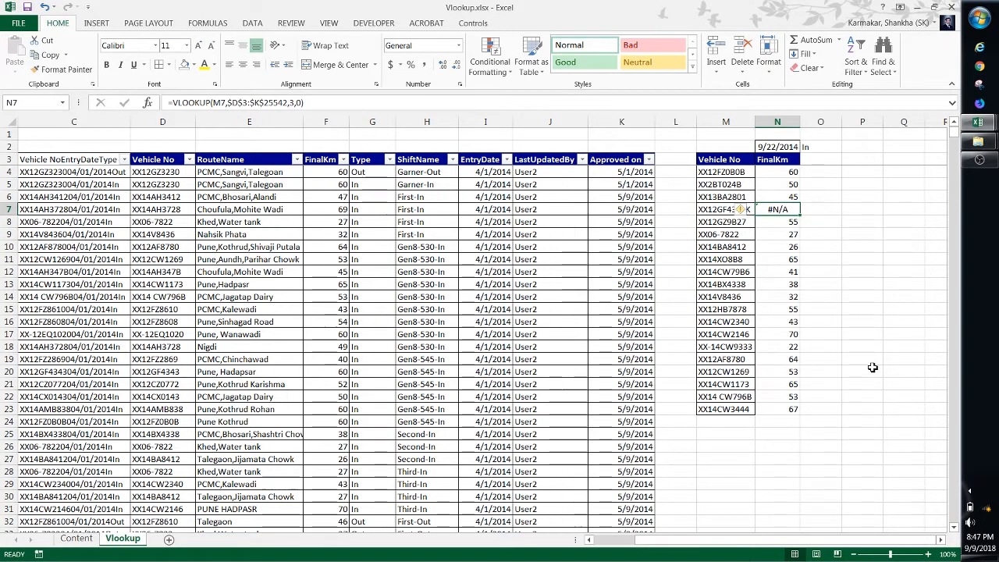
{"action": "key", "text": "Up"}
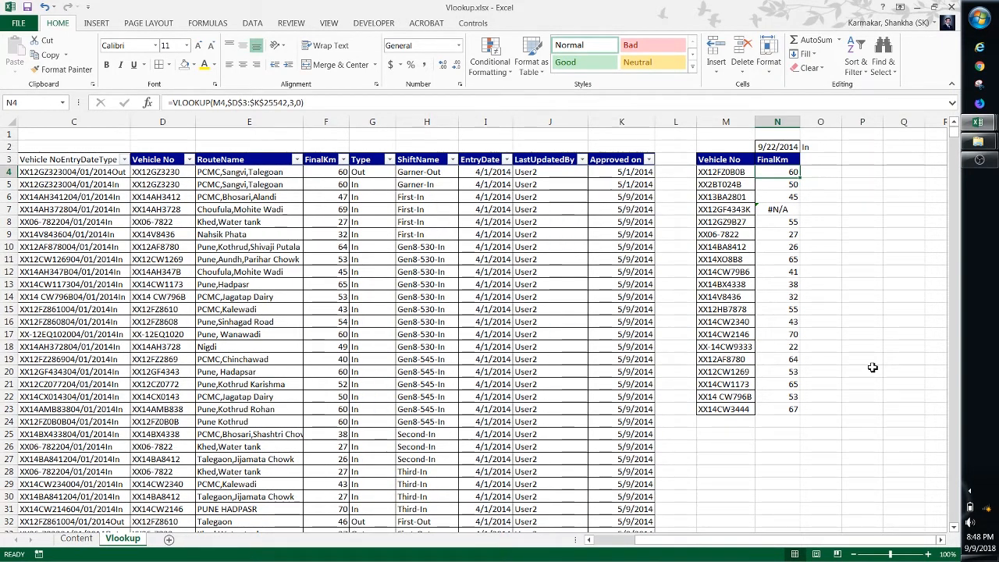
Replace the VLOOKUP formulas in N4:N23 with their static values and check the contents of N6 and N7
{"action": "key", "text": "shift+Down"}
{"action": "key", "text": "shift+Down"}
{"action": "key", "text": "shift+Down"}
{"action": "key", "text": "shift+Down"}
{"action": "key", "text": "shift+Down"}
{"action": "key", "text": "shift+Down"}
{"action": "key", "text": "shift+Down"}
{"action": "key", "text": "shift+Down"}
{"action": "key", "text": "shift+Down"}
{"action": "key", "text": "shift+Down"}
{"action": "key", "text": "shift+Down"}
{"action": "key", "text": "shift+Down"}
{"action": "key", "text": "shift+Down"}
{"action": "key", "text": "shift+Down"}
{"action": "key", "text": "shift+Down"}
{"action": "key", "text": "shift+Down"}
{"action": "key", "text": "shift+Down"}
{"action": "key", "text": "shift+Down"}
{"action": "key", "text": "shift+Down"}
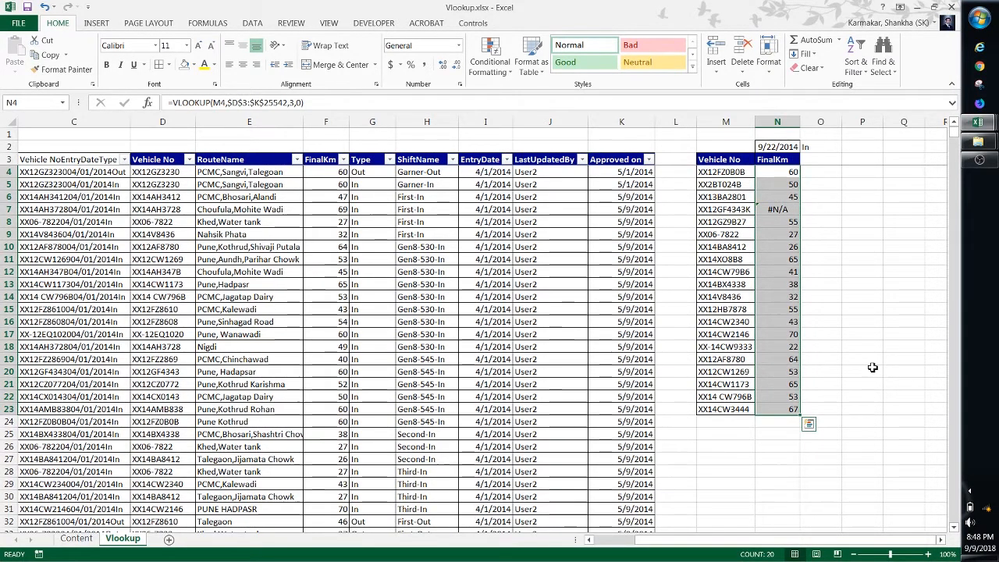
{"action": "key", "text": "ctrl+c"}
{"action": "key", "text": "ctrl+v"}
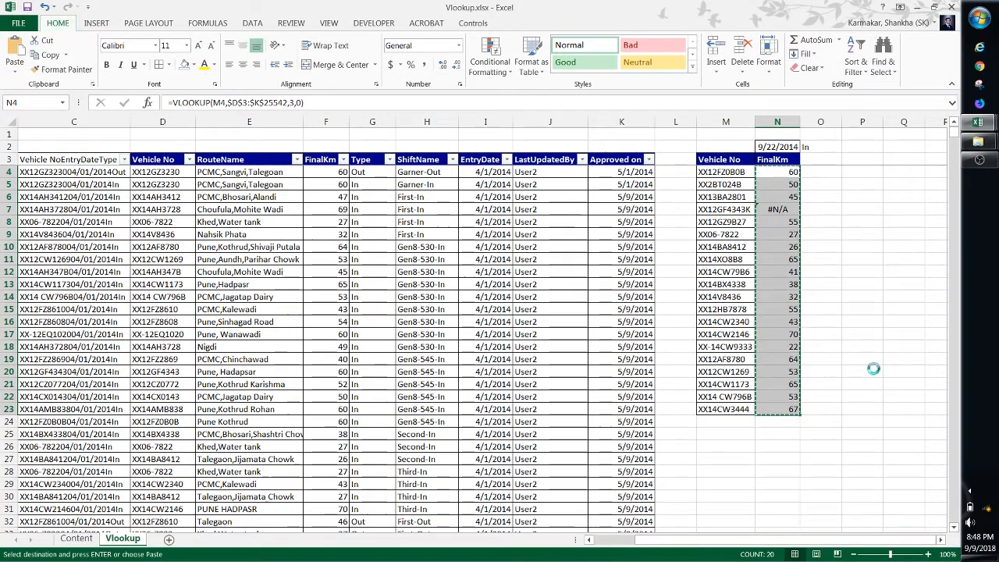
{"action": "key", "text": "ctrl+v"}
{"action": "key", "text": "Down"}
{"action": "key", "text": "Down"}
{"action": "key", "text": "F2"}
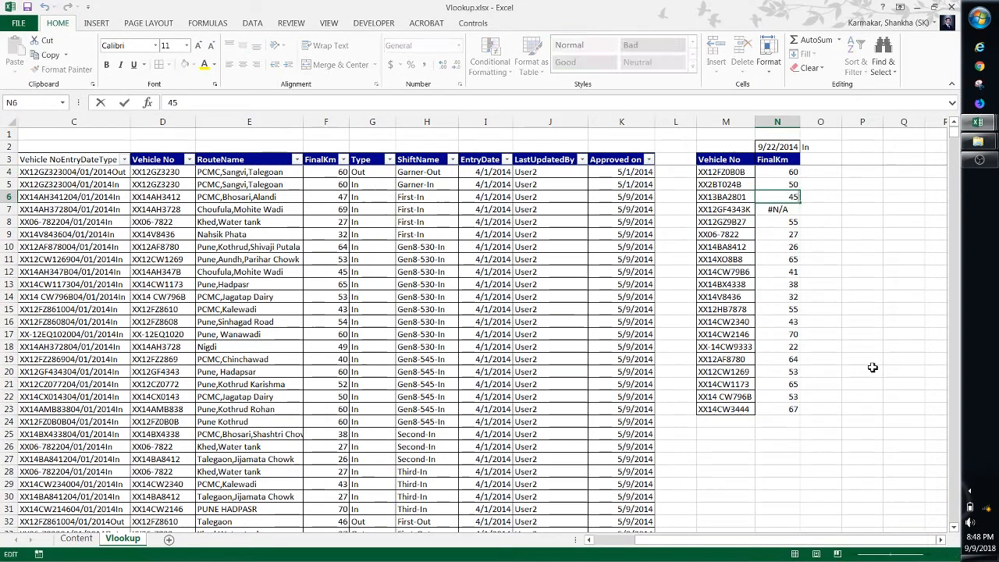
{"action": "key", "text": "Return"}
{"action": "key", "text": "F2"}
{"action": "key", "text": "Escape"}
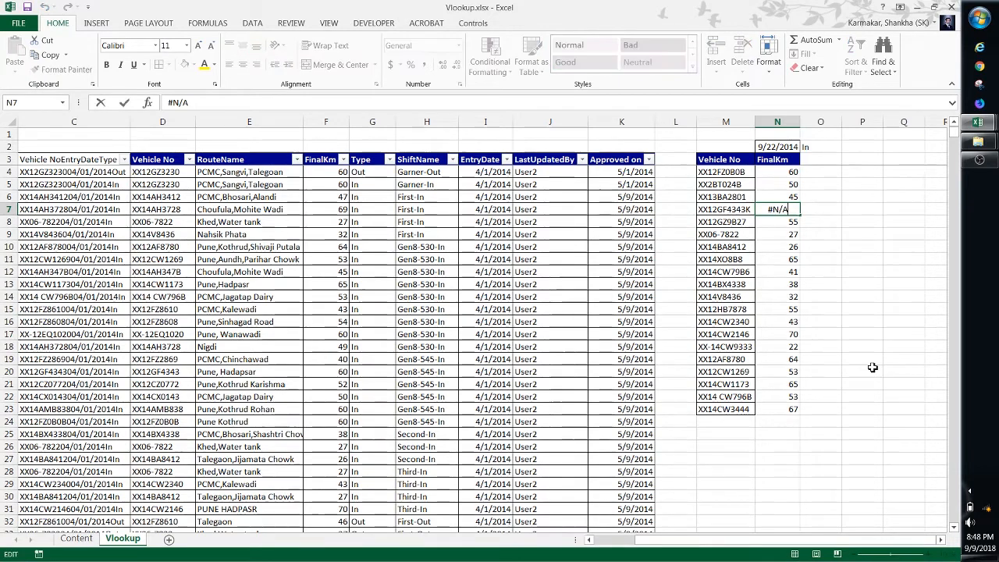
Replace all #N/A entries in column N with blanks
{"action": "key", "text": "ctrl+space"}
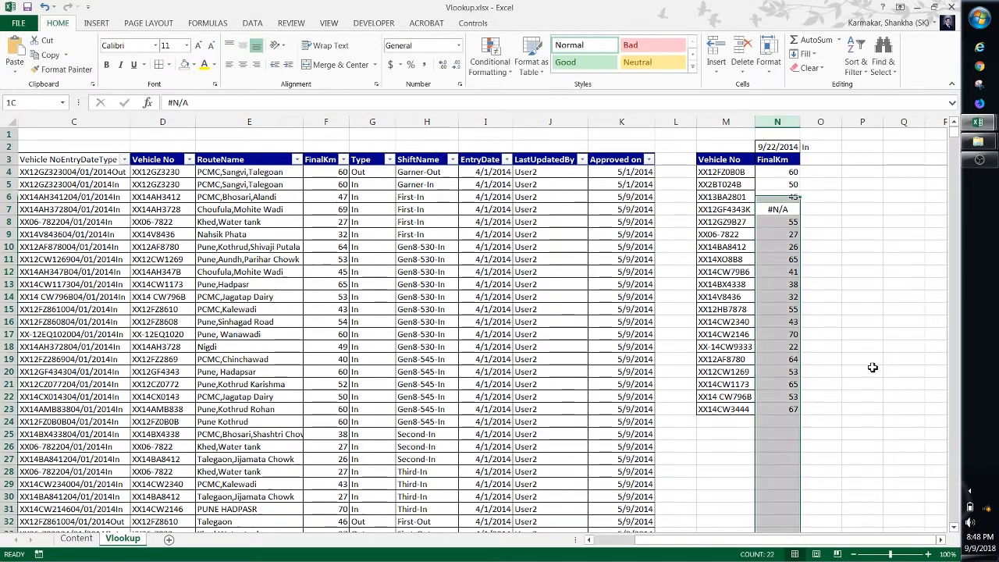
{"action": "key", "text": "ctrl+h"}
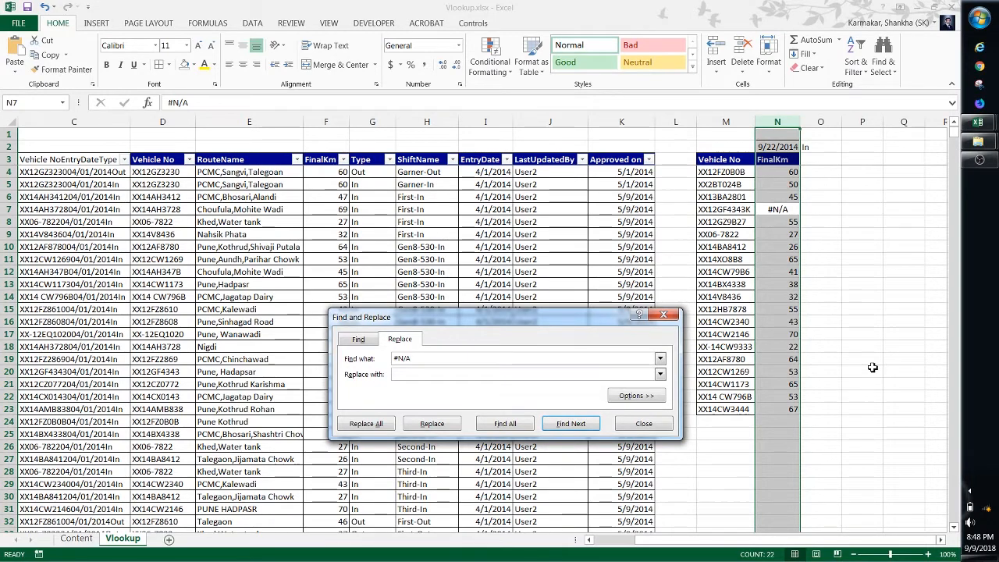
{"action": "key", "text": "Escape"}
{"action": "key", "text": "ctrl+h"}
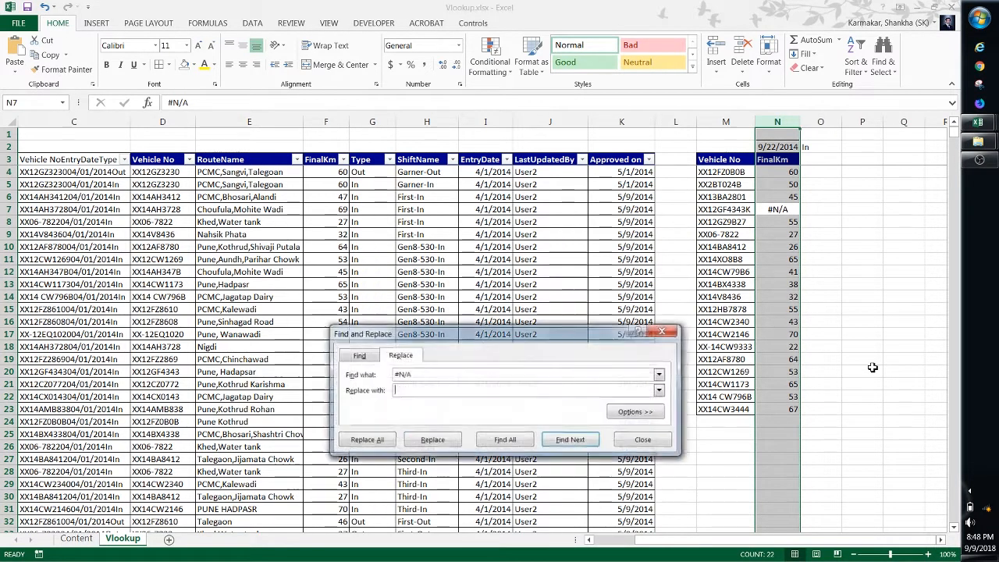
{"action": "left_click", "coordinate": [367, 440]}
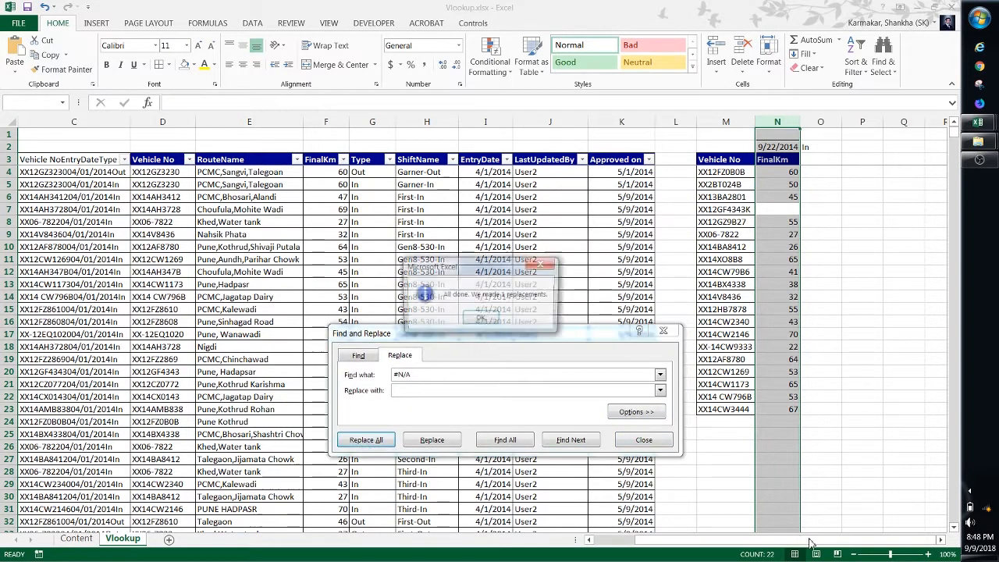
{"action": "key", "text": "Return"}
{"action": "left_click", "coordinate": [676, 333]}
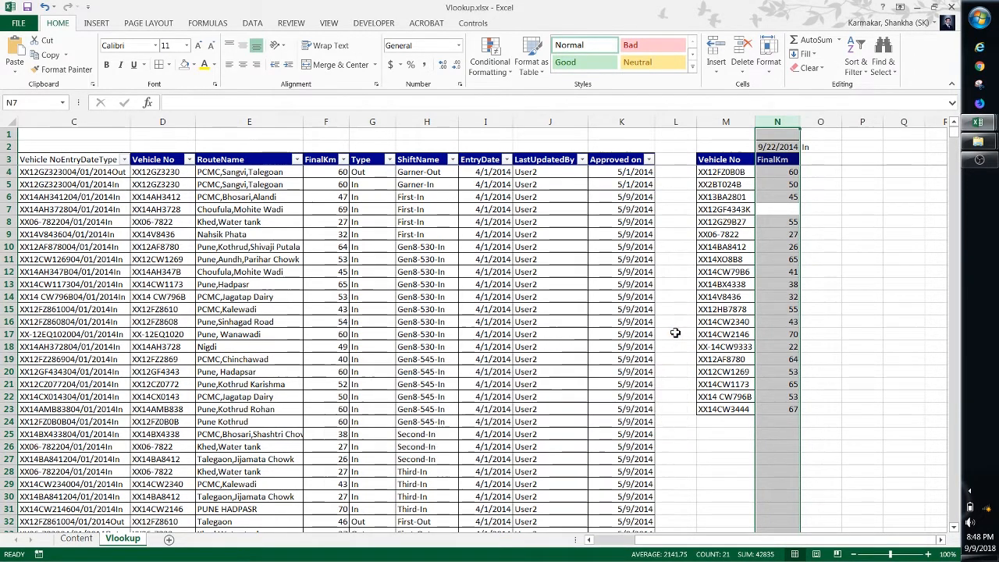
{"action": "key", "text": "Down"}
{"action": "key", "text": "Up"}
{"action": "key", "text": "Up"}
{"action": "key", "text": "Down"}
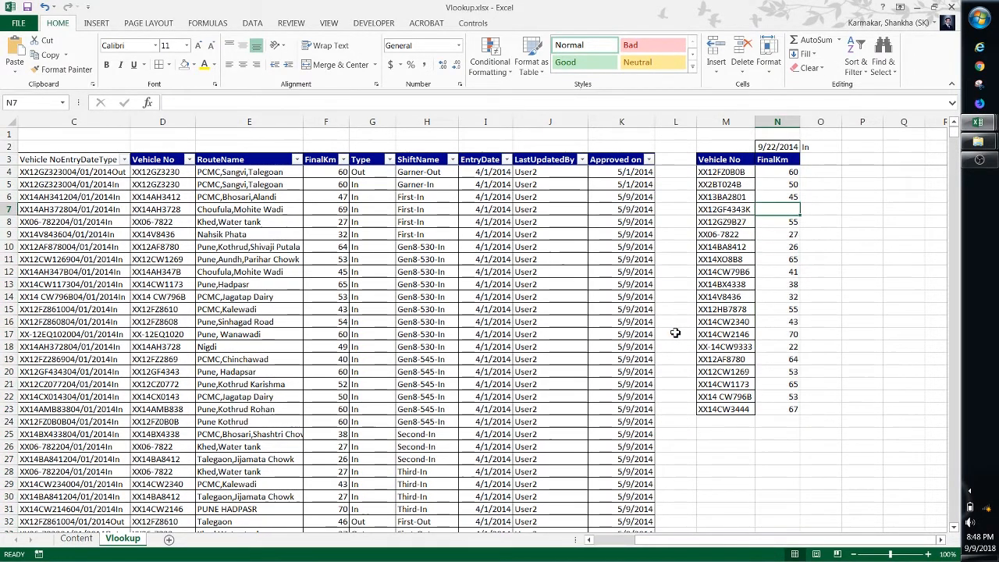
Undo the #N/A replacement and the values-only paste in column N, and clear the copy selection
{"action": "key", "text": "ctrl+space"}
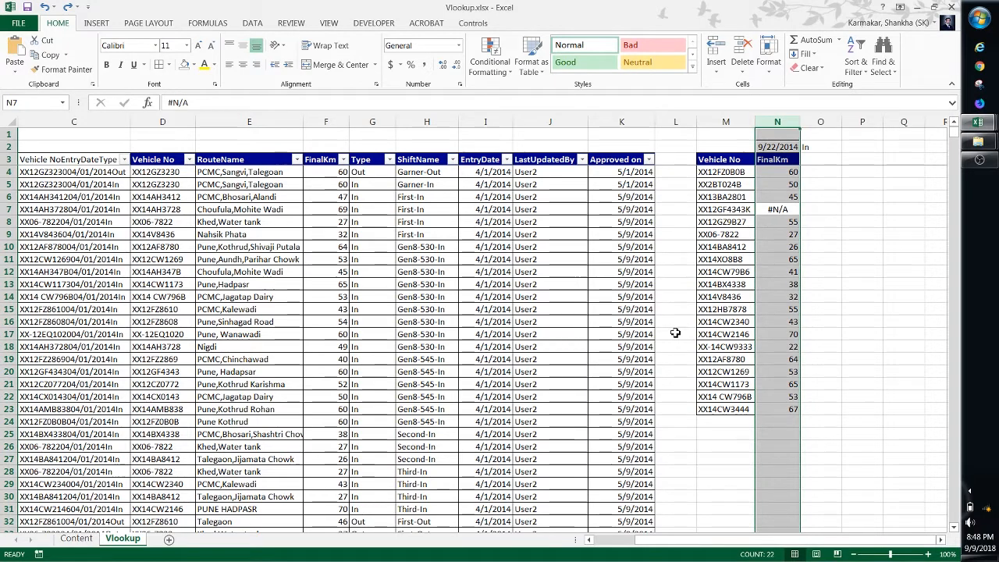
{"action": "key", "text": "ctrl+z"}
{"action": "key", "text": "Down"}
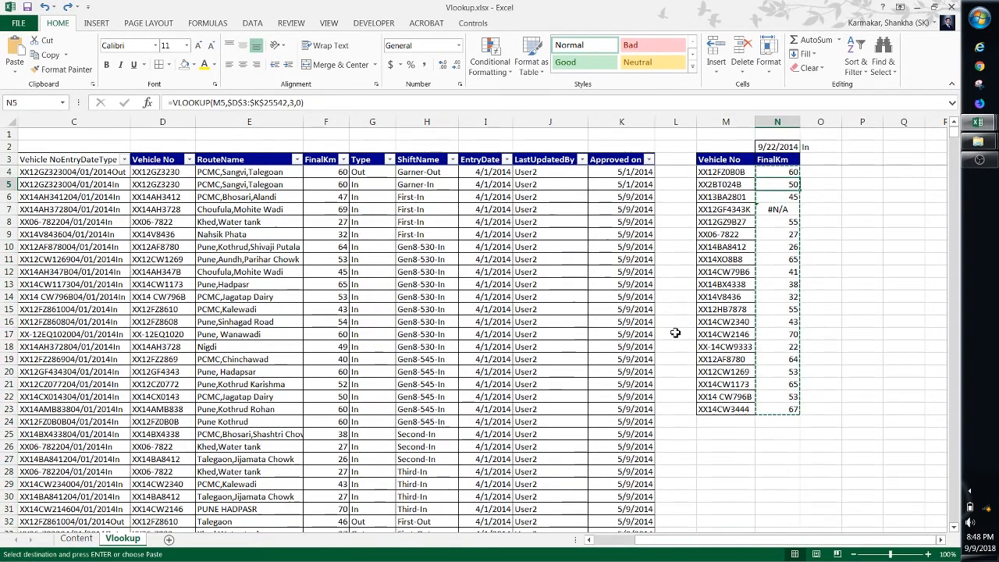
{"action": "key", "text": "Down"}
{"action": "key", "text": "Down"}
{"action": "key", "text": "Escape"}
{"action": "key", "text": "ctrl+Up"}
{"action": "key", "text": "Down"}
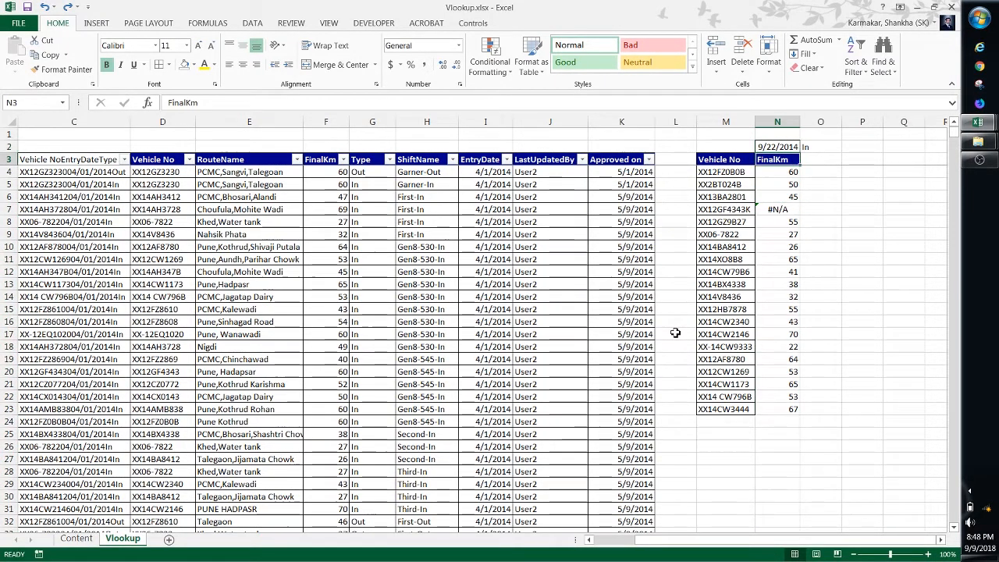
Wrap the VLOOKUP formula in N4 in IFERROR, with an empty string "" as the value if an error occurs
{"action": "key", "text": "Down"}
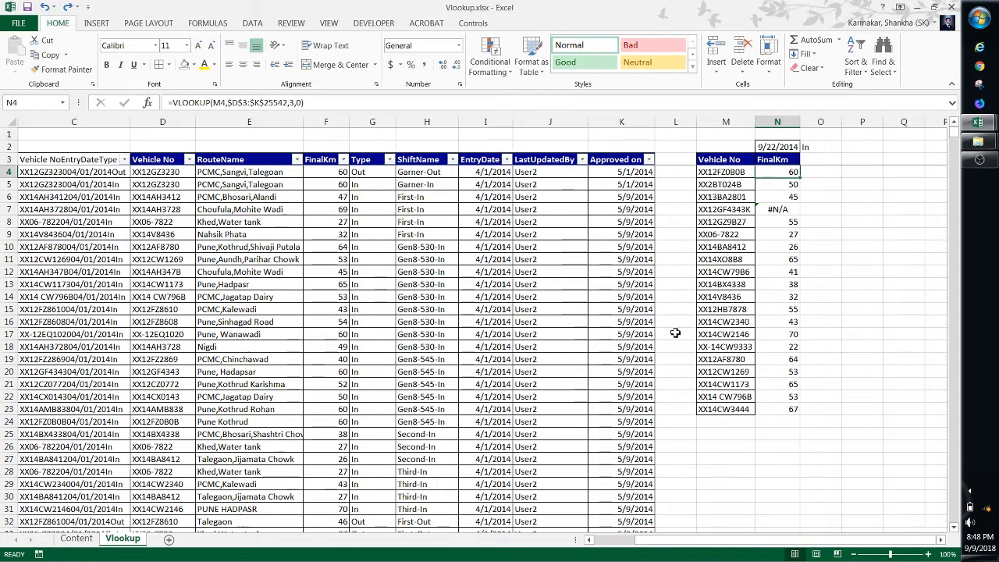
{"action": "key", "text": "F2"}
{"action": "key", "text": "Left"}
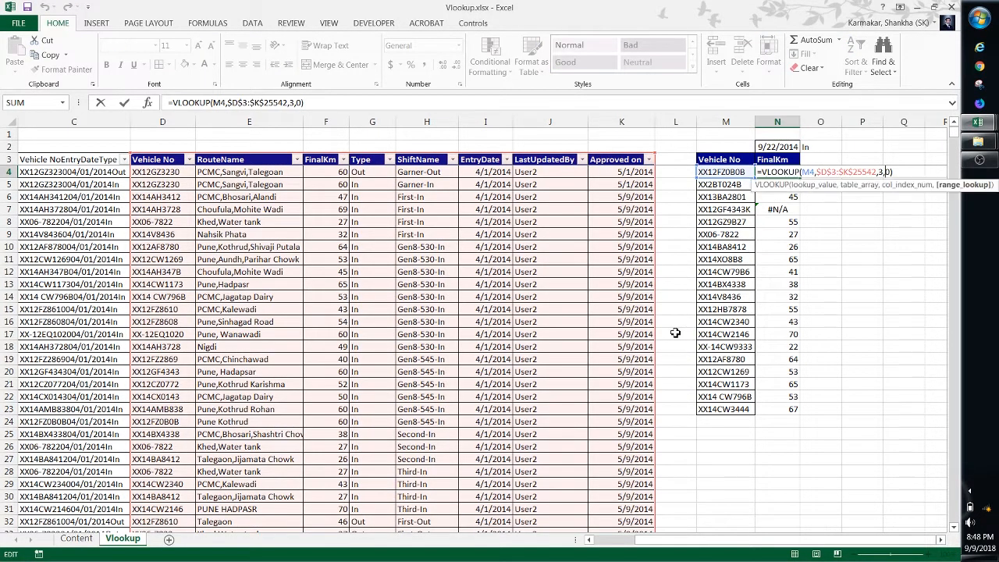
{"action": "key", "text": "Home"}
{"action": "key", "text": "Right"}
{"action": "key", "text": "Right"}
{"action": "key", "text": "Right"}
{"action": "key", "text": "Right"}
{"action": "key", "text": "Right"}
{"action": "key", "text": "Right"}
{"action": "key", "text": "Right"}
{"action": "key", "text": "Right"}
{"action": "key", "text": "Right"}
{"action": "key", "text": "Right"}
{"action": "key", "text": "Right"}
{"action": "key", "text": "Right"}
{"action": "key", "text": "Right"}
{"action": "key", "text": "Right"}
{"action": "key", "text": "Right"}
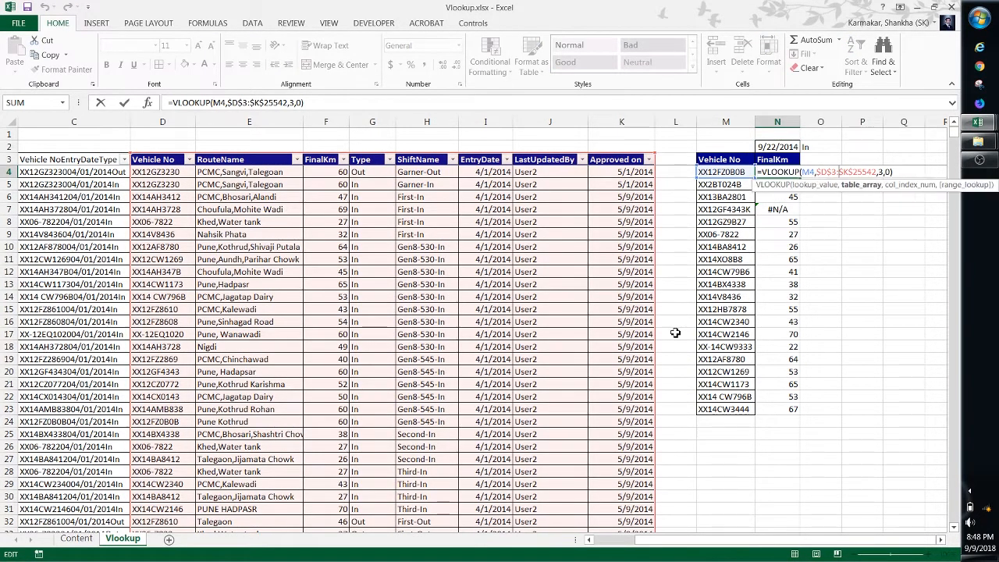
{"action": "key", "text": "Left"}
{"action": "key", "text": "Left"}
{"action": "key", "text": "Left"}
{"action": "key", "text": "Left"}
{"action": "key", "text": "Left"}
{"action": "key", "text": "Left"}
{"action": "key", "text": "Left"}
{"action": "key", "text": "Left"}
{"action": "key", "text": "Left"}
{"action": "key", "text": "Left"}
{"action": "key", "text": "Left"}
{"action": "key", "text": "Left"}
{"action": "key", "text": "Left"}
{"action": "key", "text": "Left"}
{"action": "key", "text": "Left"}
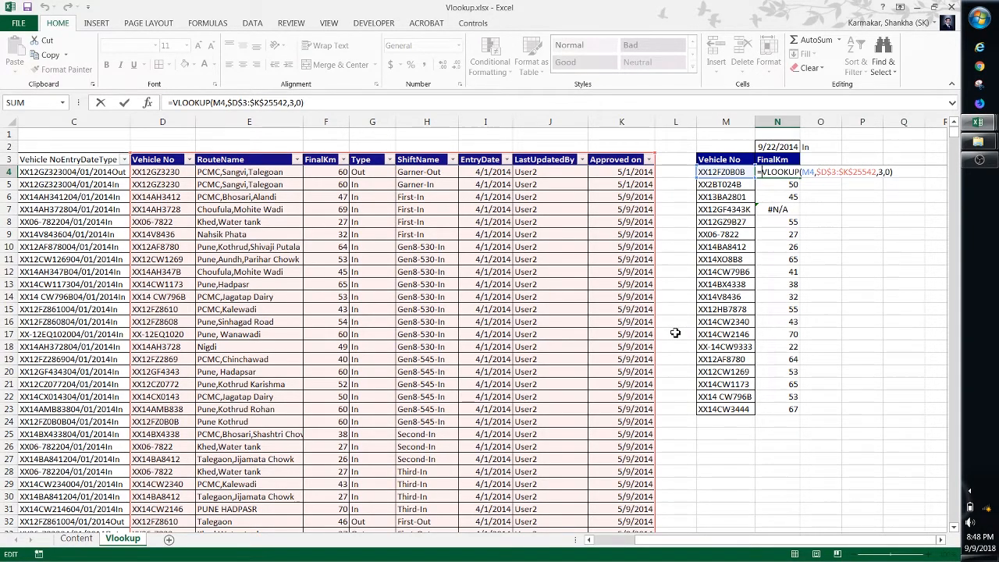
{"action": "type", "text": "IFERROR("}
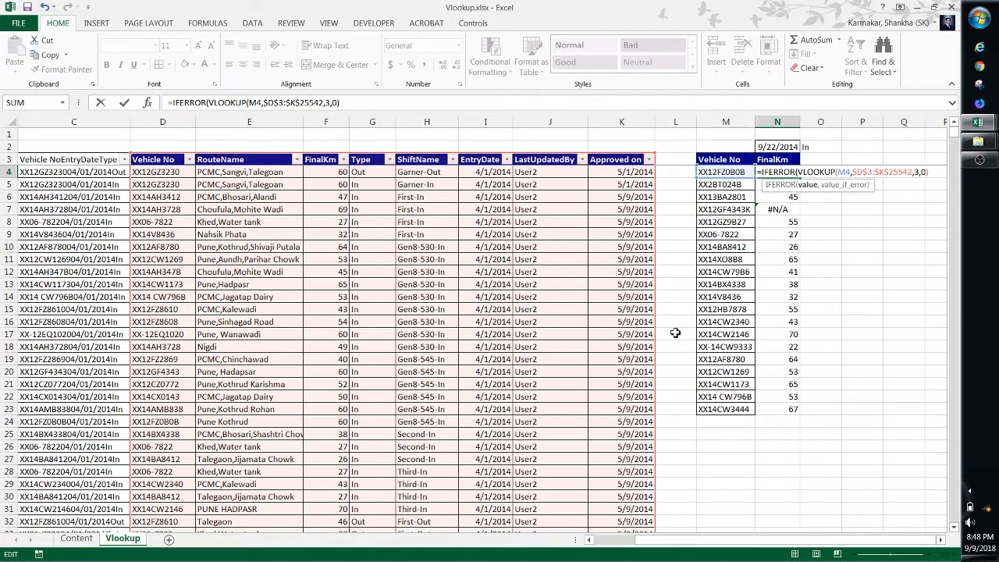
{"action": "key", "text": "Right"}
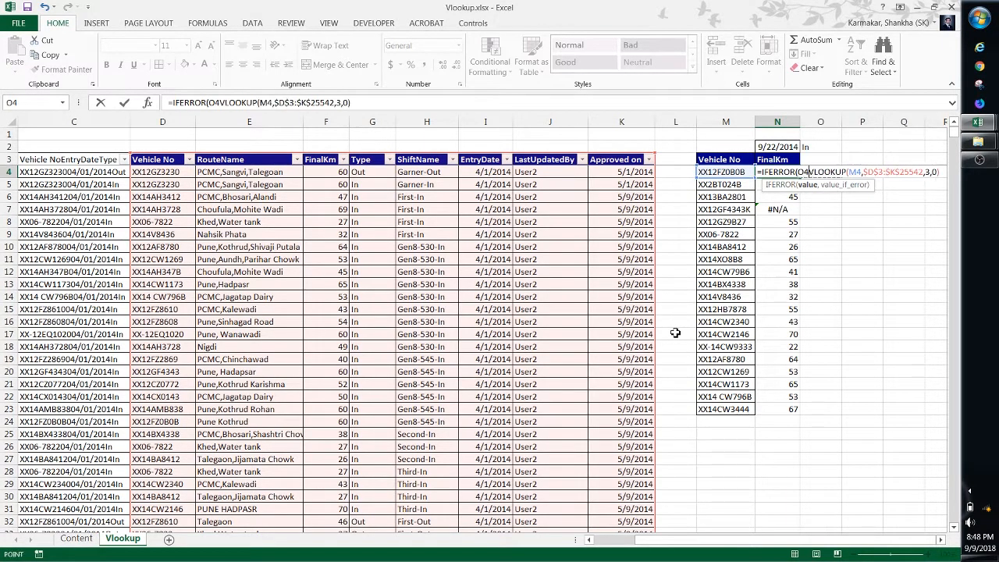
{"action": "key", "text": "BackSpace"}
{"action": "key", "text": "BackSpace"}
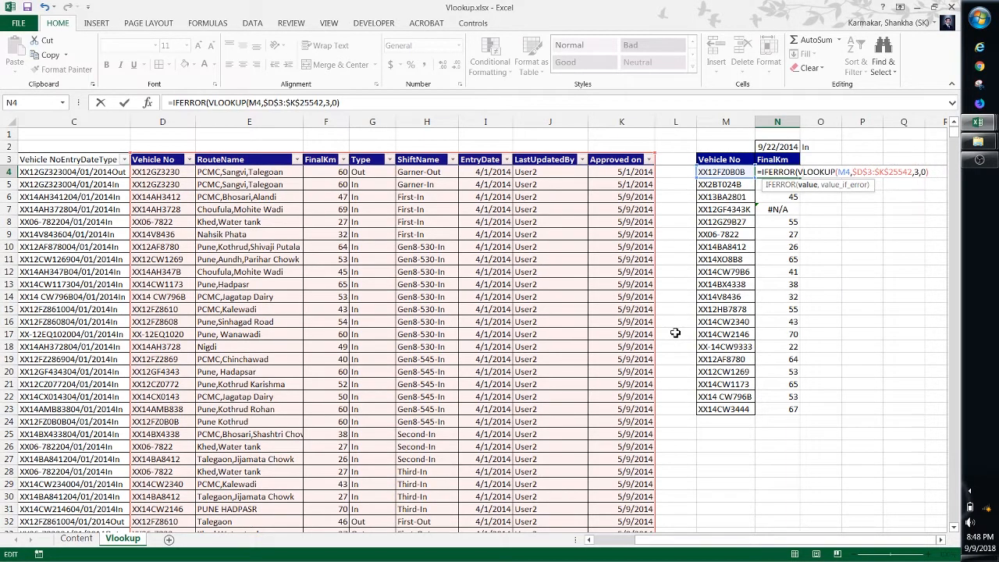
{"action": "key", "text": "End"}
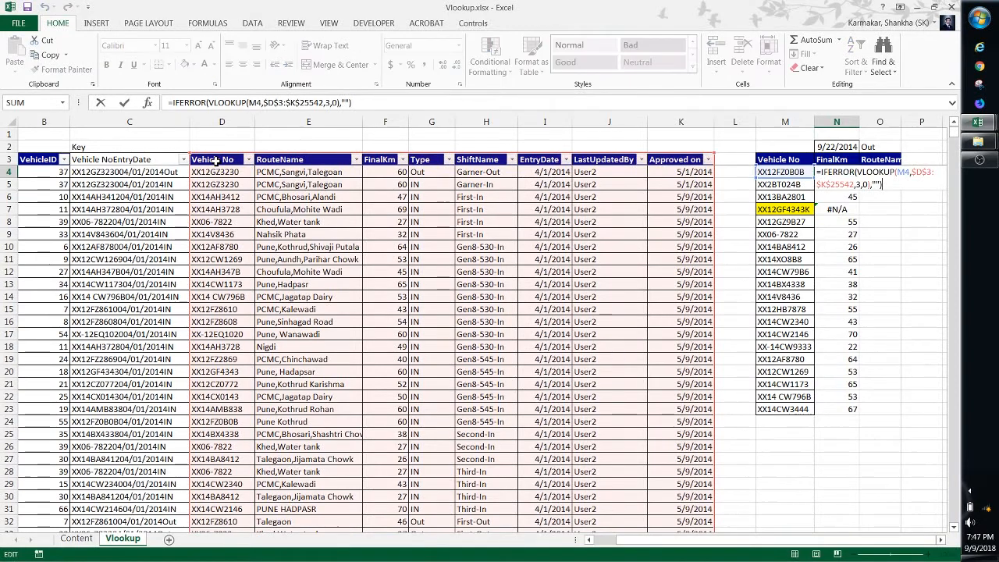
Examine the IFERROR formula in N4, going through its value and value_if_error arguments
{"action": "key", "text": "Left"}
{"action": "key", "text": "Left"}
{"action": "key", "text": "Left"}
{"action": "key", "text": "Left"}
{"action": "key", "text": "Left"}
{"action": "key", "text": "Left"}
{"action": "key", "text": "Left"}
{"action": "key", "text": "Left"}
{"action": "key", "text": "Left"}
{"action": "key", "text": "Left"}
{"action": "key", "text": "Left"}
{"action": "key", "text": "Left"}
{"action": "key", "text": "Left"}
{"action": "key", "text": "Left"}
{"action": "key", "text": "Left"}
{"action": "key", "text": "Left"}
{"action": "key", "text": "Left"}
{"action": "key", "text": "Left"}
{"action": "key", "text": "Left"}
{"action": "key", "text": "Left"}
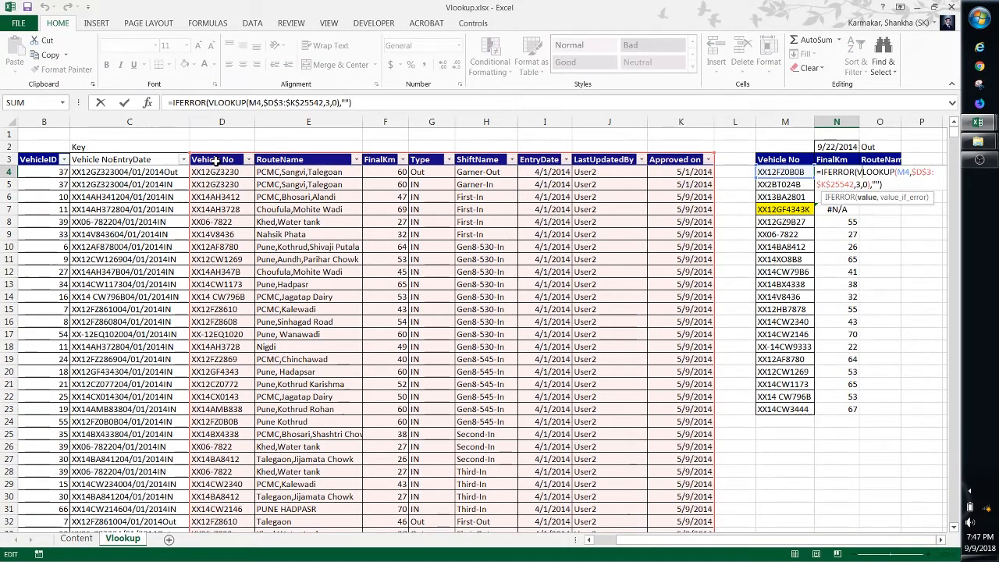
{"action": "key", "text": "Down"}
{"action": "key", "text": "Down"}
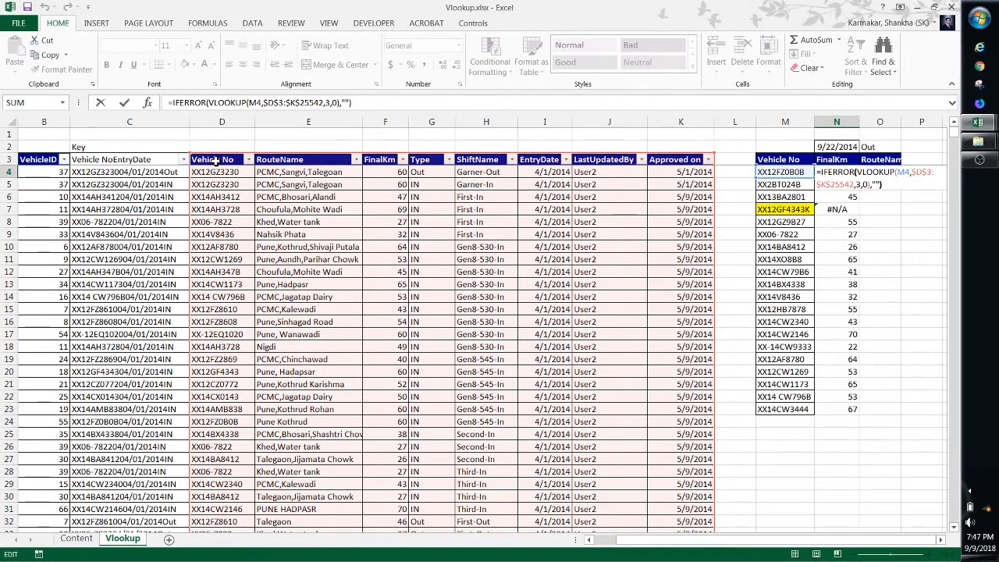
Examine the VLOOKUP nested in N4's IFERROR formula, going back through its range_lookup, col_index_num, table_array and lookup_value arguments
{"action": "key", "text": "Left"}
{"action": "key", "text": "Left"}
{"action": "key", "text": "Left"}
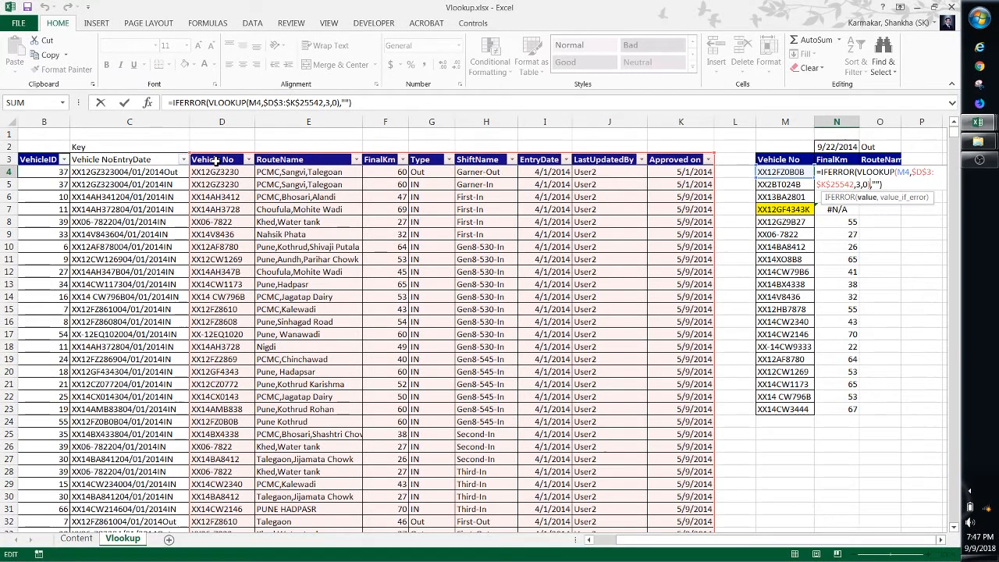
{"action": "key", "text": "Left"}
{"action": "key", "text": "Left"}
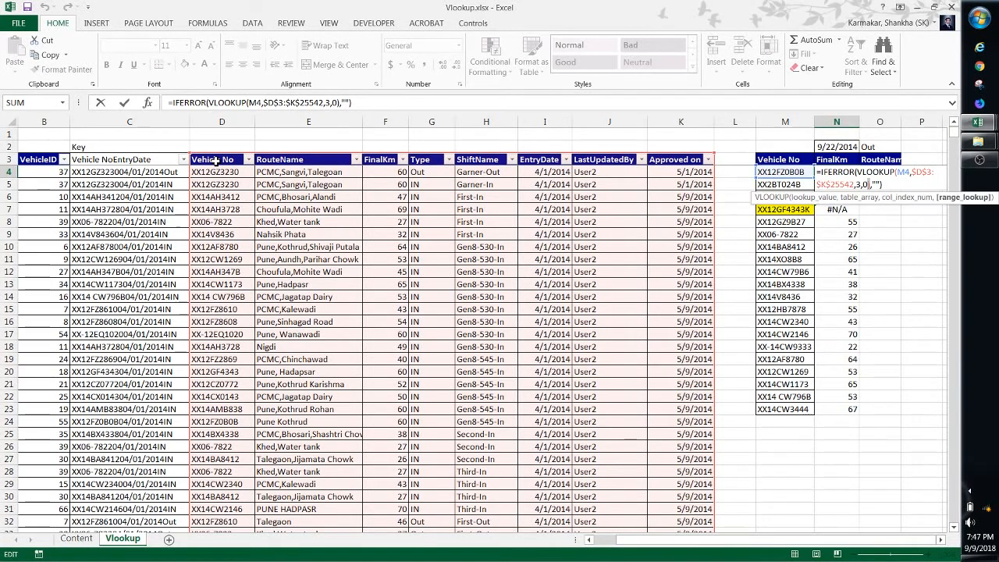
{"action": "key", "text": "Left"}
{"action": "key", "text": "Left"}
{"action": "key", "text": "Left"}
{"action": "key", "text": "Left"}
{"action": "key", "text": "Left"}
{"action": "key", "text": "Left"}
{"action": "key", "text": "Left"}
{"action": "key", "text": "Left"}
{"action": "key", "text": "Left"}
{"action": "key", "text": "Left"}
{"action": "key", "text": "Left"}
{"action": "key", "text": "Left"}
{"action": "key", "text": "Left"}
{"action": "key", "text": "Left"}
{"action": "key", "text": "Left"}
{"action": "key", "text": "Left"}
{"action": "key", "text": "Left"}
{"action": "key", "text": "Left"}
{"action": "key", "text": "Left"}
{"action": "key", "text": "Left"}
{"action": "key", "text": "Left"}
{"action": "key", "text": "Left"}
{"action": "key", "text": "Left"}
{"action": "key", "text": "Left"}
{"action": "key", "text": "Left"}
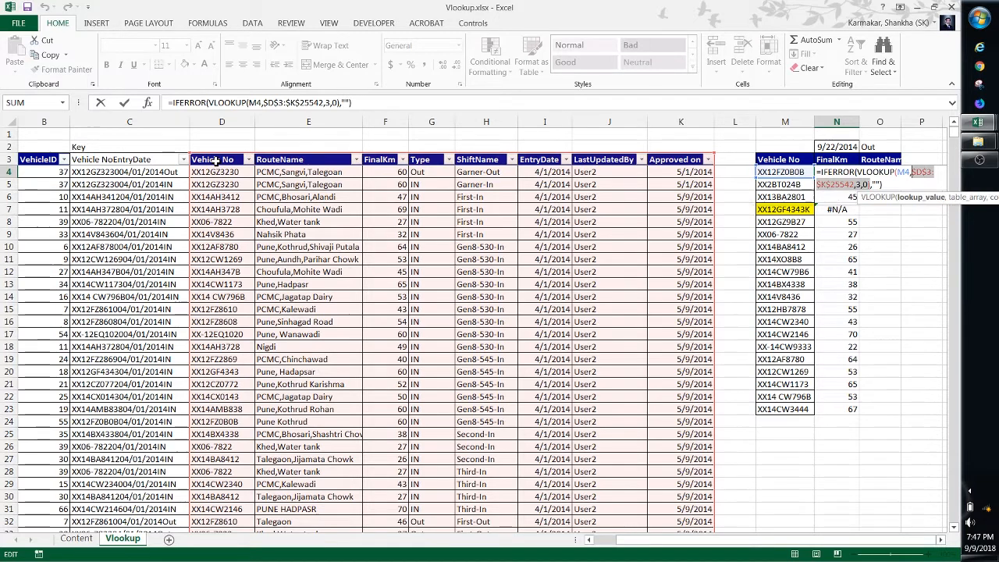
{"action": "key", "text": "Left"}
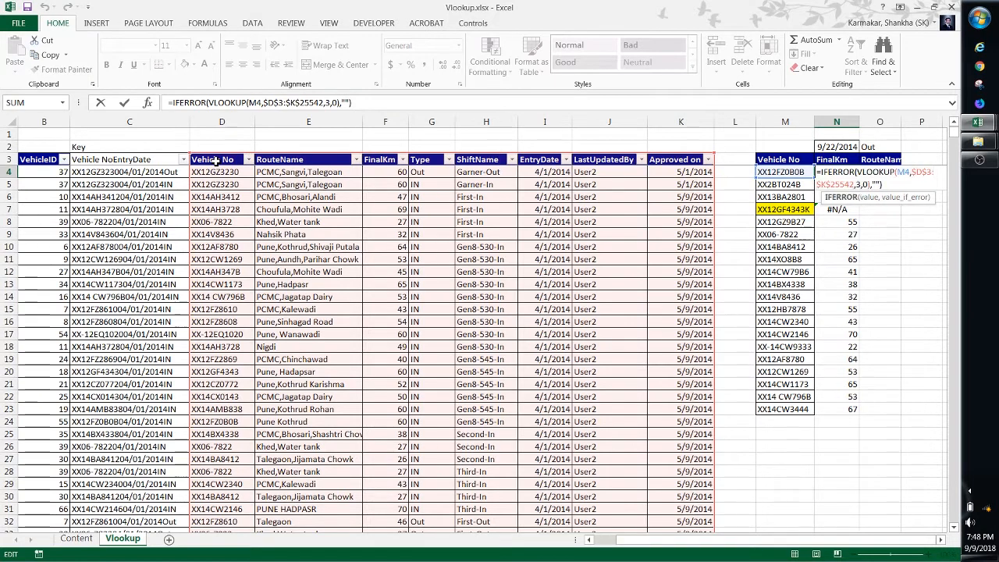
{"action": "key", "text": "Down"}
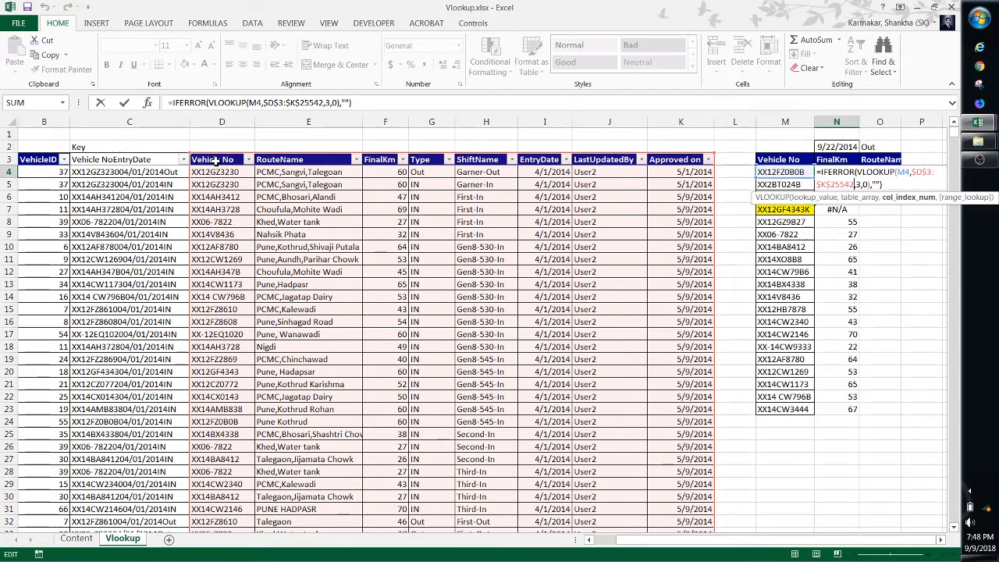
{"action": "key", "text": "Up"}
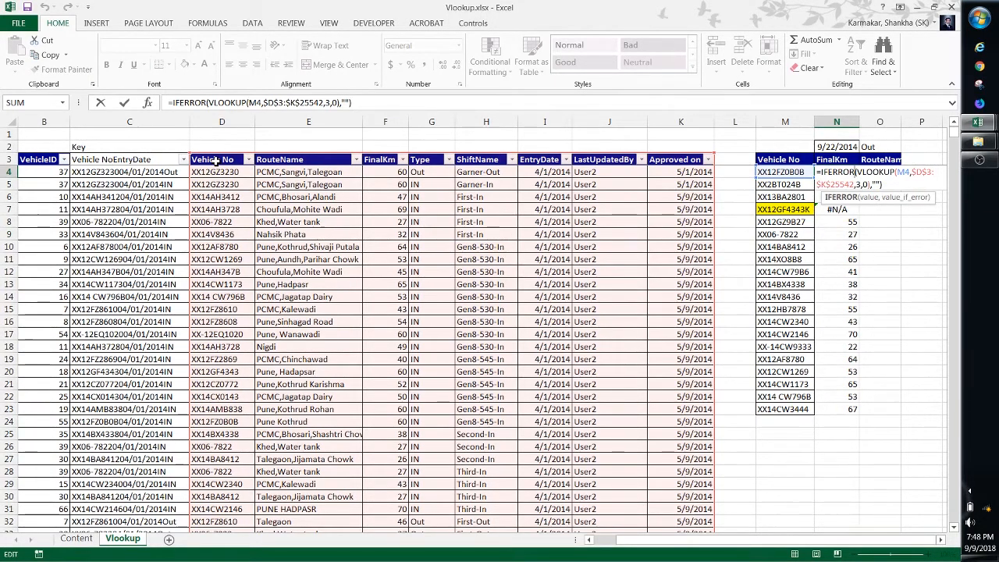
Enter the IFERROR formula in all of N4:N23 and inspect the copy in N7
{"action": "key", "text": "ctrl+Return"}
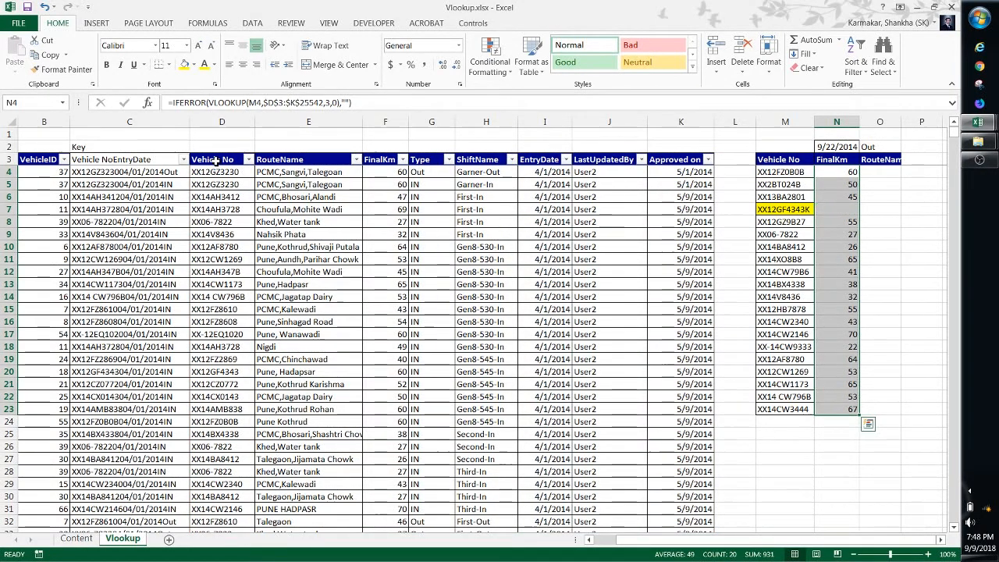
{"action": "key", "text": "Down"}
{"action": "key", "text": "Down"}
{"action": "key", "text": "Down"}
{"action": "key", "text": "F2"}
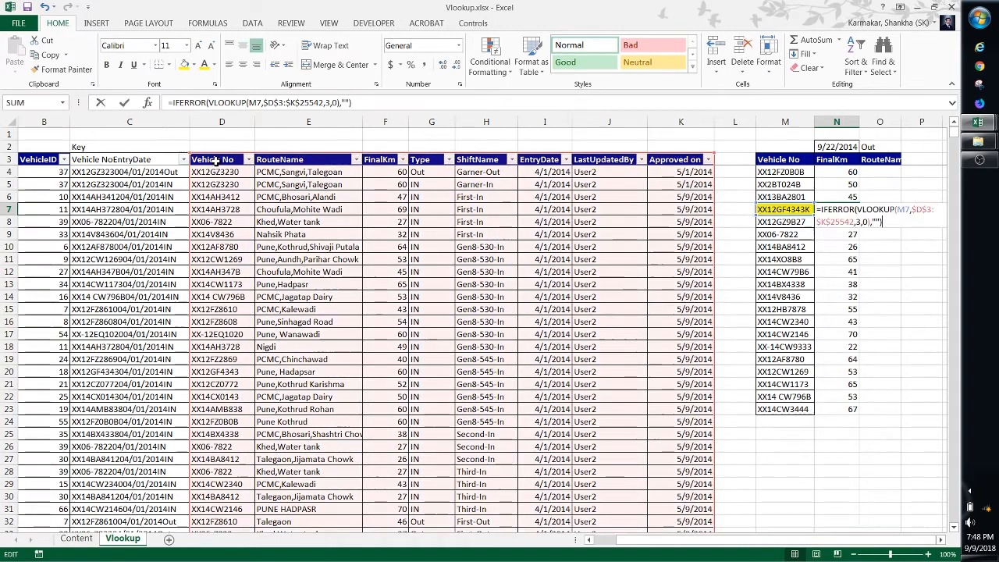
{"action": "key", "text": "Escape"}
{"action": "key", "text": "Down"}
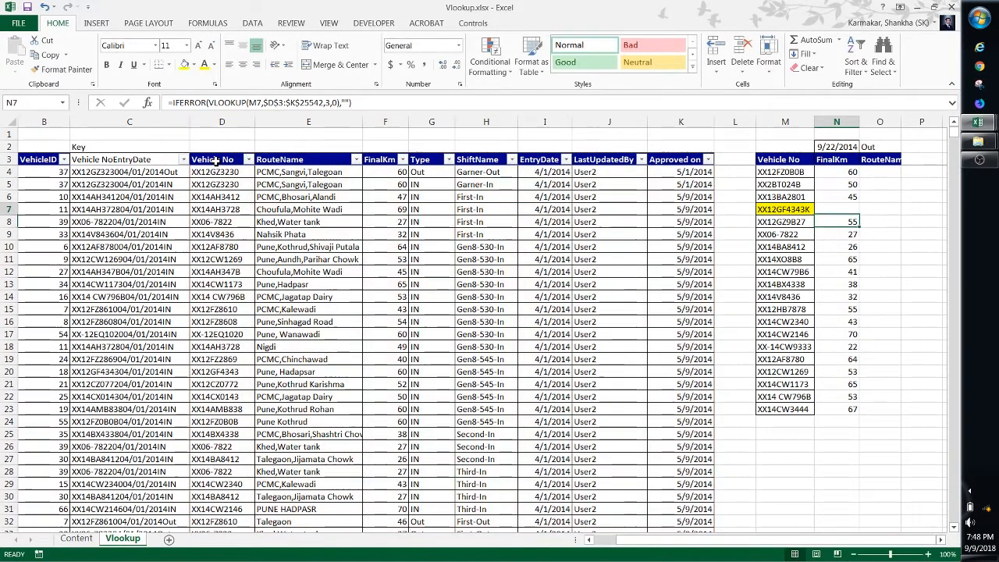
Set the value_if_error text in N4's IFERROR formula to "Check"
{"action": "key", "text": "Up"}
{"action": "key", "text": "Left"}
{"action": "key", "text": "Right"}
{"action": "key", "text": "Up"}
{"action": "key", "text": "Up"}
{"action": "key", "text": "Up"}
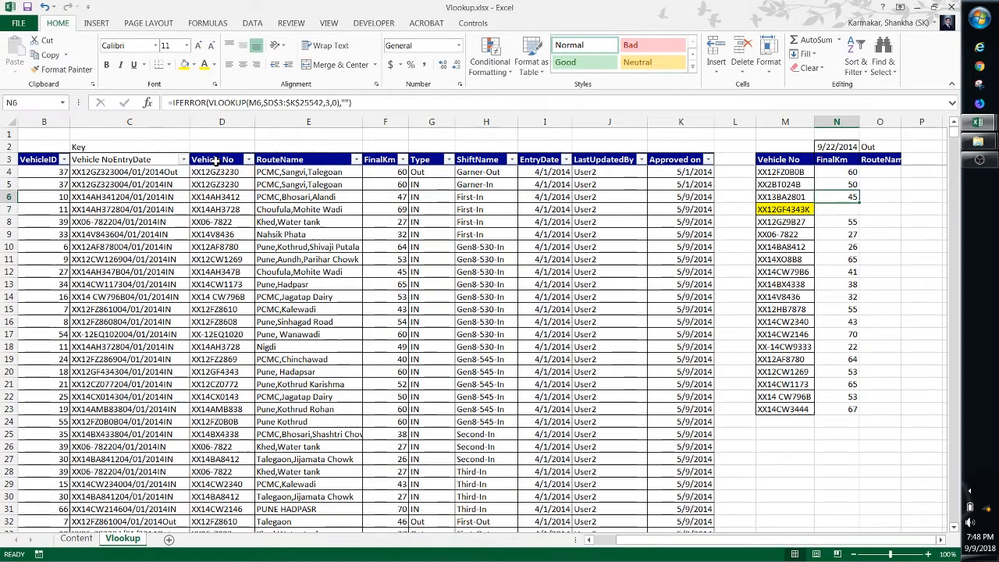
{"action": "key", "text": "F2"}
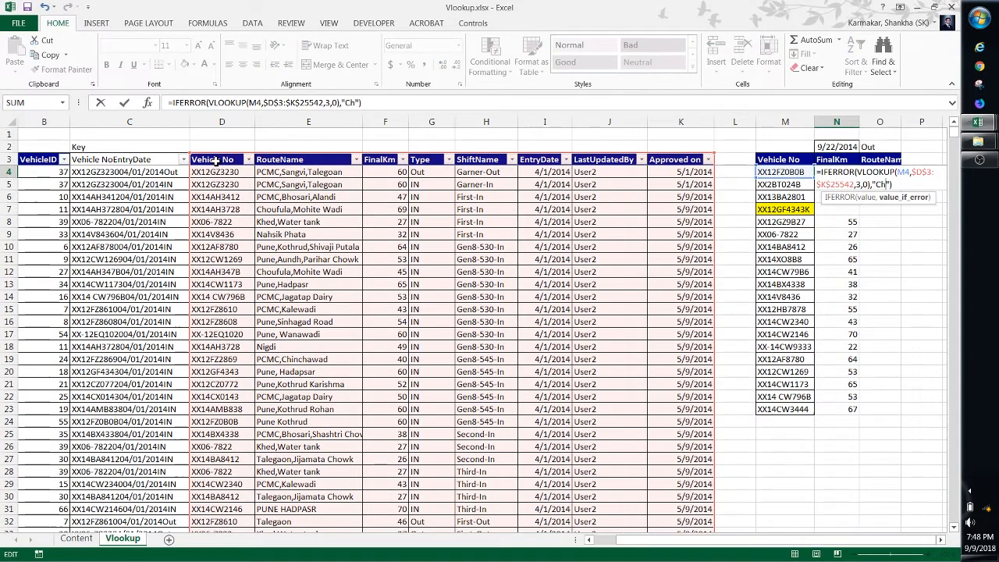
{"action": "key", "text": "Return"}
{"action": "key", "text": "Up"}
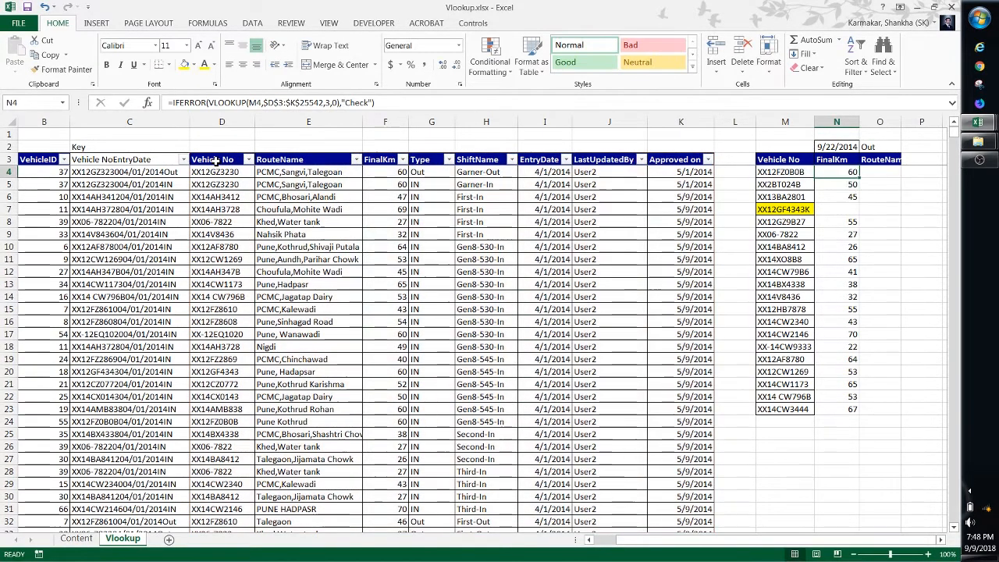
Fill the updated IFERROR formula from N4 down to N23 and go to N7
{"action": "key", "text": "ctrl+shift+Down"}
{"action": "key", "text": "Down"}
{"action": "key", "text": "Down"}
{"action": "key", "text": "Down"}
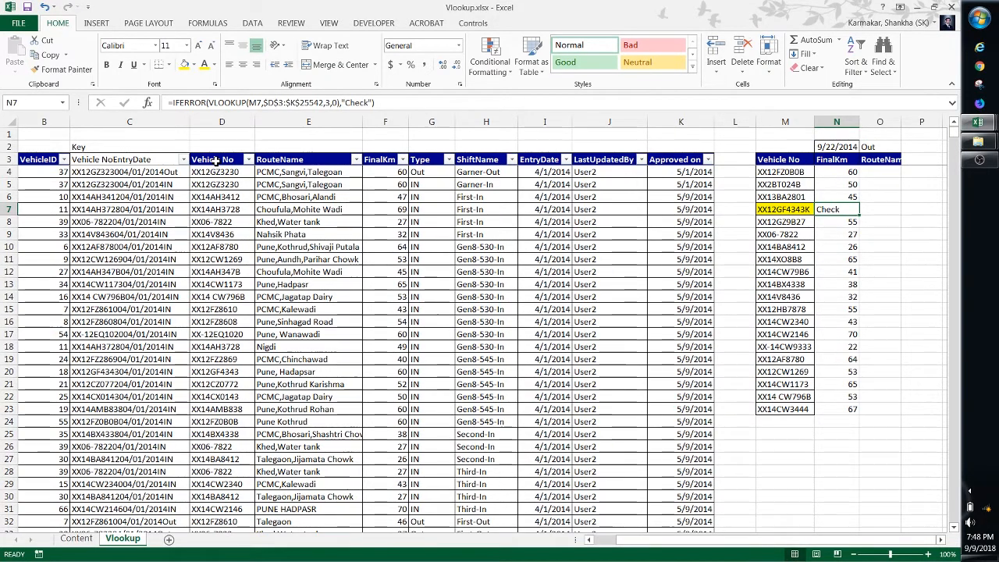
Review the FinalKm results between N4 and N7, including the entry for the highlighted vehicle
{"action": "key", "text": "Up"}
{"action": "key", "text": "Up"}
{"action": "key", "text": "Up"}
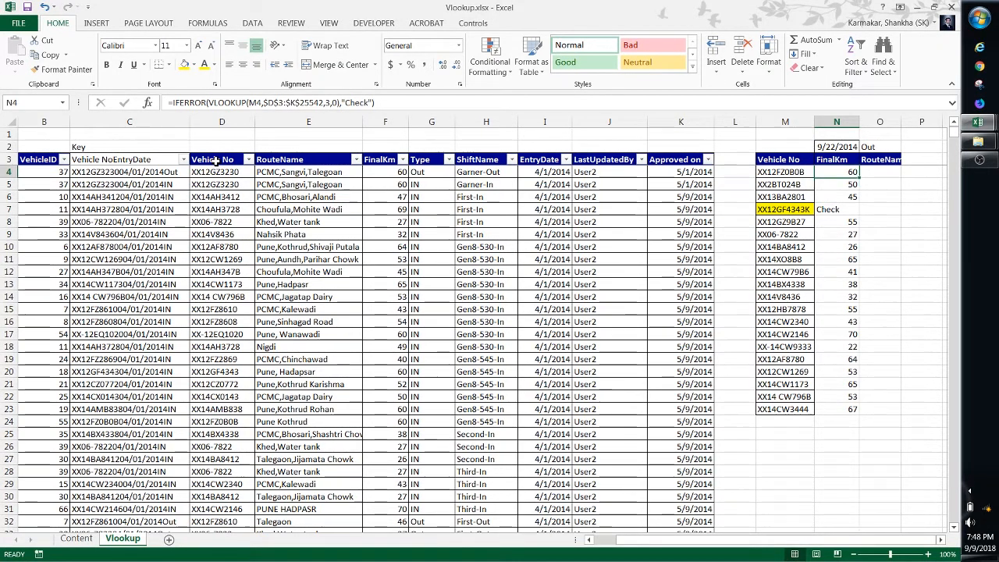
{"action": "key", "text": "ctrl+Down"}
{"action": "key", "text": "ctrl+Up"}
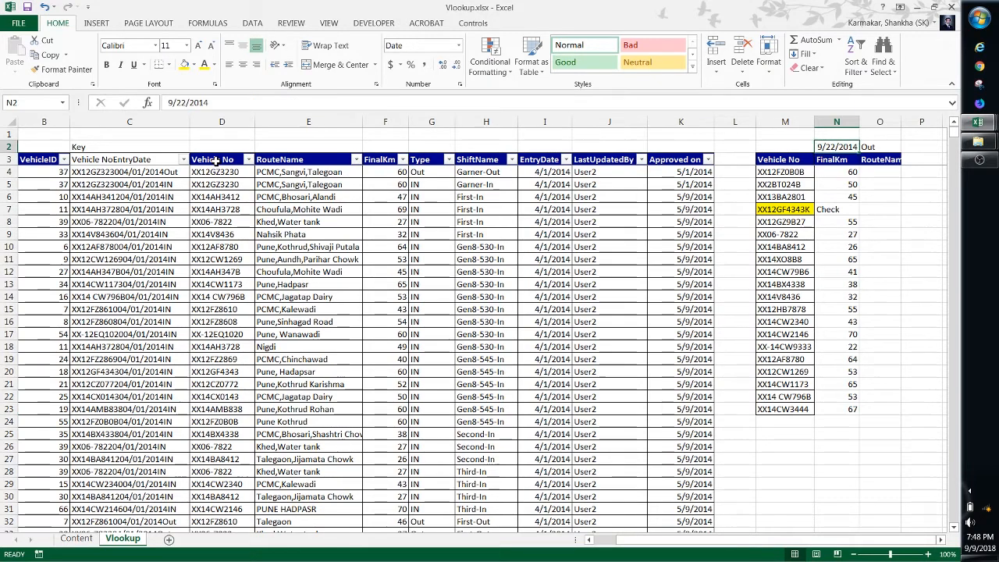
{"action": "key", "text": "Down"}
{"action": "key", "text": "Down"}
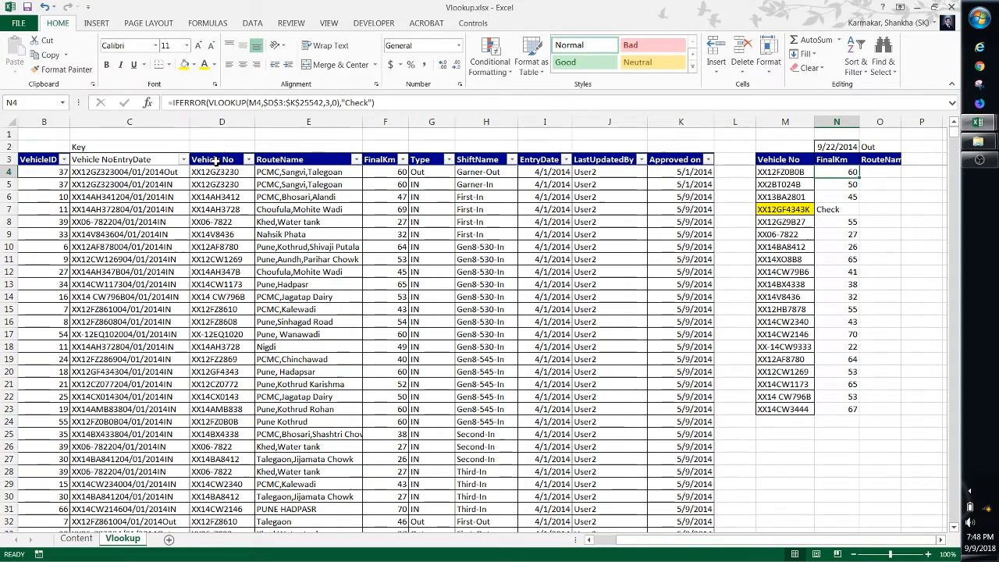
{"action": "key", "text": "Down"}
{"action": "key", "text": "Down"}
{"action": "key", "text": "Down"}
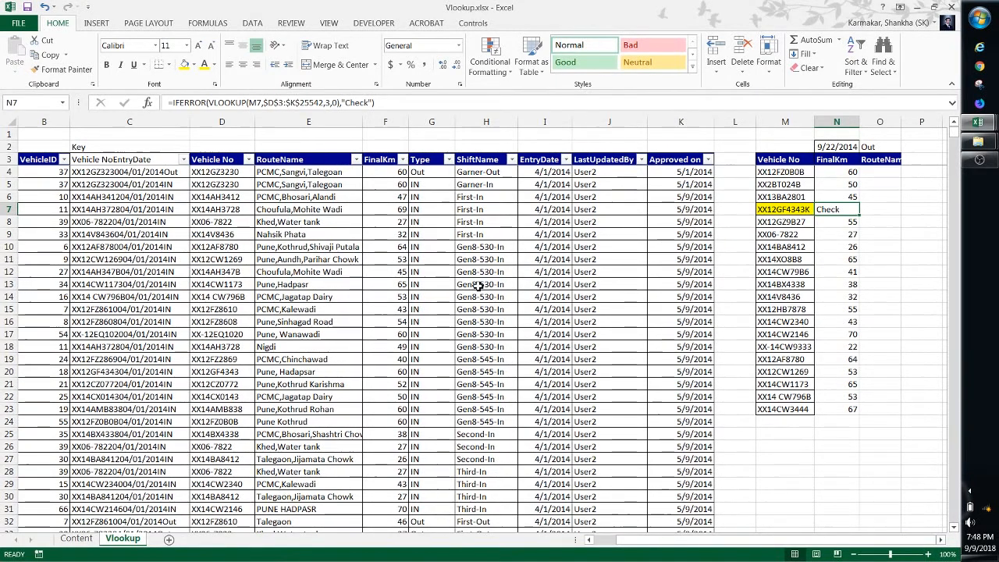
Examine the source table's header row from Vehicle NoEntryDate in C3 across to Approved on in K3
{"action": "key", "text": "Up"}
{"action": "key", "text": "Up"}
{"action": "key", "text": "Up"}
{"action": "key", "text": "Left"}
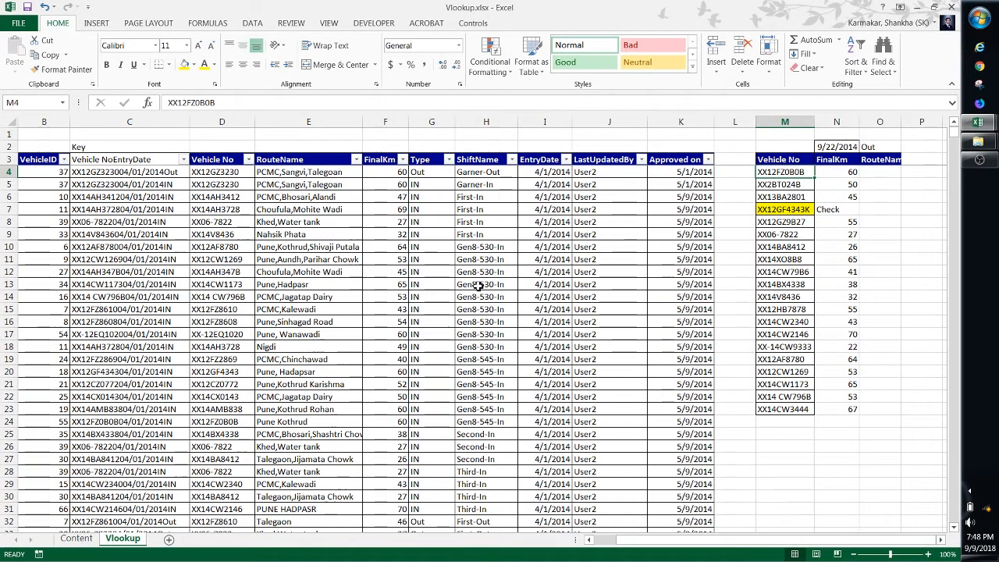
{"action": "key", "text": "Home"}
{"action": "key", "text": "Right"}
{"action": "key", "text": "Right"}
{"action": "key", "text": "Up"}
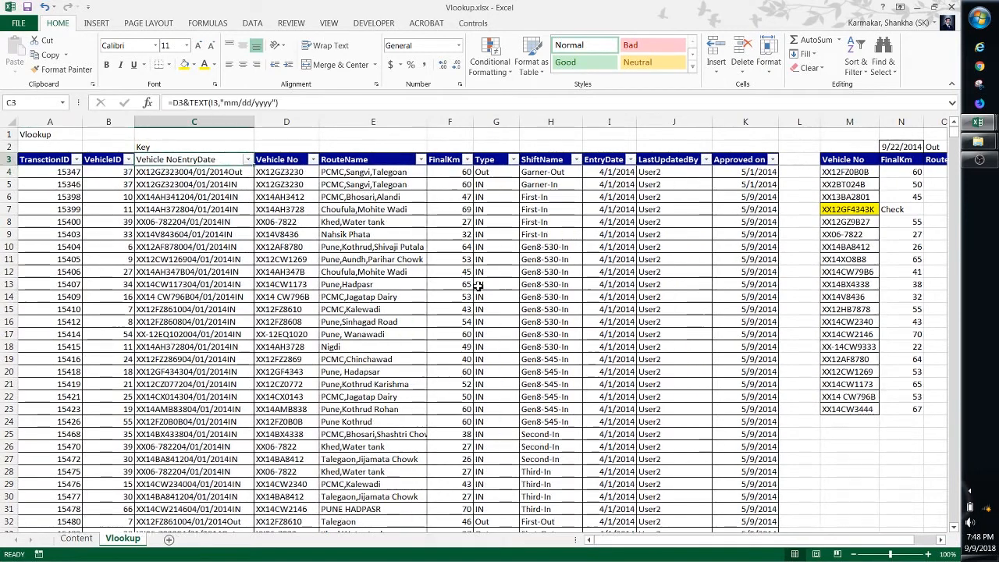
{"action": "key", "text": "shift+Right"}
{"action": "key", "text": "shift+Right"}
{"action": "key", "text": "shift+Right"}
{"action": "key", "text": "shift+Right"}
{"action": "key", "text": "shift+Right"}
{"action": "key", "text": "shift+Right"}
{"action": "key", "text": "shift+Right"}
{"action": "key", "text": "shift+Right"}
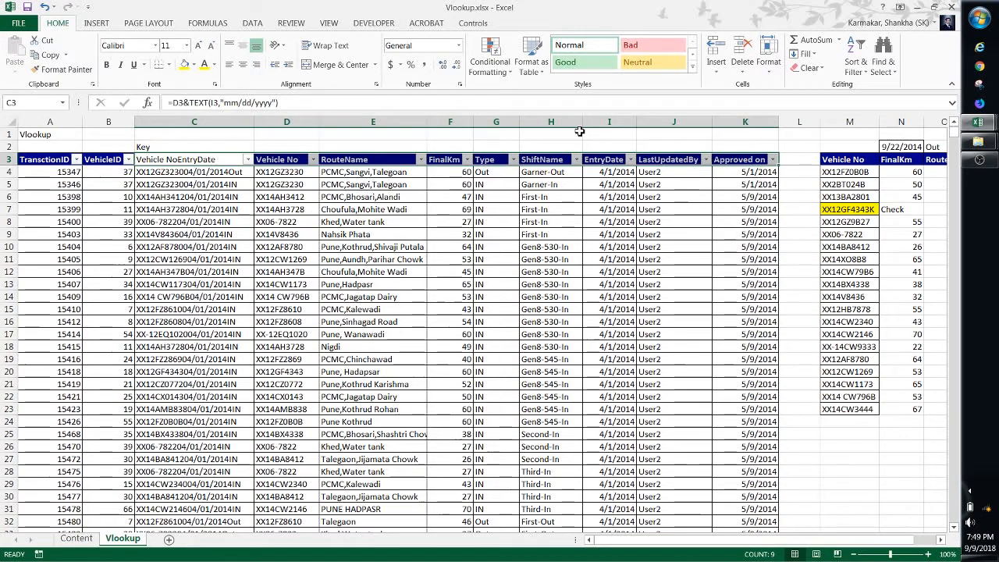
{"action": "key", "text": "Down"}
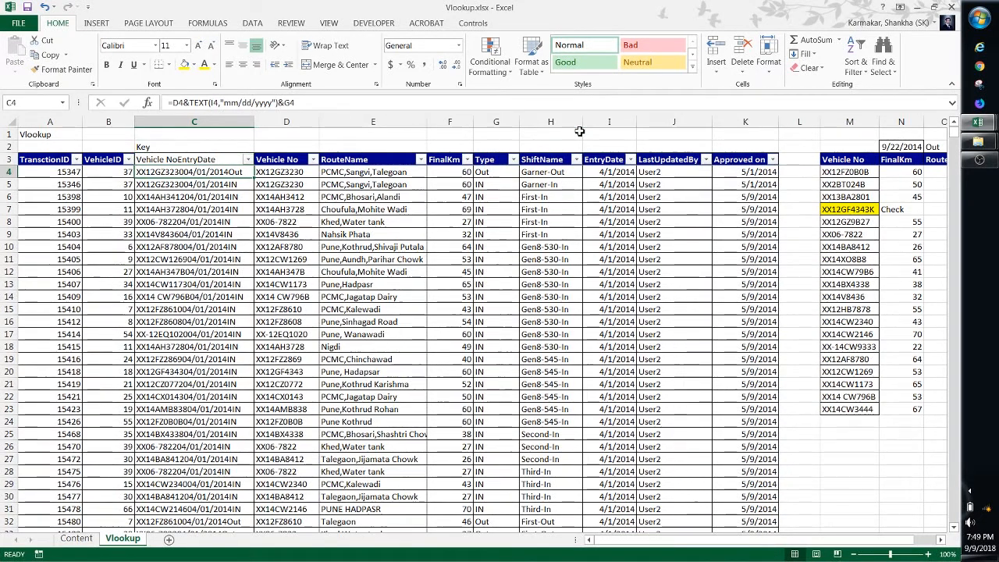
Look over the first RouteName entries and inspect the IFERROR formula in N4 without changing it
{"action": "key", "text": "Right"}
{"action": "key", "text": "Right"}
{"action": "key", "text": "Down"}
{"action": "key", "text": "Down"}
{"action": "key", "text": "Down"}
{"action": "key", "text": "Up"}
{"action": "key", "text": "Up"}
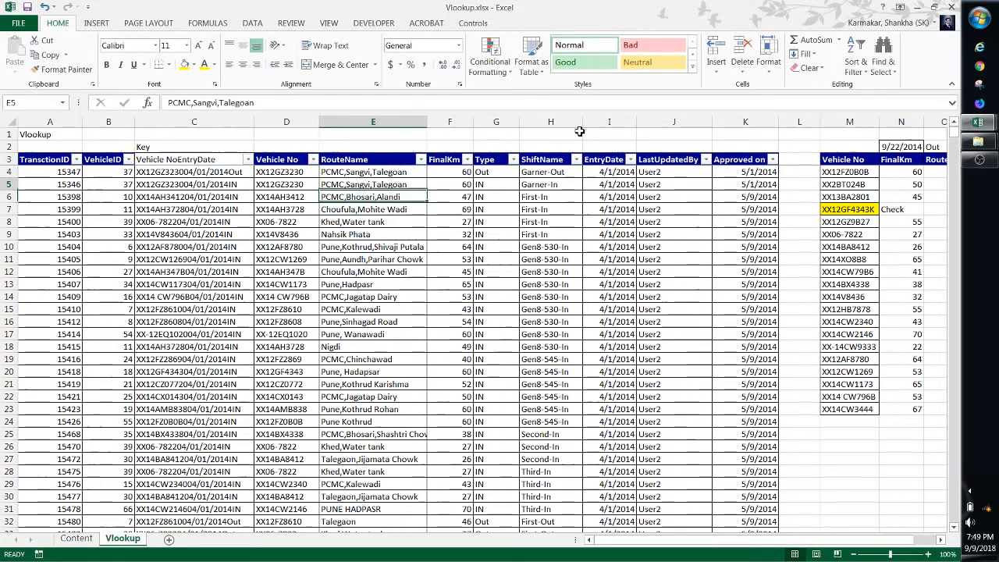
{"action": "key", "text": "Up"}
{"action": "key", "text": "Right"}
{"action": "key", "text": "Right"}
{"action": "key", "text": "Right"}
{"action": "key", "text": "Right"}
{"action": "key", "text": "Right"}
{"action": "key", "text": "Right"}
{"action": "key", "text": "Right"}
{"action": "key", "text": "Right"}
{"action": "key", "text": "Right"}
{"action": "key", "text": "Right"}
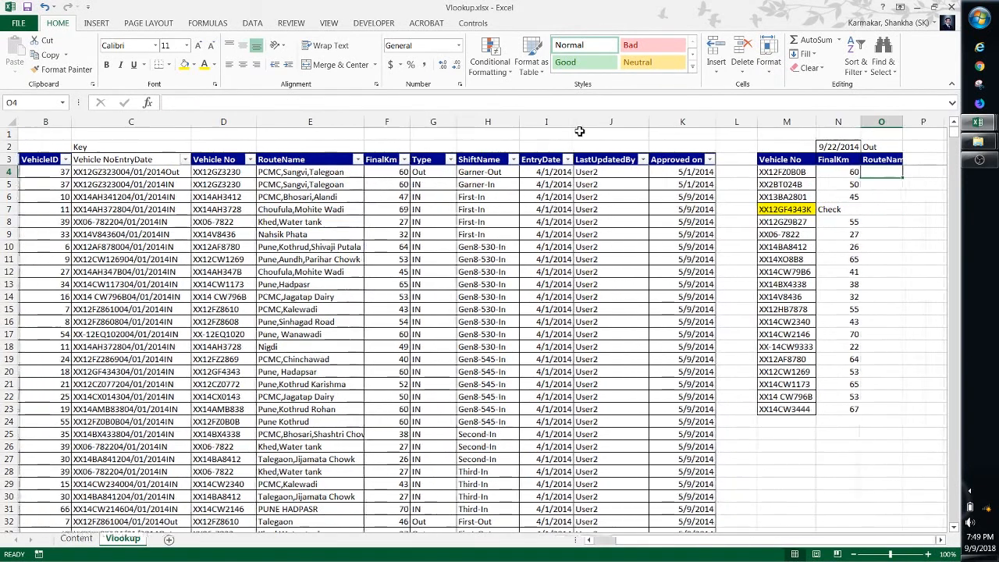
{"action": "key", "text": "Left"}
{"action": "key", "text": "F2"}
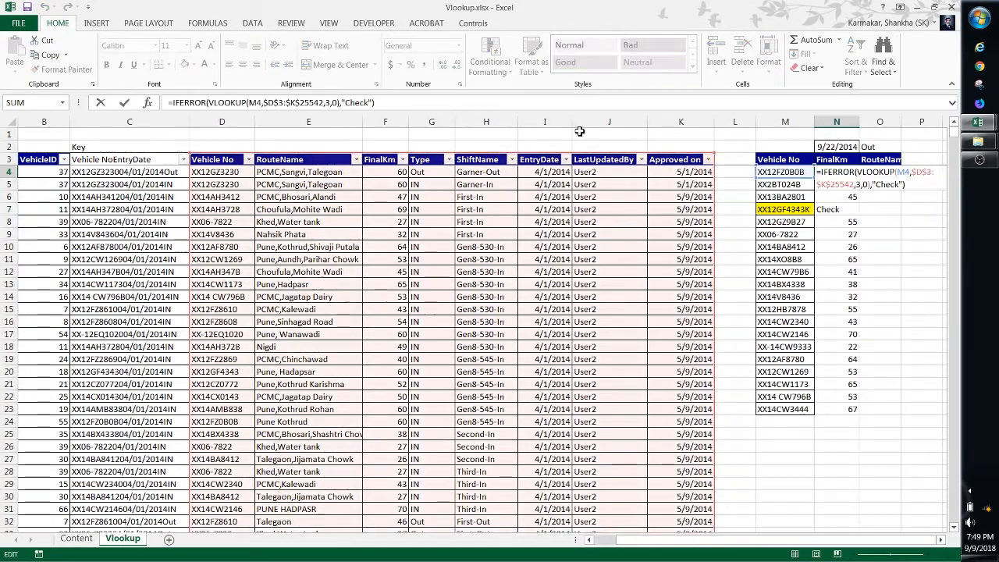
{"action": "key", "text": "Escape"}
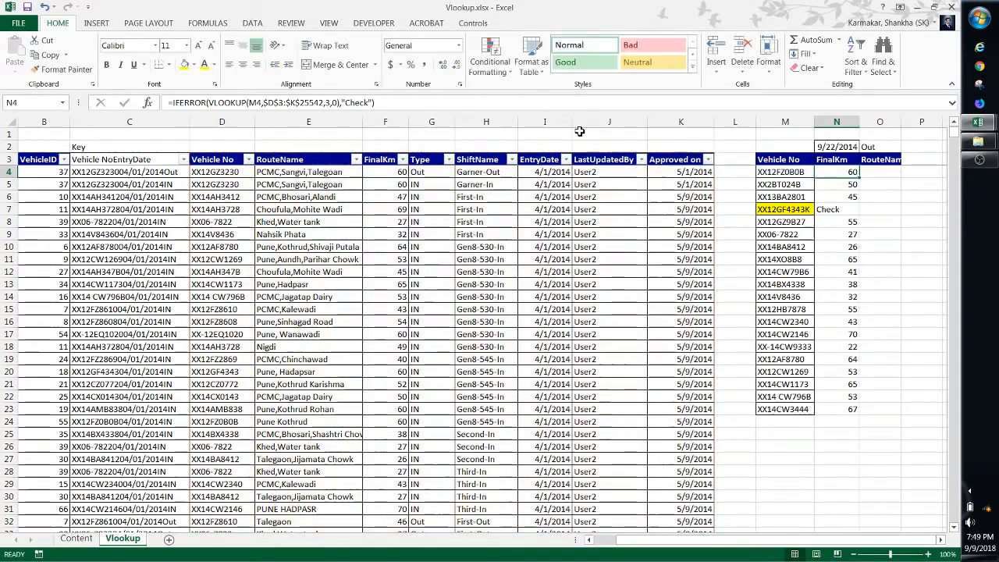
Start a new VLOOKUP formula in N4 with M4 as the lookup value
{"action": "type", "text": "=VLOOKUP("}
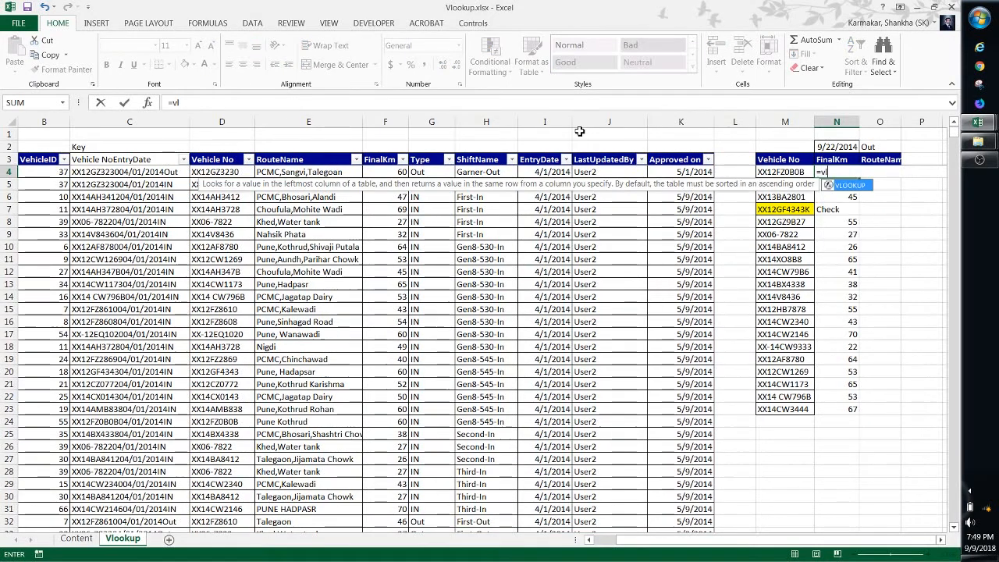
{"action": "key", "text": "Left"}
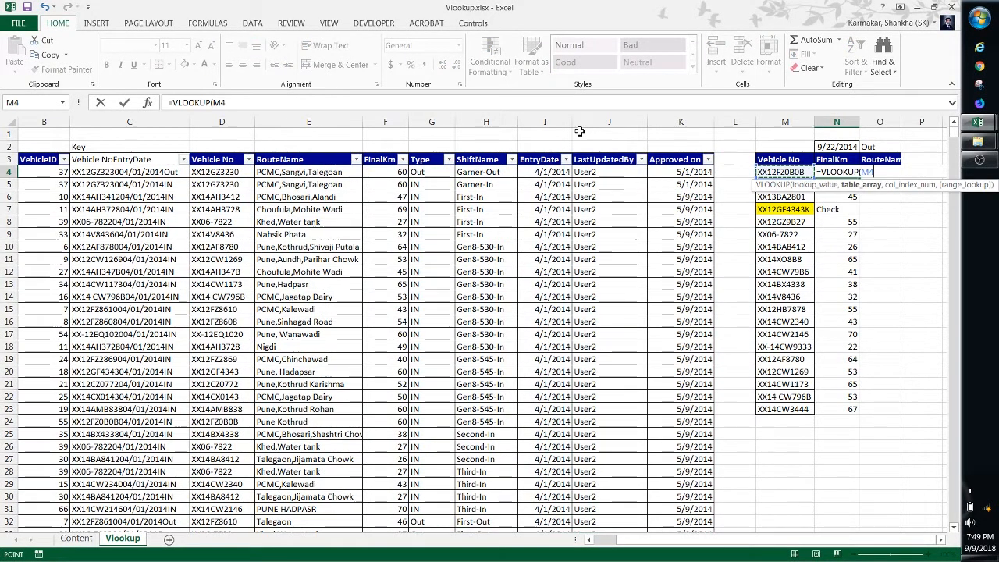
{"action": "type", "text": ","}
Select D3:K25542 as the table array of the new VLOOKUP in N4
{"action": "key", "text": "Left"}
{"action": "key", "text": "Left"}
{"action": "key", "text": "Left"}
{"action": "key", "text": "Left"}
{"action": "key", "text": "Left"}
{"action": "key", "text": "Left"}
{"action": "key", "text": "Left"}
{"action": "key", "text": "Left"}
{"action": "key", "text": "Left"}
{"action": "key", "text": "Left"}
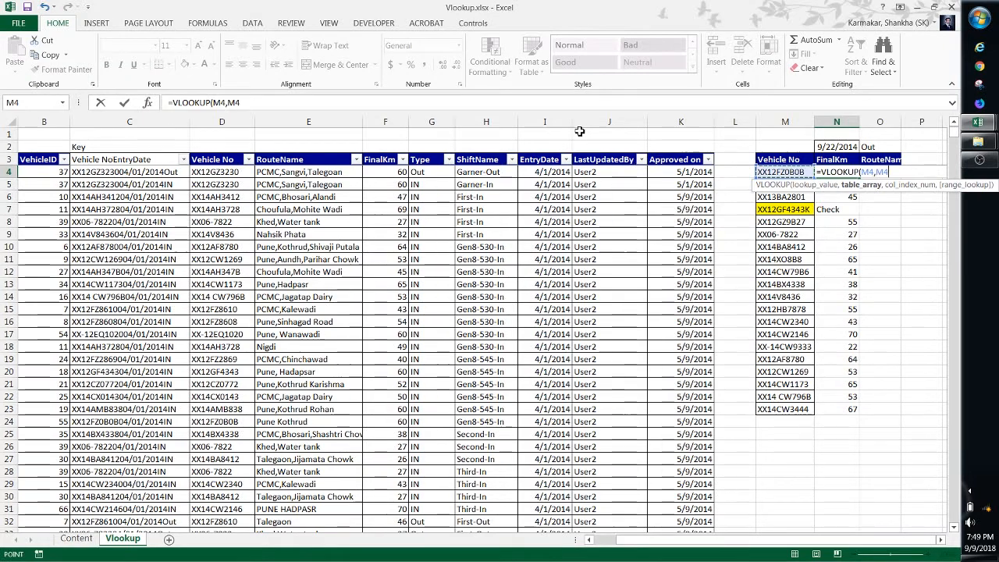
{"action": "key", "text": "Up"}
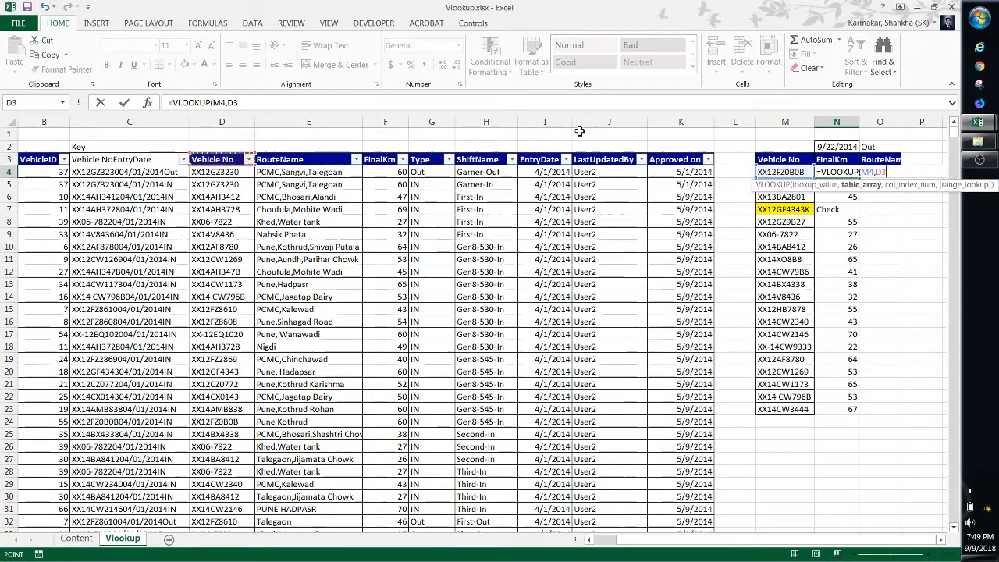
{"action": "key", "text": "shift+Right"}
{"action": "key", "text": "shift+Right"}
{"action": "key", "text": "shift+Right"}
{"action": "key", "text": "shift+Right"}
{"action": "key", "text": "shift+Right"}
{"action": "key", "text": "shift+Right"}
{"action": "key", "text": "shift+Right"}
{"action": "key", "text": "shift+Right"}
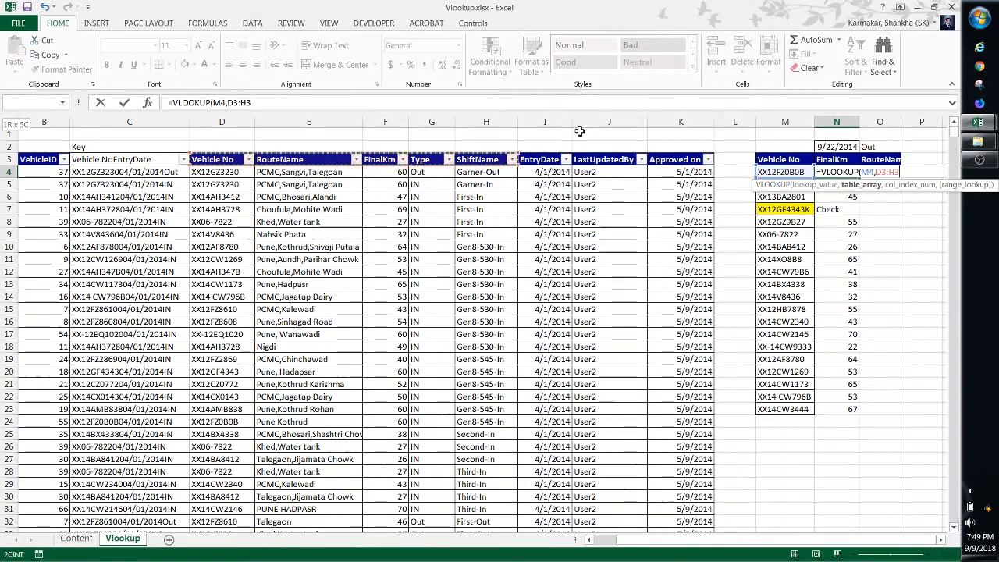
{"action": "key", "text": "shift+Left"}
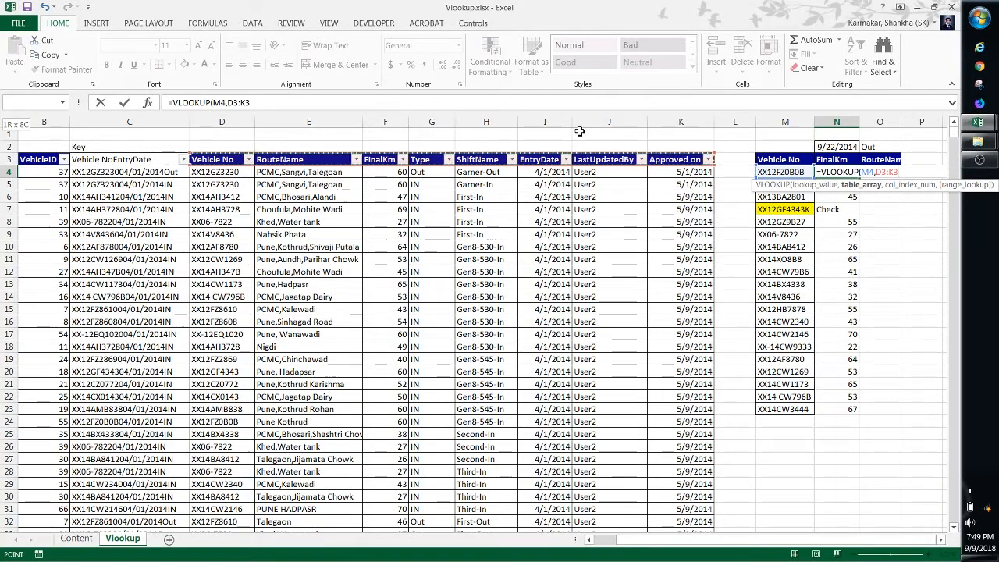
{"action": "key", "text": "ctrl+shift+Down"}
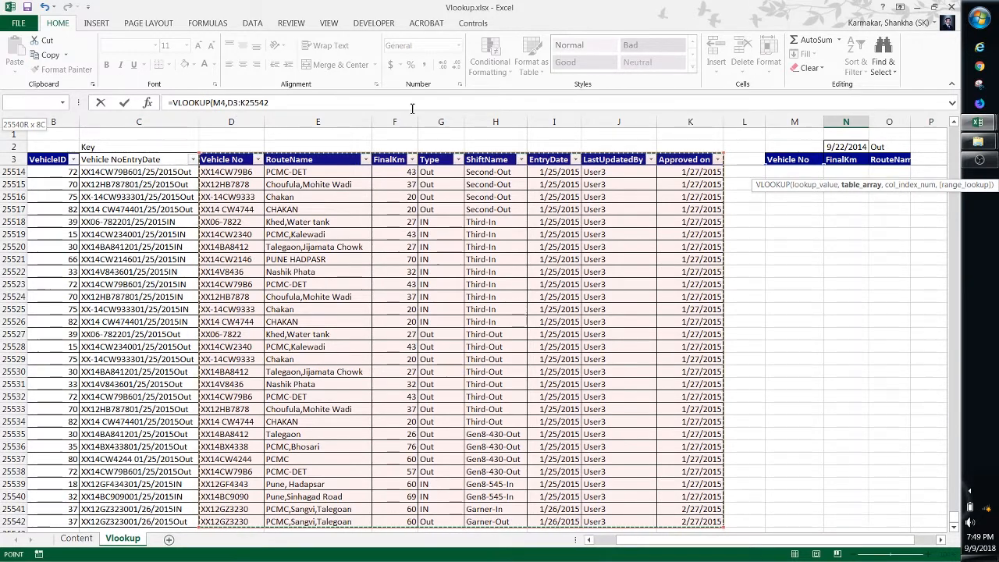
Complete the VLOOKUP in N4 with column index 3 and range_lookup 0, and enter the formula
{"action": "type", "text": ","}
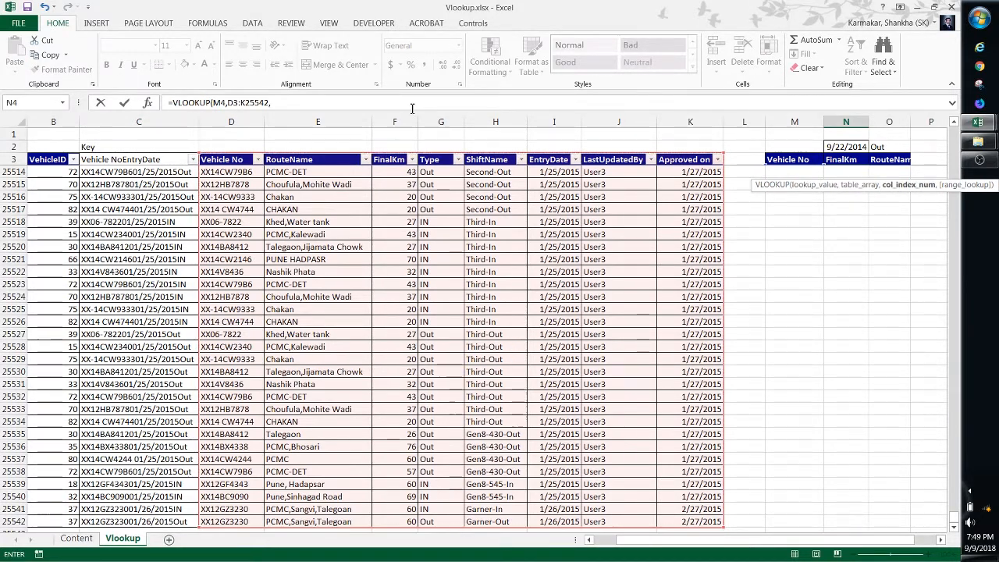
{"action": "type", "text": "3,0"}
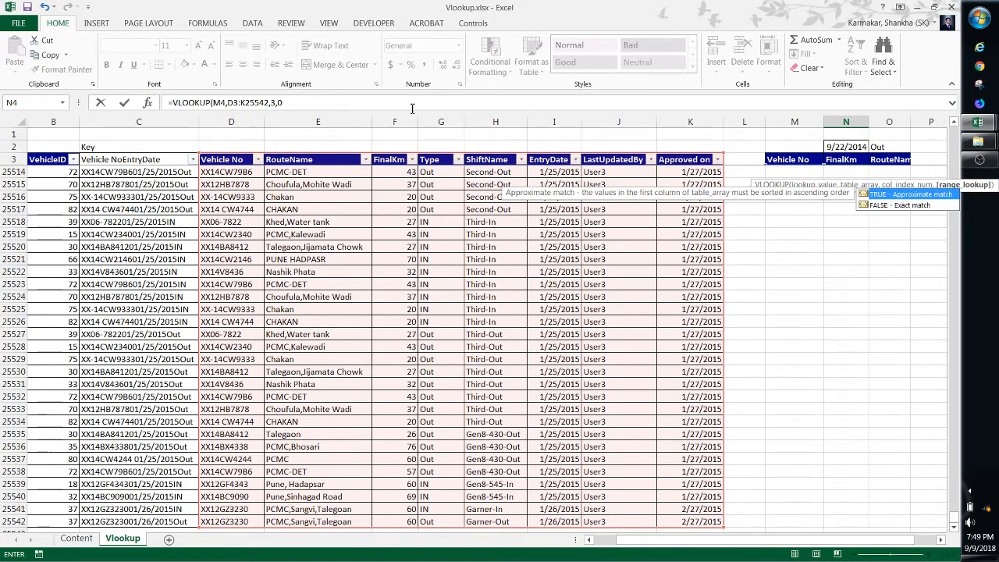
{"action": "type", "text": ")"}
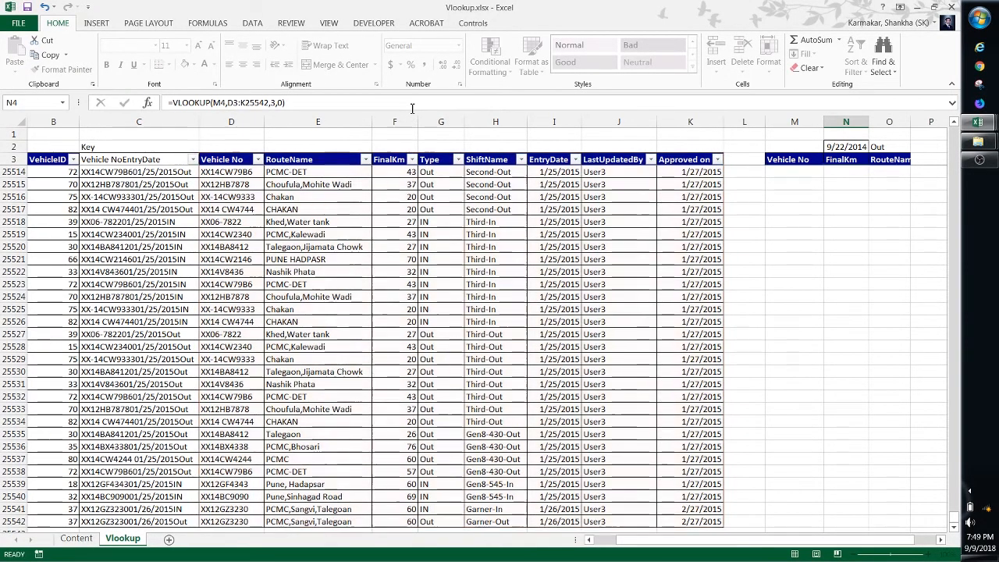
Confirm the VLOOKUP in N4 with the relative table array and fill it down through N23
{"action": "key", "text": "ctrl+Return"}
{"action": "key", "text": "F2"}
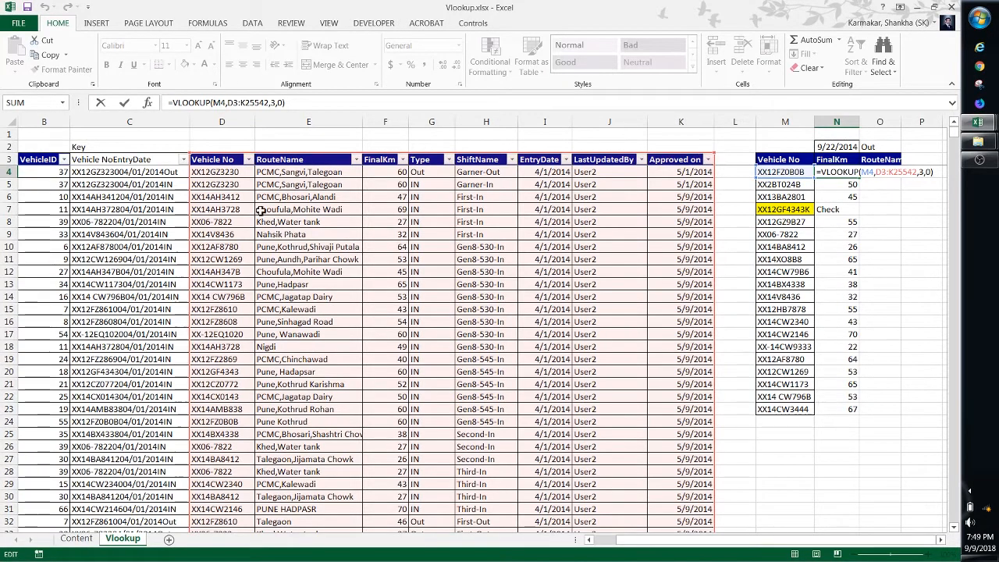
{"action": "key", "text": "ctrl+Return"}
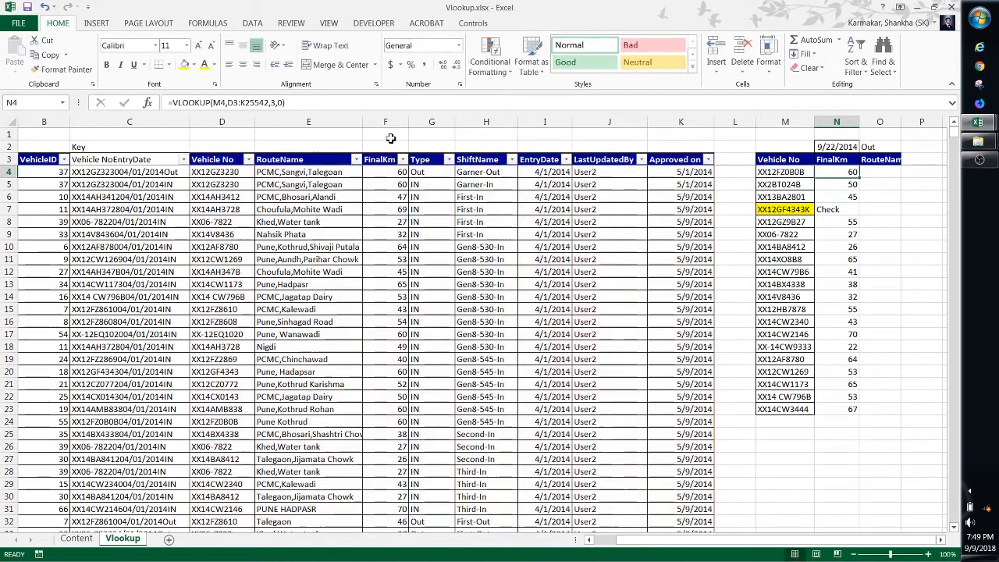
{"action": "key", "text": "ctrl+shift+Down"}
{"action": "key", "text": "ctrl+d"}
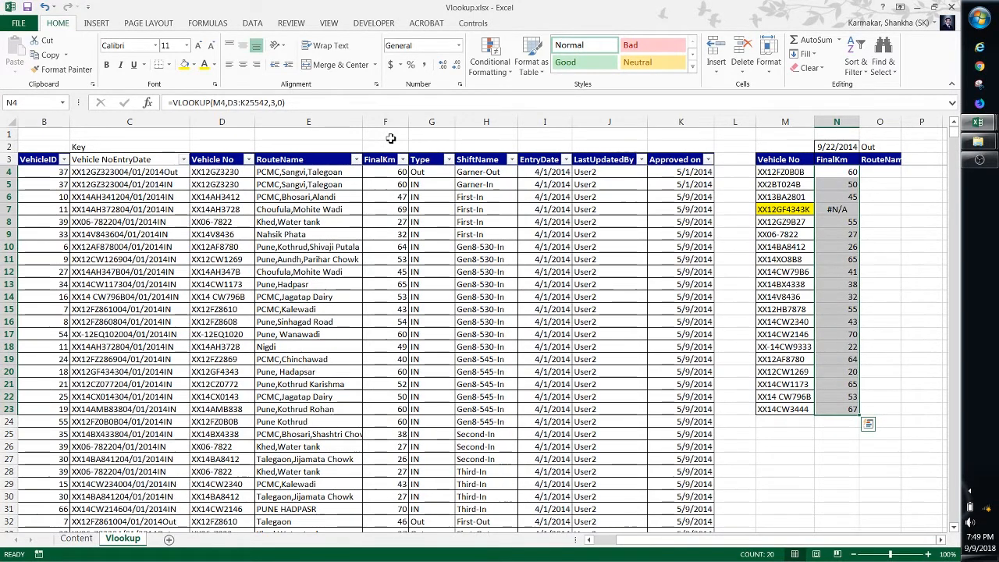
Inspect the table array references in the copied VLOOKUP formulas cell by cell from N5 downward without changing them
{"action": "key", "text": "Down"}
{"action": "key", "text": "F2"}
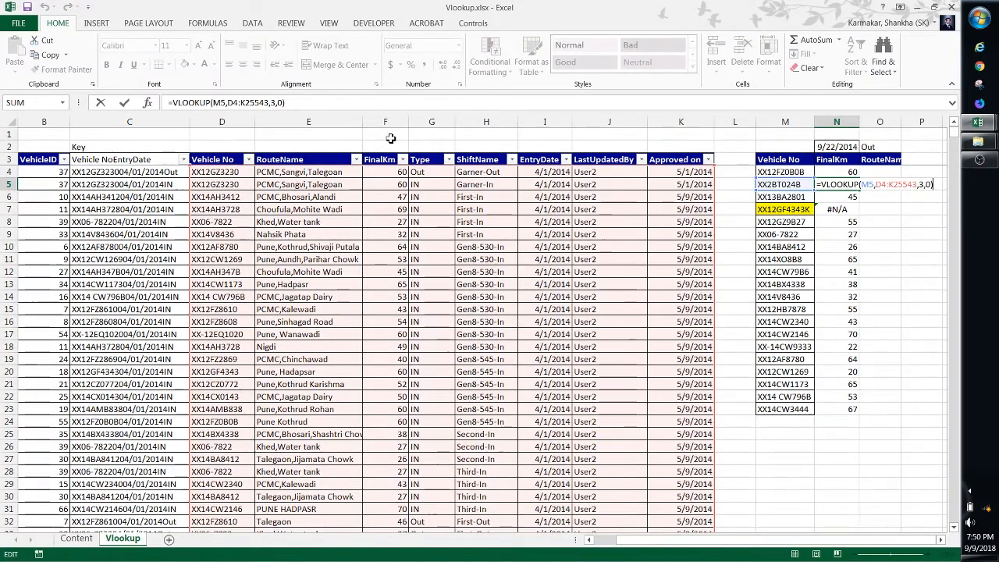
{"action": "key", "text": "Return"}
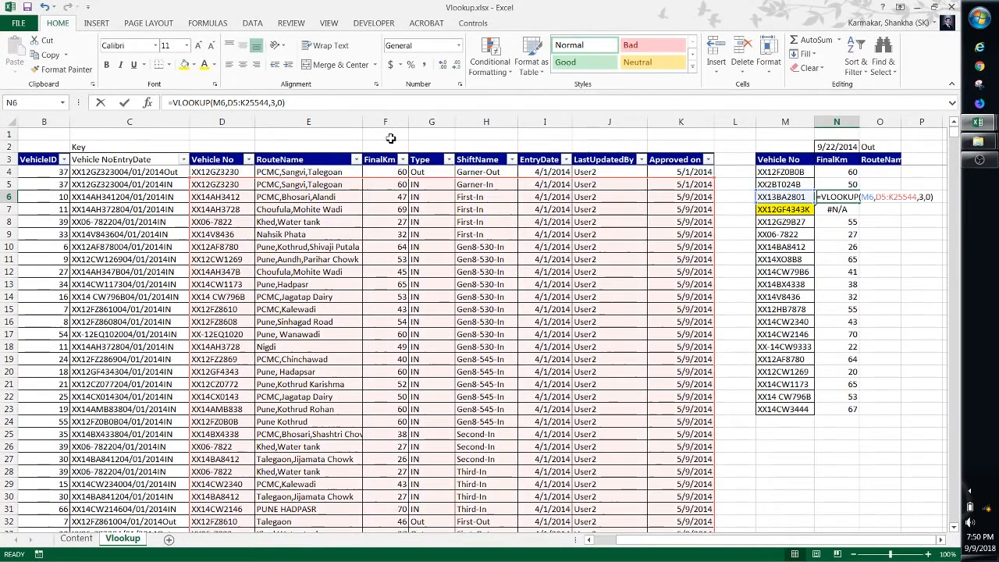
{"action": "key", "text": "F2"}
{"action": "key", "text": "Return"}
{"action": "key", "text": "F2"}
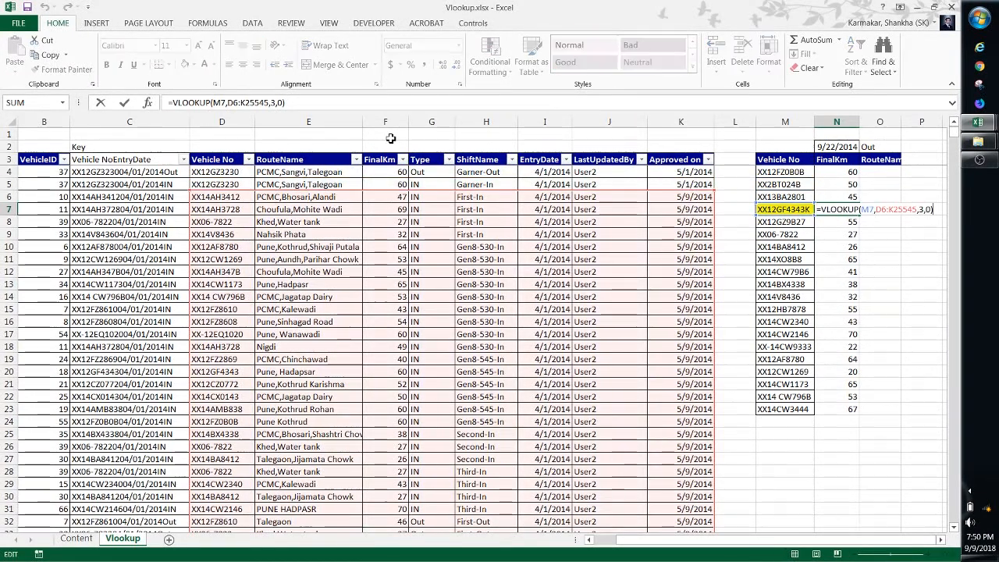
{"action": "key", "text": "Return"}
{"action": "key", "text": "F2"}
{"action": "key", "text": "Return"}
{"action": "key", "text": "F2"}
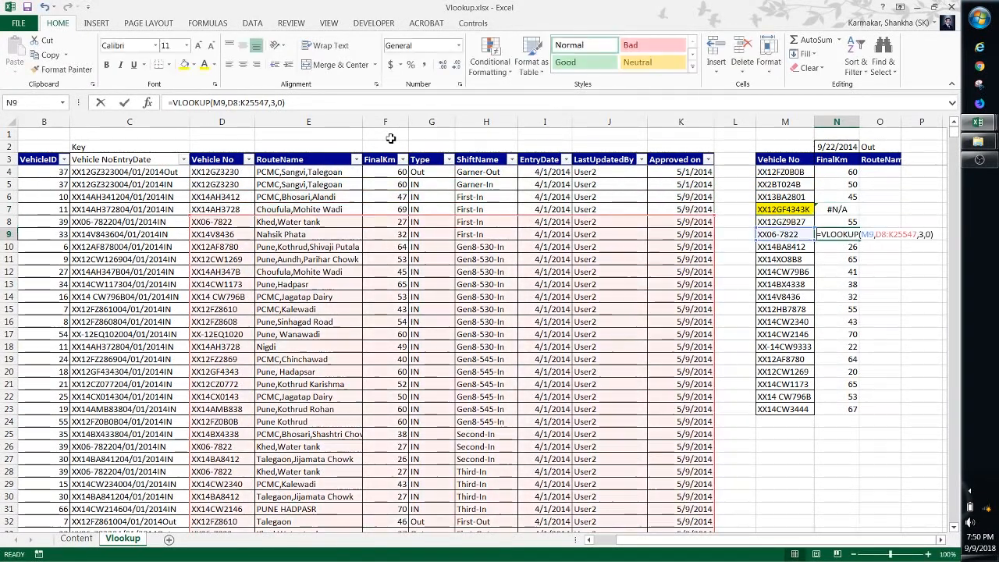
{"action": "key", "text": "Return"}
{"action": "key", "text": "F2"}
{"action": "key", "text": "Return"}
{"action": "key", "text": "F2"}
{"action": "key", "text": "Return"}
{"action": "key", "text": "F2"}
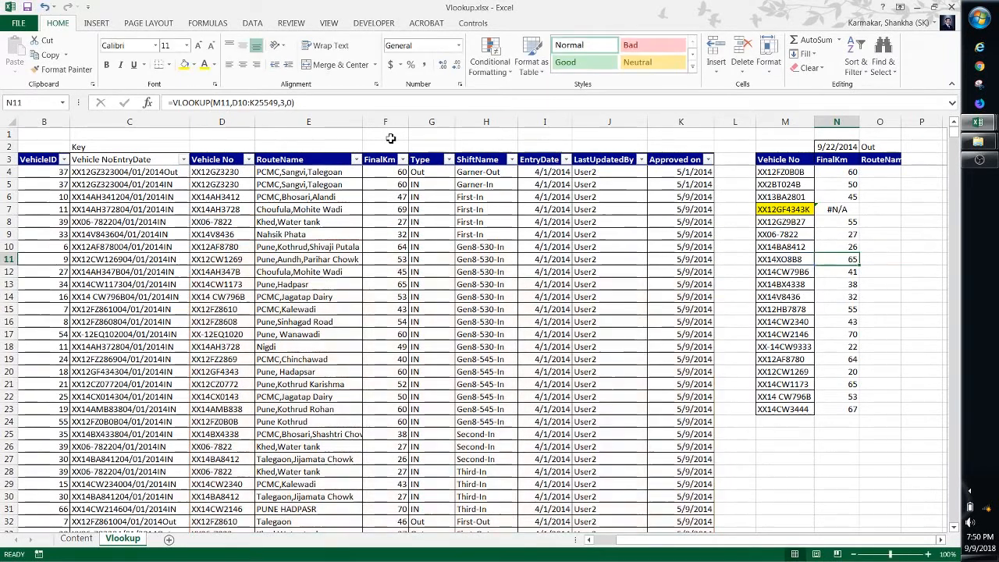
{"action": "key", "text": "Return"}
{"action": "key", "text": "F2"}
{"action": "key", "text": "Escape"}
Make the table array of the VLOOKUP in N4 absolute as $D$3:$K$25542 and fill the formula down through N23
{"action": "key", "text": "Up"}
{"action": "key", "text": "Up"}
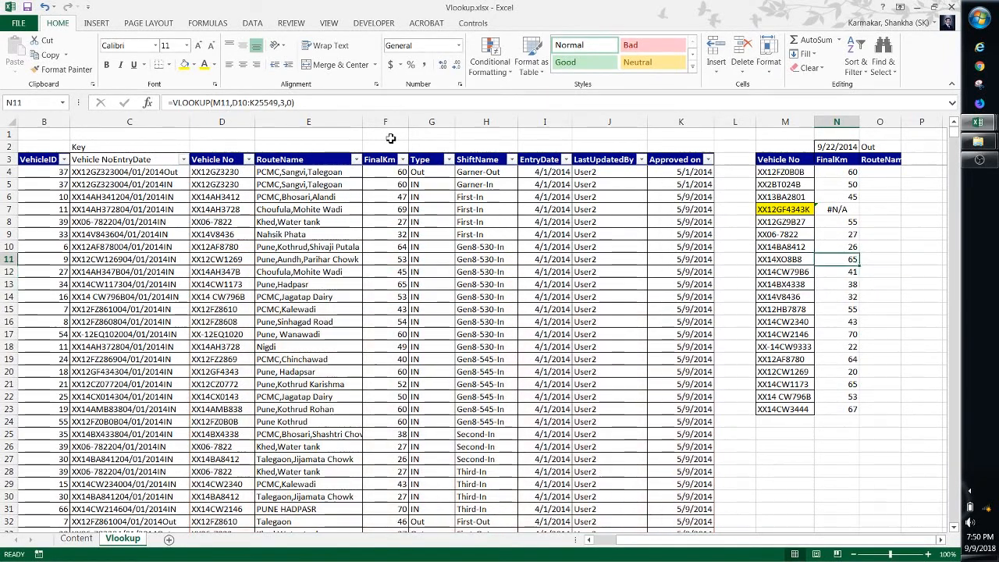
{"action": "key", "text": "Left"}
{"action": "key", "text": "Up"}
{"action": "key", "text": "ctrl+Up"}
{"action": "key", "text": "Down"}
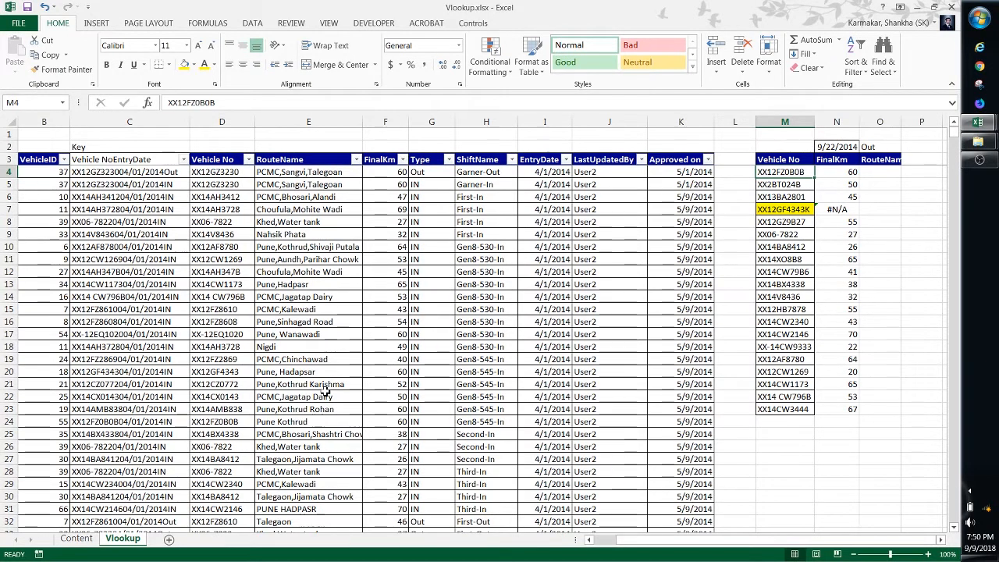
{"action": "key", "text": "Right"}
{"action": "key", "text": "F2"}
{"action": "key", "text": "Left"}
{"action": "key", "text": "Left"}
{"action": "key", "text": "Left"}
{"action": "key", "text": "Left"}
{"action": "key", "text": "Left"}
{"action": "key", "text": "Left"}
{"action": "key", "text": "Left"}
{"action": "key", "text": "Left"}
{"action": "key", "text": "Left"}
{"action": "key", "text": "Left"}
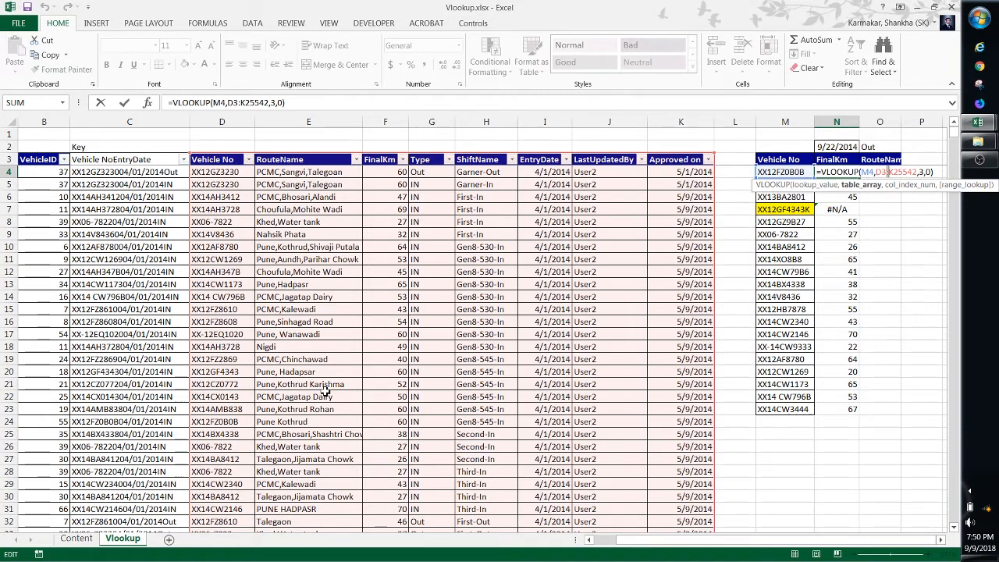
{"action": "key", "text": "F4"}
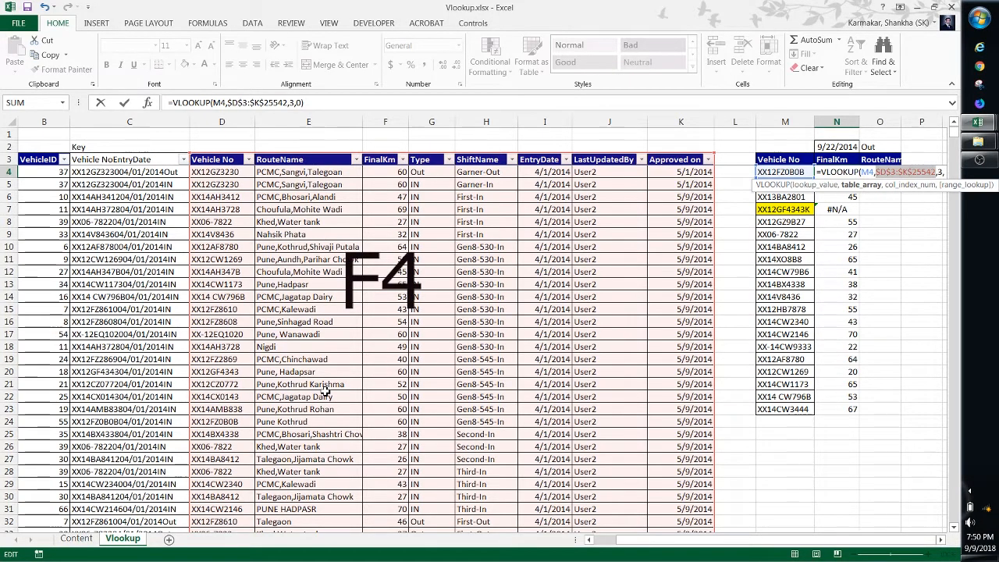
{"action": "key", "text": "Return"}
{"action": "key", "text": "Up"}
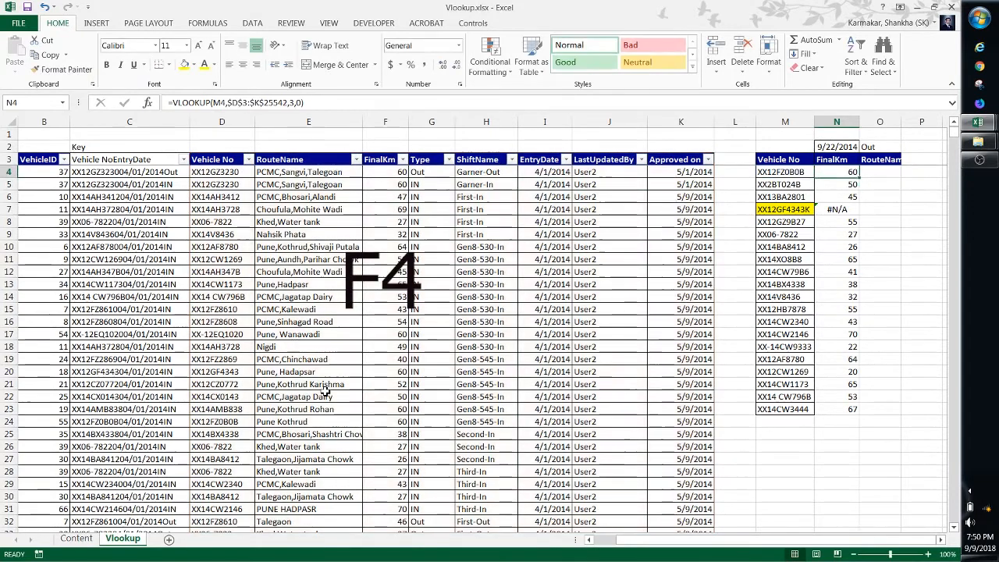
{"action": "key", "text": "ctrl+shift+Down"}
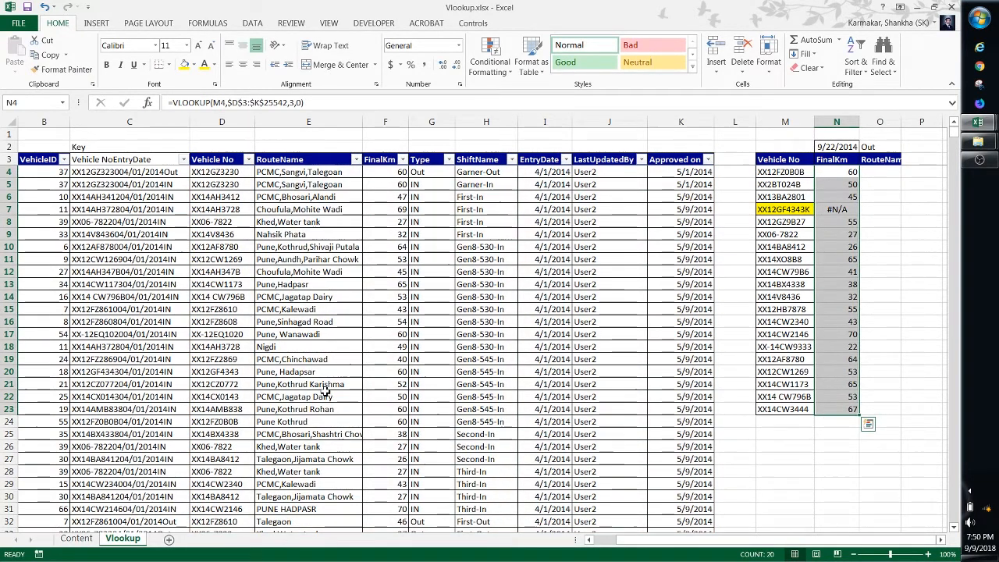
Inspect the lookup value and table array references in the FinalKm formulas cell by cell from N4 through N18
{"action": "key", "text": "ctrl+shift+Up"}
{"action": "key", "text": "F2"}
{"action": "key", "text": "Return"}
{"action": "key", "text": "F2"}
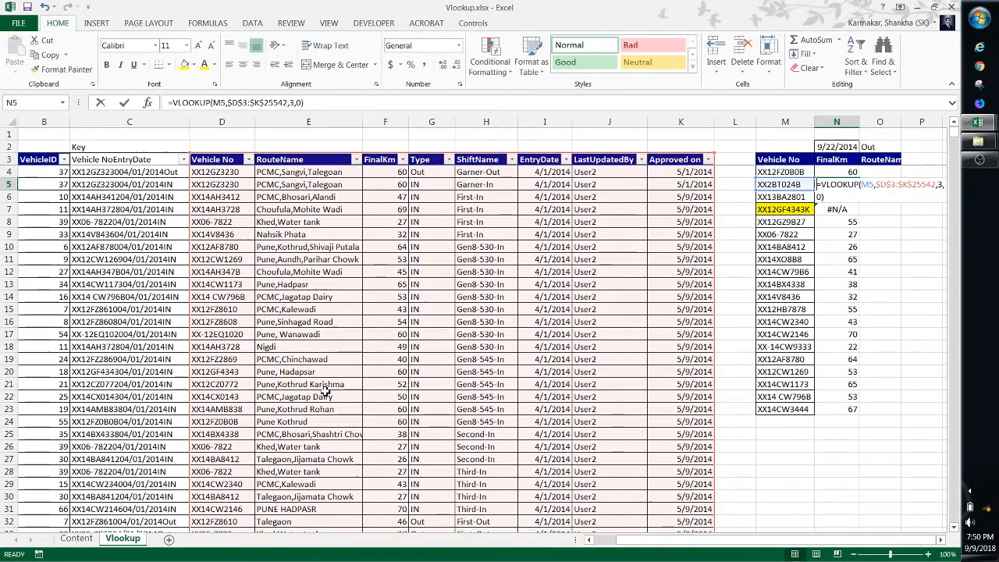
{"action": "key", "text": "Return"}
{"action": "key", "text": "F2"}
{"action": "key", "text": "Return"}
{"action": "key", "text": "F2"}
{"action": "key", "text": "Return"}
{"action": "key", "text": "F2"}
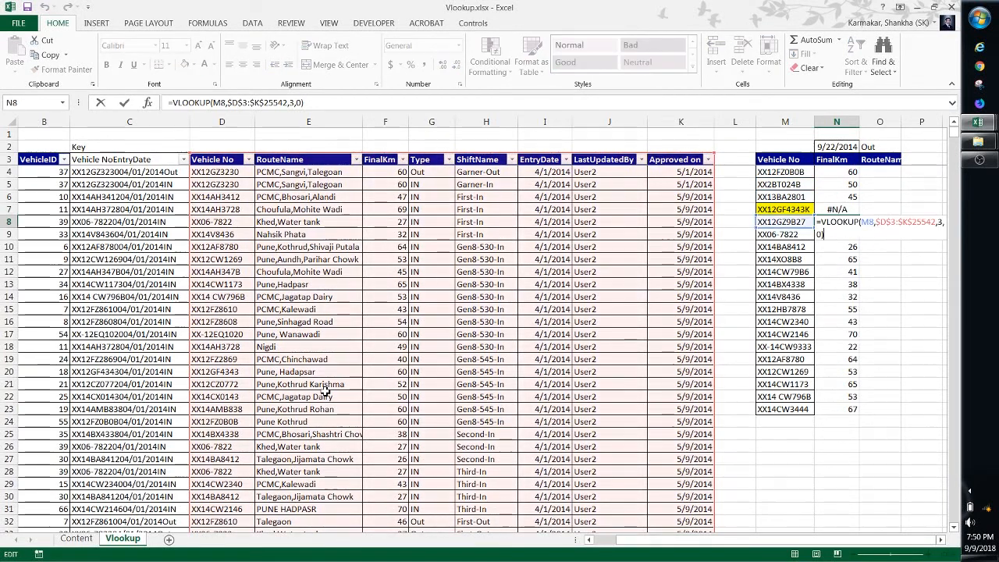
{"action": "key", "text": "Return"}
{"action": "key", "text": "F2"}
{"action": "key", "text": "Return"}
{"action": "key", "text": "F2"}
{"action": "key", "text": "Return"}
{"action": "key", "text": "F2"}
{"action": "key", "text": "Return"}
{"action": "key", "text": "F2"}
{"action": "key", "text": "Return"}
{"action": "key", "text": "F2"}
{"action": "key", "text": "Return"}
{"action": "key", "text": "F2"}
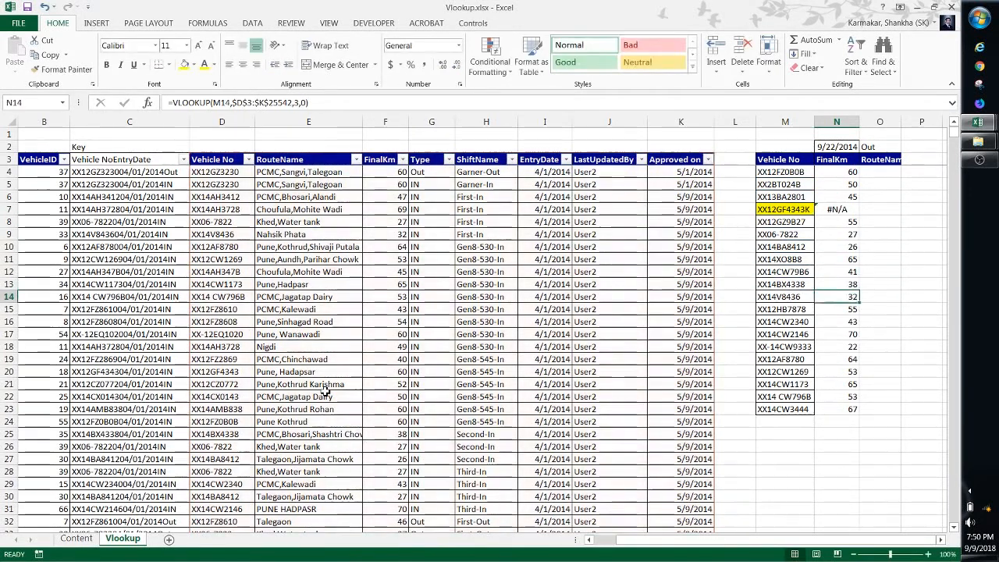
{"action": "key", "text": "Return"}
{"action": "key", "text": "F2"}
{"action": "key", "text": "Return"}
{"action": "key", "text": "F2"}
{"action": "key", "text": "Return"}
{"action": "key", "text": "F2"}
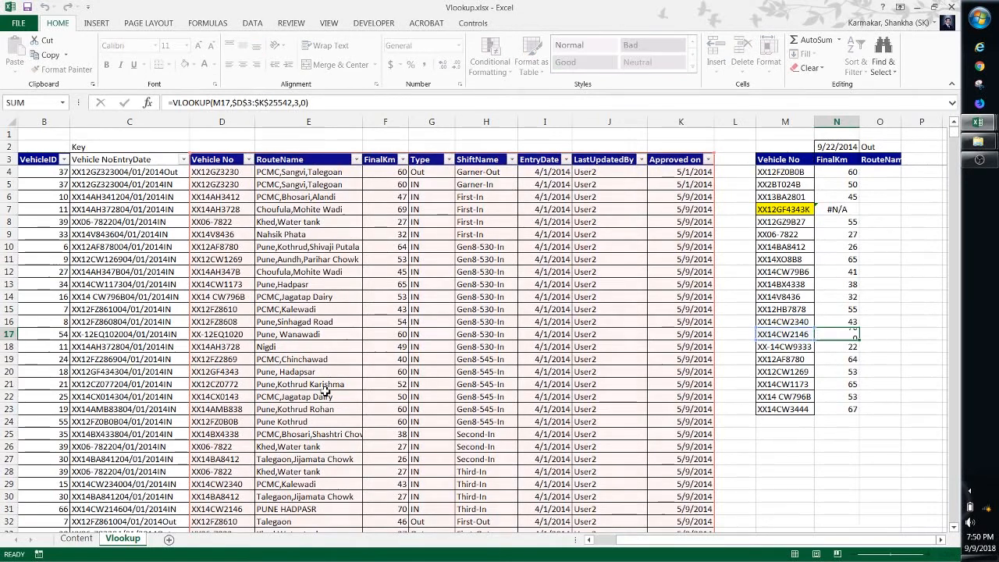
{"action": "key", "text": "Return"}
{"action": "key", "text": "F2"}
{"action": "key", "text": "Return"}
{"action": "key", "text": "ctrl+Up"}
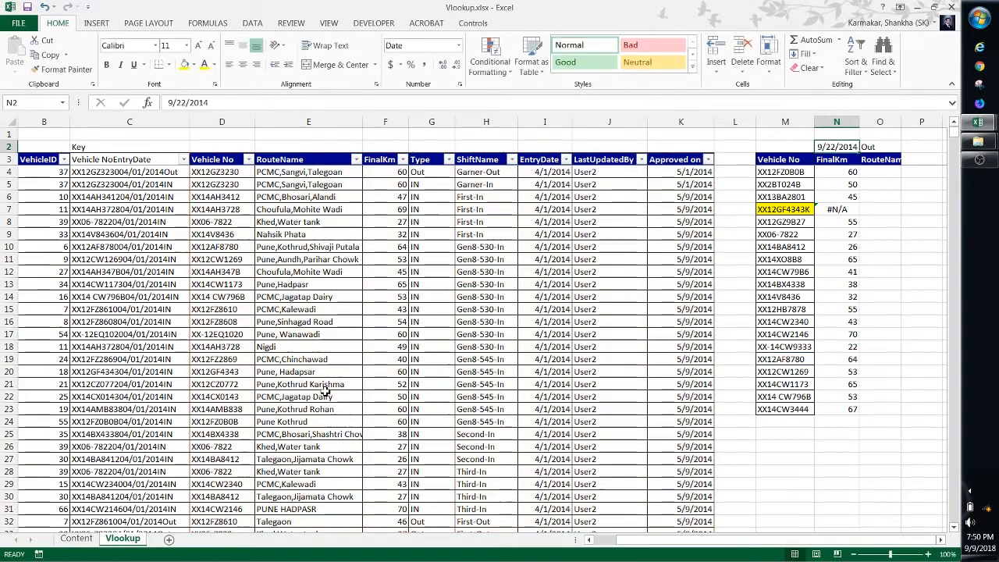
Inspect the range_lookup argument of the VLOOKUP in N4, keeping the formula as it is
{"action": "key", "text": "Down"}
{"action": "key", "text": "F2"}
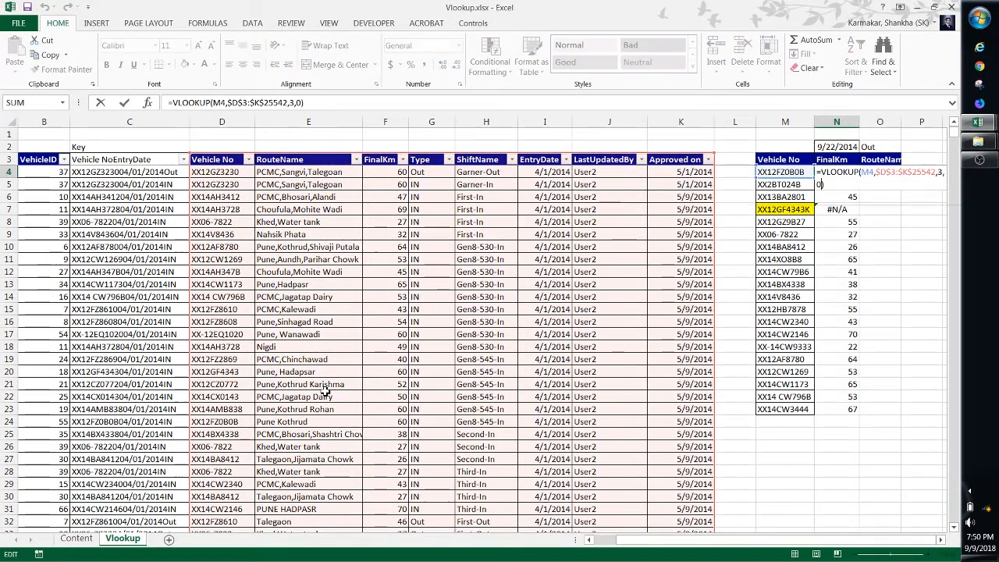
{"action": "key", "text": "Left"}
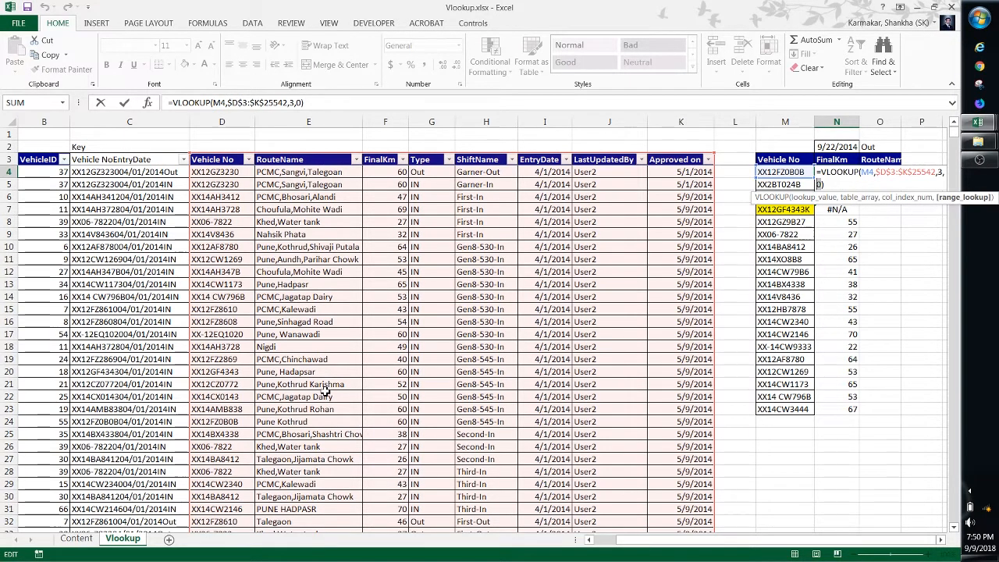
{"action": "key", "text": "Escape"}
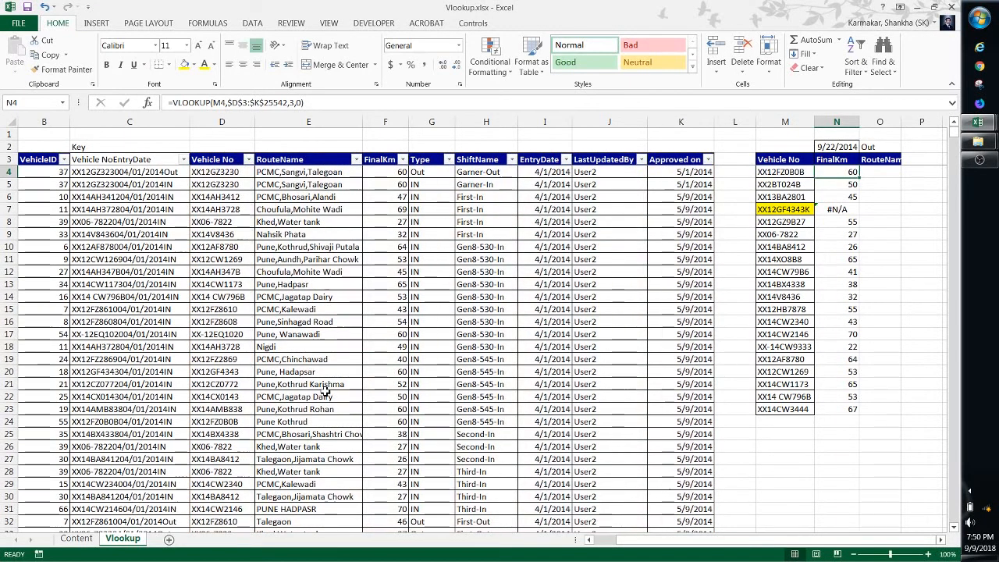
{"action": "key", "text": "F2"}
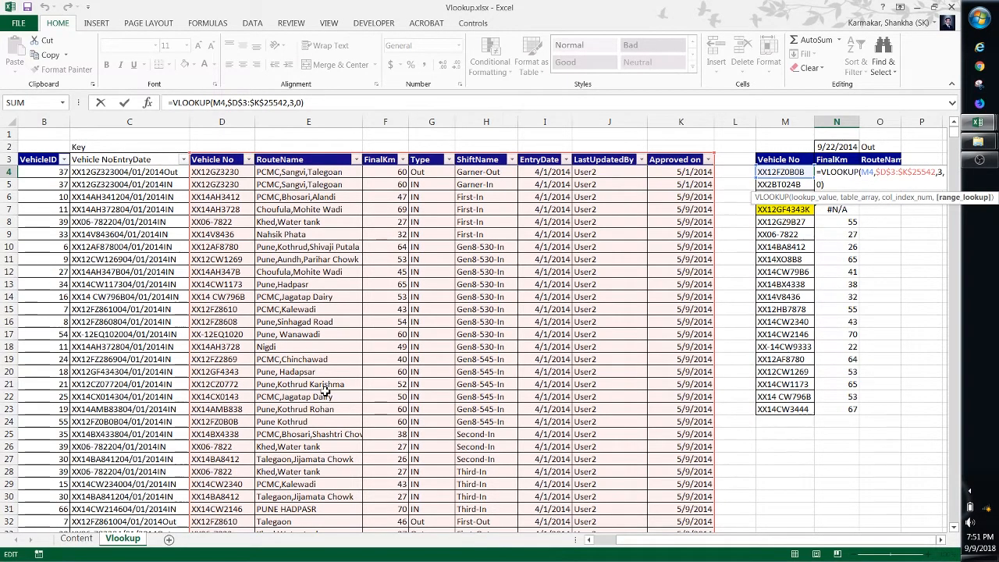
{"action": "key", "text": "ctrl+Return"}
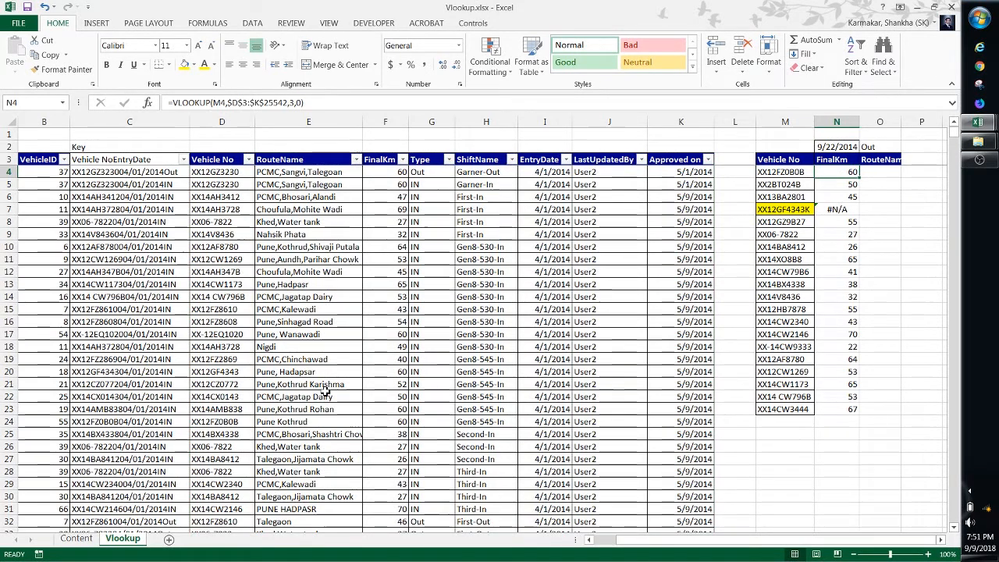
Examine the first record of the data table, comparing the Key, Vehicle No, RouteName and FinalKm columns in row 4
{"action": "key", "text": "Left"}
{"action": "key", "text": "Left"}
{"action": "key", "text": "Left"}
{"action": "key", "text": "Left"}
{"action": "key", "text": "Left"}
{"action": "key", "text": "Left"}
{"action": "key", "text": "Left"}
{"action": "key", "text": "Left"}
{"action": "key", "text": "Left"}
{"action": "key", "text": "Left"}
{"action": "key", "text": "Left"}
{"action": "key", "text": "Left"}
{"action": "key", "text": "Right"}
{"action": "key", "text": "Right"}
{"action": "key", "text": "Right"}
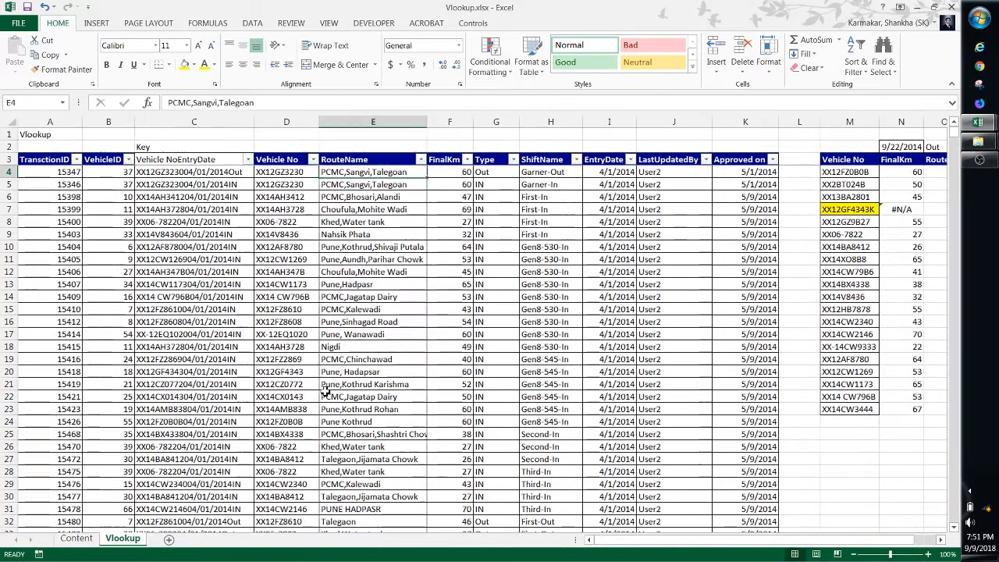
{"action": "key", "text": "Left"}
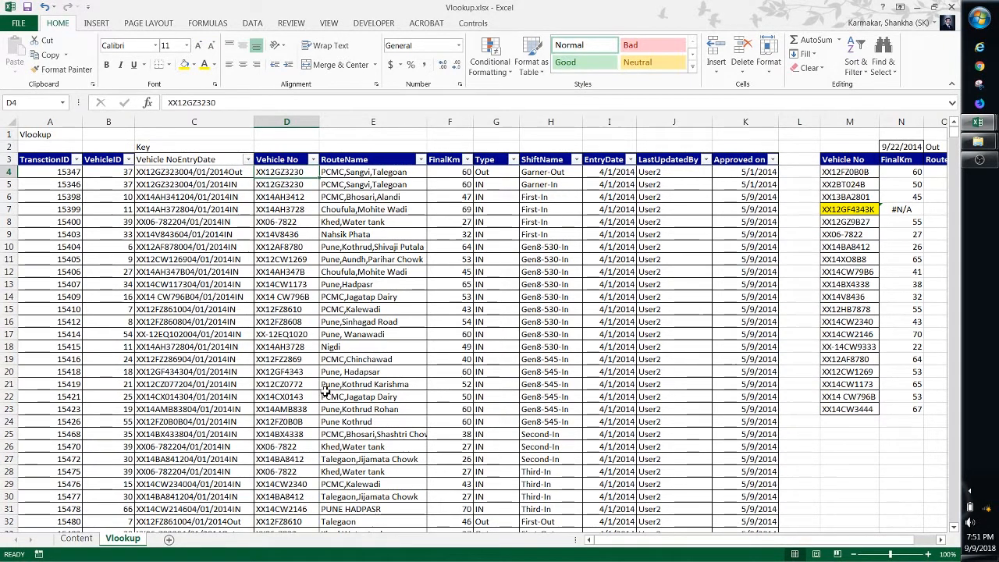
{"action": "key", "text": "Left"}
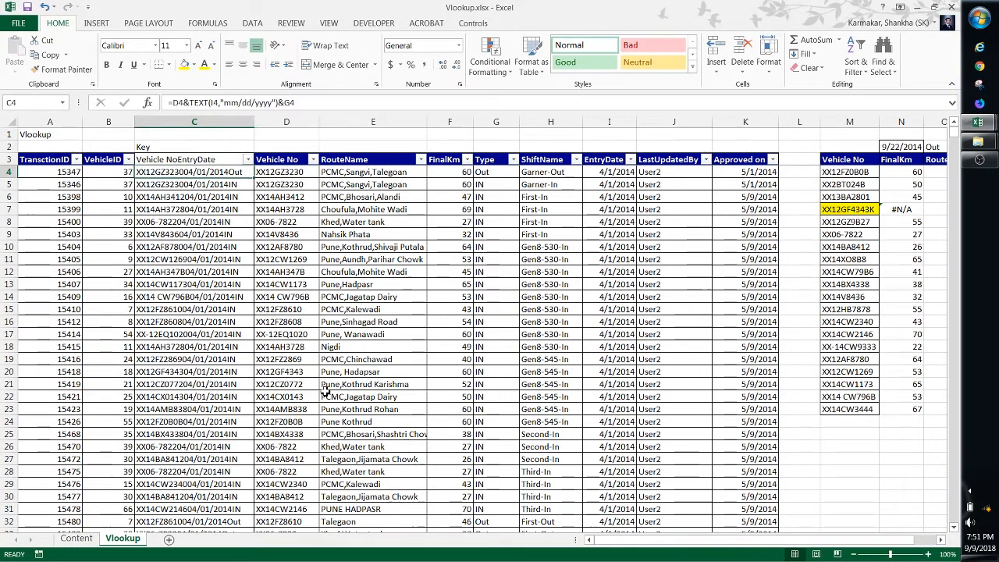
{"action": "key", "text": "Right"}
{"action": "key", "text": "Right"}
{"action": "key", "text": "Right"}
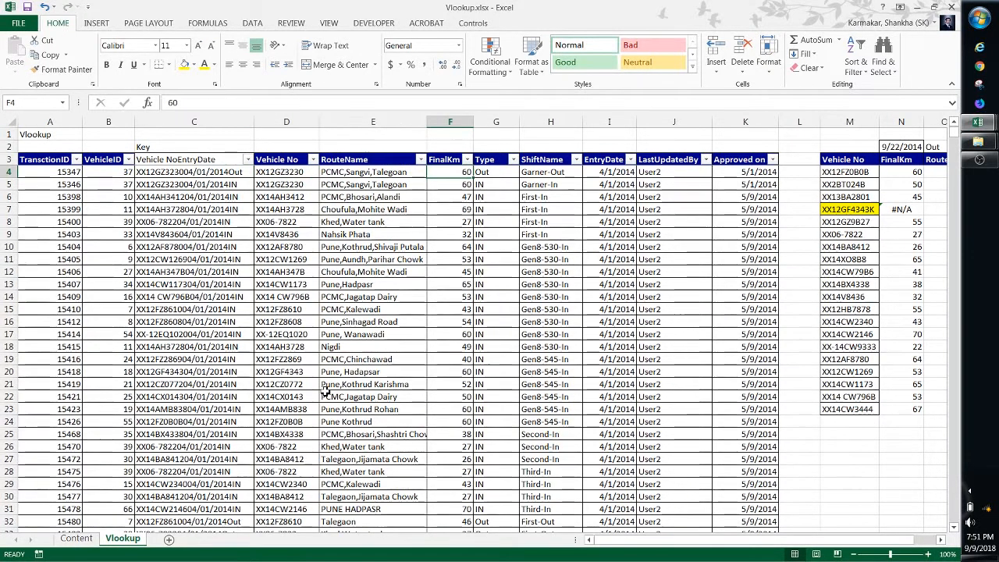
{"action": "key", "text": "Left"}
{"action": "key", "text": "Left"}
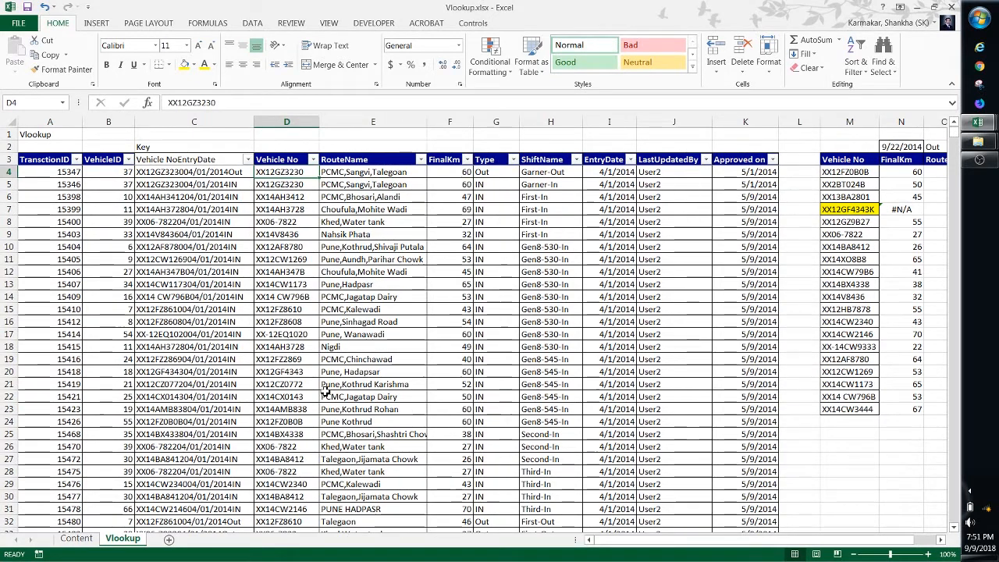
{"action": "key", "text": "Left"}
{"action": "key", "text": "Right"}
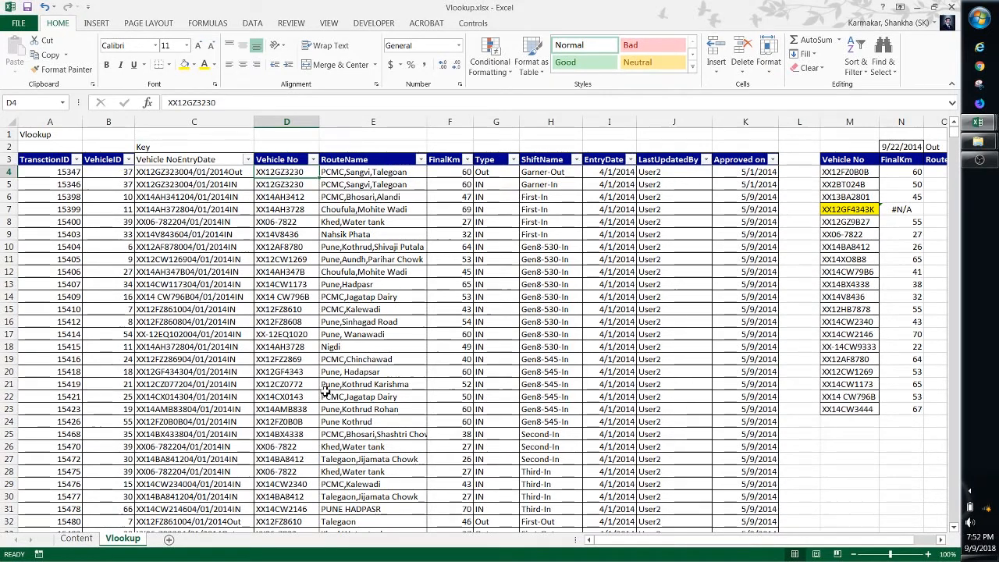
Return to the lookup table and look over the Vehicle No, FinalKm and RouteName cells in row 4
{"action": "key", "text": "Right"}
{"action": "key", "text": "Right"}
{"action": "key", "text": "Right"}
{"action": "key", "text": "Right"}
{"action": "key", "text": "Right"}
{"action": "key", "text": "Right"}
{"action": "key", "text": "Right"}
{"action": "key", "text": "Right"}
{"action": "key", "text": "Right"}
{"action": "key", "text": "Right"}
{"action": "key", "text": "Right"}
{"action": "key", "text": "Right"}
{"action": "key", "text": "Right"}
{"action": "key", "text": "Right"}
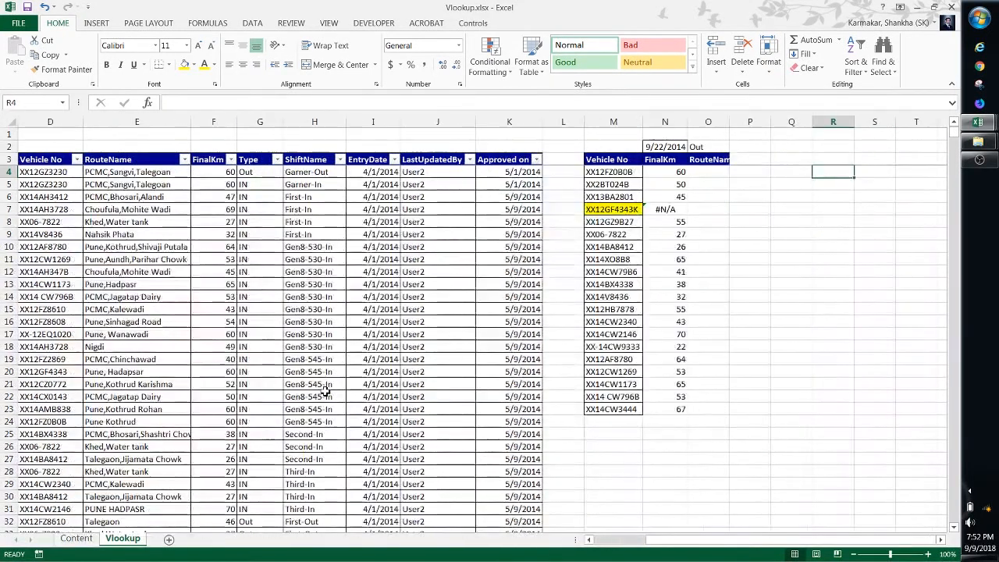
{"action": "key", "text": "Left"}
{"action": "key", "text": "Left"}
{"action": "key", "text": "Left"}
{"action": "key", "text": "Left"}
{"action": "key", "text": "Left"}
{"action": "key", "text": "Right"}
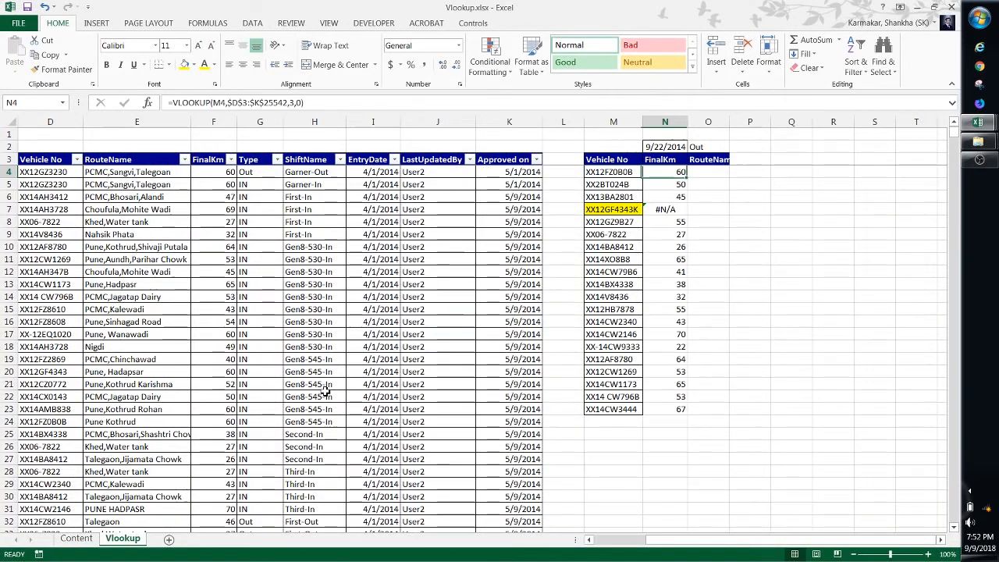
{"action": "key", "text": "Right"}
{"action": "key", "text": "Left"}
{"action": "key", "text": "Left"}
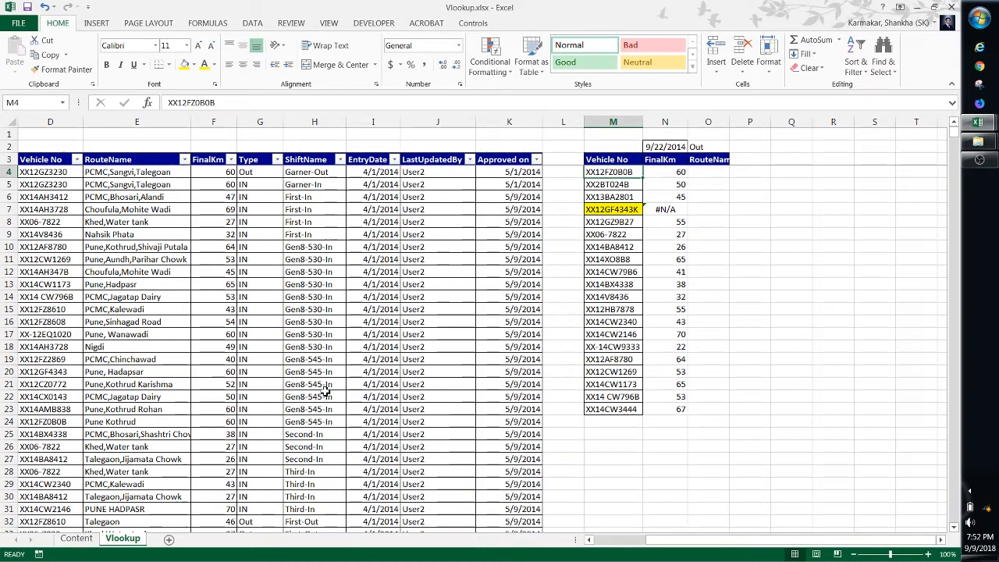
Inspect the VLOOKUP formula in N7 beside the highlighted vehicle number without changing it
{"action": "key", "text": "Down"}
{"action": "key", "text": "Down"}
{"action": "key", "text": "Down"}
{"action": "key", "text": "Right"}
{"action": "key", "text": "F2"}
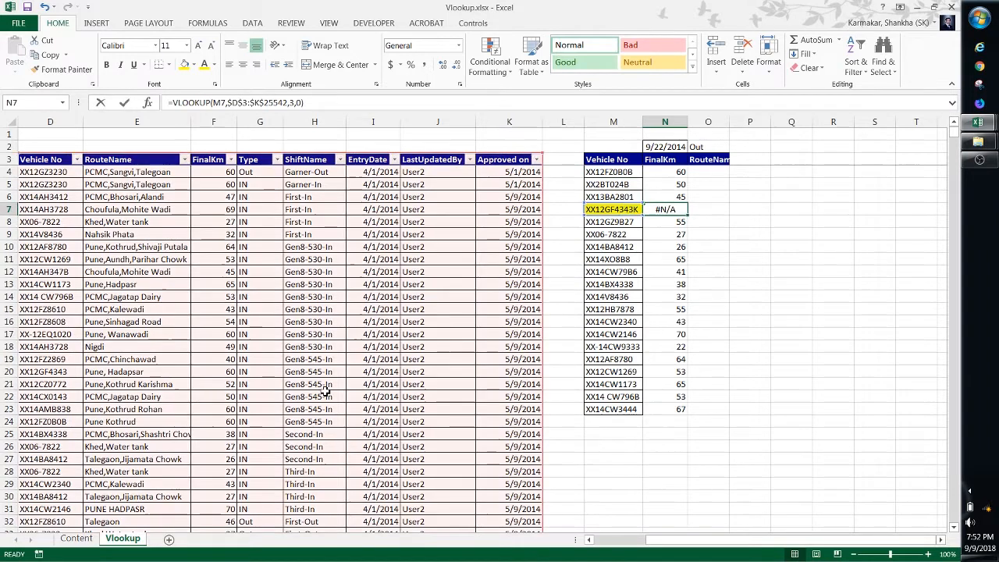
{"action": "key", "text": "Escape"}
Look over the data table's headers in row 3, selecting them from Approved on back to TransctionID
{"action": "key", "text": "Left"}
{"action": "key", "text": "Left"}
{"action": "key", "text": "Left"}
{"action": "key", "text": "Up"}
{"action": "key", "text": "Up"}
{"action": "key", "text": "Up"}
{"action": "key", "text": "Up"}
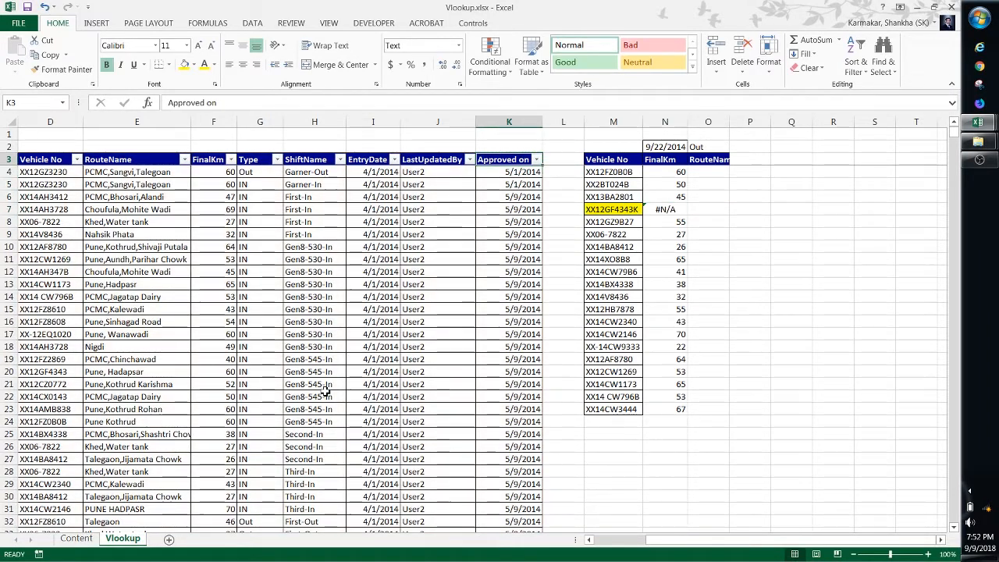
{"action": "key", "text": "shift+Left"}
{"action": "key", "text": "shift+Left"}
{"action": "key", "text": "shift+Left"}
{"action": "key", "text": "shift+Left"}
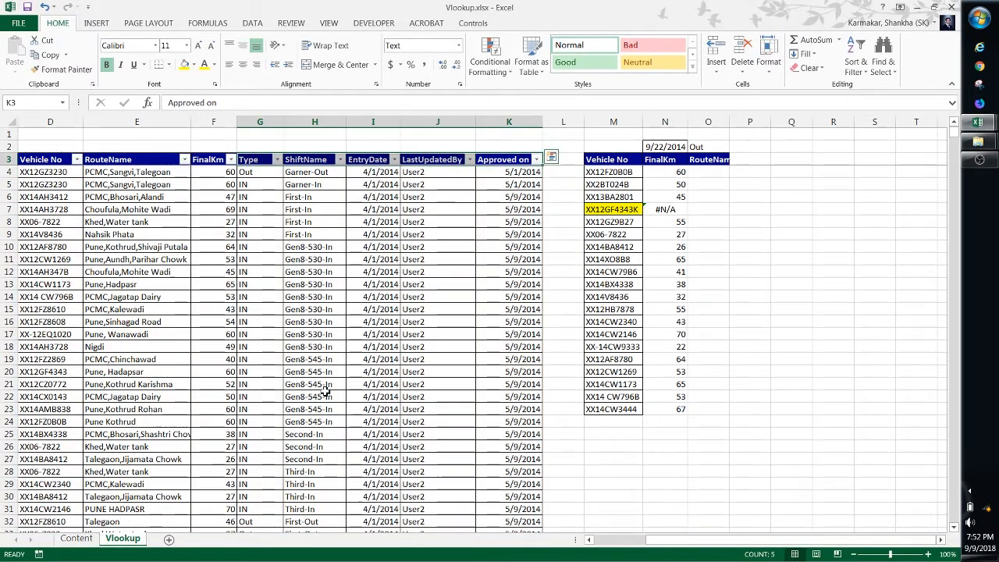
{"action": "key", "text": "shift+Left"}
{"action": "key", "text": "shift+Left"}
{"action": "key", "text": "shift+Left"}
{"action": "key", "text": "shift+Left"}
{"action": "key", "text": "shift+Left"}
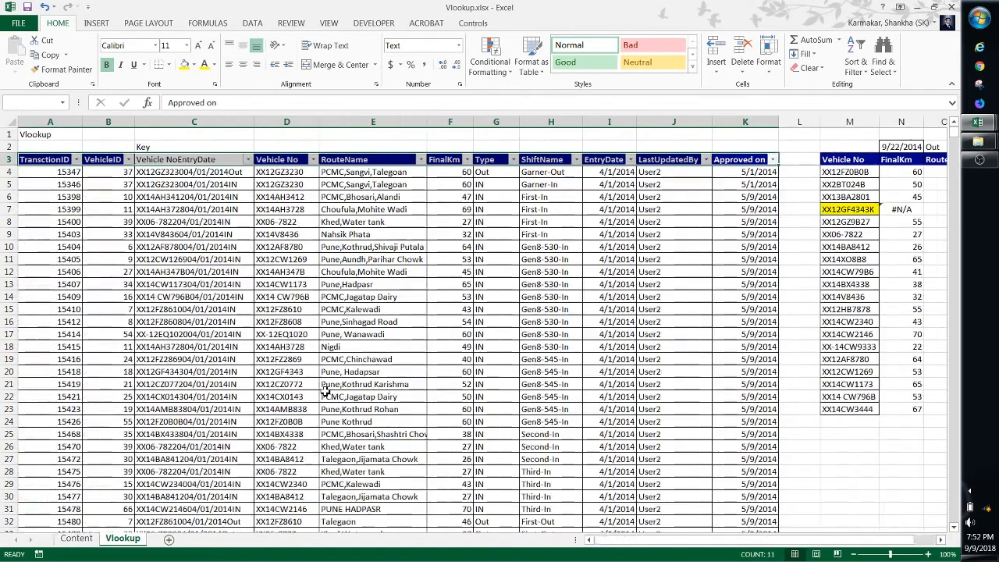
{"action": "key", "text": "shift+Left"}
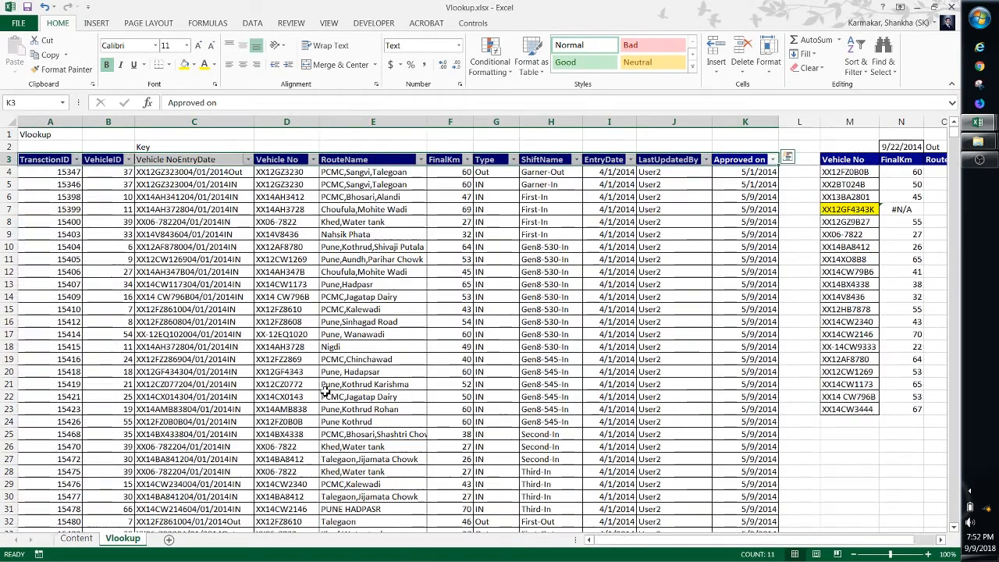
Create a copy of the Vlookup sheet, placed before the Content sheet in the same workbook
{"action": "key", "text": "alt+h"}
{"action": "key", "text": "o"}
{"action": "key", "text": "m"}
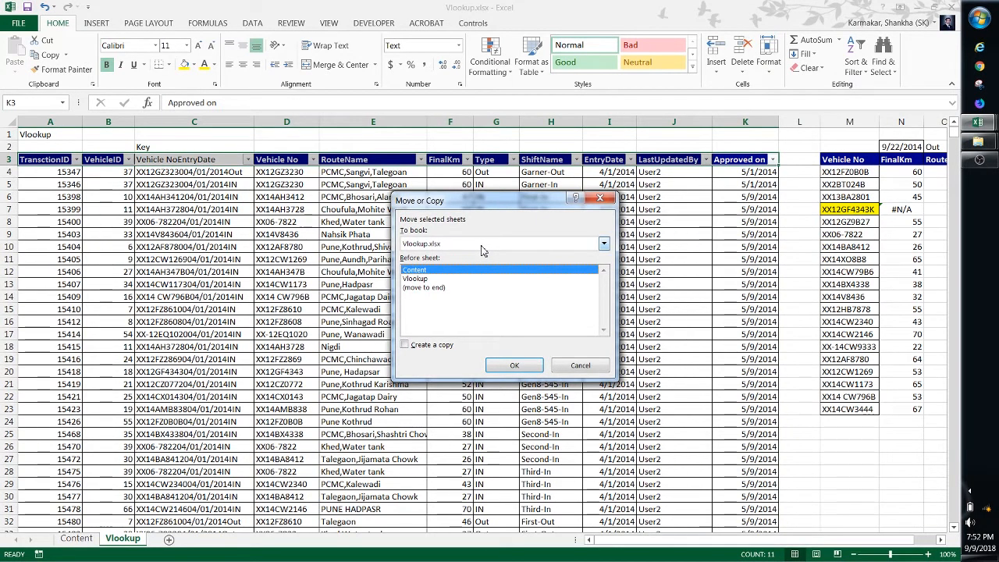
{"action": "left_click", "coordinate": [429, 346]}
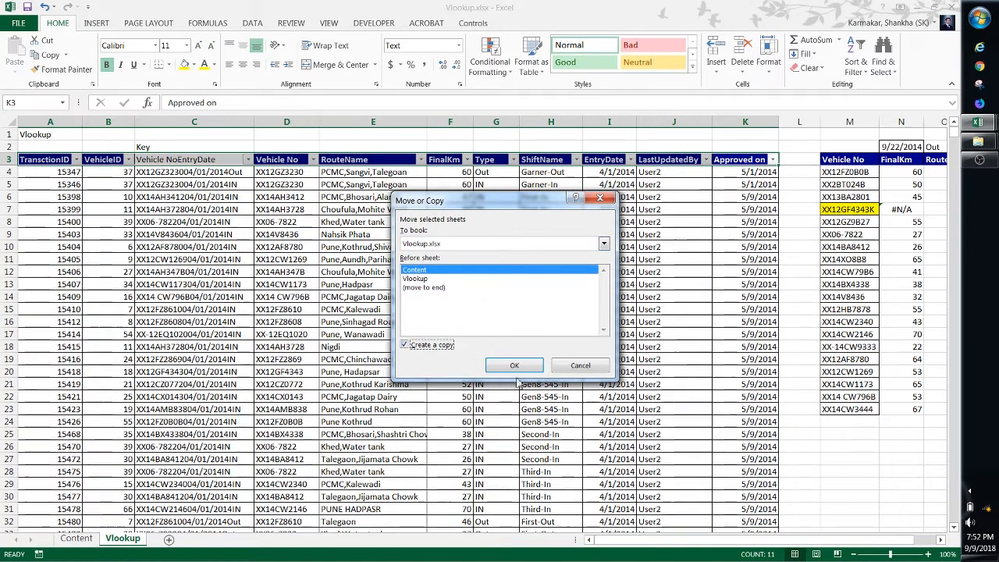
{"action": "left_click", "coordinate": [514, 366]}
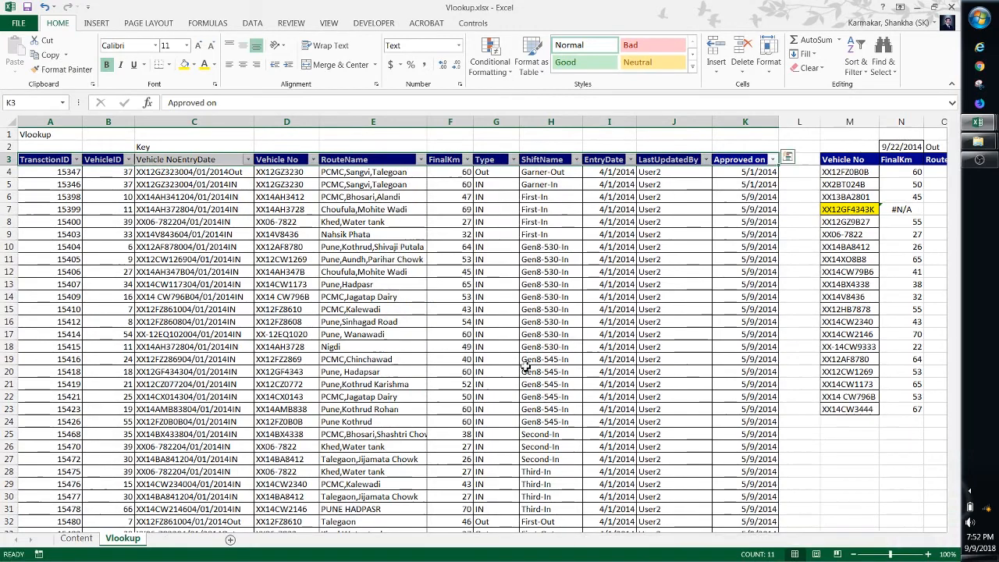
On the copied sheet, copy the highlighted vehicle number from M7 into the data table's Vehicle No cell D7
{"action": "left_click", "coordinate": [868, 211]}
{"action": "key", "text": "ctrl+c"}
{"action": "key", "text": "Left"}
{"action": "key", "text": "Left"}
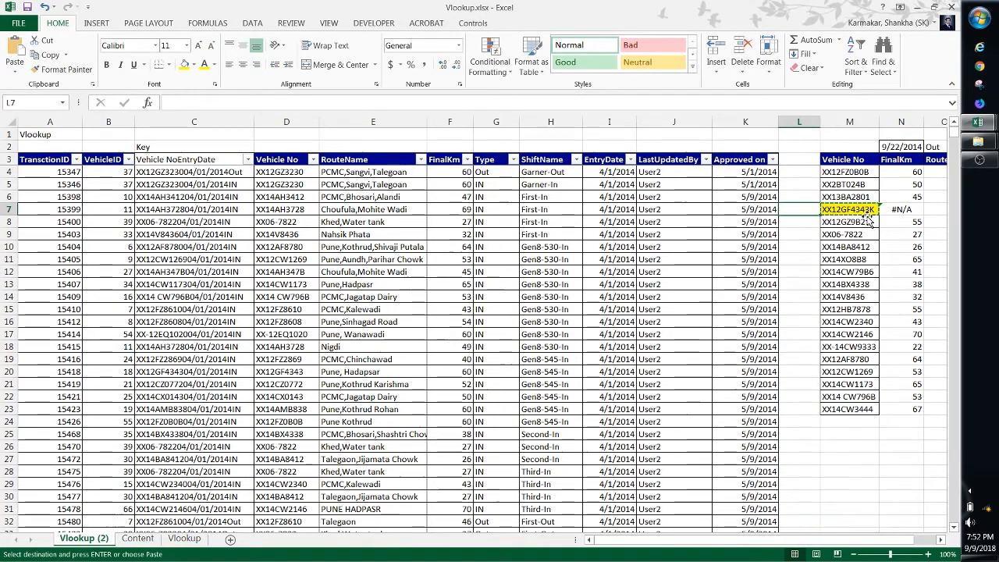
{"action": "key", "text": "ctrl+Left"}
{"action": "key", "text": "Right"}
{"action": "key", "text": "Right"}
{"action": "key", "text": "Right"}
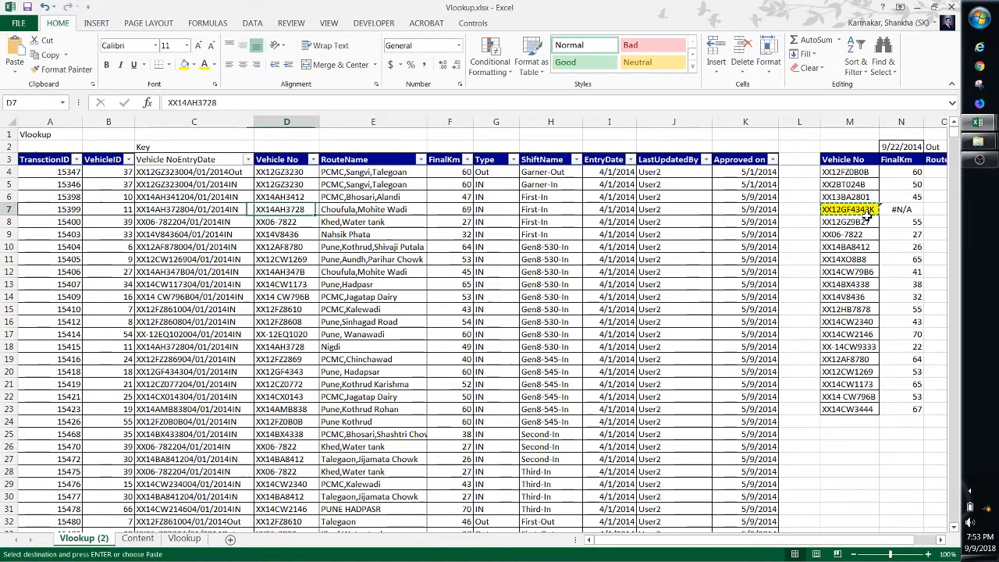
{"action": "key", "text": "Right"}
{"action": "key", "text": "Right"}
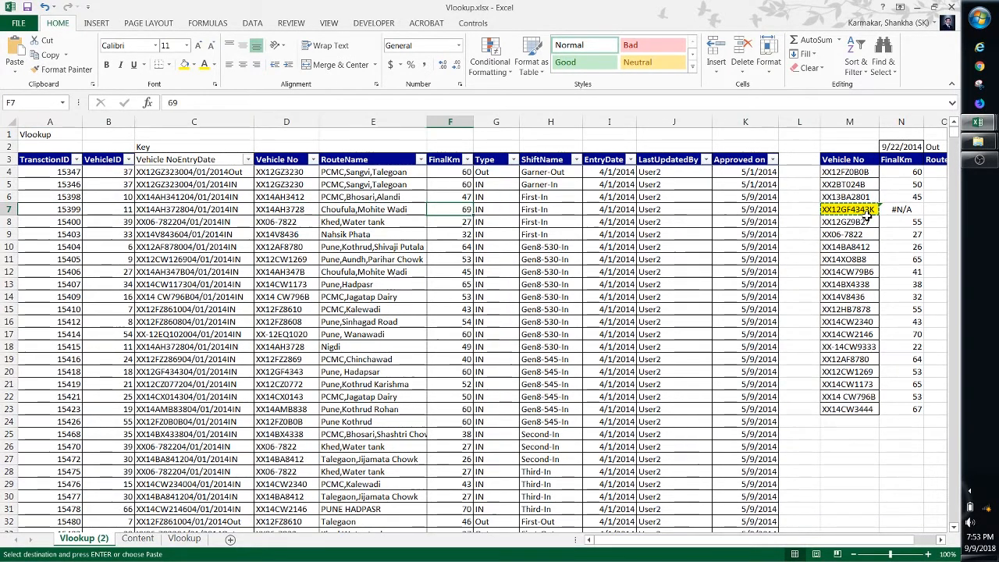
{"action": "key", "text": "Left"}
{"action": "key", "text": "Left"}
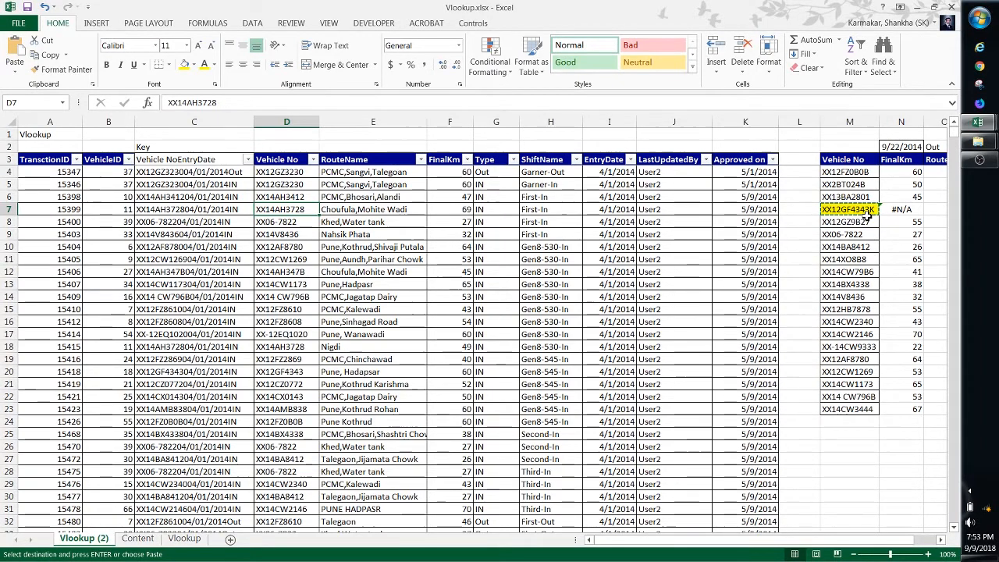
{"action": "key", "text": "Return"}
Check the FinalKm lookup result and its VLOOKUP formula in N7 on the copied sheet
{"action": "key", "text": "Right"}
{"action": "key", "text": "Right"}
{"action": "key", "text": "Right"}
{"action": "key", "text": "Right"}
{"action": "key", "text": "Right"}
{"action": "key", "text": "Right"}
{"action": "key", "text": "Right"}
{"action": "key", "text": "Right"}
{"action": "key", "text": "Right"}
{"action": "key", "text": "Right"}
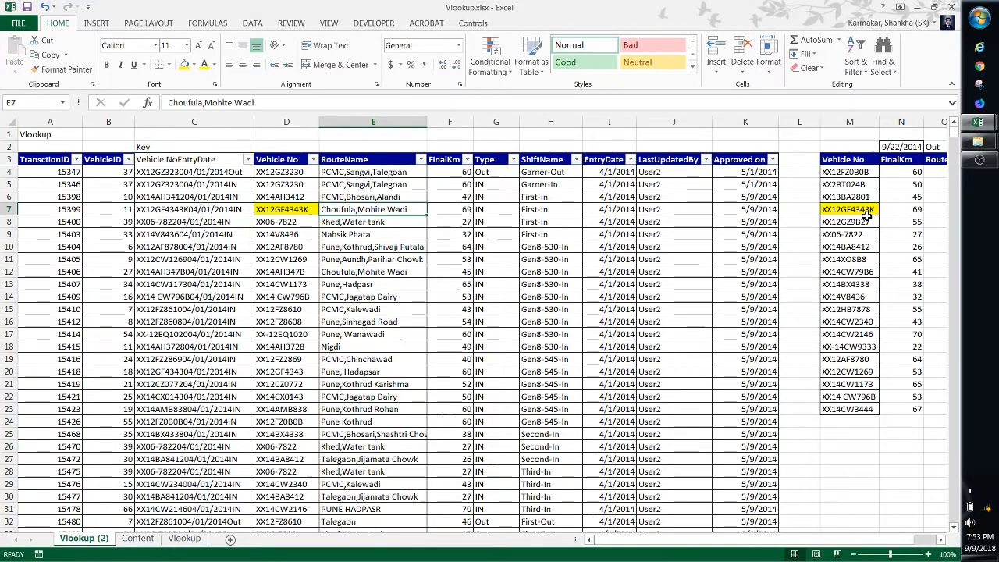
{"action": "key", "text": "Right"}
{"action": "key", "text": "Left"}
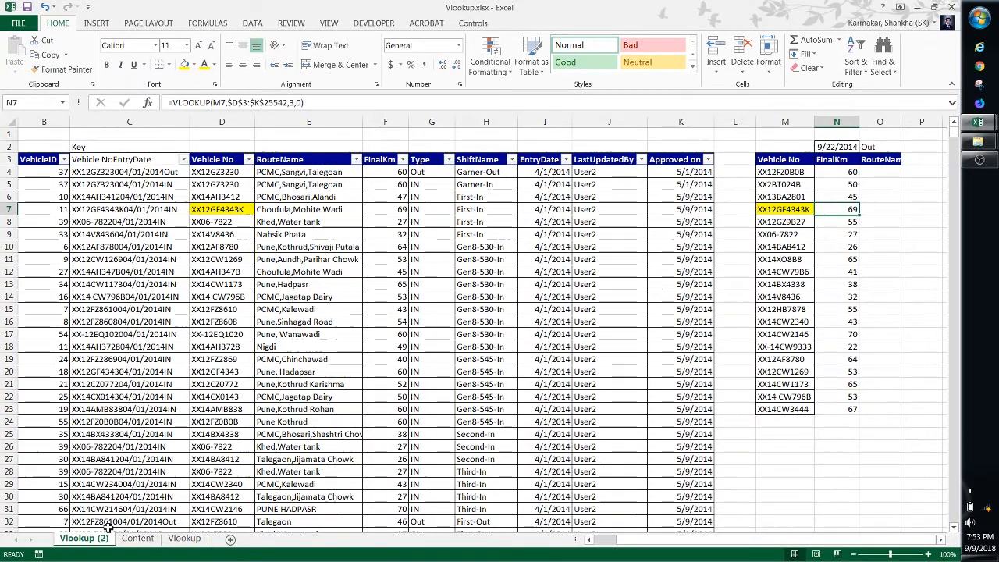
Return to the original Vlookup sheet and examine the FinalKm lookup in N7
{"action": "left_click", "coordinate": [186, 539]}
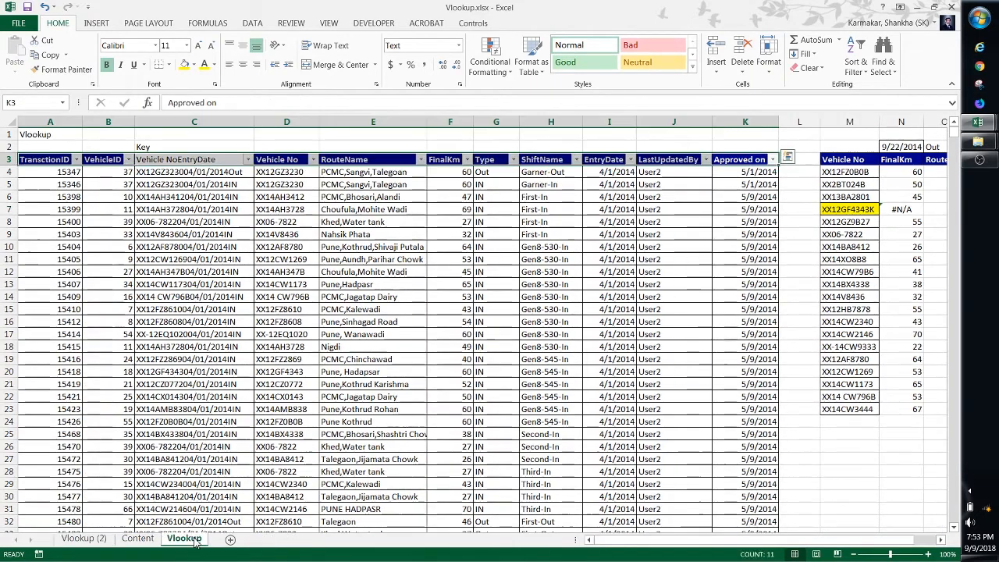
{"action": "key", "text": "Right"}
{"action": "key", "text": "Right"}
{"action": "key", "text": "Right"}
{"action": "key", "text": "Down"}
{"action": "key", "text": "Down"}
{"action": "key", "text": "Down"}
{"action": "key", "text": "Down"}
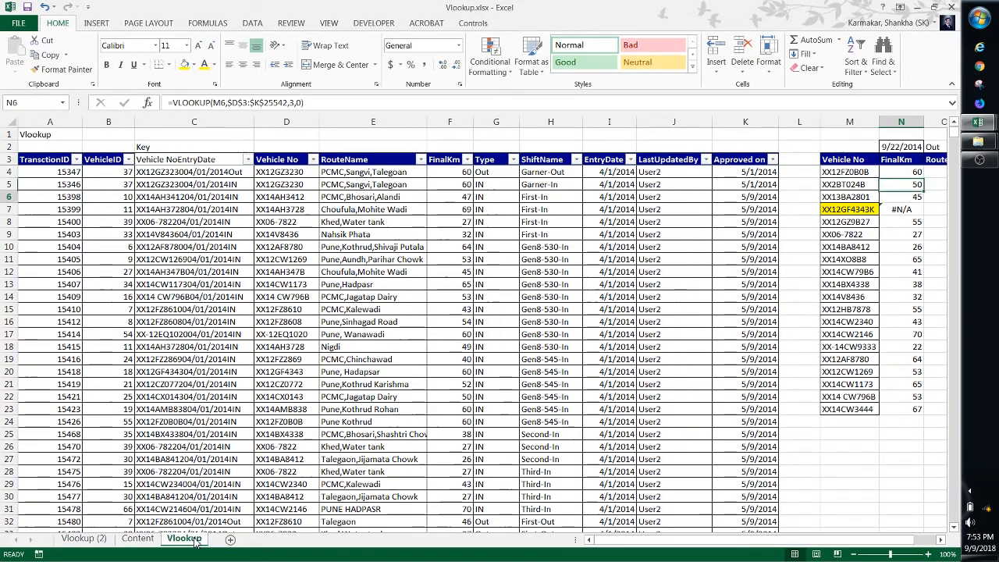
{"action": "key", "text": "Right"}
{"action": "key", "text": "Right"}
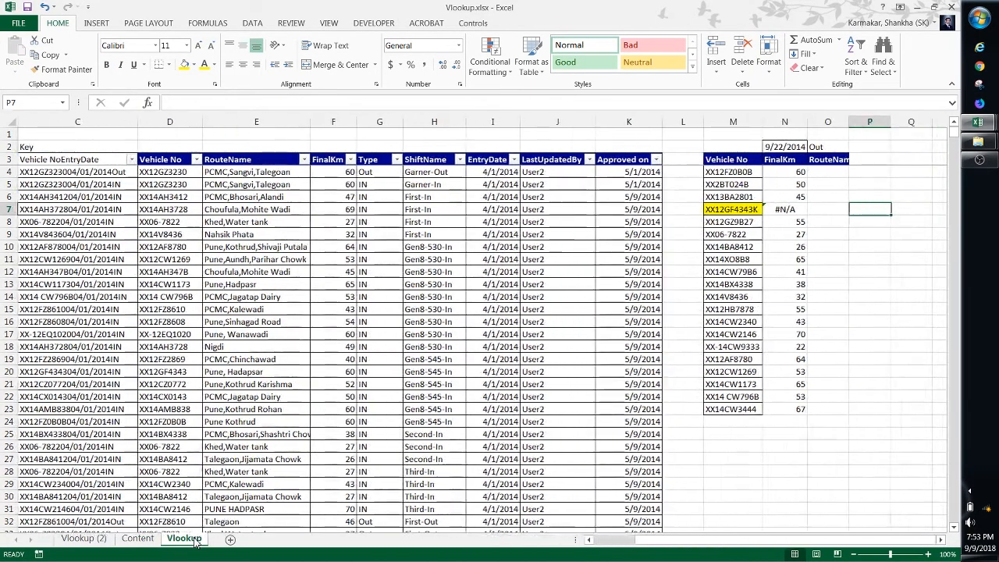
{"action": "key", "text": "Left"}
{"action": "key", "text": "Left"}
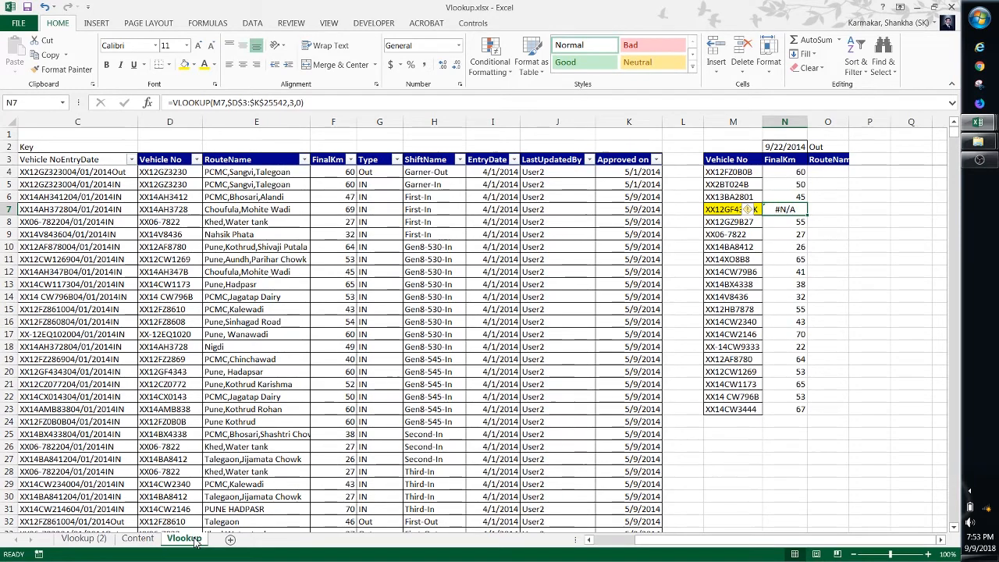
{"action": "key", "text": "Up"}
{"action": "key", "text": "Down"}
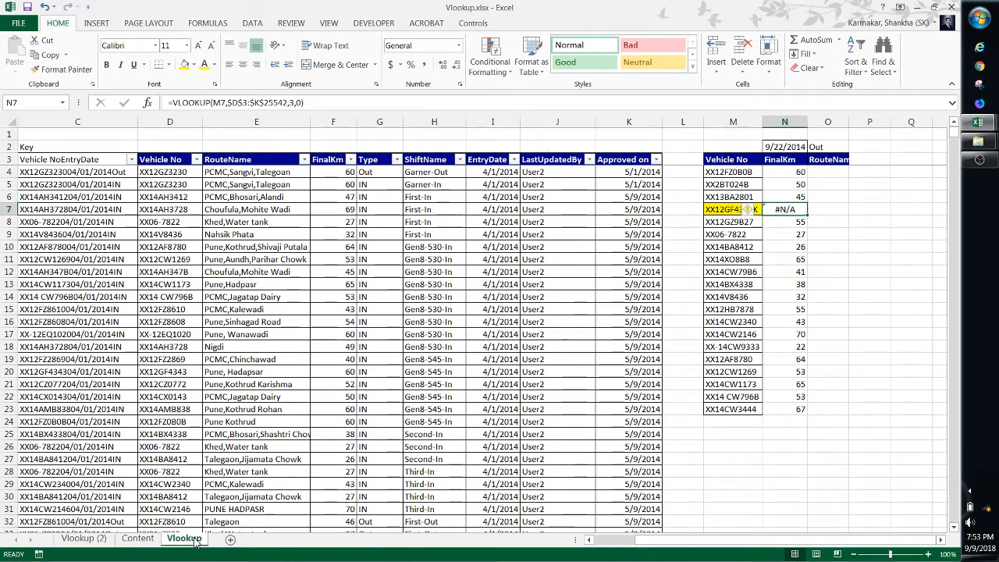
Inspect the VLOOKUP formula in N4 on the Vlookup sheet, leaving it as it is
{"action": "key", "text": "Up"}
{"action": "key", "text": "Up"}
{"action": "key", "text": "Up"}
{"action": "key", "text": "F2"}
{"action": "key", "text": "Escape"}
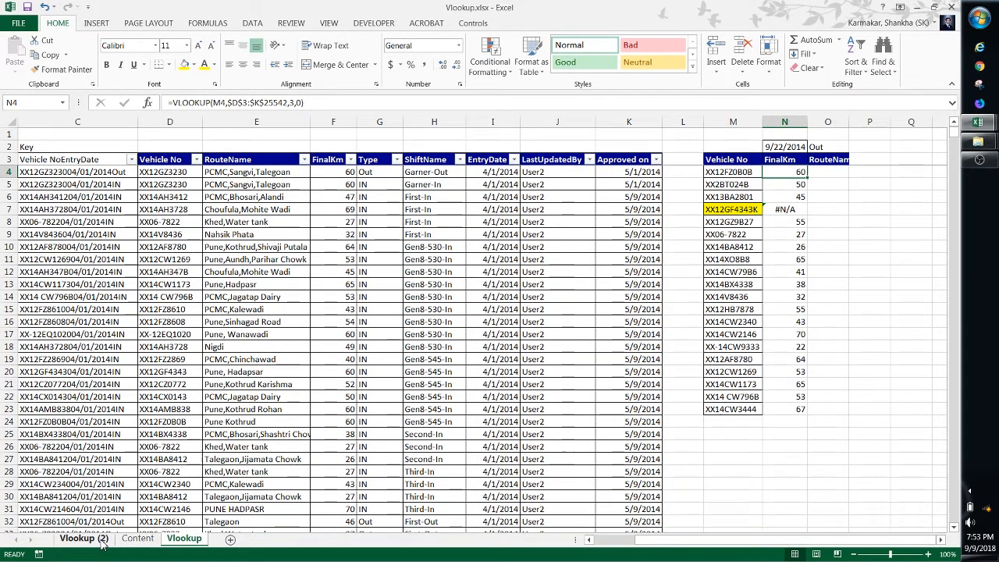
Compare the highlighted vehicle number in M7 with its FinalKm lookup in N7
{"action": "key", "text": "Down"}
{"action": "key", "text": "Down"}
{"action": "key", "text": "Down"}
{"action": "key", "text": "Down"}
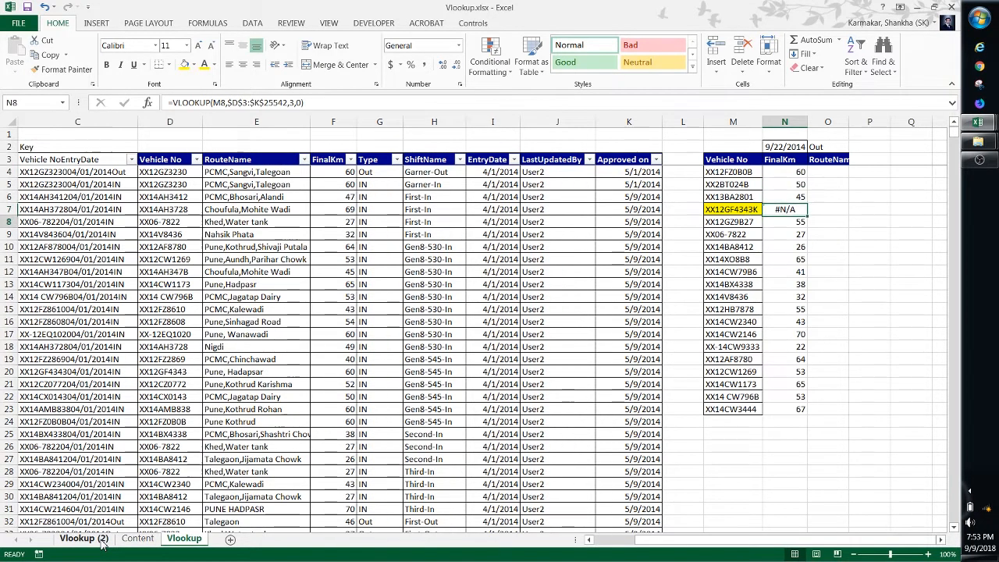
{"action": "key", "text": "Up"}
{"action": "key", "text": "Left"}
{"action": "key", "text": "Right"}
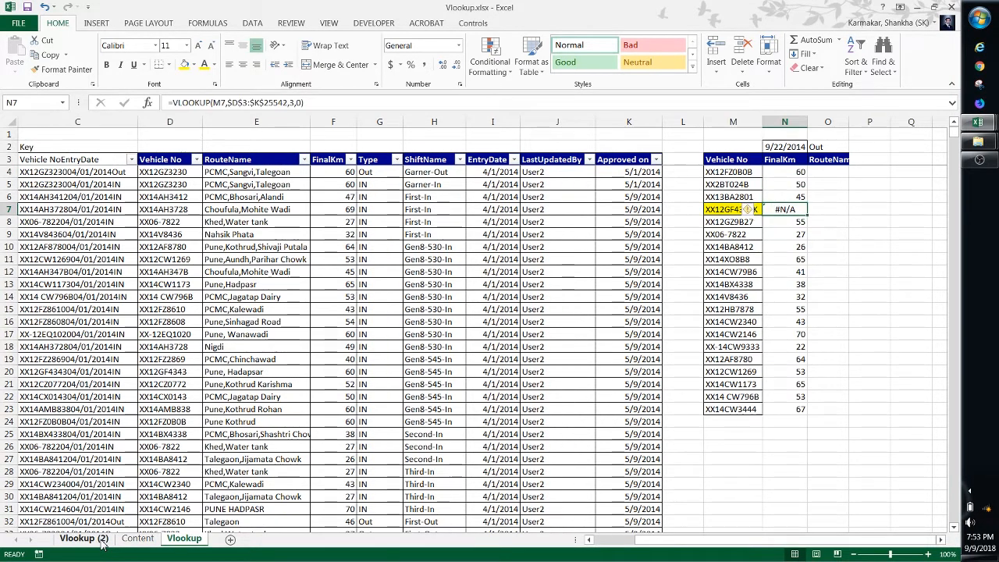
{"action": "key", "text": "Left"}
{"action": "key", "text": "Right"}
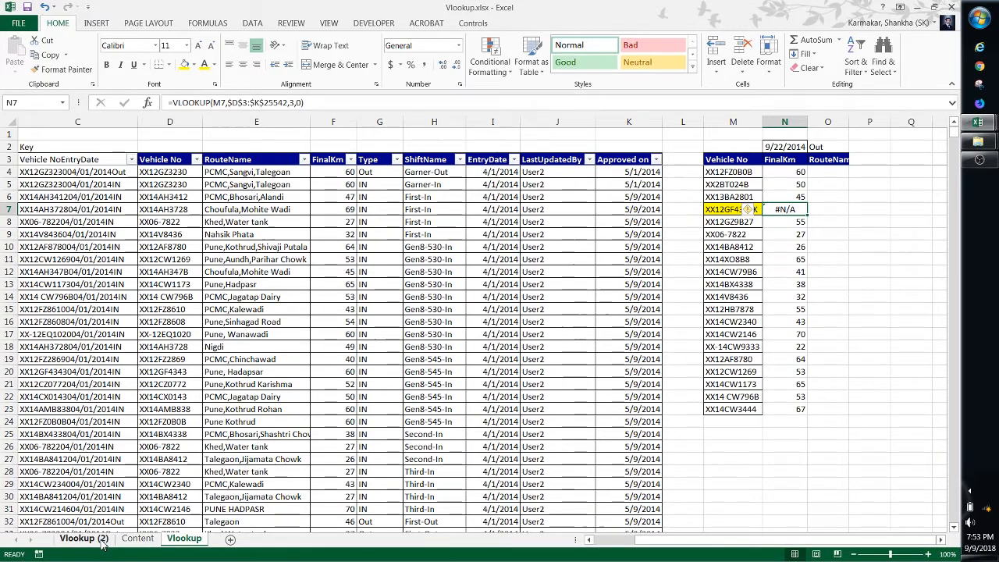
{"action": "key", "text": "Left"}
{"action": "key", "text": "Right"}
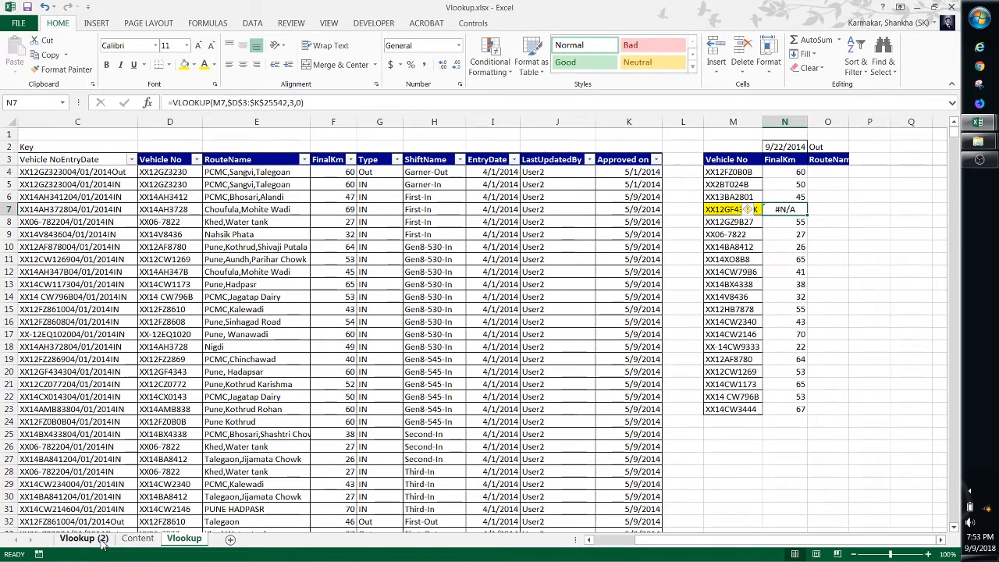
Wrap the VLOOKUP formula in N4 in IFERROR, keeping the existing lookup as the value argument
{"action": "key", "text": "Up"}
{"action": "key", "text": "Up"}
{"action": "key", "text": "Up"}
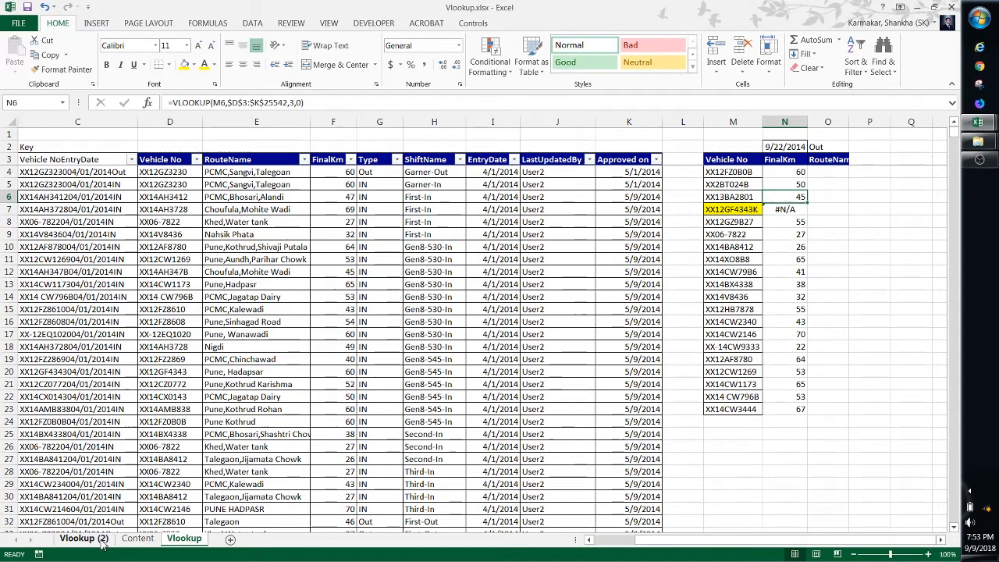
{"action": "key", "text": "F2"}
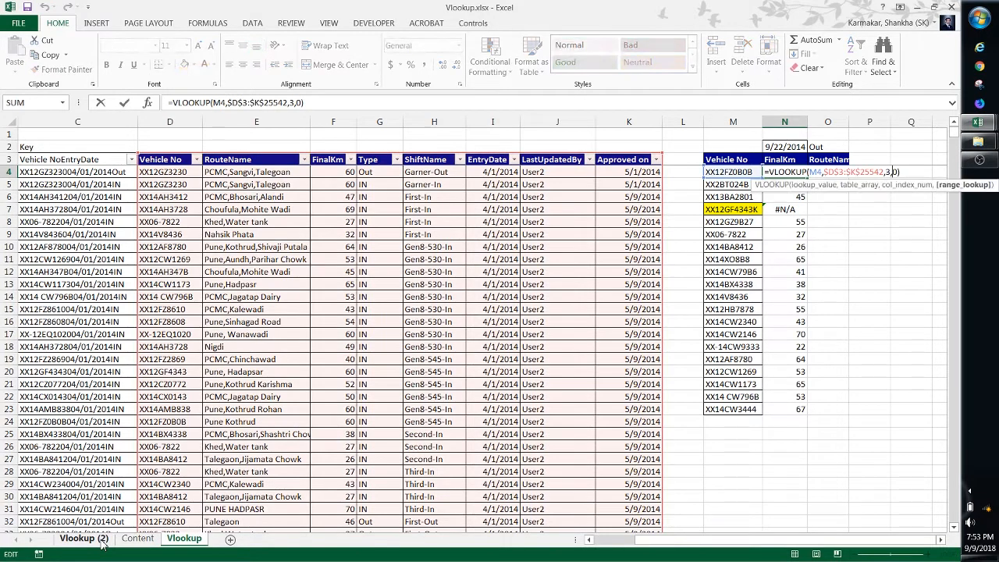
{"action": "key", "text": "Home"}
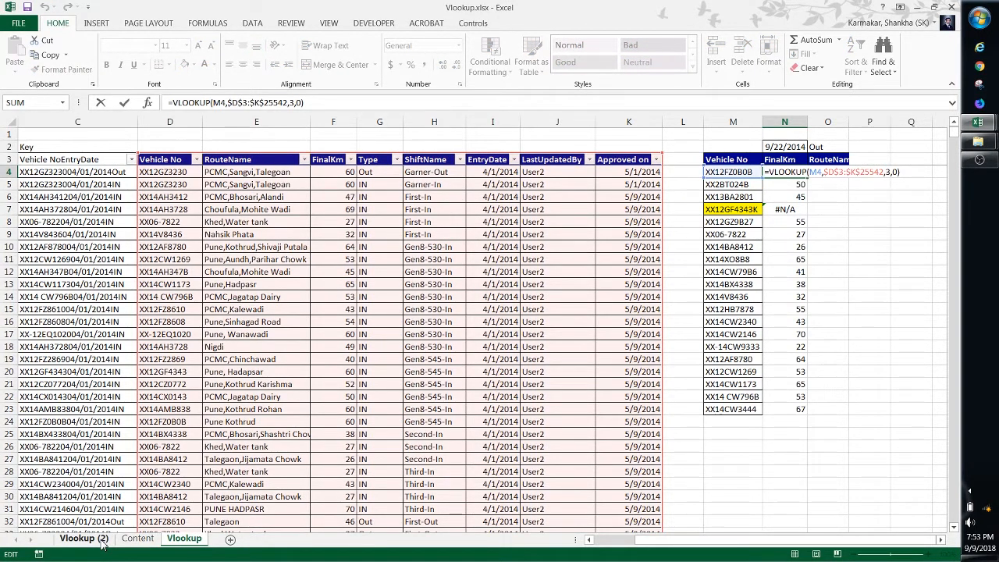
{"action": "type", "text": "I"}
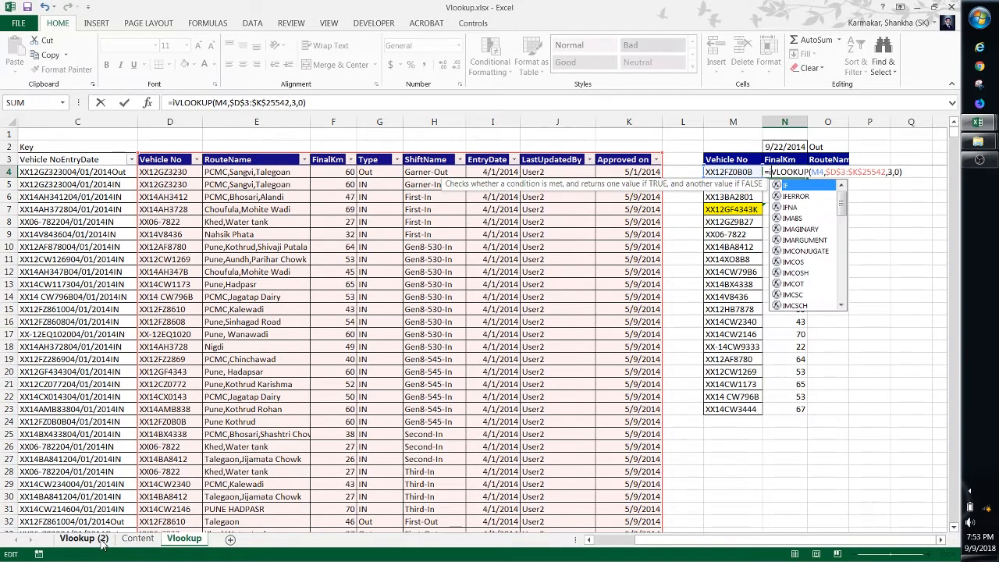
{"action": "type", "text": "FERROR("}
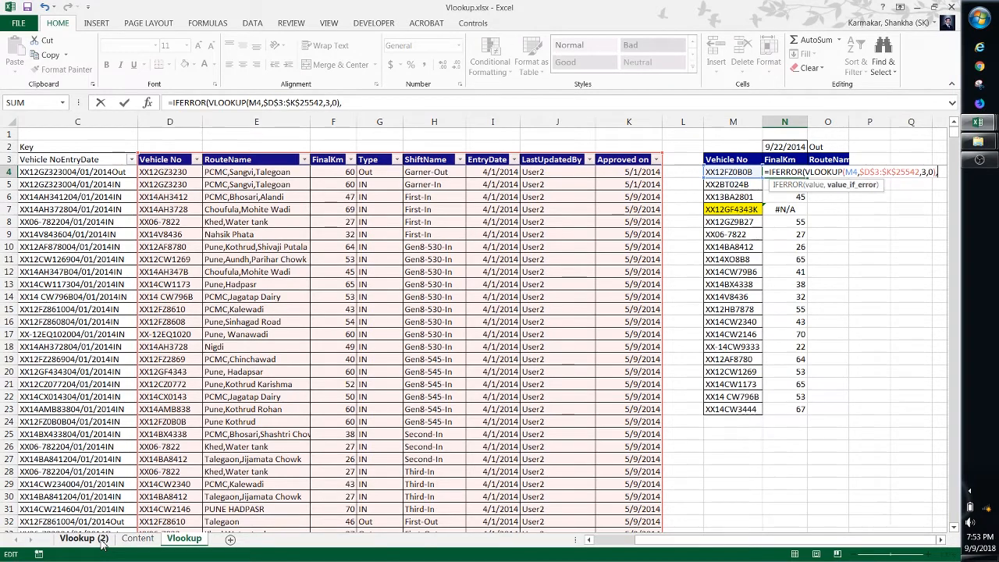
Begin a second VLOOKUP as the value_if_error argument in N4, with M4 as its lookup value
{"action": "type", "text": "g"}
{"action": "key", "text": "BackSpace"}
{"action": "type", "text": "VLOOKUP("}
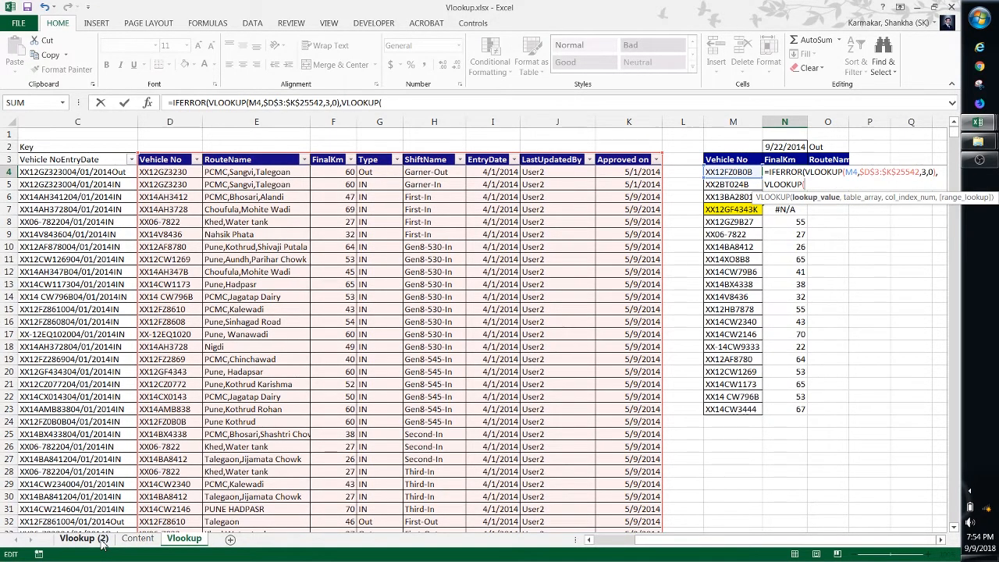
{"action": "key", "text": "BackSpace"}
{"action": "type", "text": "("}
{"action": "key", "text": "Left"}
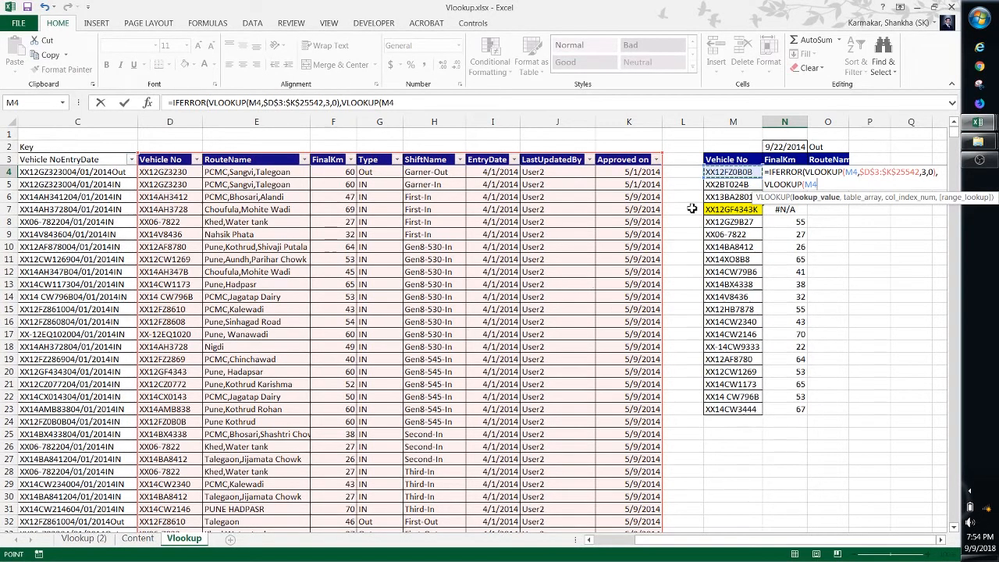
{"action": "type", "text": ","}
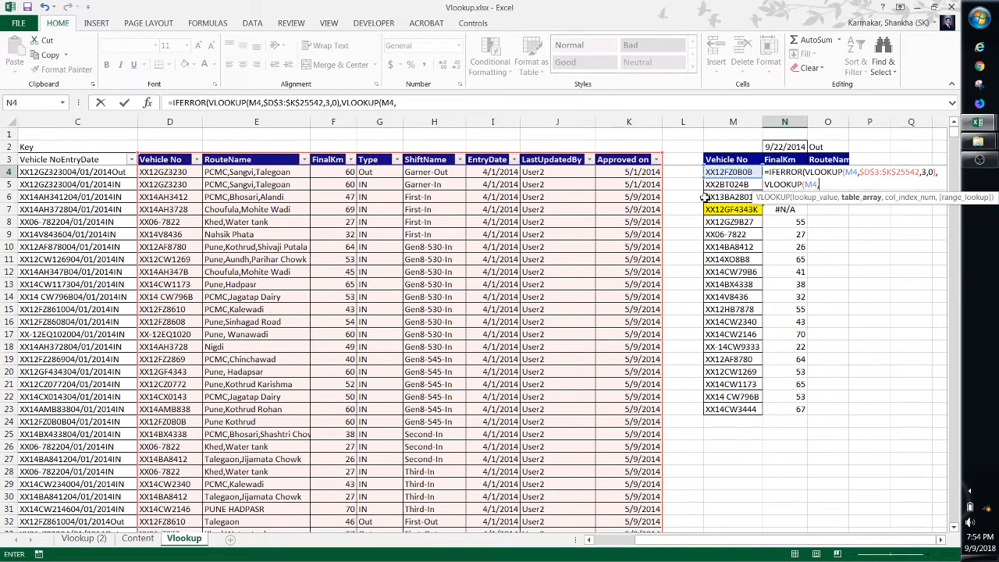
Set the fallback VLOOKUP's table array to the absolute range $D$3:$K$25542 on the Vlookup (2) sheet
{"action": "left_click", "coordinate": [103, 538]}
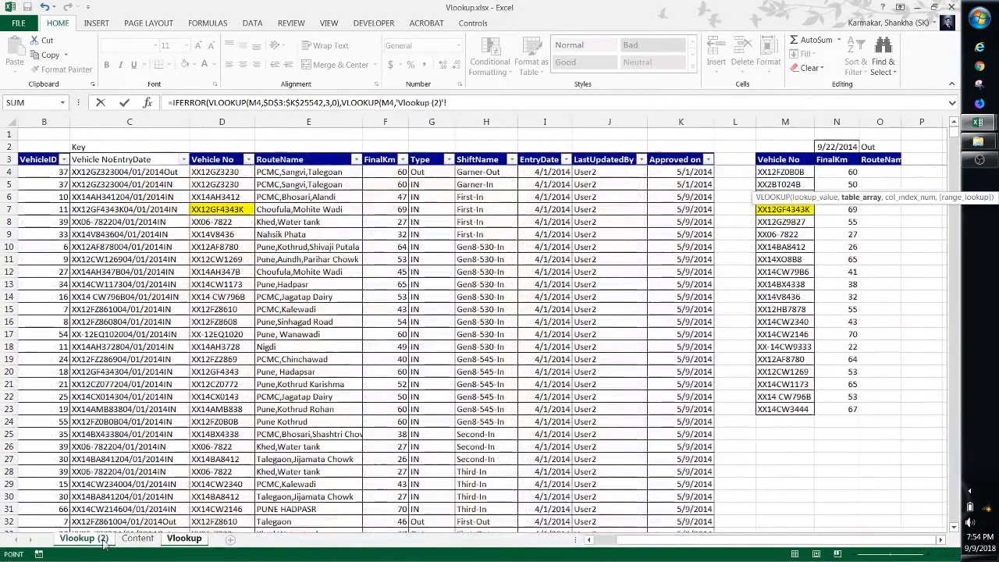
{"action": "left_click", "coordinate": [205, 159]}
{"action": "key", "text": "shift+Down"}
{"action": "key", "text": "shift+Down"}
{"action": "key", "text": "shift+Down"}
{"action": "key", "text": "shift+Down"}
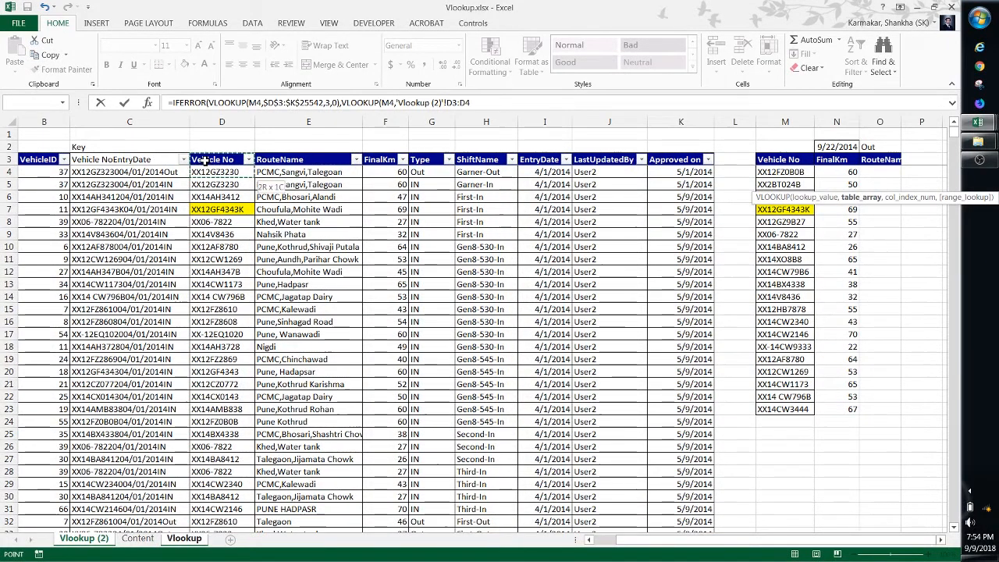
{"action": "key", "text": "shift+Right"}
{"action": "key", "text": "shift+Right"}
{"action": "key", "text": "shift+Right"}
{"action": "key", "text": "shift+Right"}
{"action": "key", "text": "shift+Right"}
{"action": "key", "text": "shift+Right"}
{"action": "key", "text": "shift+Right"}
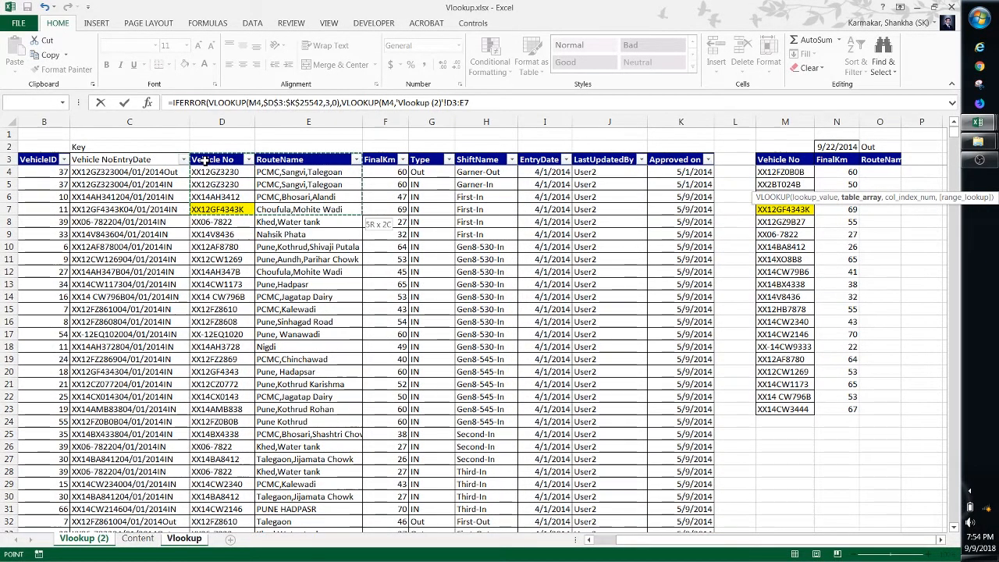
{"action": "key", "text": "shift+Left"}
{"action": "key", "text": "shift+Left"}
{"action": "key", "text": "shift+Left"}
{"action": "key", "text": "shift+Left"}
{"action": "key", "text": "shift+Left"}
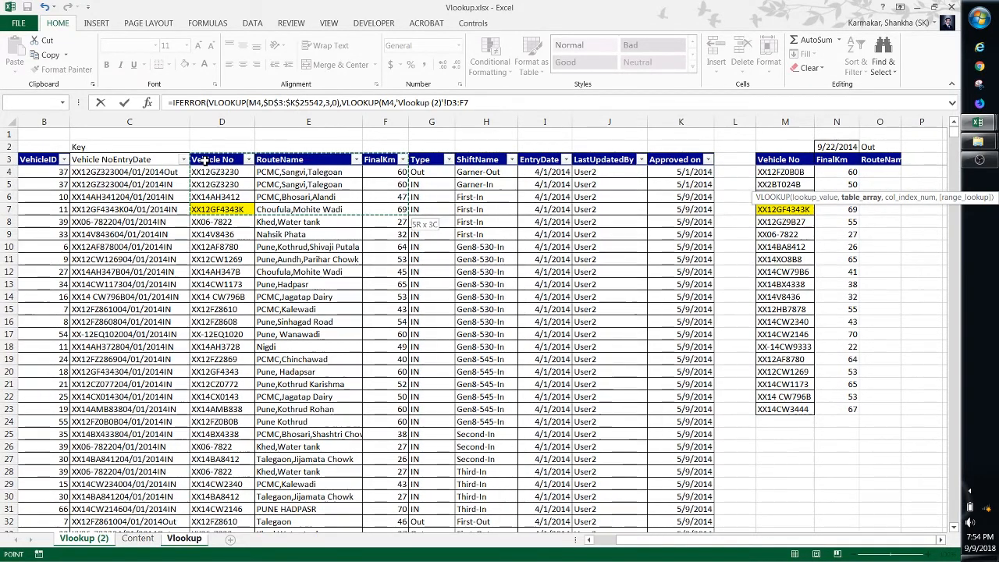
{"action": "key", "text": "shift+Right"}
{"action": "key", "text": "shift+Right"}
{"action": "key", "text": "shift+Right"}
{"action": "key", "text": "shift+Right"}
{"action": "key", "text": "shift+Right"}
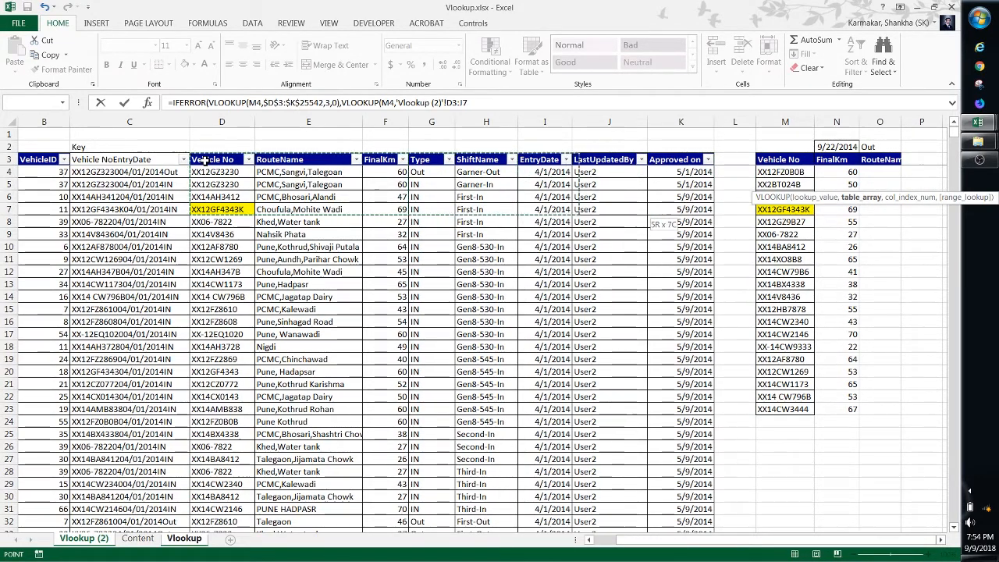
{"action": "key", "text": "ctrl+shift+Down"}
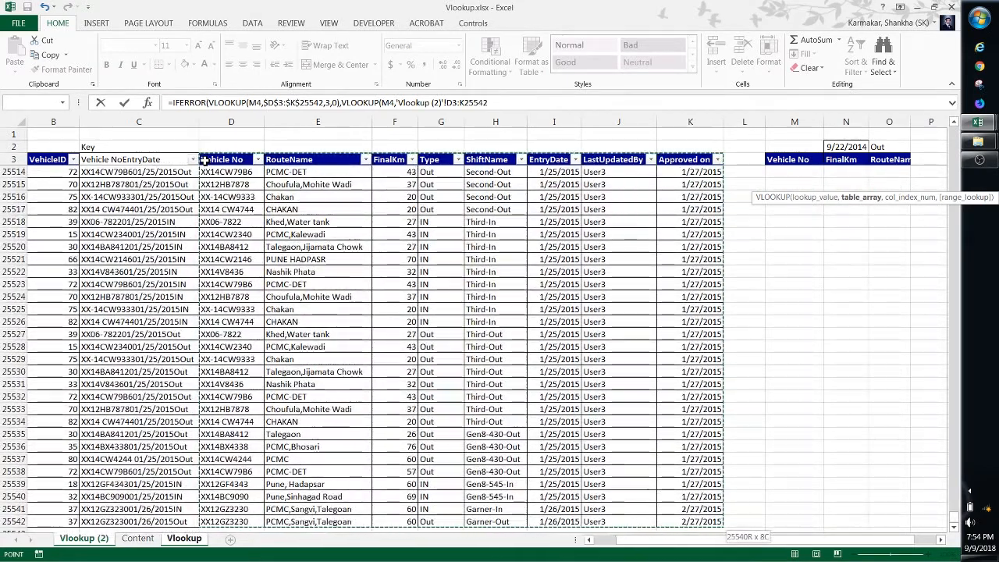
{"action": "key", "text": "F4"}
Finish the fallback VLOOKUP in N4 with column index 3 and exact match 0, accepting the closing-parenthesis correction
{"action": "type", "text": ",3"}
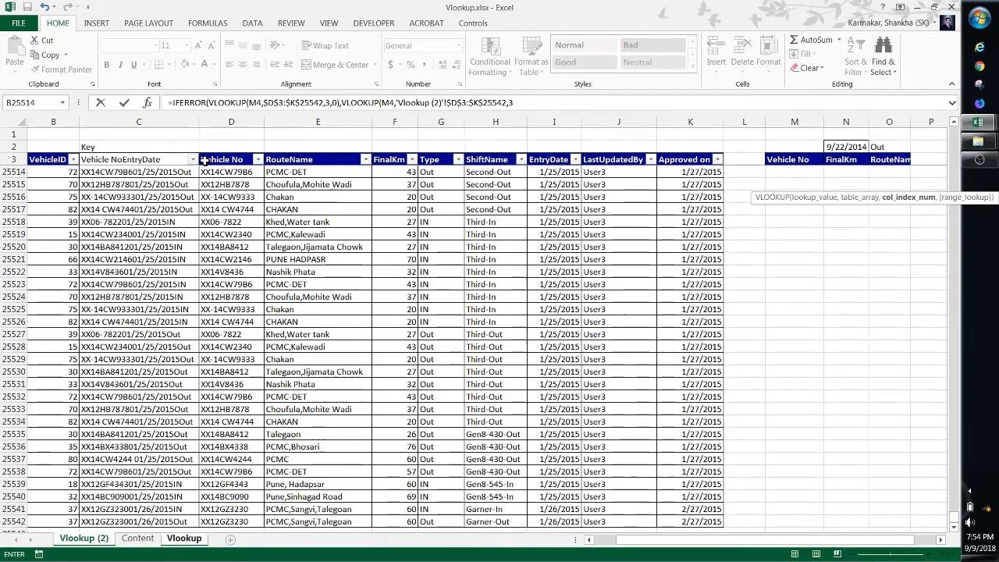
{"action": "type", "text": ",0"}
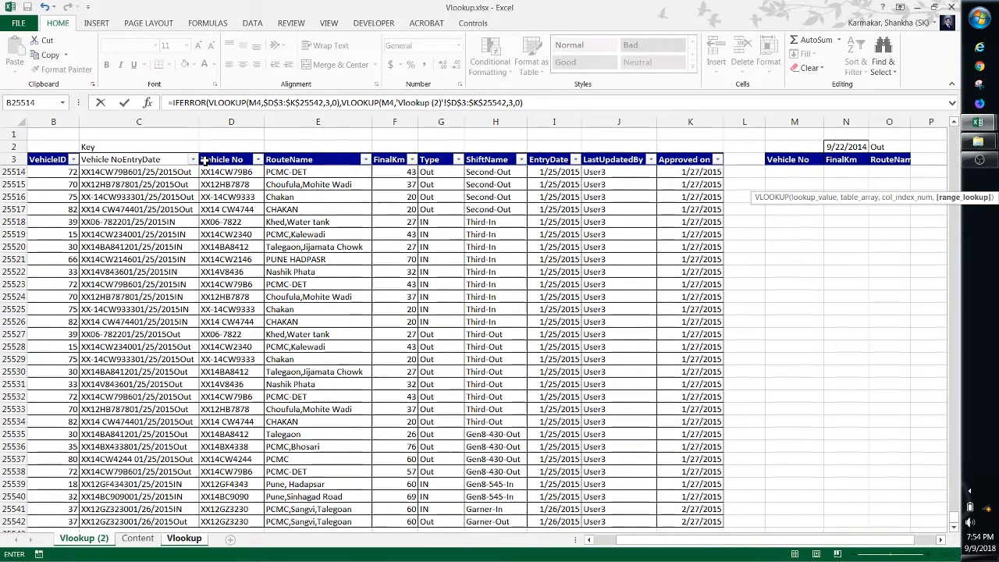
{"action": "key", "text": "Return"}
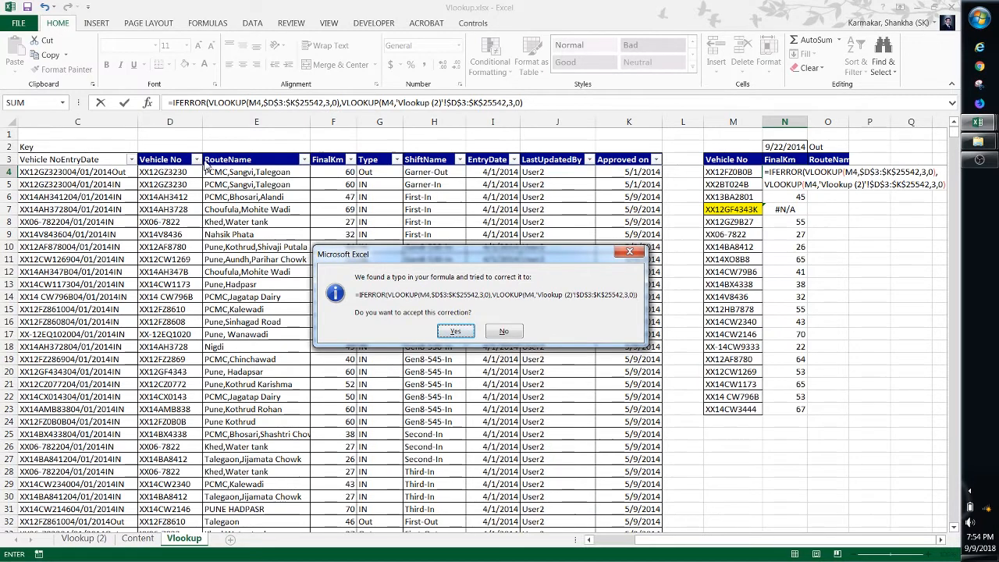
{"action": "key", "text": "Return"}
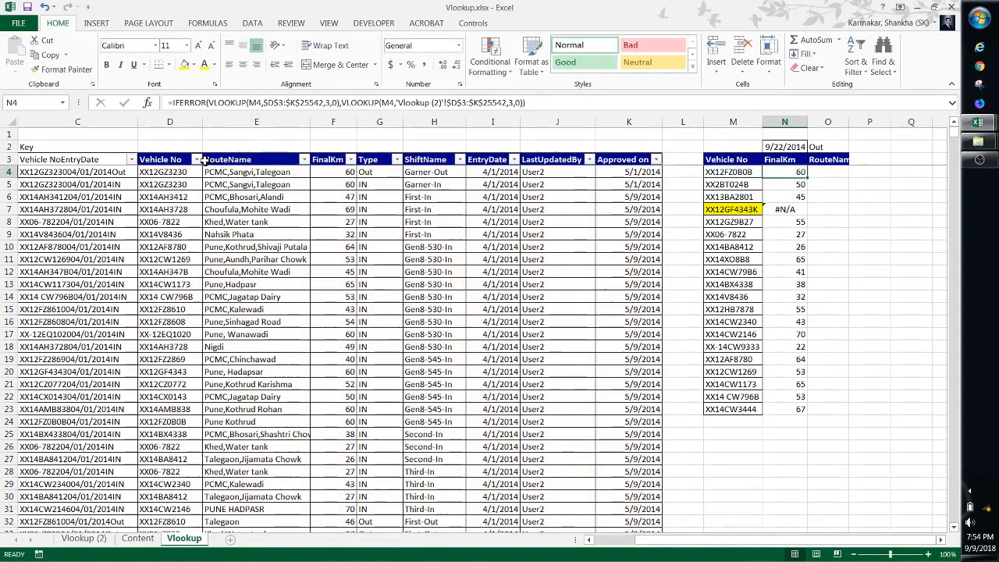
Copy N4's IFERROR formula down the FinalKm column through N23 and inspect the resulting formula in N7
{"action": "key", "text": "ctrl+shift+Down"}
{"action": "key", "text": "ctrl+v"}
{"action": "key", "text": "Down"}
{"action": "key", "text": "Down"}
{"action": "key", "text": "Down"}
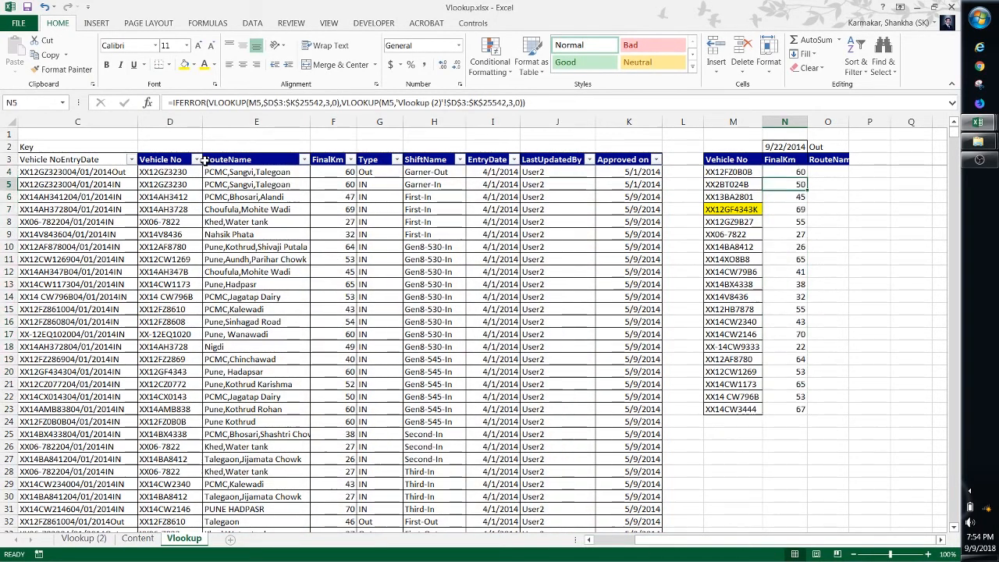
{"action": "key", "text": "F2"}
{"action": "key", "text": "Escape"}
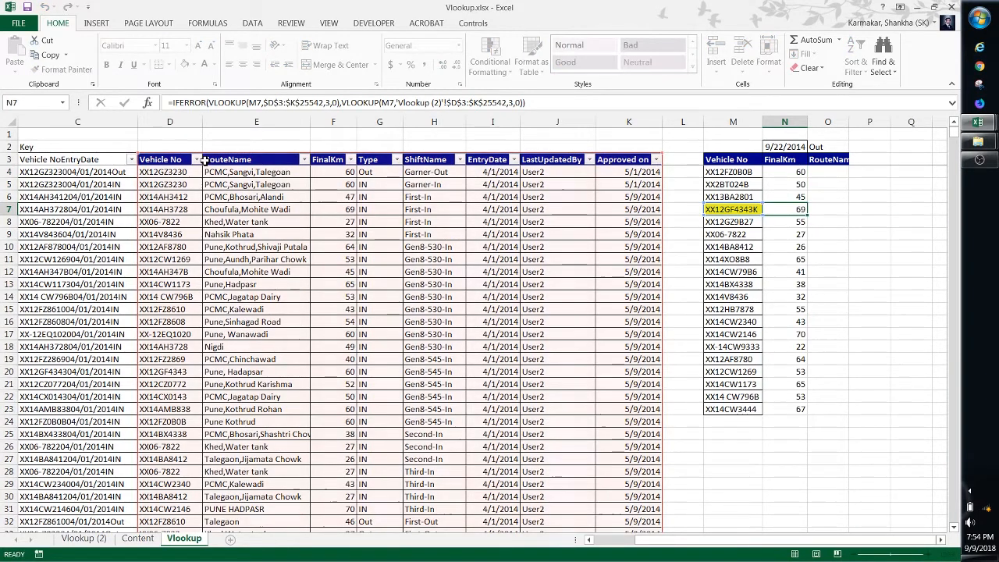
{"action": "key", "text": "F2"}
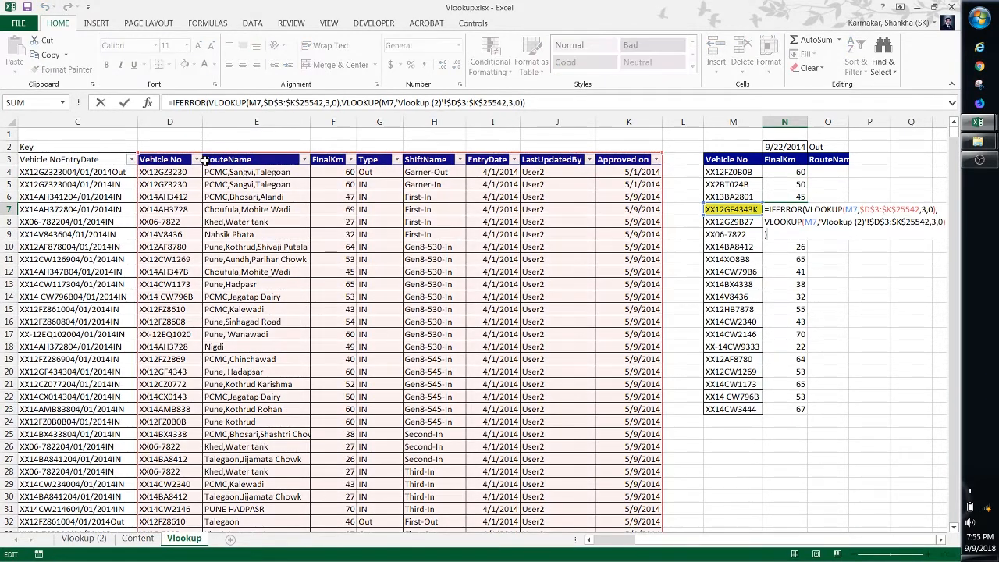
{"action": "key", "text": "Escape"}
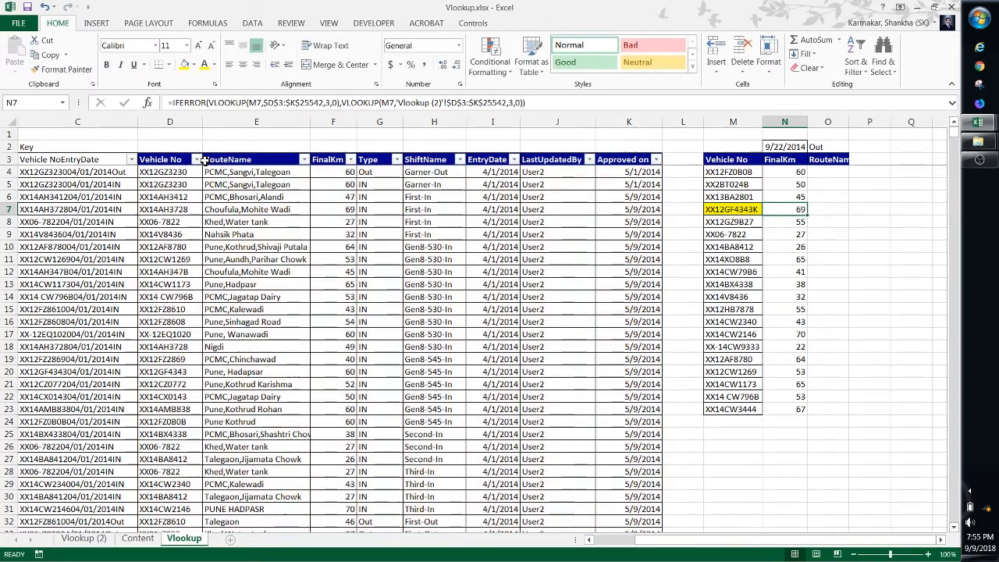
On the Vlookup (2) sheet, set the FinalKm of the highlighted vehicle in F7 to 1000
{"action": "left_click", "coordinate": [86, 539]}
{"action": "key", "text": "ctrl+Up"}
{"action": "key", "text": "ctrl+Up"}
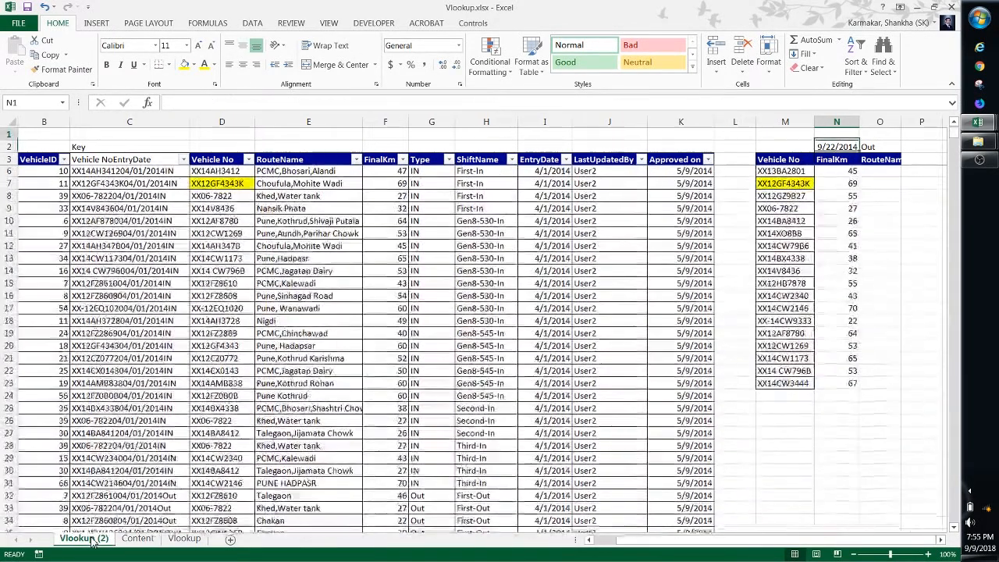
{"action": "key", "text": "Down"}
{"action": "key", "text": "Down"}
{"action": "key", "text": "Right"}
{"action": "key", "text": "Right"}
{"action": "key", "text": "Left"}
{"action": "key", "text": "Left"}
{"action": "key", "text": "Left"}
{"action": "key", "text": "Left"}
{"action": "key", "text": "Left"}
{"action": "key", "text": "Left"}
{"action": "key", "text": "Left"}
{"action": "key", "text": "Left"}
{"action": "key", "text": "Left"}
{"action": "key", "text": "Left"}
{"action": "key", "text": "Left"}
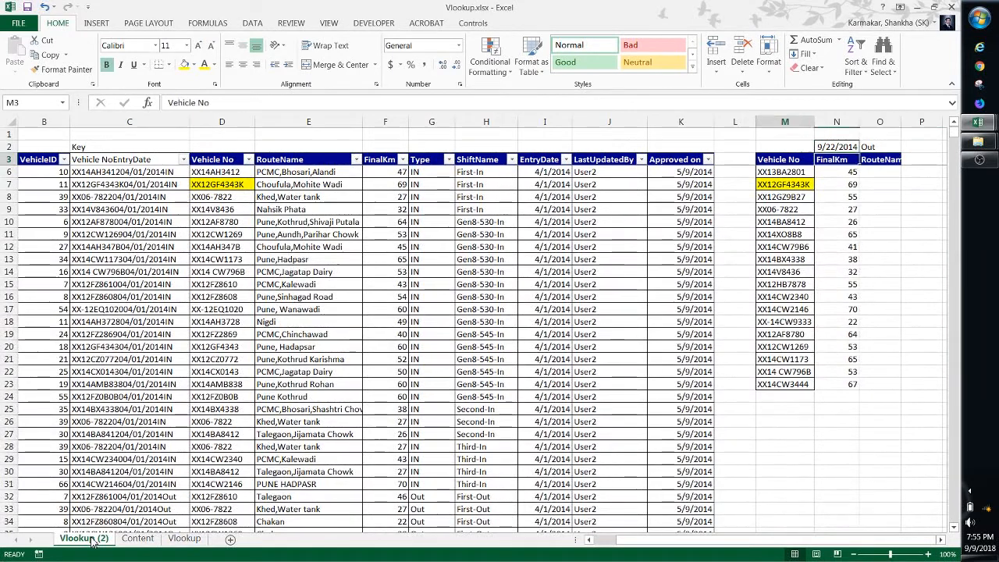
{"action": "key", "text": "Down"}
{"action": "key", "text": "Right"}
{"action": "key", "text": "Down"}
{"action": "key", "text": "Down"}
{"action": "key", "text": "Down"}
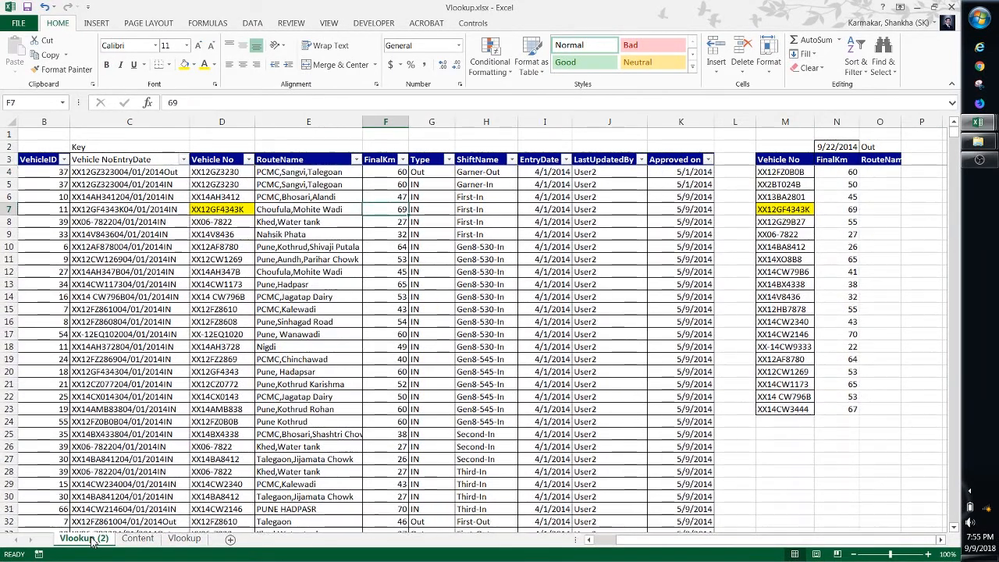
{"action": "type", "text": "100"}
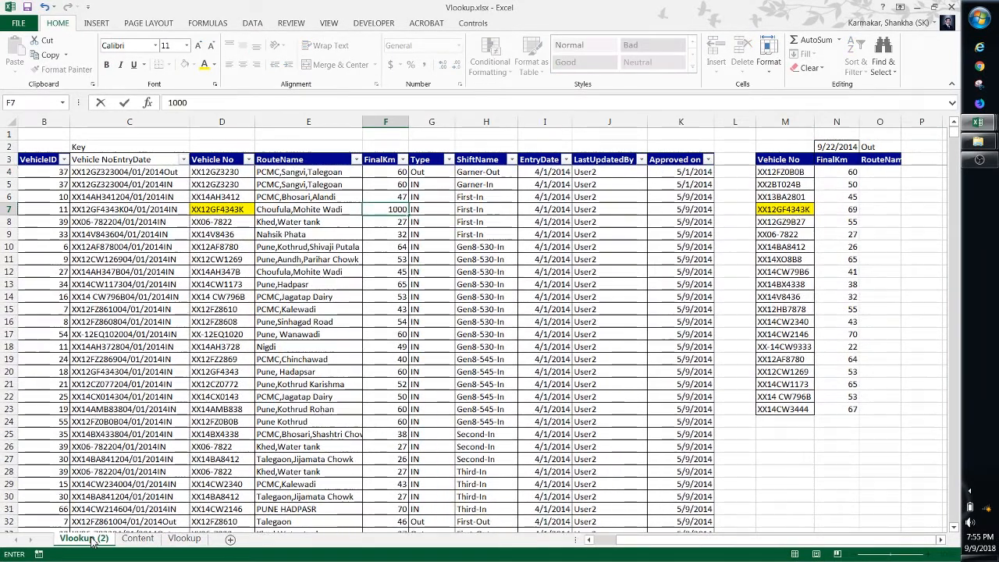
{"action": "type", "text": "0"}
{"action": "key", "text": "Return"}
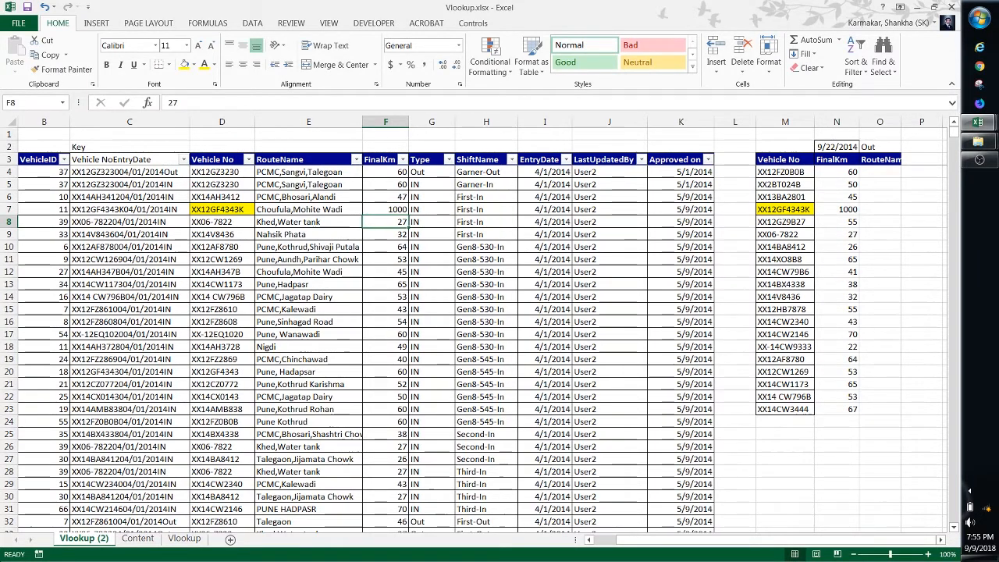
Return to the Vlookup sheet and compare the IFERROR lookups in N4 through N7, leaving the formulas as they are
{"action": "left_click", "coordinate": [185, 538]}
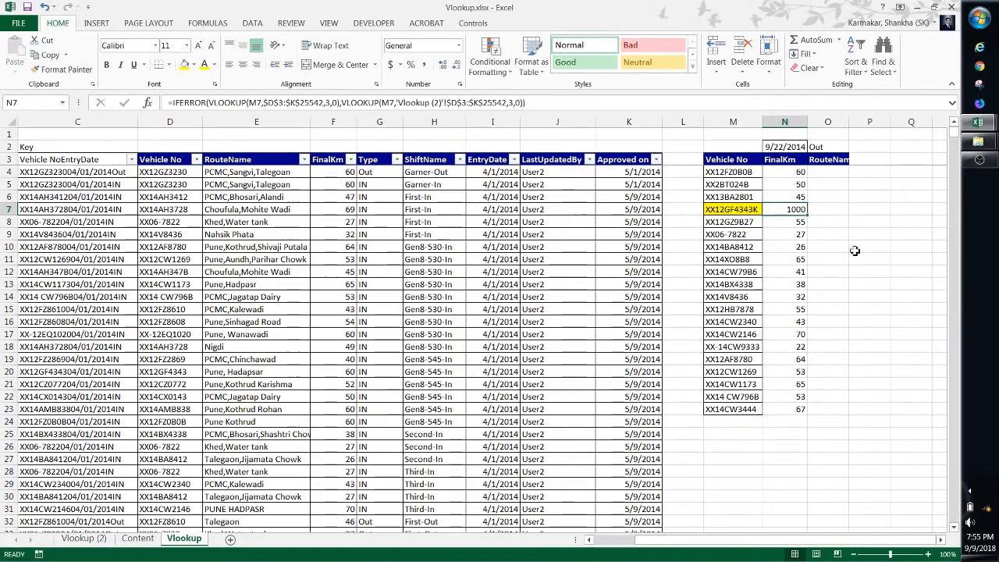
{"action": "key", "text": "Up"}
{"action": "key", "text": "Up"}
{"action": "key", "text": "Up"}
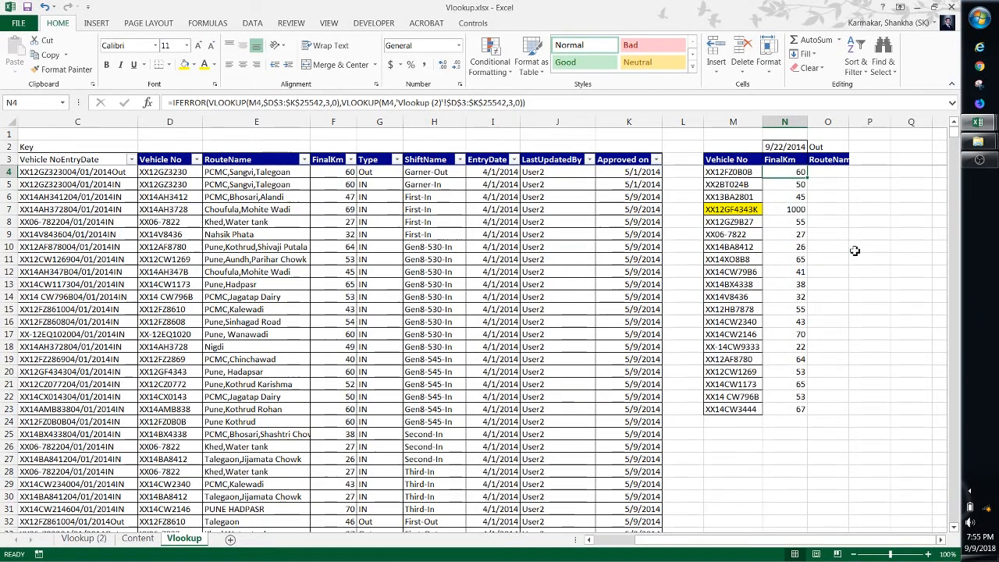
{"action": "key", "text": "Down"}
{"action": "key", "text": "Down"}
{"action": "key", "text": "Down"}
{"action": "key", "text": "Up"}
{"action": "key", "text": "Up"}
{"action": "key", "text": "Up"}
{"action": "key", "text": "F2"}
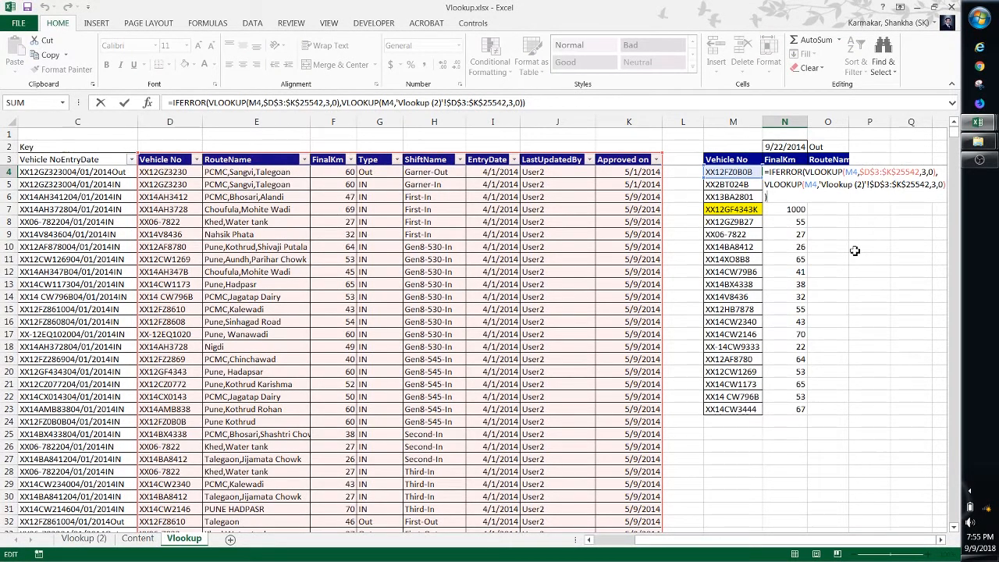
{"action": "key", "text": "Escape"}
{"action": "key", "text": "Down"}
{"action": "key", "text": "Down"}
{"action": "key", "text": "Down"}
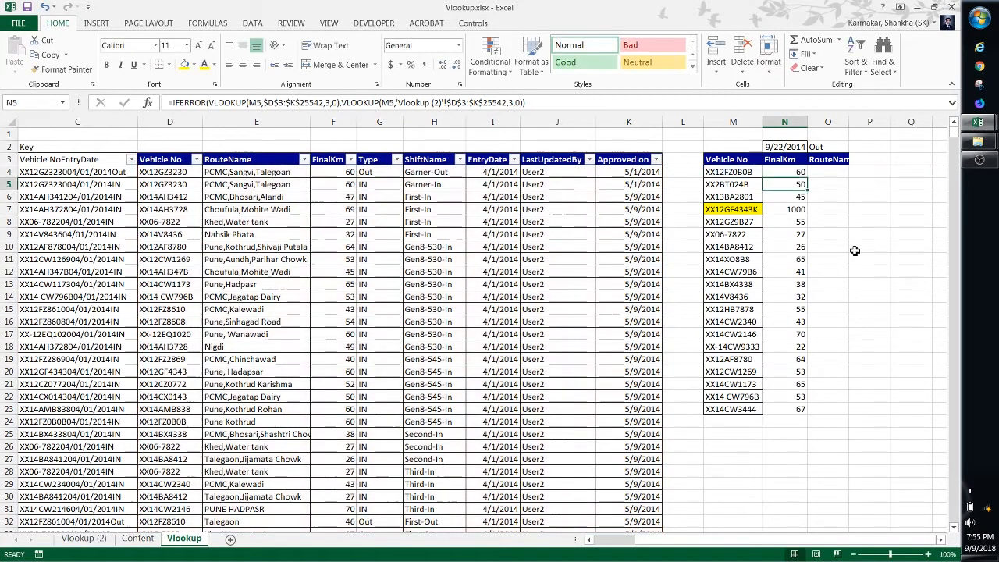
{"action": "key", "text": "F2"}
{"action": "key", "text": "Escape"}
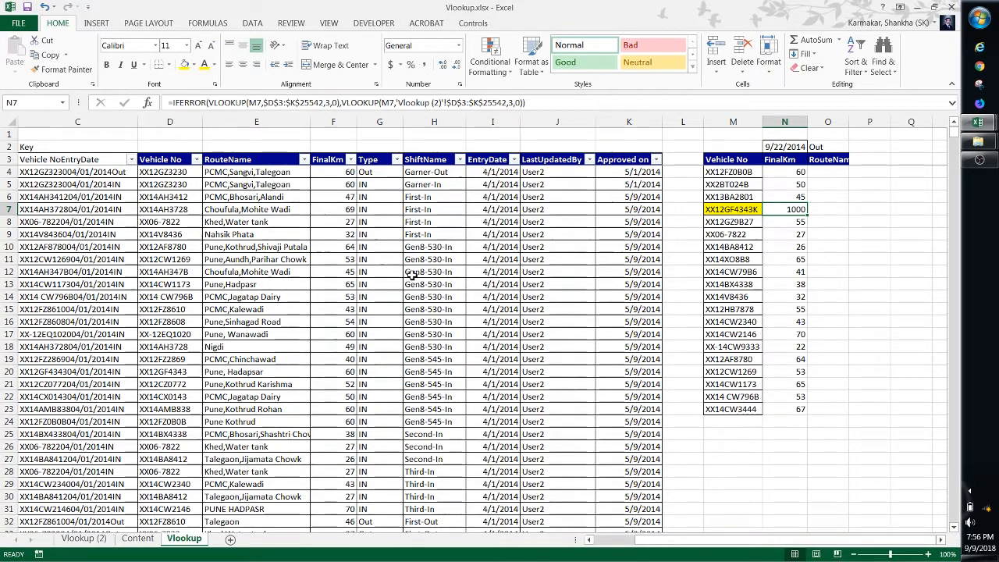
Examine the primary and fallback VLOOKUP arguments of the IFERROR formula in N7 without changing them
{"action": "key", "text": "Down"}
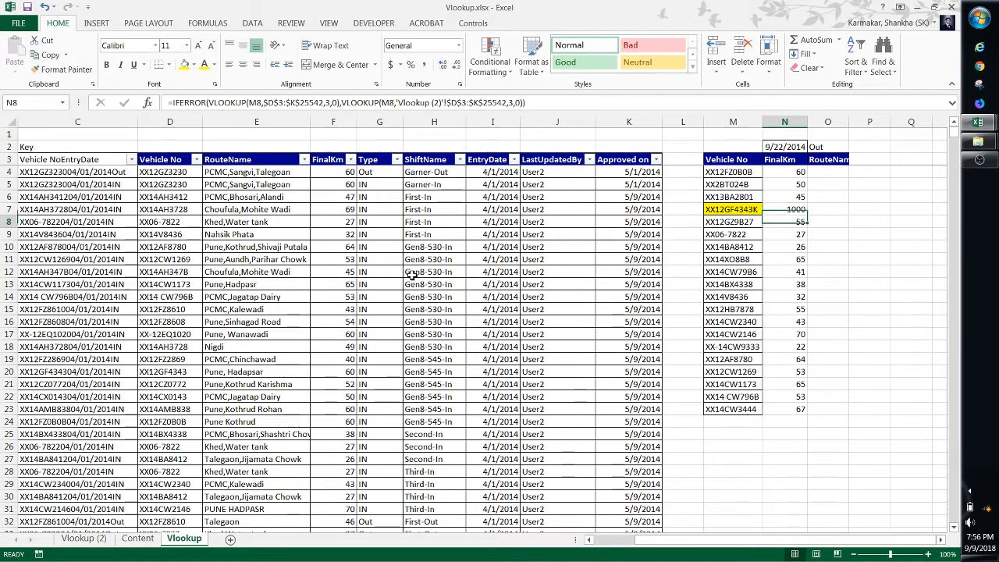
{"action": "key", "text": "Up"}
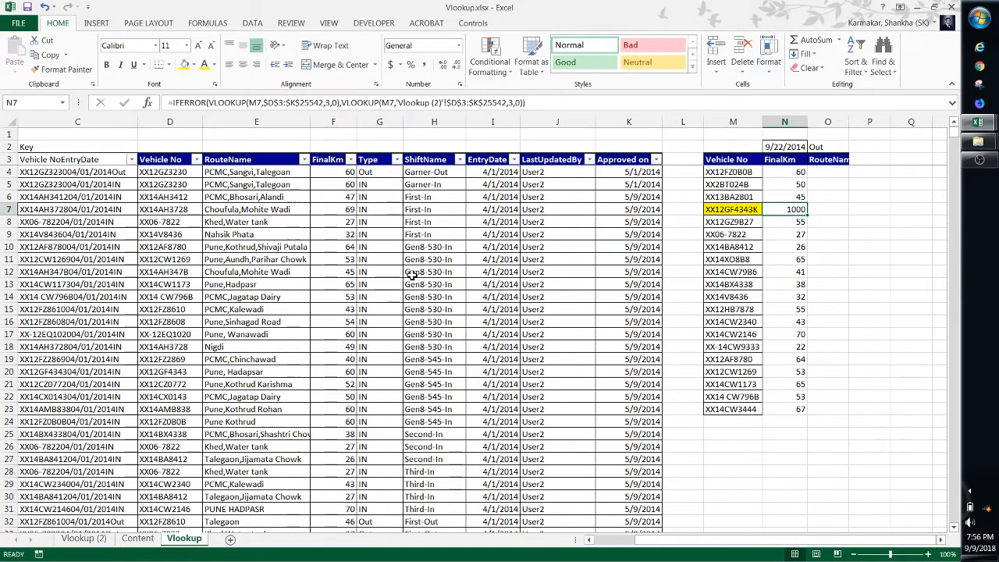
{"action": "key", "text": "F2"}
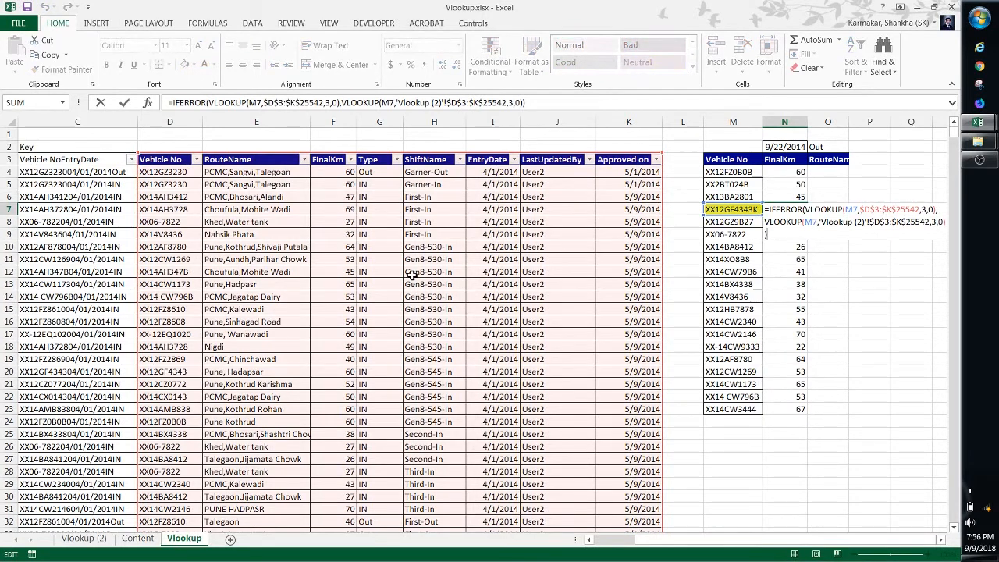
{"action": "key", "text": "shift+Up"}
{"action": "key", "text": "shift+Up"}
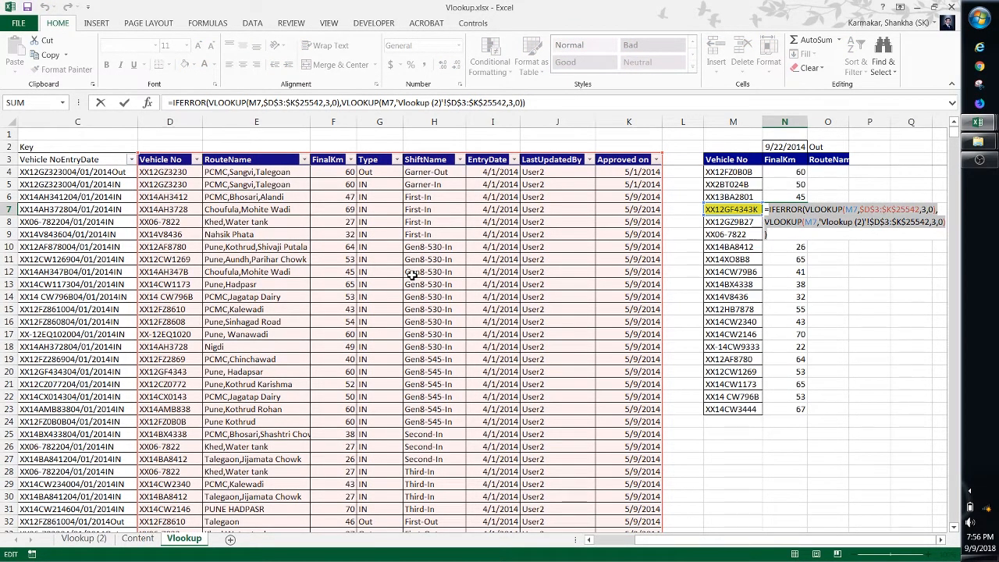
{"action": "key", "text": "Left"}
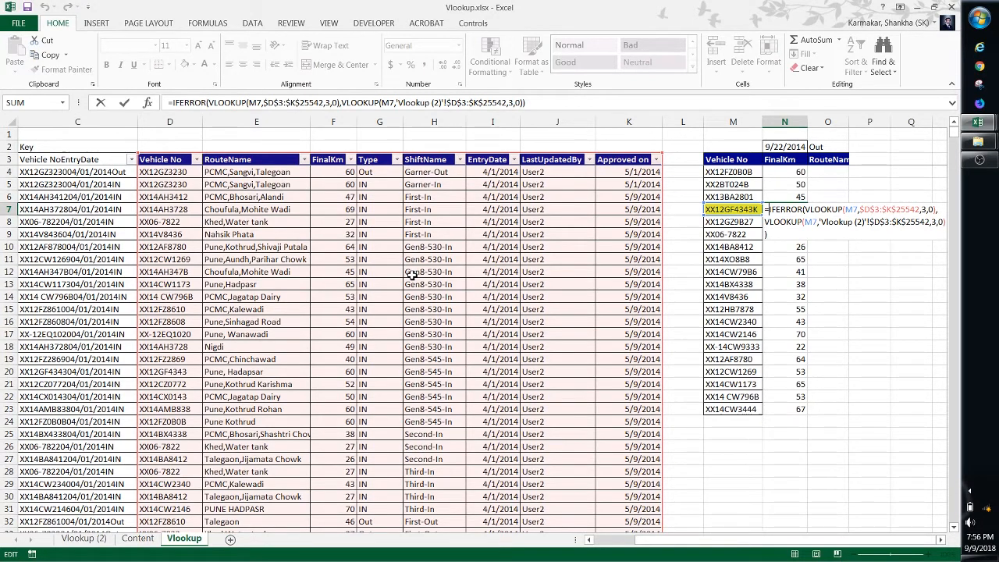
{"action": "key", "text": "Escape"}
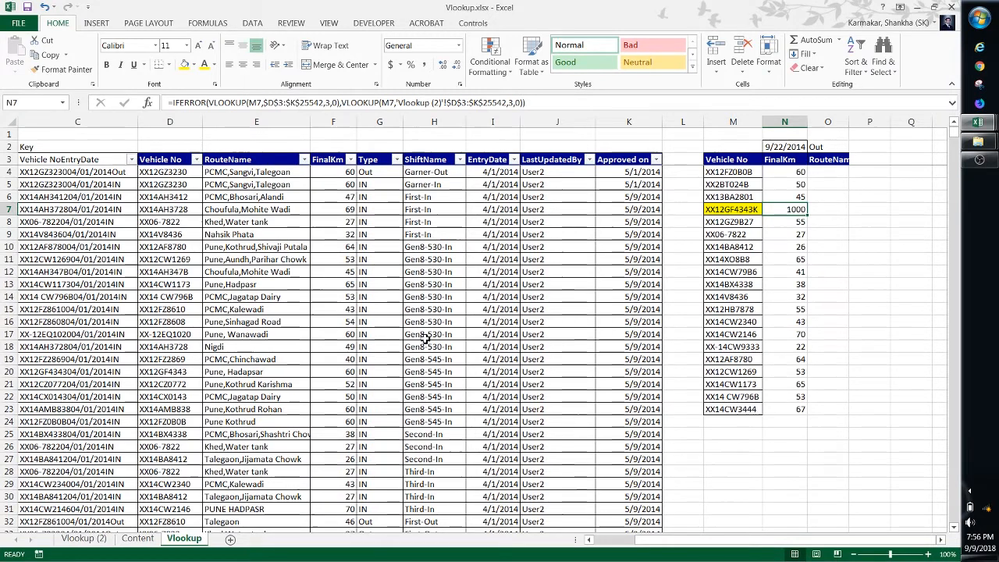
{"action": "key", "text": "F2"}
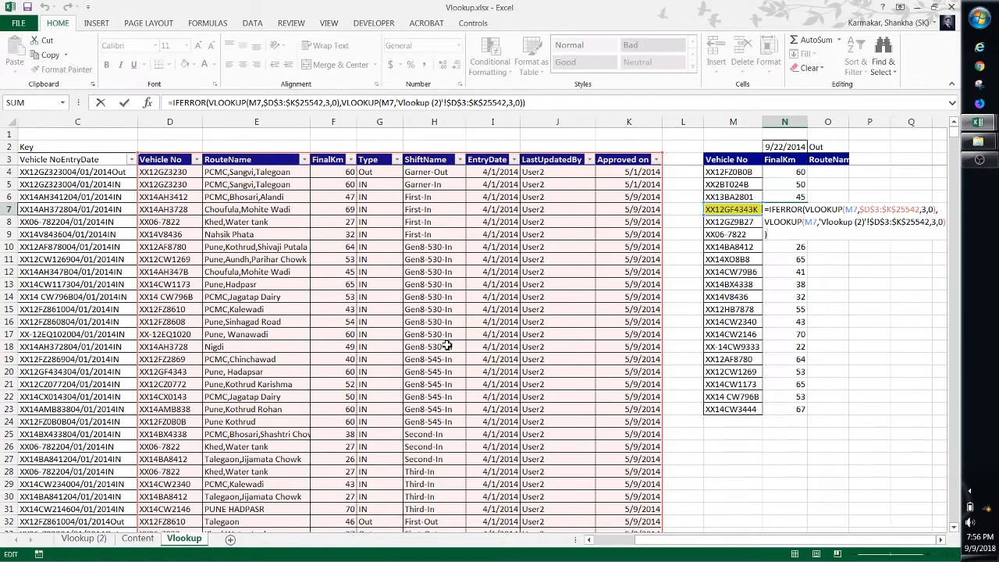
{"action": "key", "text": "ctrl+Return"}
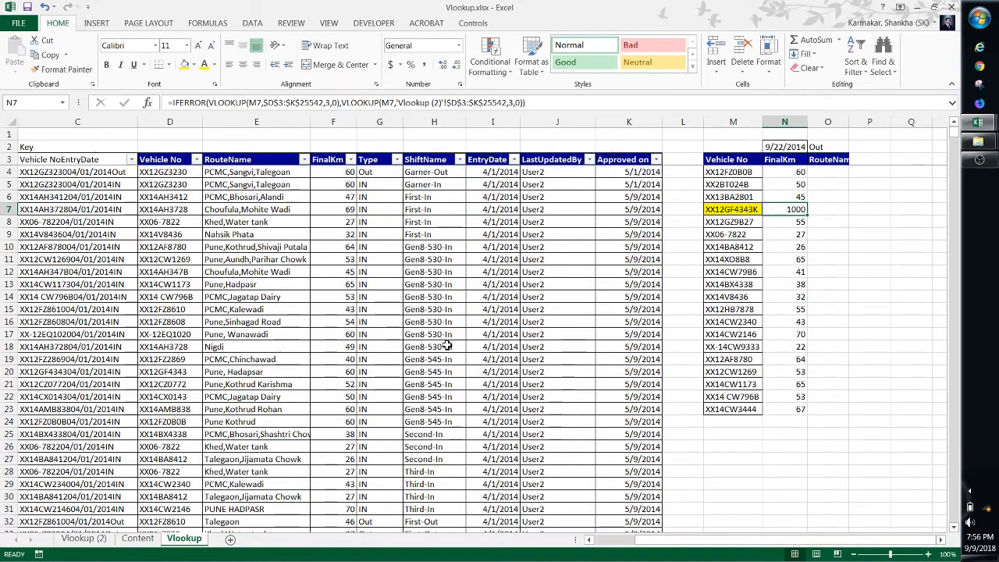
Undo the F7 edit on Vlookup (2) and the IFERROR fill on Vlookup, and check the formula in N7
{"action": "key", "text": "ctrl+Page_Up"}
{"action": "key", "text": "ctrl+Page_Up"}
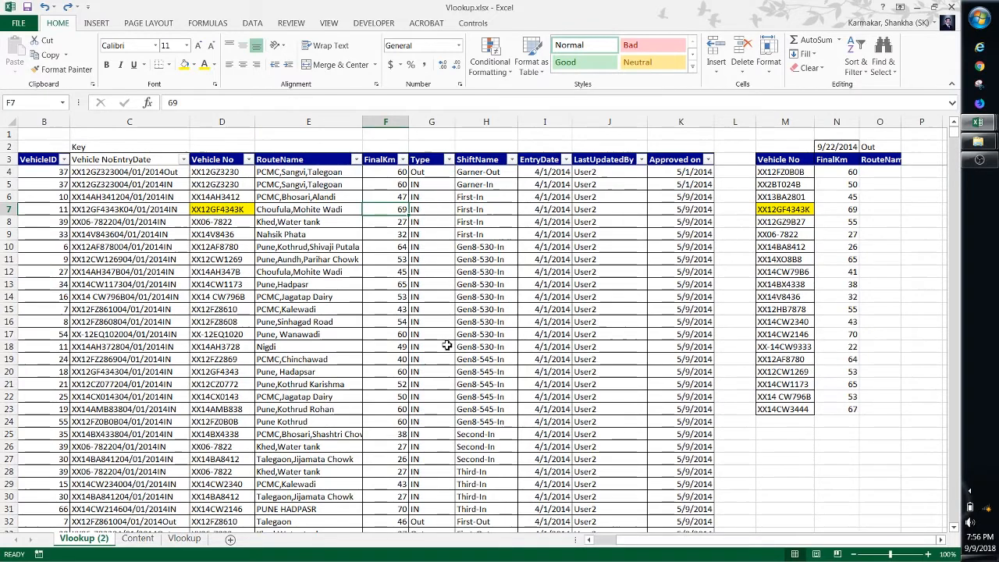
{"action": "key", "text": "ctrl+Page_Down"}
{"action": "key", "text": "ctrl+Page_Down"}
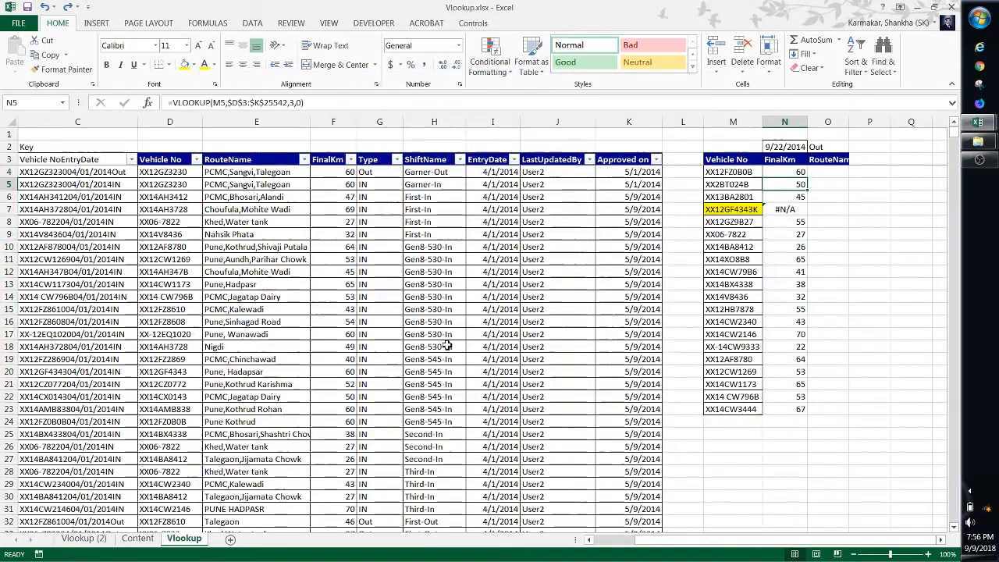
{"action": "key", "text": "Down"}
{"action": "key", "text": "Down"}
{"action": "key", "text": "Up"}
{"action": "key", "text": "Down"}
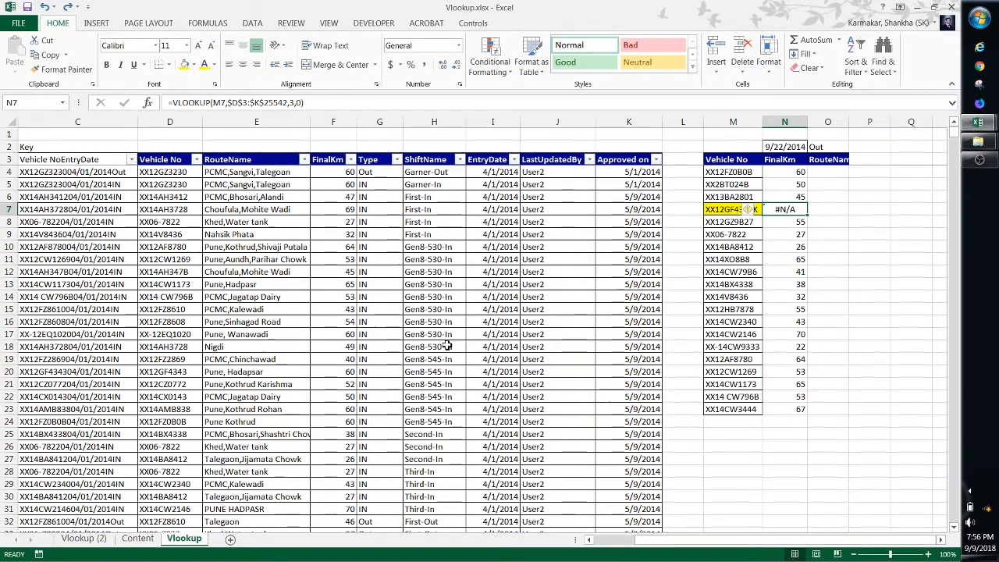
Compare the IFERROR formula in N4 with the plain VLOOKUP formula in N7 on the Vlookup sheet
{"action": "key", "text": "Up"}
{"action": "key", "text": "Up"}
{"action": "key", "text": "Up"}
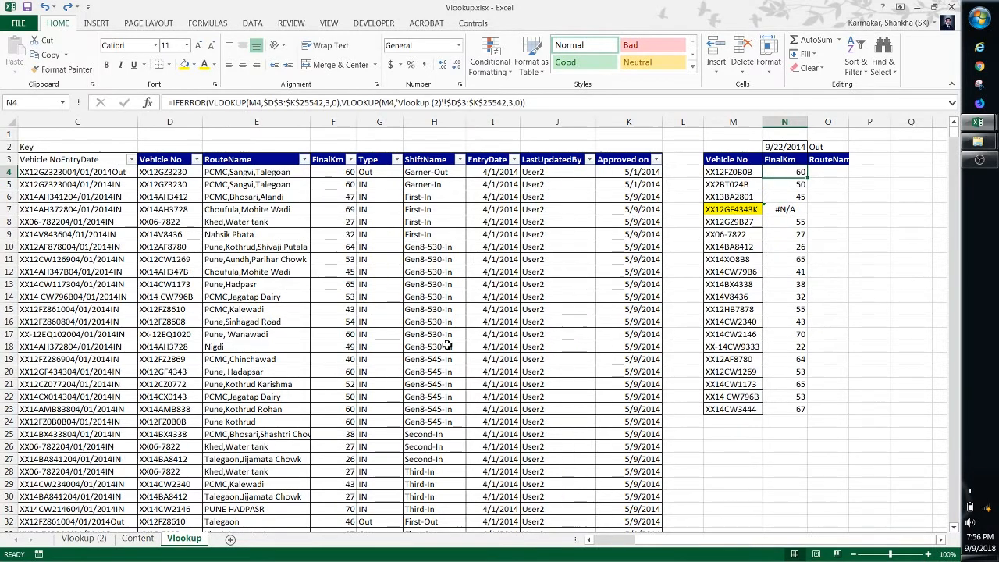
{"action": "key", "text": "Down"}
{"action": "key", "text": "Down"}
{"action": "key", "text": "Down"}
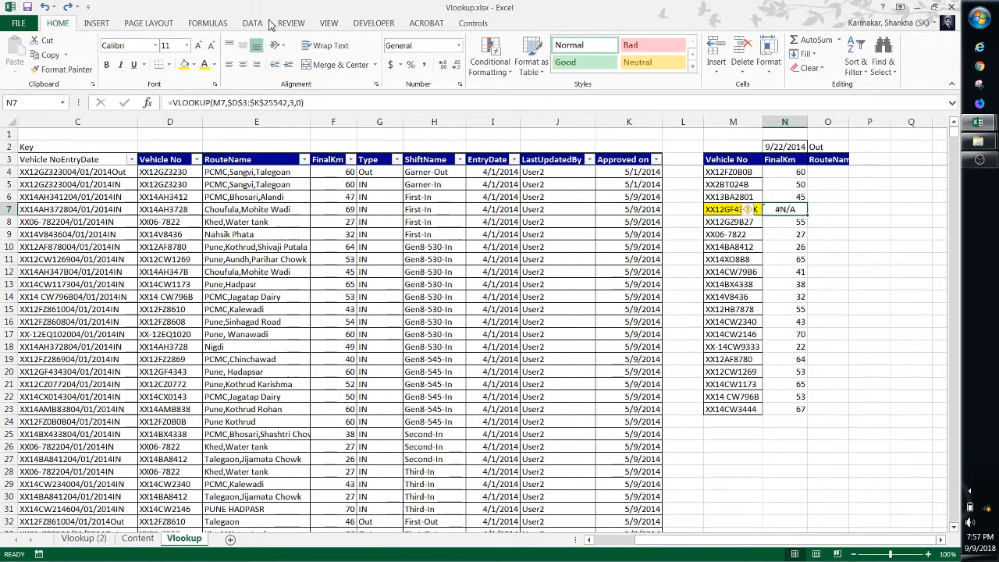
Set the workbook's formula calculation mode to Manual
{"action": "left_click", "coordinate": [208, 23]}
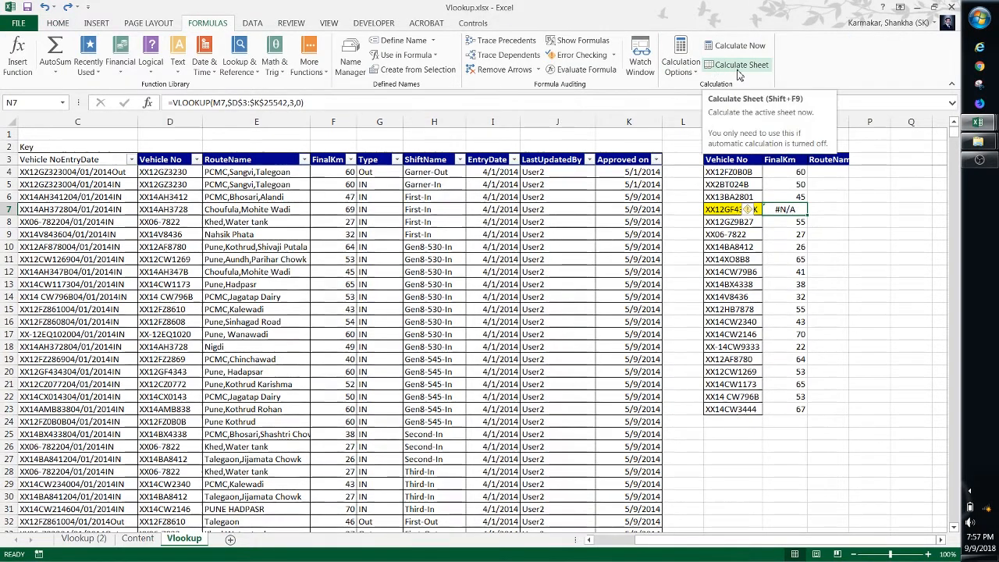
{"action": "left_click", "coordinate": [693, 72]}
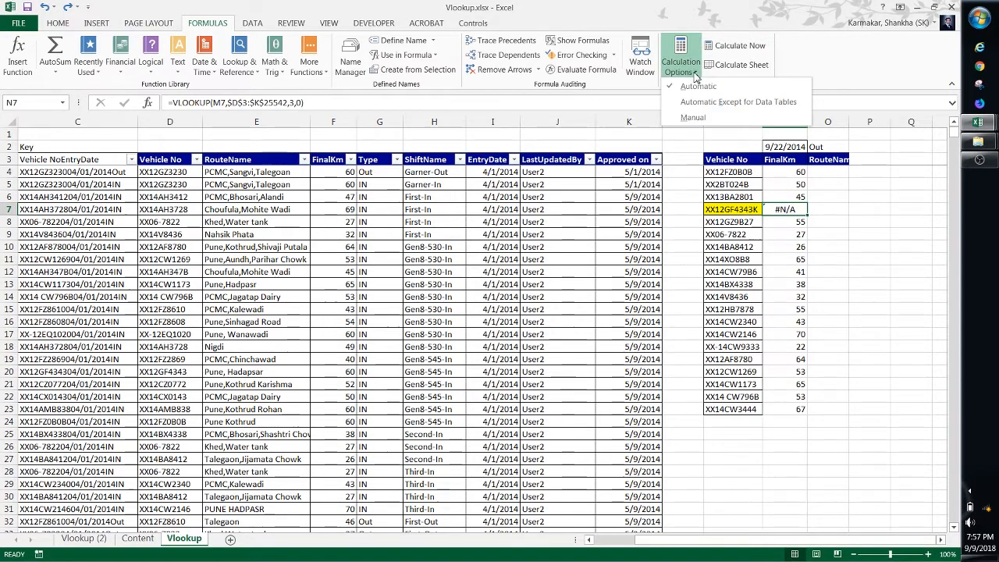
{"action": "left_click", "coordinate": [693, 118]}
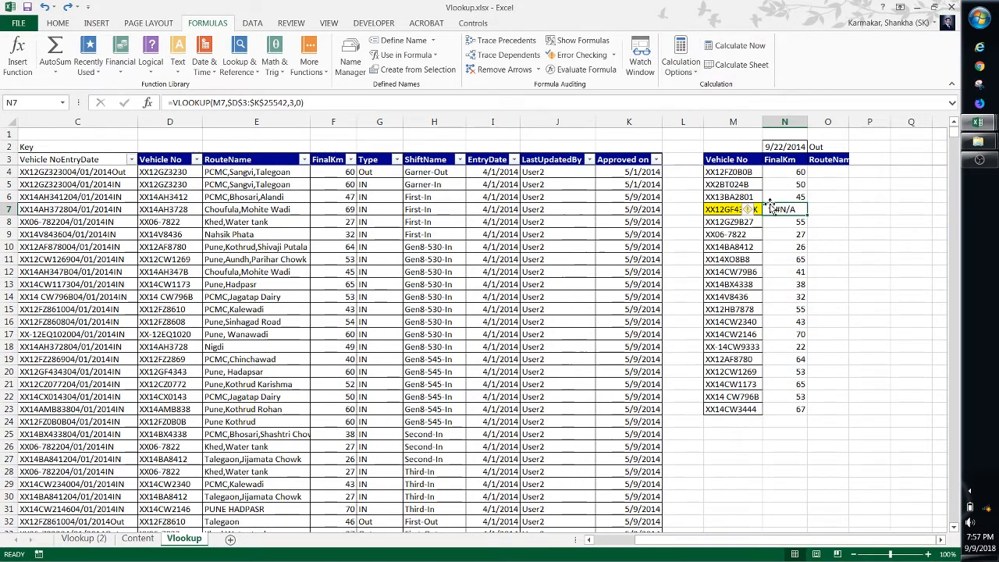
Check the lookup formulas in the FinalKm cells above N7 and recalculate the active sheet
{"action": "key", "text": "Up"}
{"action": "key", "text": "Up"}
{"action": "key", "text": "Up"}
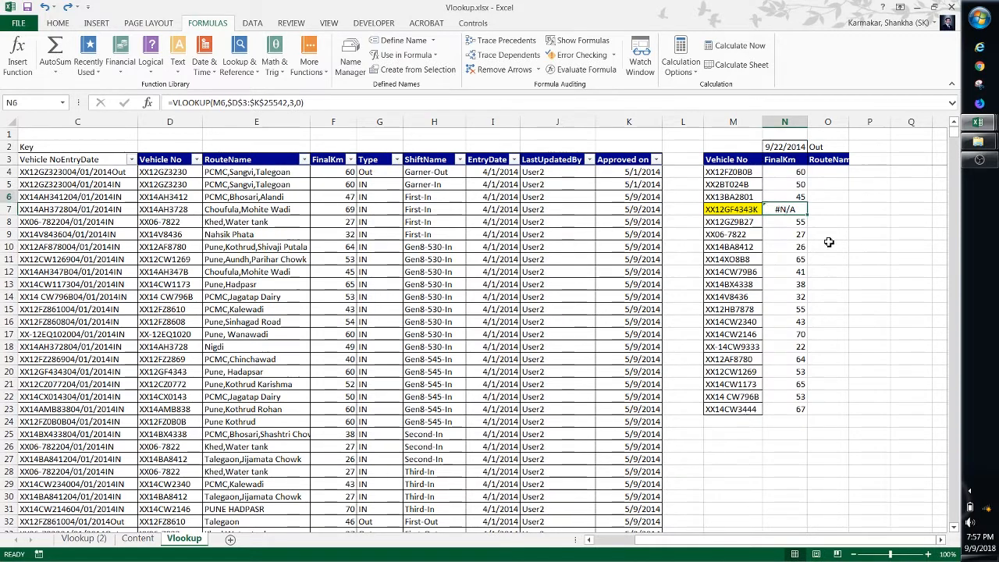
{"action": "key", "text": "Down"}
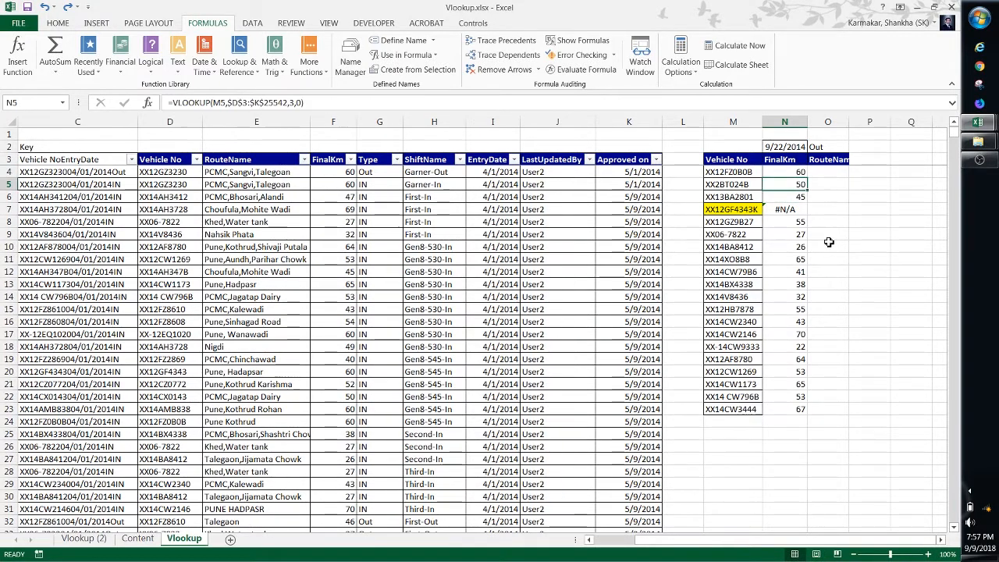
{"action": "left_click", "coordinate": [756, 67]}
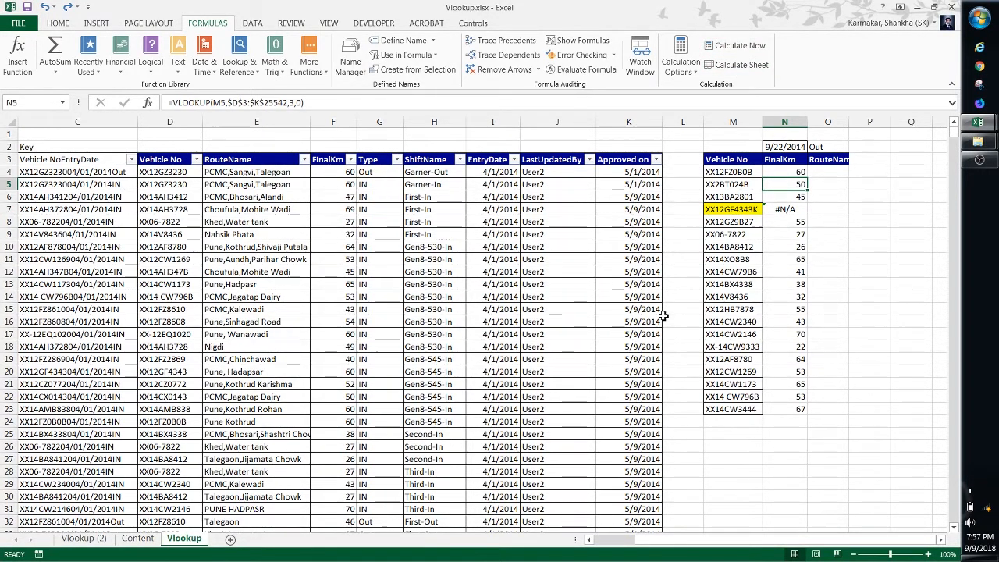
Compare the formulas in N4 through N7 under manual calculation, leaving them as they are
{"action": "key", "text": "Up"}
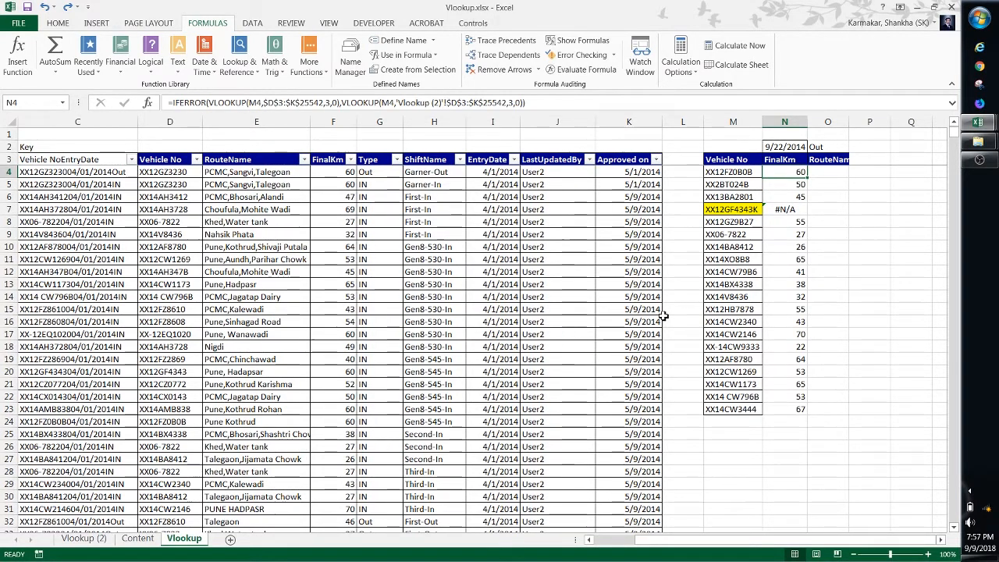
{"action": "key", "text": "Down"}
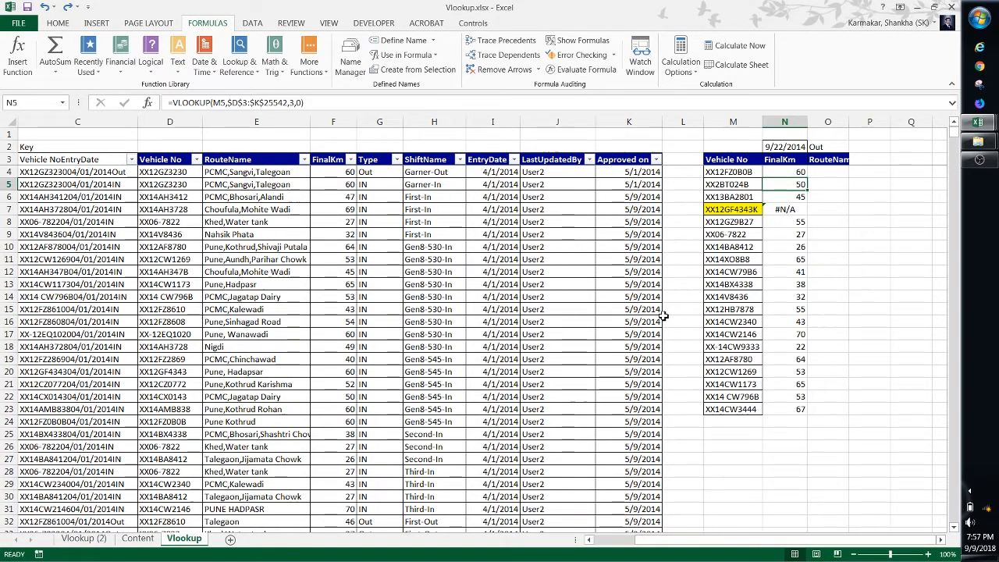
{"action": "key", "text": "Up"}
{"action": "key", "text": "Down"}
{"action": "key", "text": "Down"}
{"action": "key", "text": "Down"}
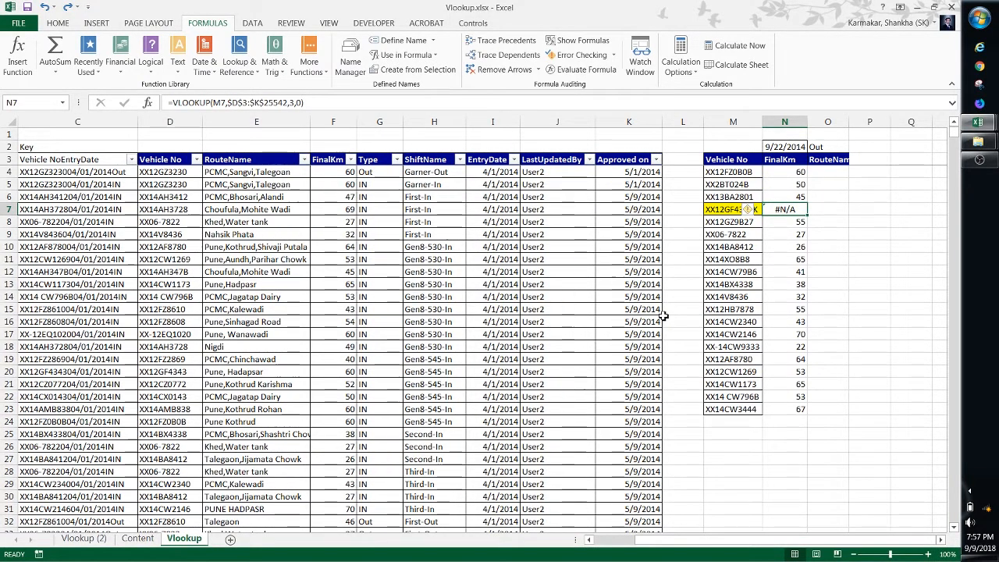
Set the workbook's formula calculation mode back to Automatic
{"action": "left_click", "coordinate": [684, 77]}
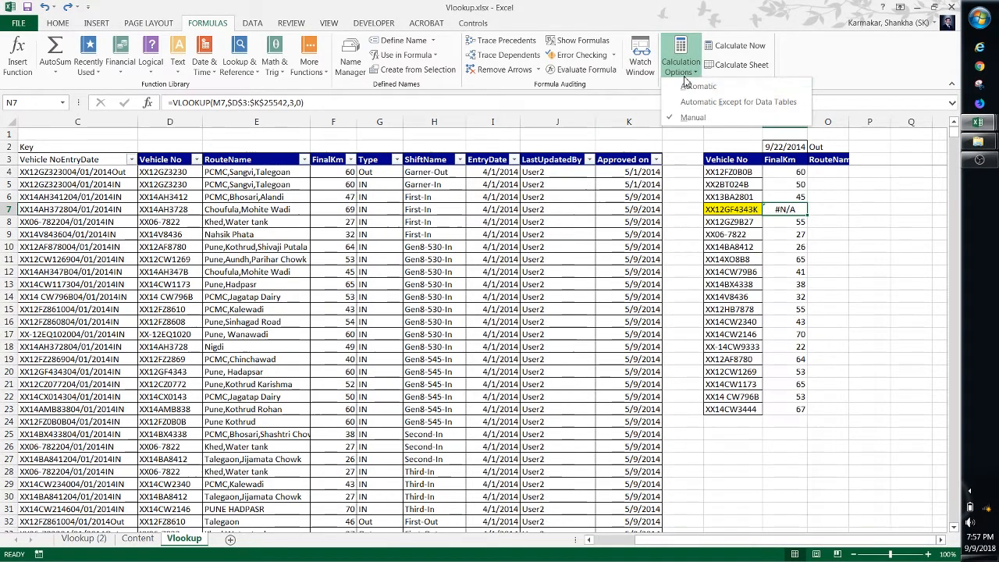
{"action": "left_click", "coordinate": [697, 88]}
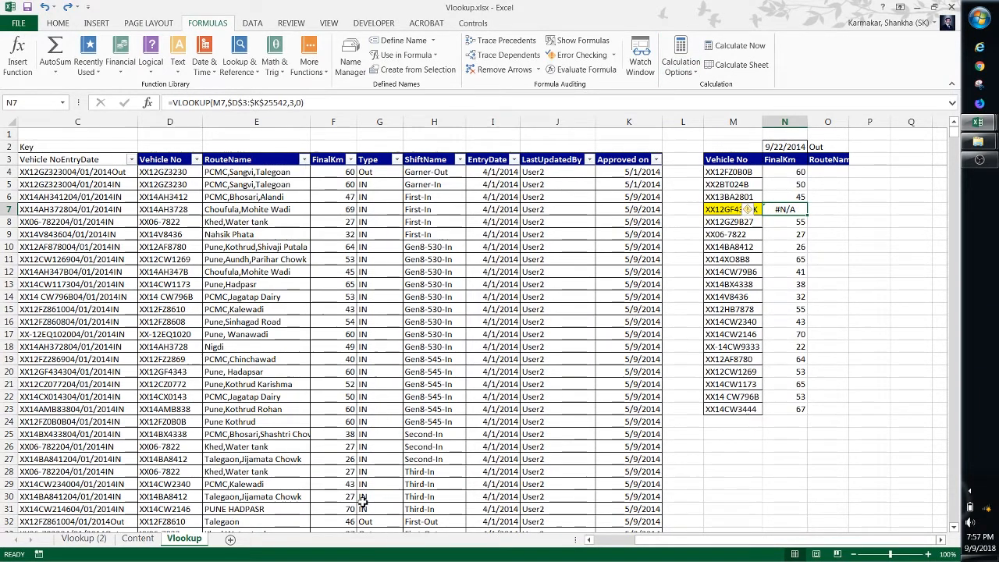
View the Vlookup (2) sheet briefly and show the topic list on the Content sheet
{"action": "left_click", "coordinate": [81, 539]}
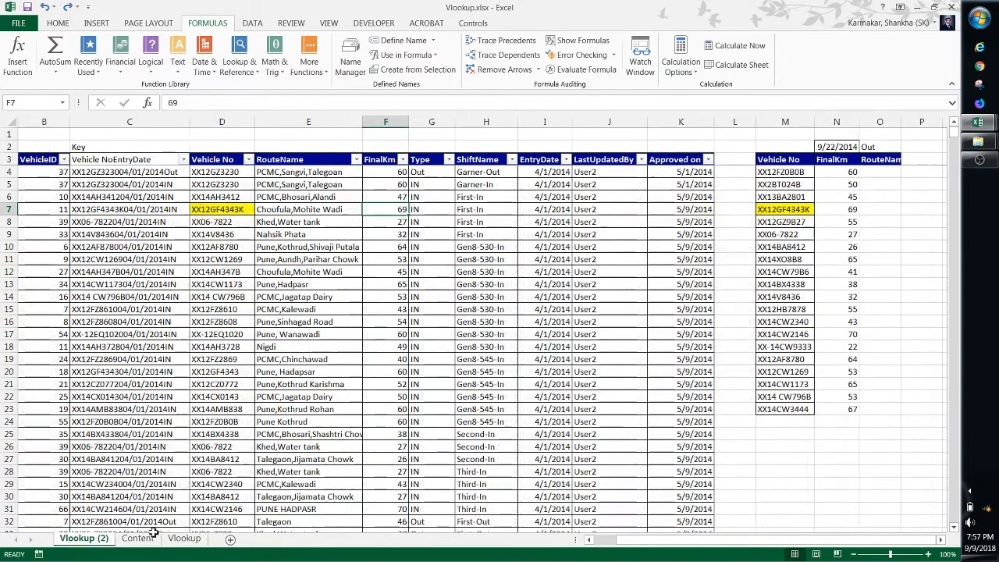
{"action": "left_click", "coordinate": [138, 538]}
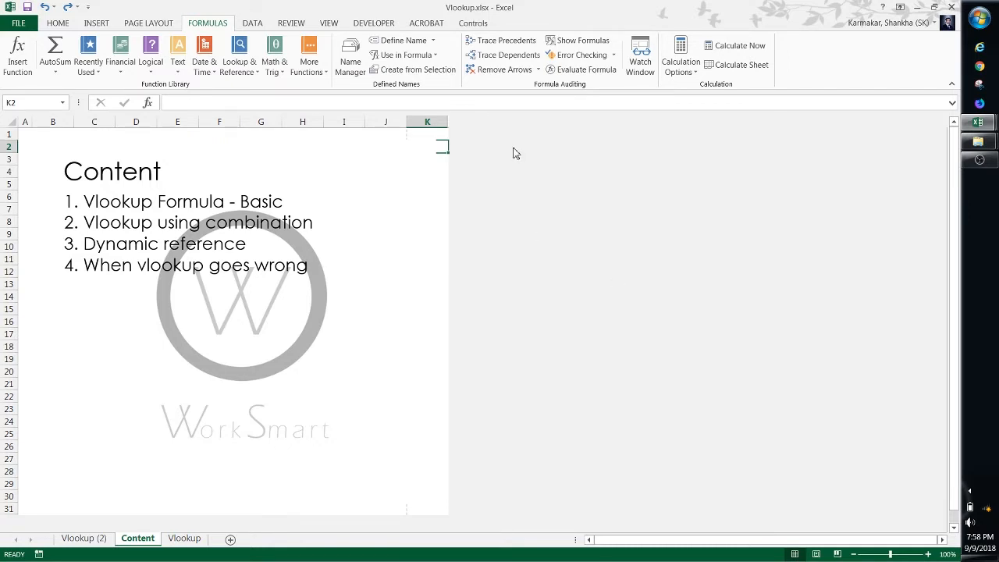
{"action": "key", "text": "Up"}
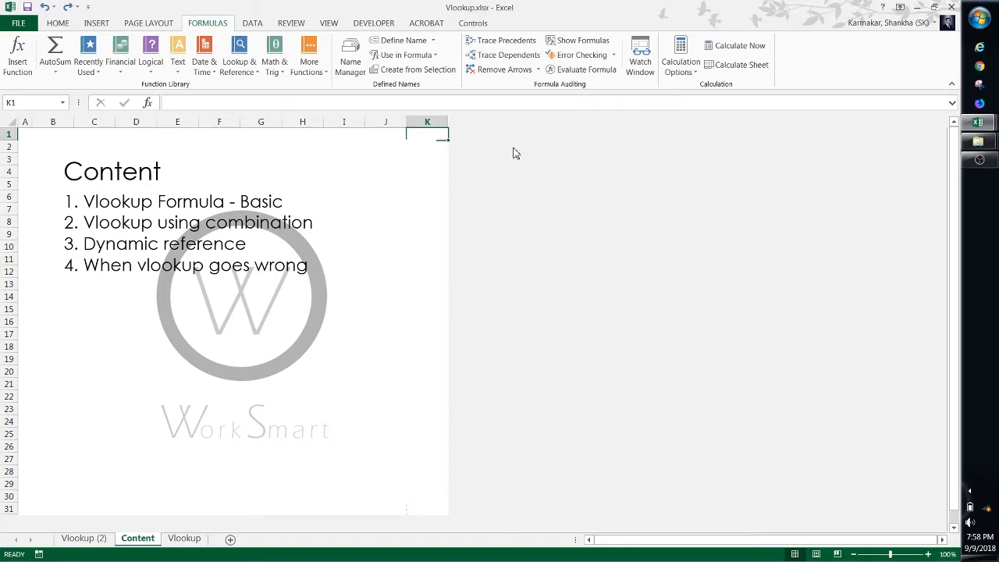